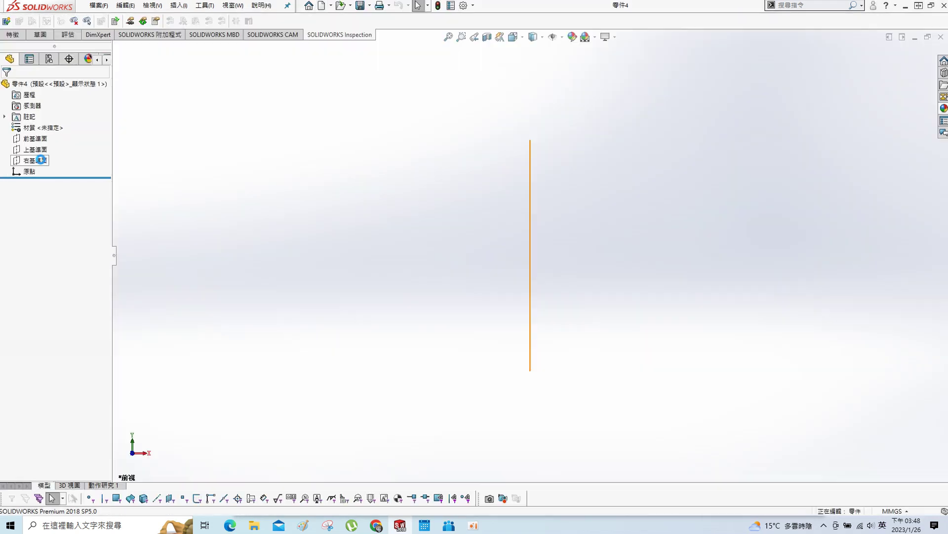
Step: In a new part, sketch an origin-centred rectangle on the Right Plane with equal sides
click(36, 161)
click(50, 144)
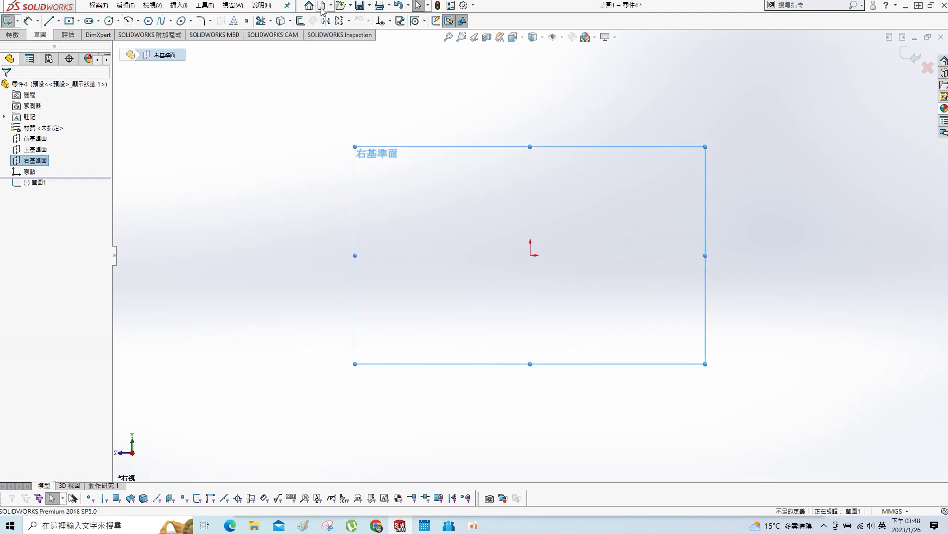
click(530, 255)
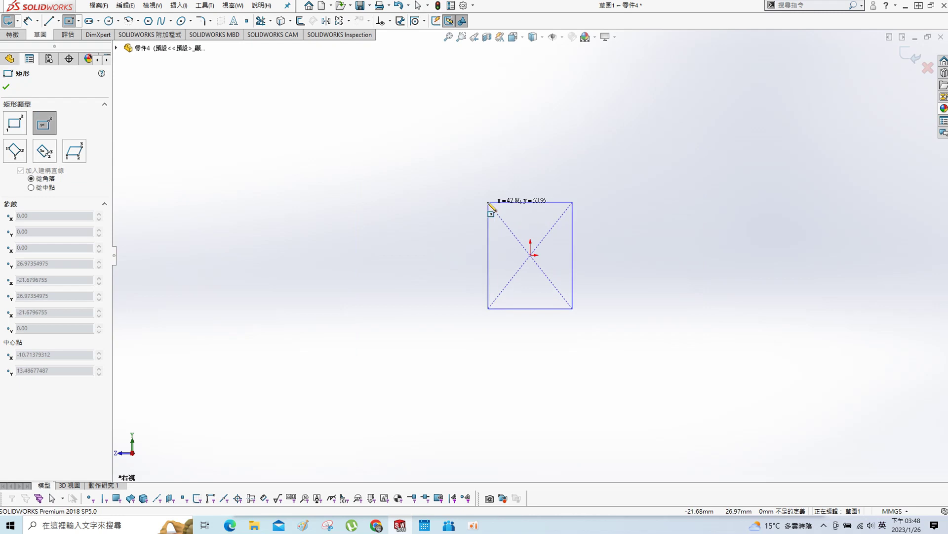
click(592, 195)
click(568, 195)
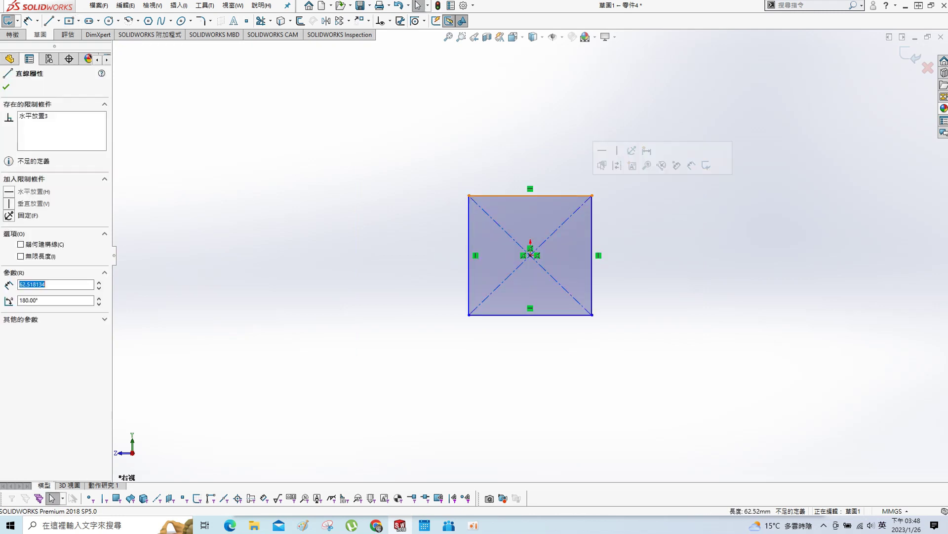
ctrl+click(593, 248)
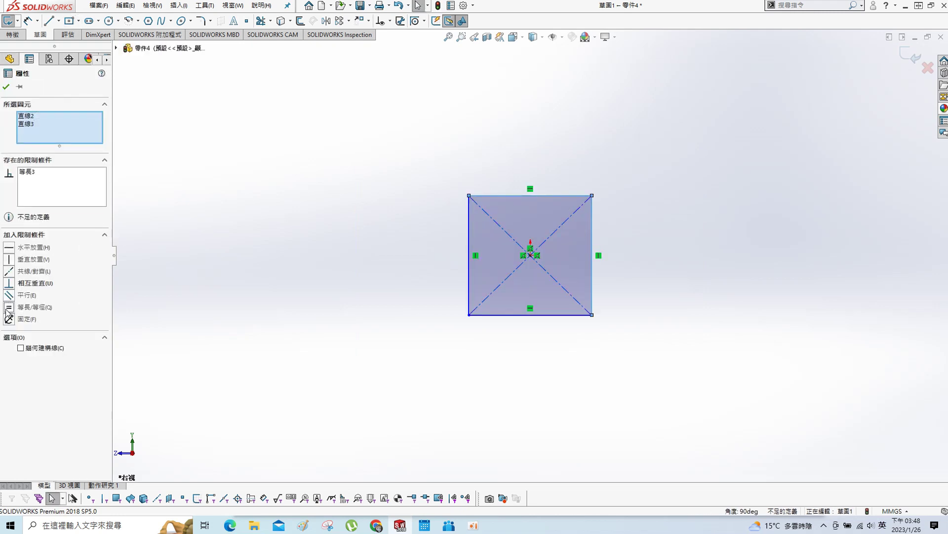
click(388, 130)
Step: Dimension the square's width to 3 mm so the sketch is fully defined
click(511, 193)
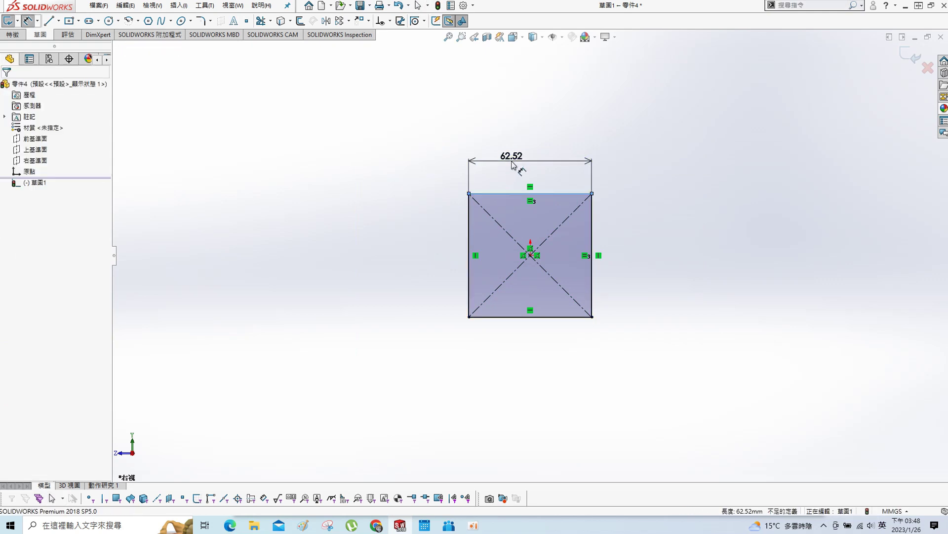
click(511, 164)
key(Return)
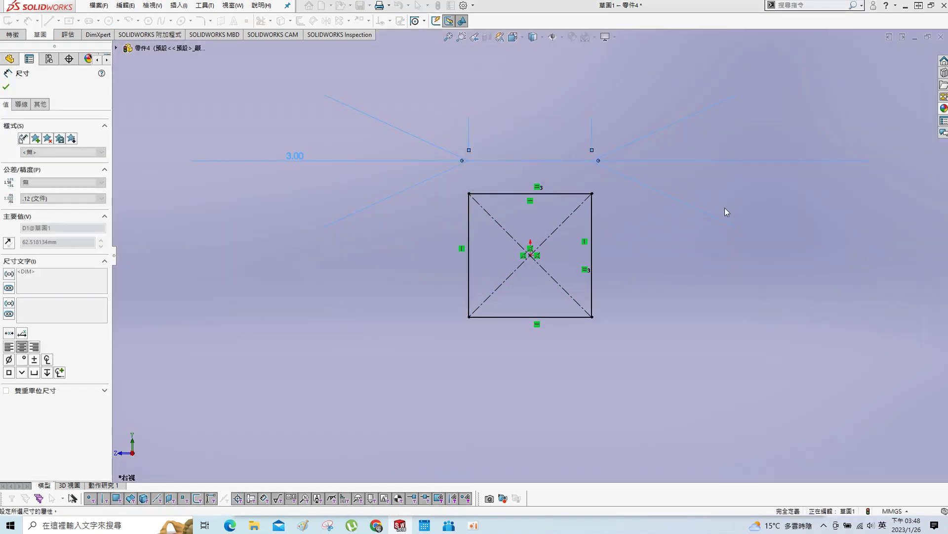
click(725, 207)
key(s)
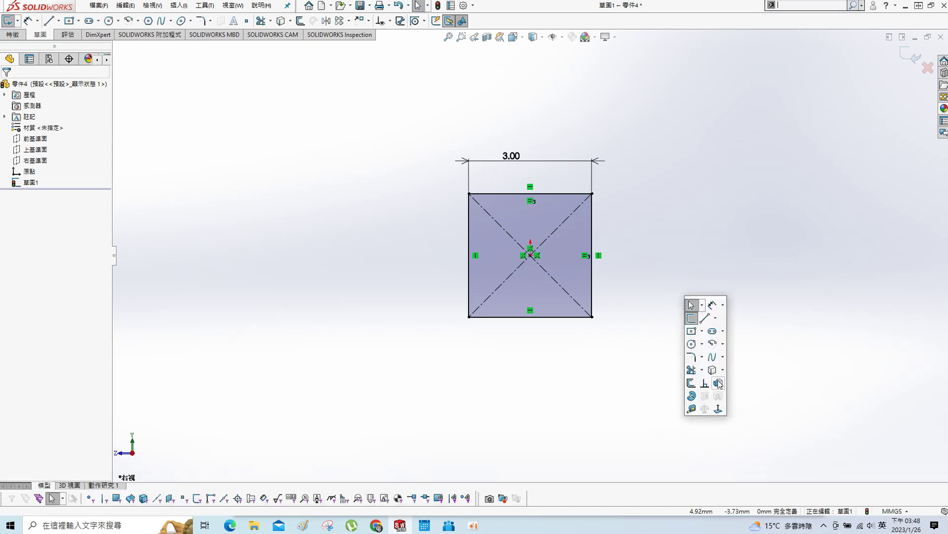
click(718, 383)
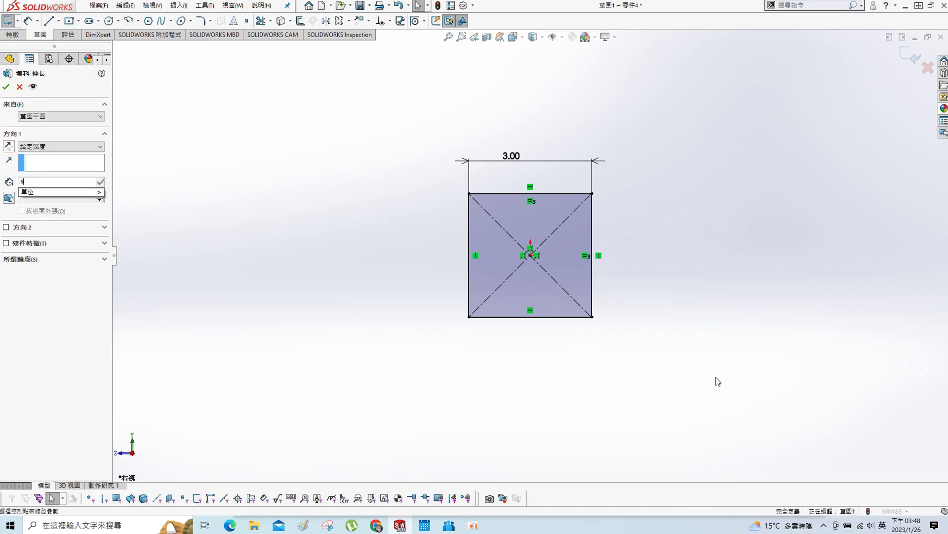
Step: Extrude the square into a 0.50 mm plate and save it as sensor.SLDPRT
click(6, 87)
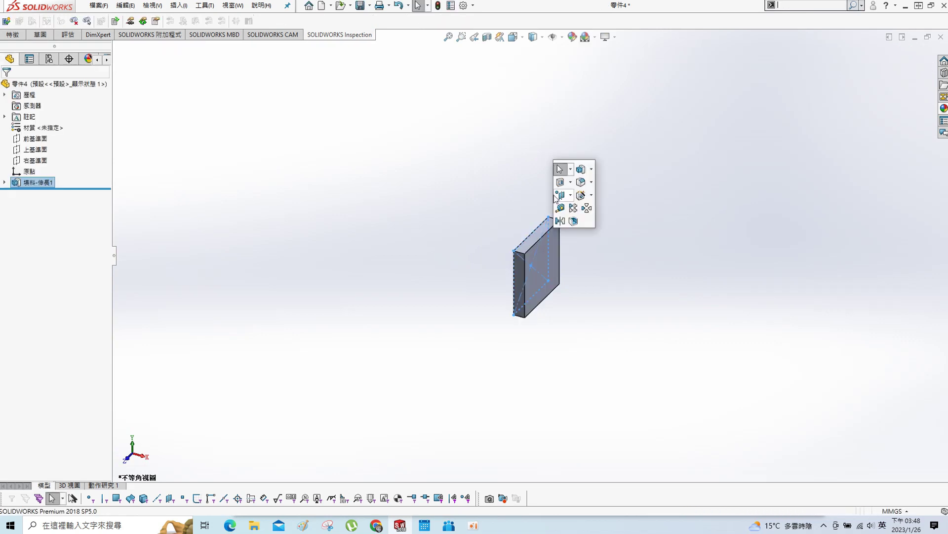
click(264, 203)
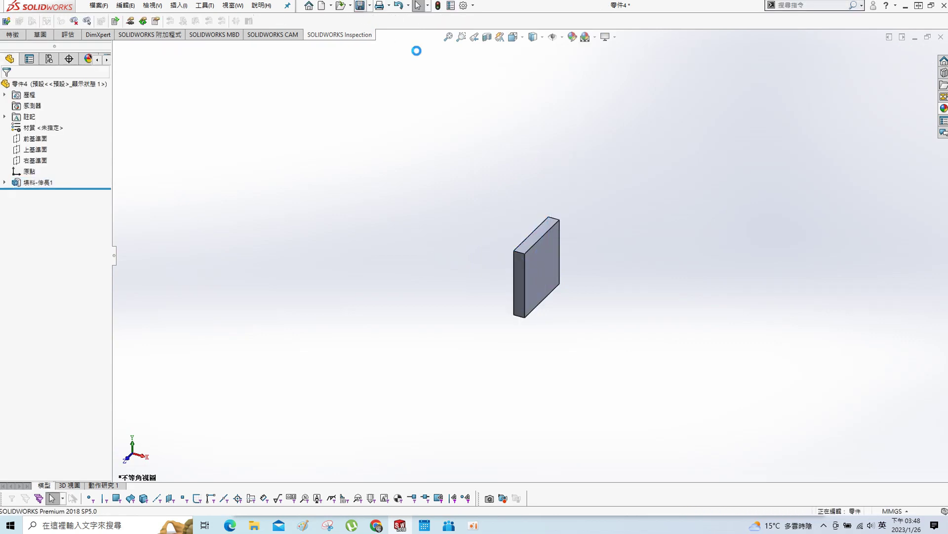
key(ctrl+s)
text(sensor)
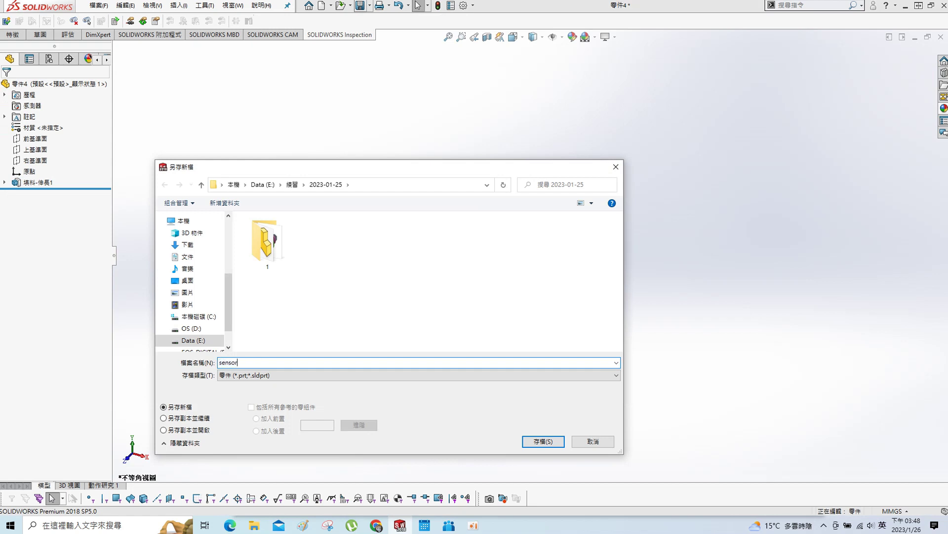
key(Return)
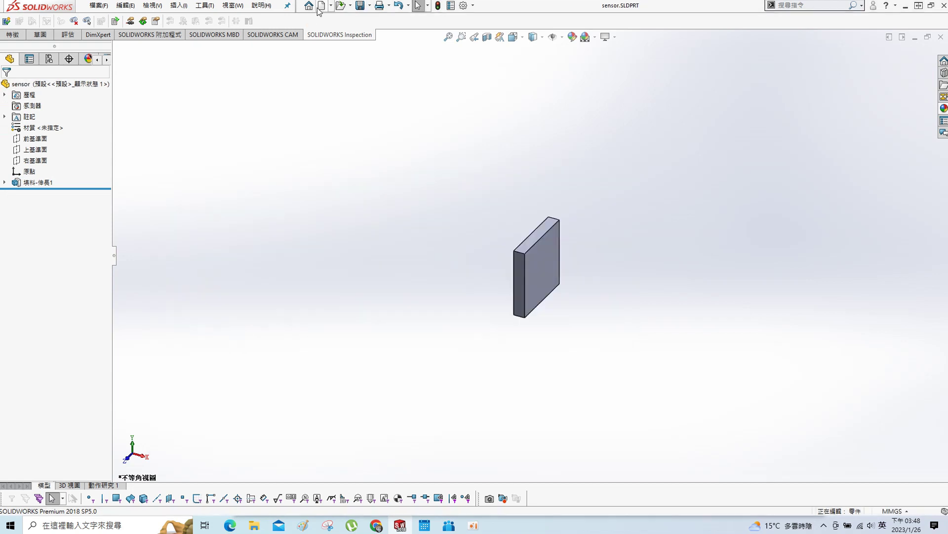
click(321, 7)
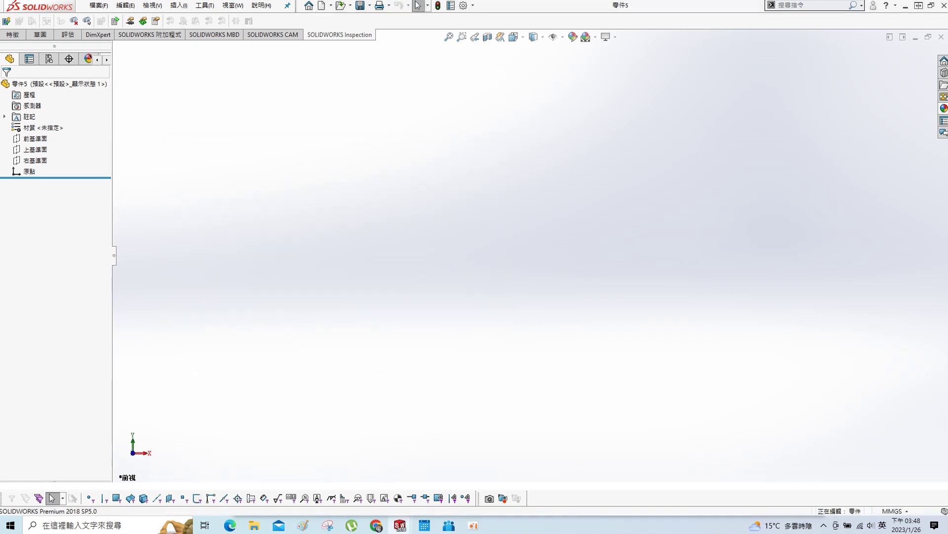
Step: On the Front Plane, draw a long horizontal centerline through the origin
click(34, 138)
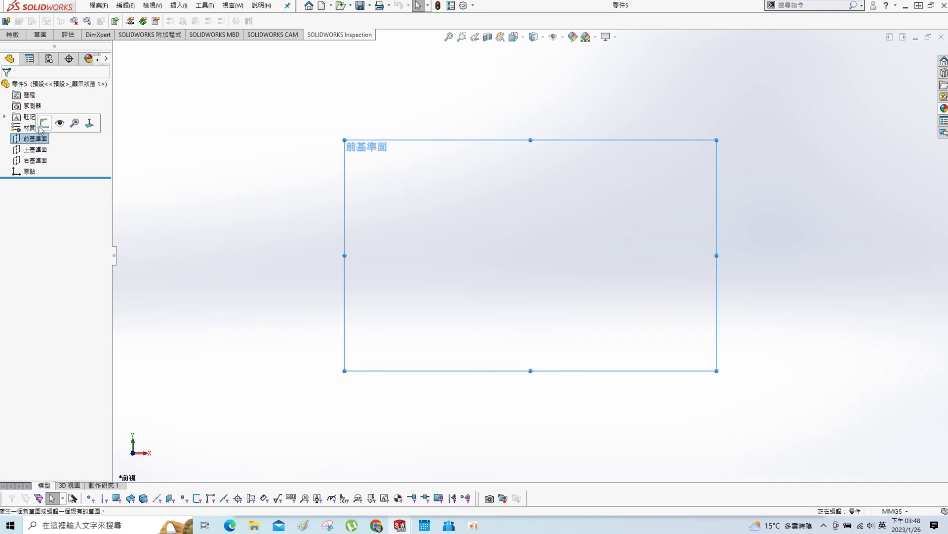
click(66, 122)
key(s)
click(535, 195)
click(547, 220)
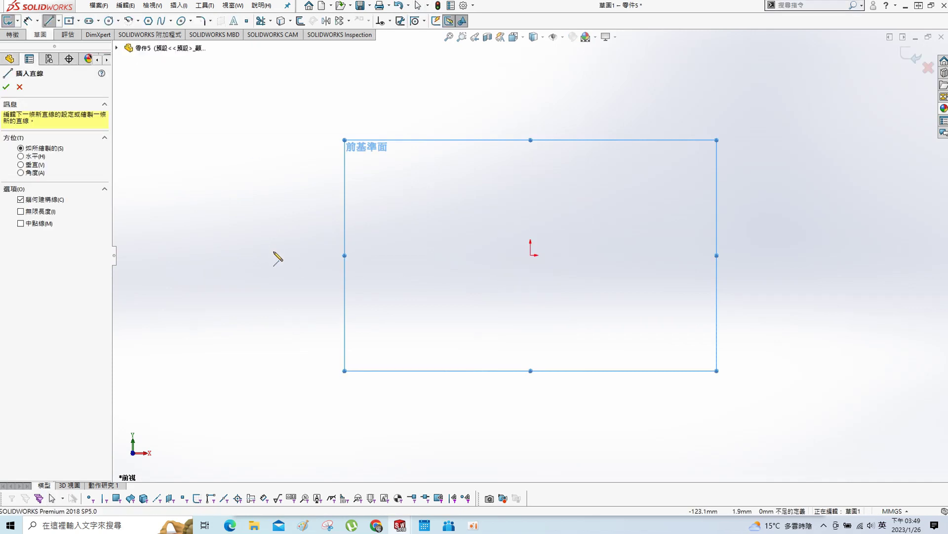
drag(273, 255, 531, 255)
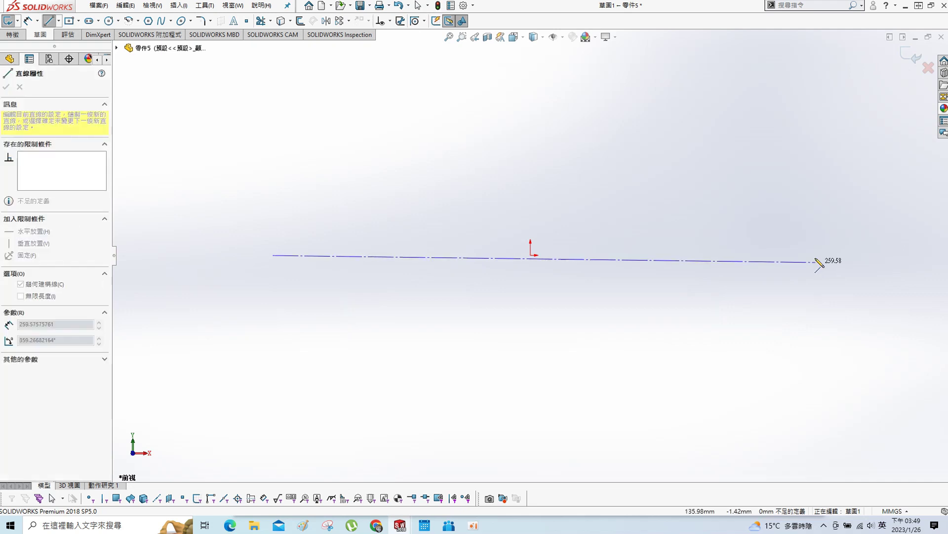
drag(822, 267, 815, 255)
key(Escape)
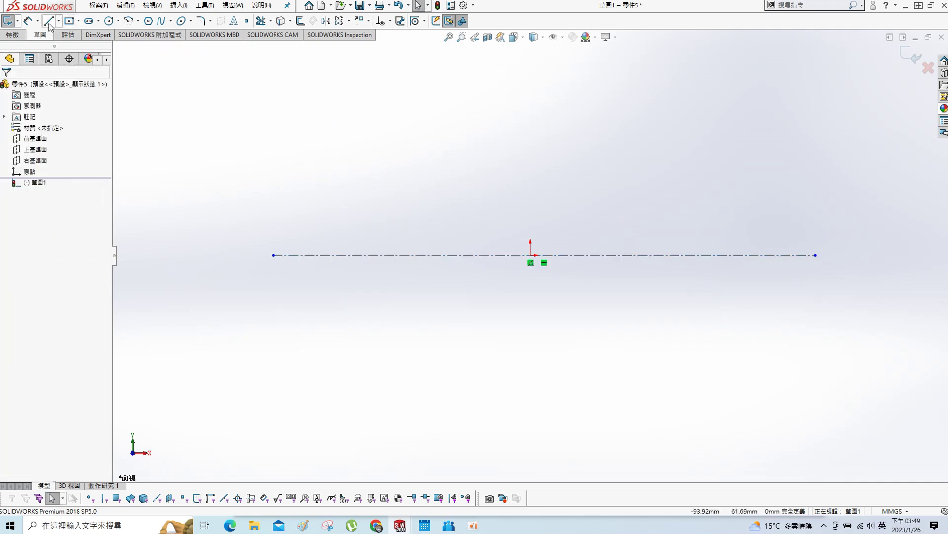
Step: Draw two centre-point arcs ending on the centerline
click(58, 21)
click(168, 22)
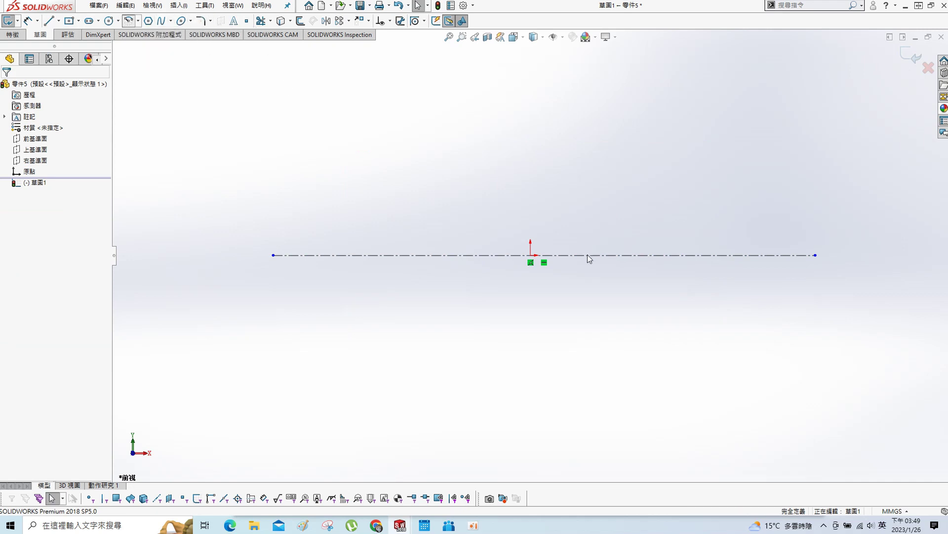
click(600, 255)
click(459, 167)
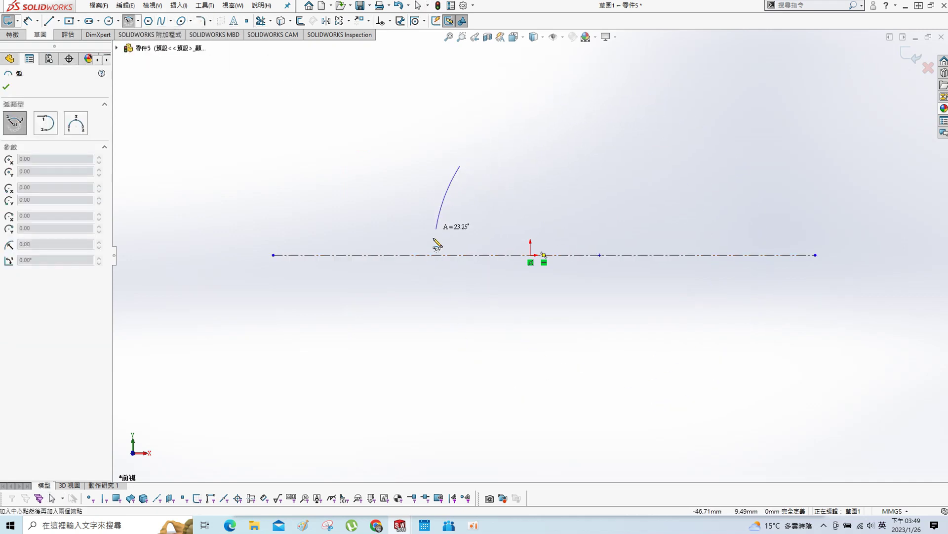
click(434, 255)
click(383, 255)
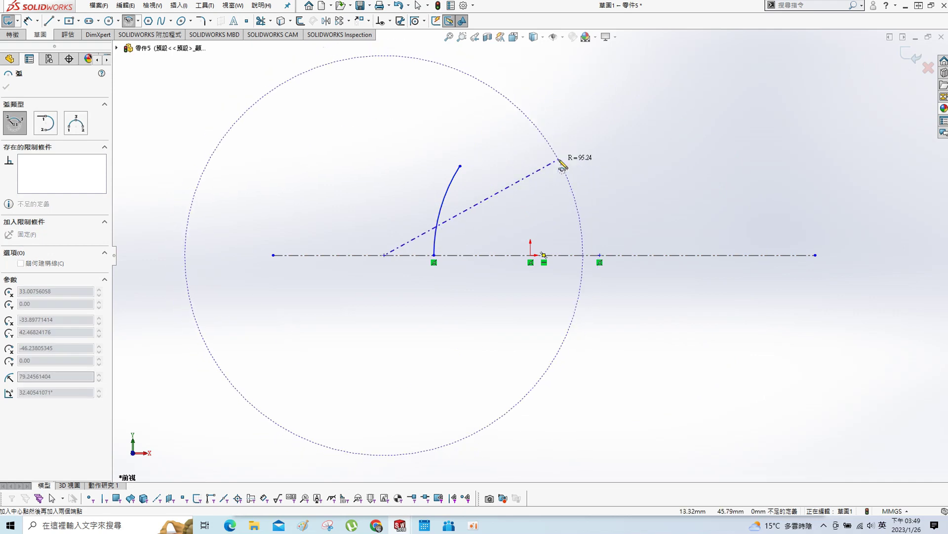
click(558, 160)
click(583, 255)
key(Escape)
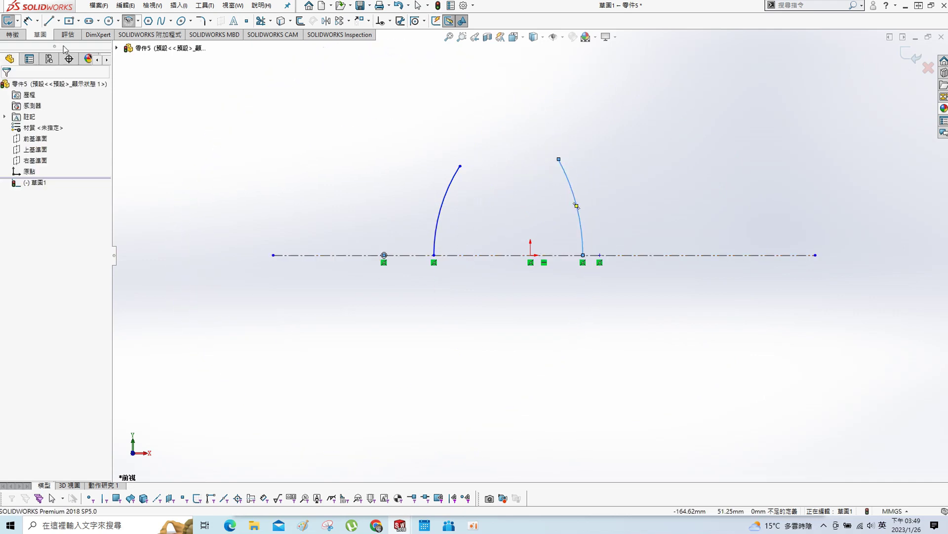
Step: Close the profile with lines, centring the bottom line on the origin and making the top horizontal
key(l)
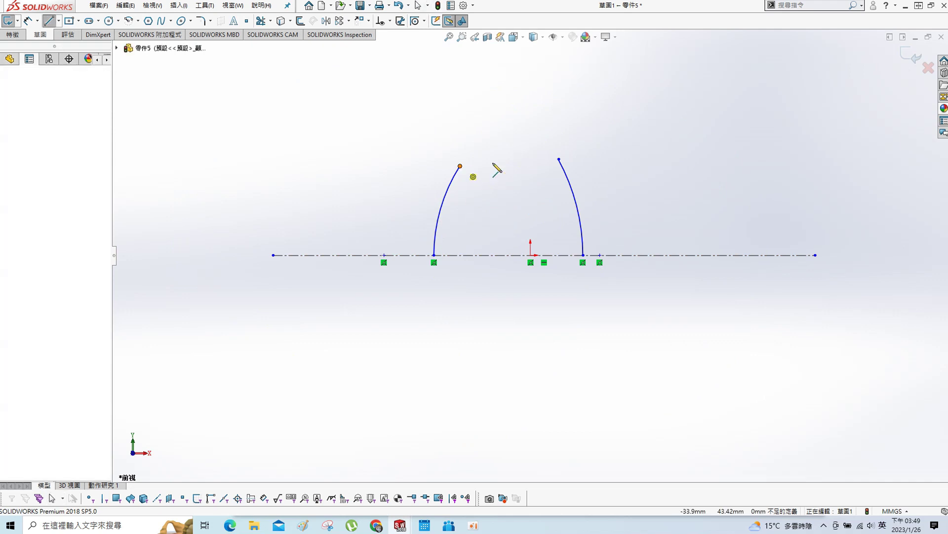
click(558, 159)
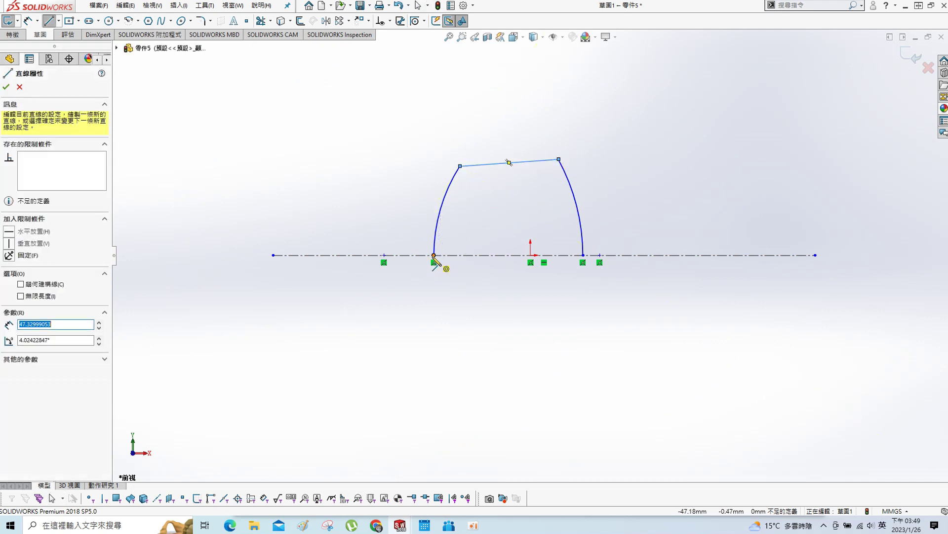
click(583, 255)
key(Escape)
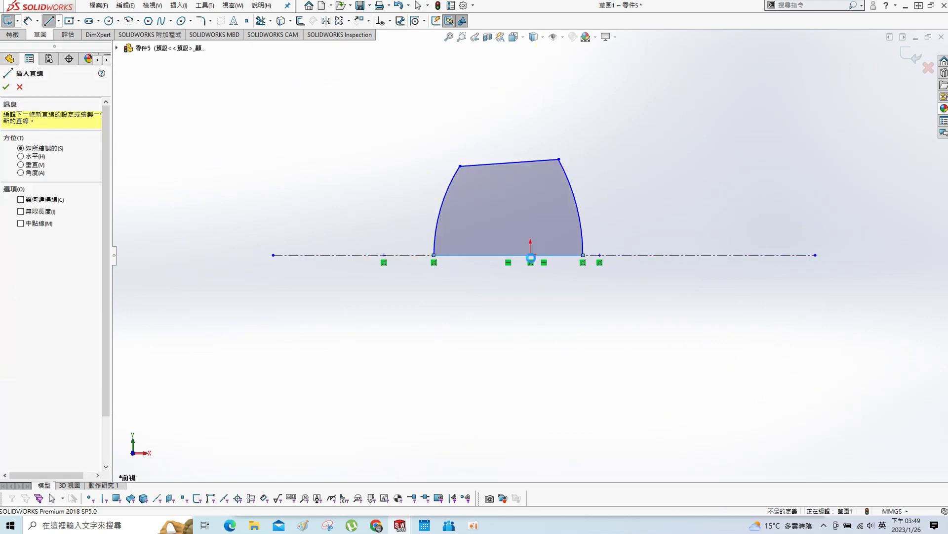
click(530, 256)
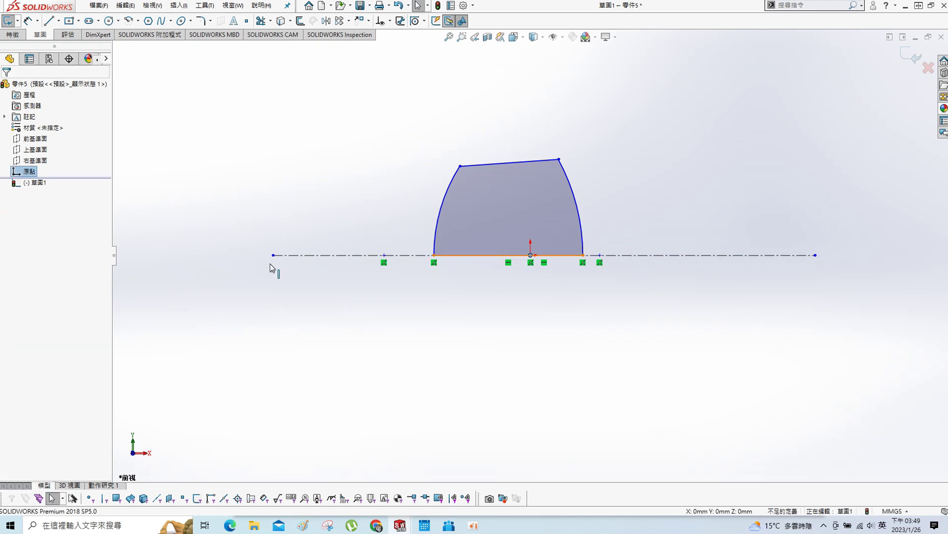
click(9, 247)
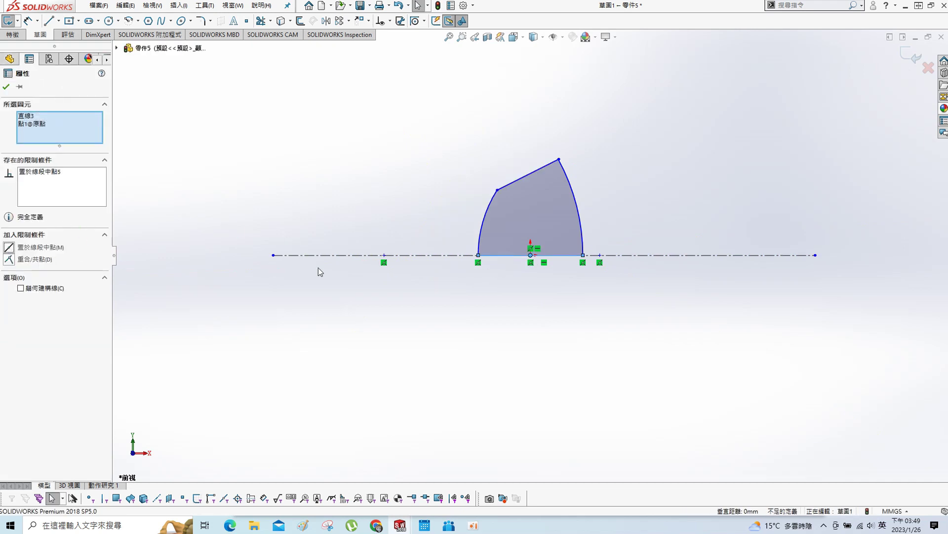
click(376, 328)
click(531, 176)
click(559, 133)
click(464, 317)
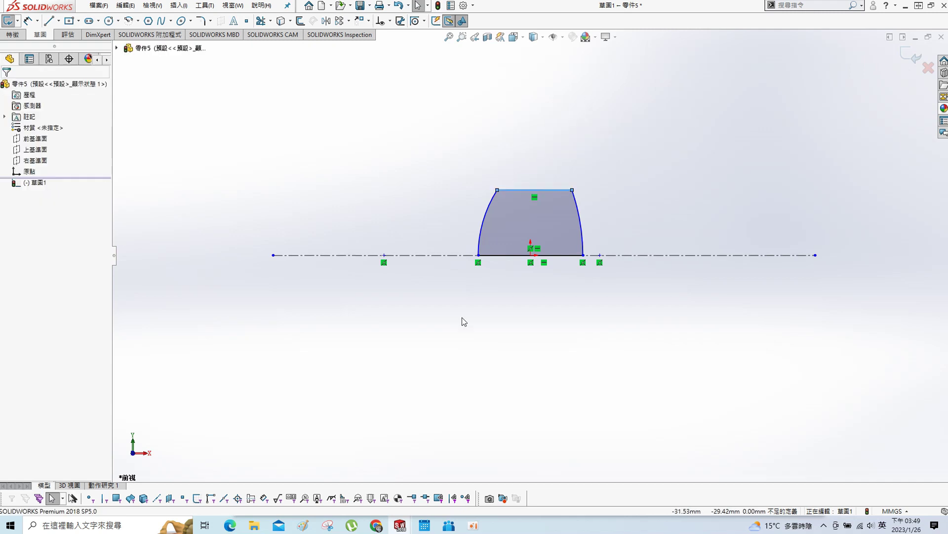
Step: Add the profile's height dimension about the centerline
key(s)
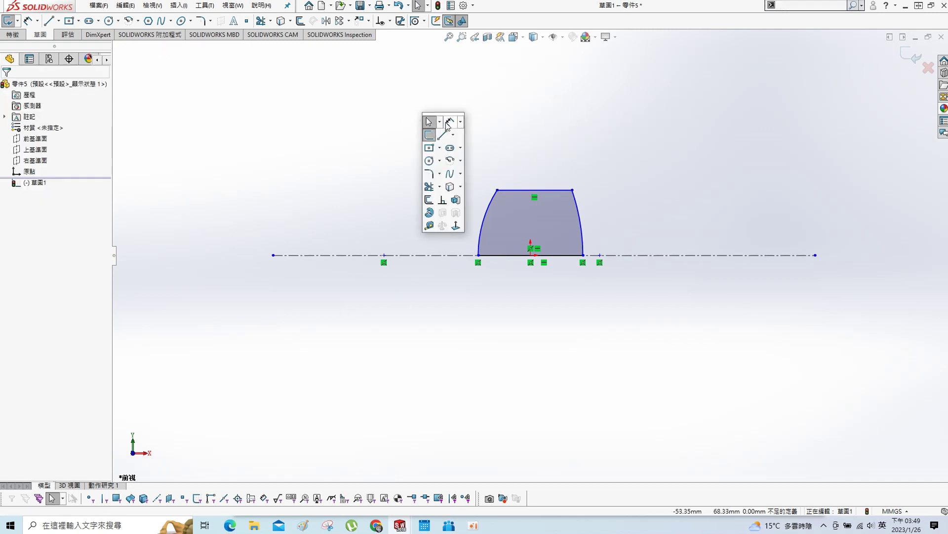
click(450, 124)
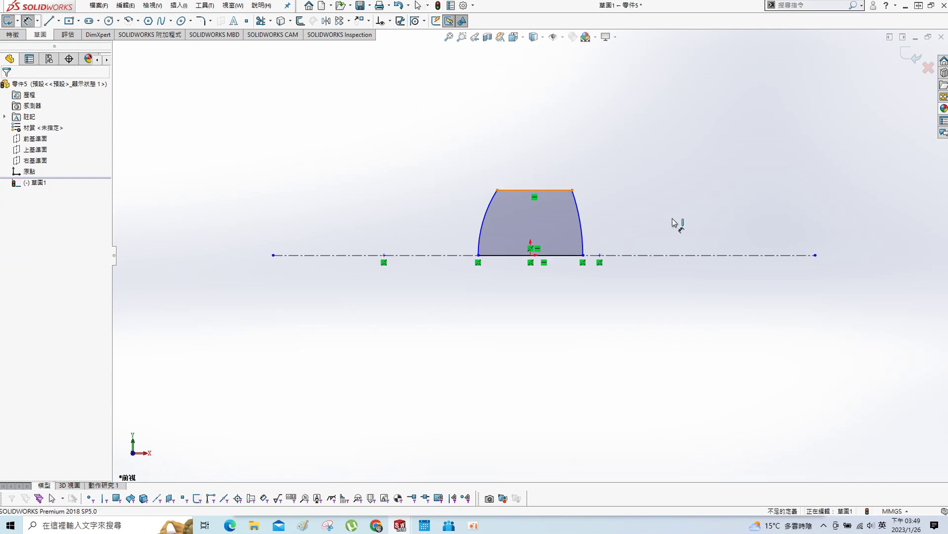
click(653, 255)
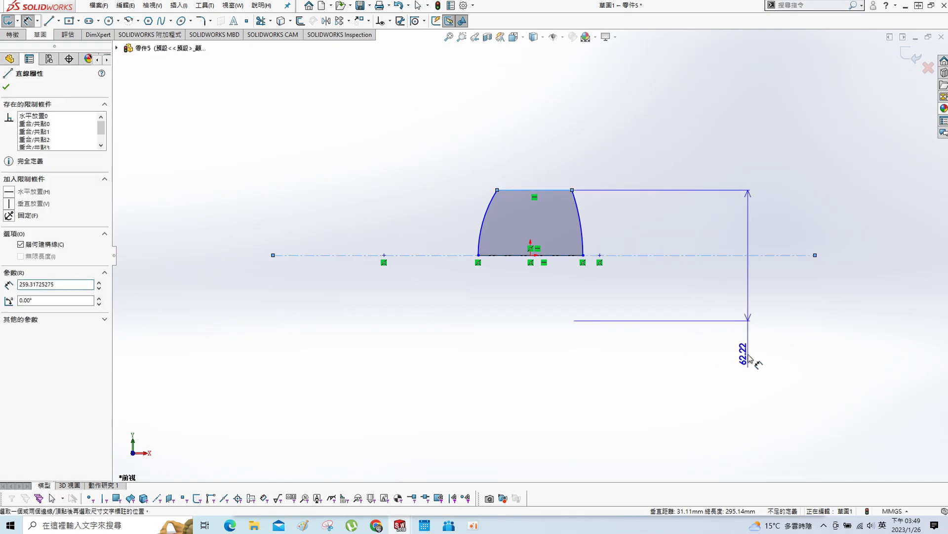
click(763, 335)
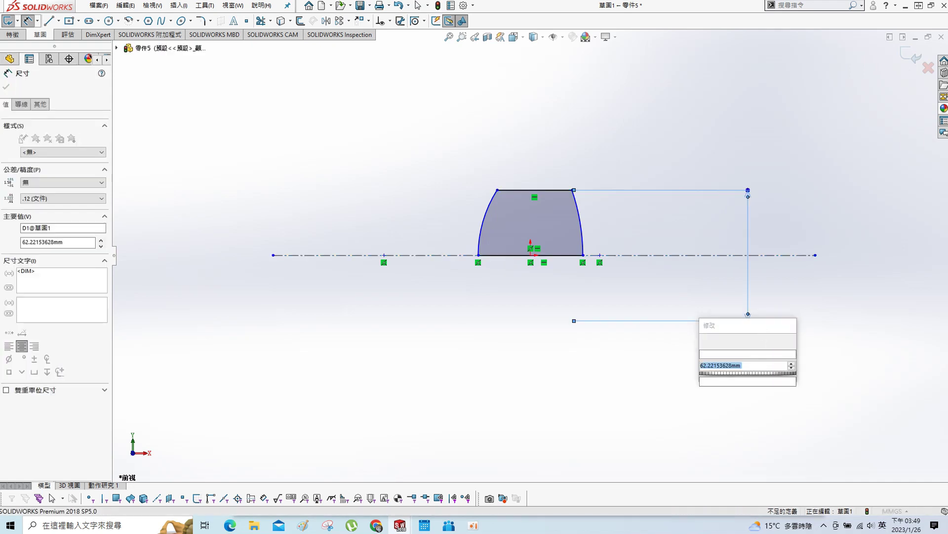
key(Return)
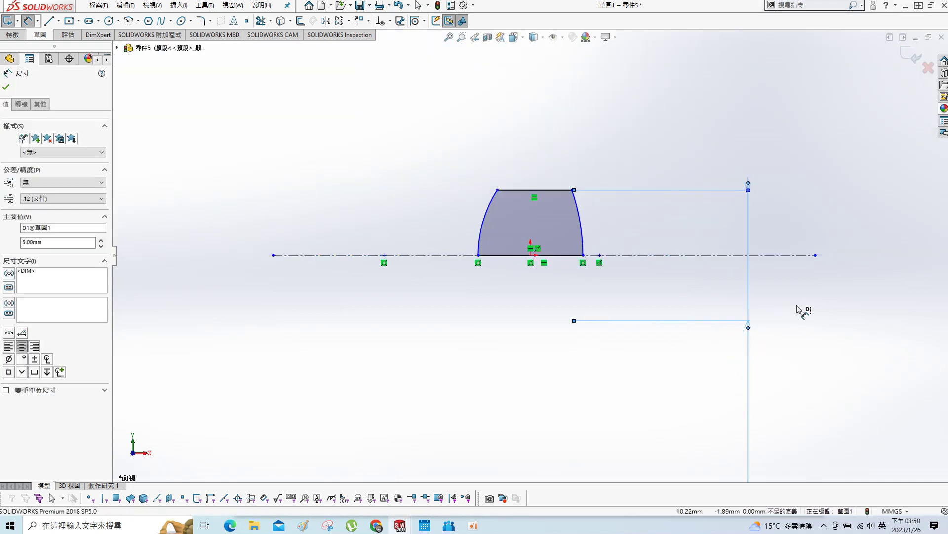
click(791, 311)
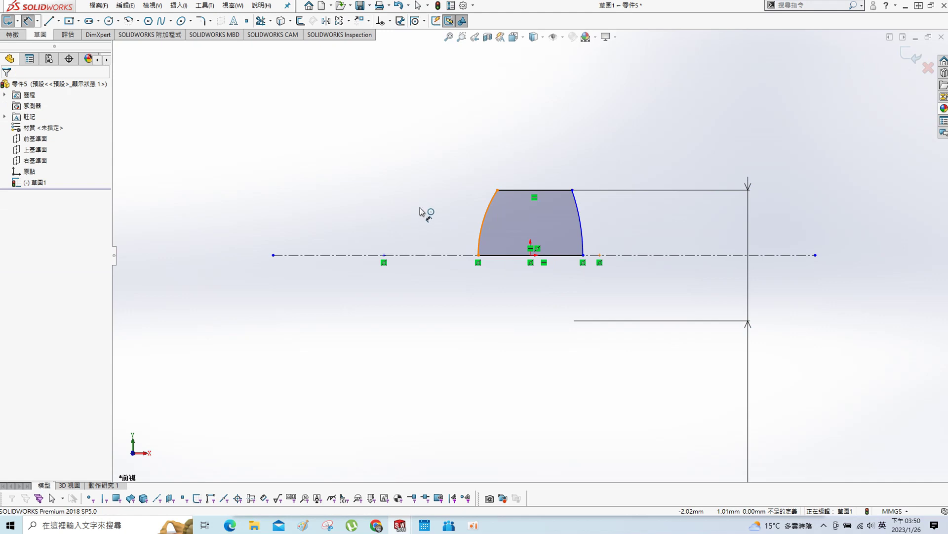
Step: Dimension the left arc to R5 and the right arc to R6
click(482, 217)
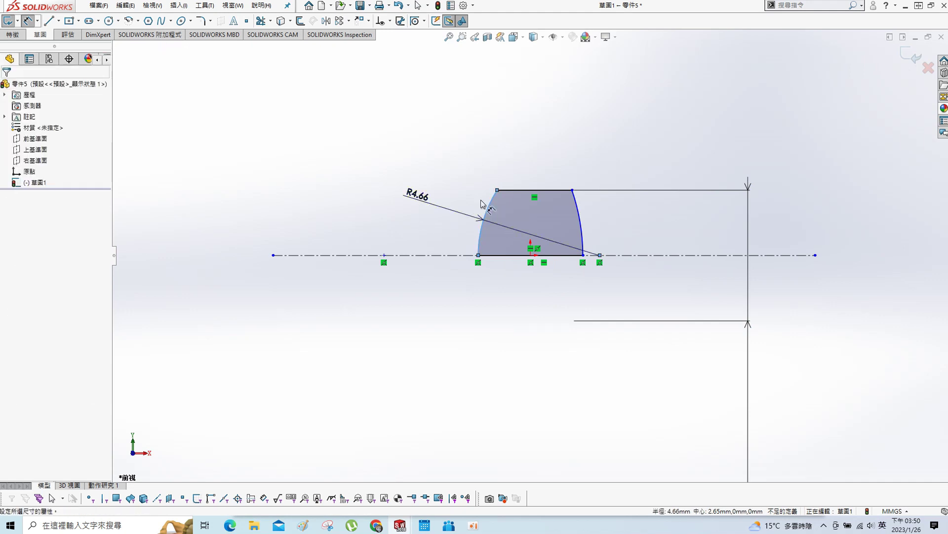
click(481, 199)
text(5)
key(Return)
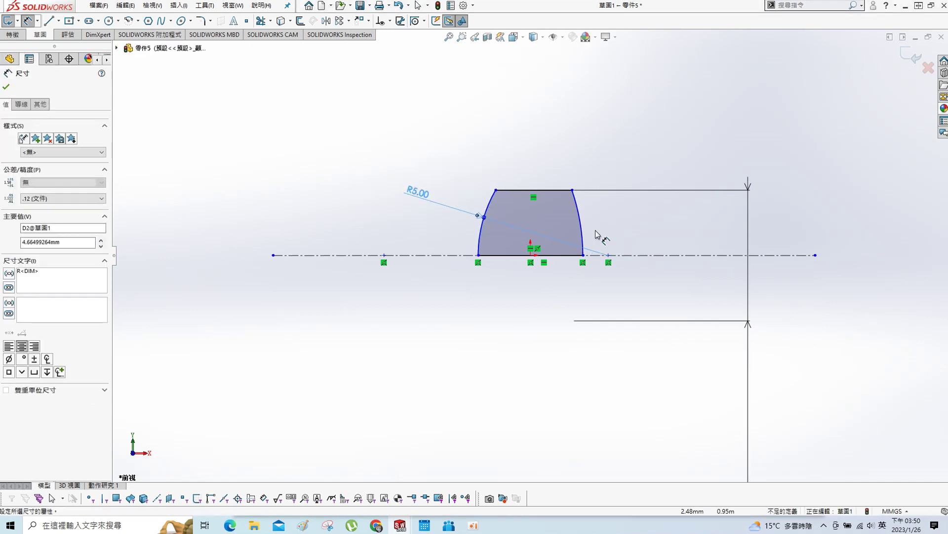
click(587, 235)
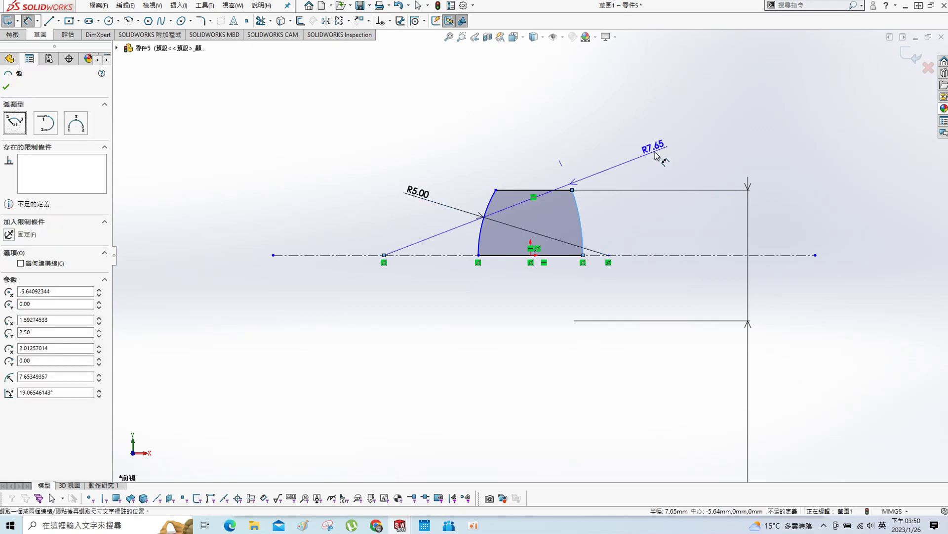
click(657, 156)
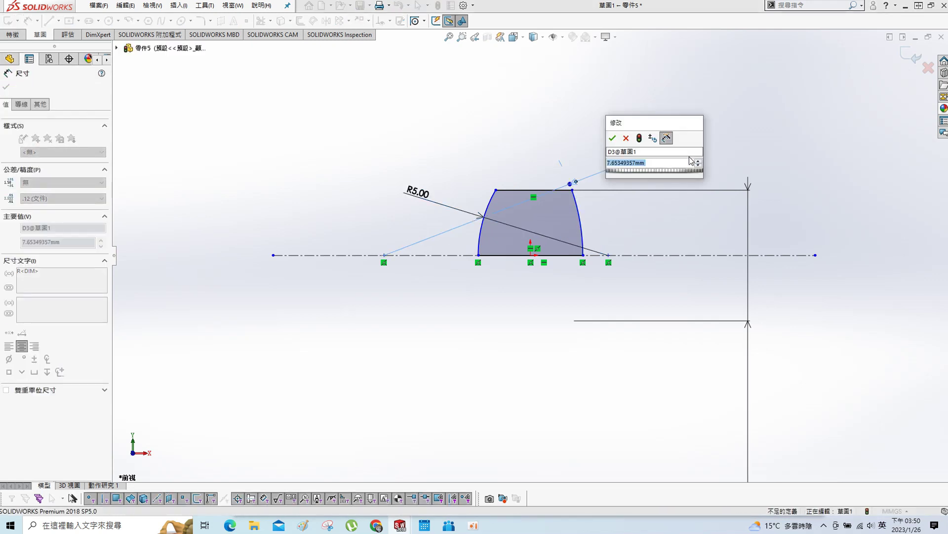
text(6)
key(Return)
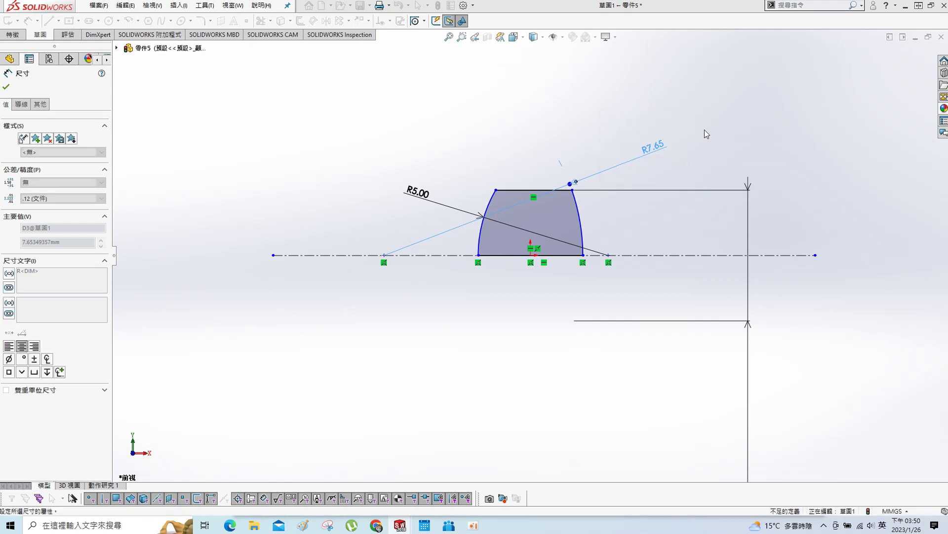
Step: Dimension the bottom width between the arc ends, finally setting it to 2.00
click(482, 90)
click(539, 256)
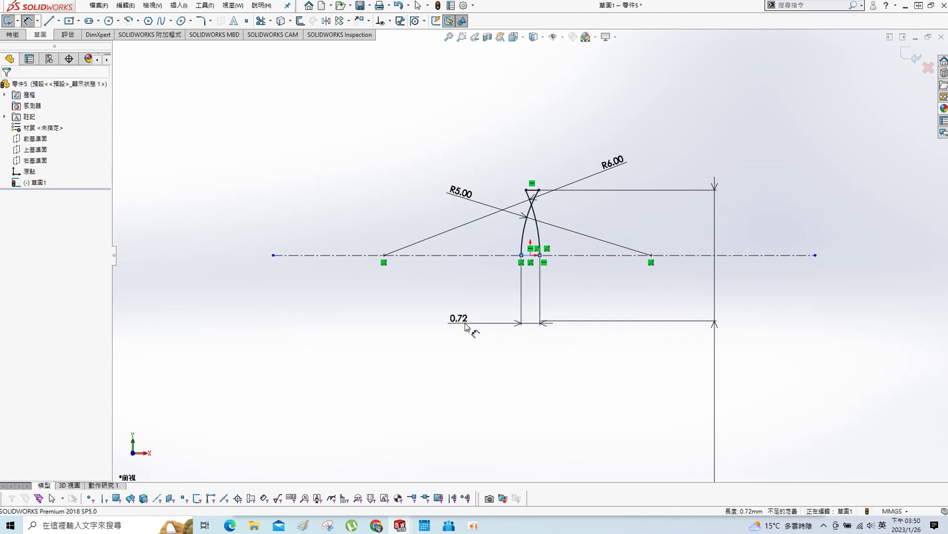
click(466, 326)
text(1.)
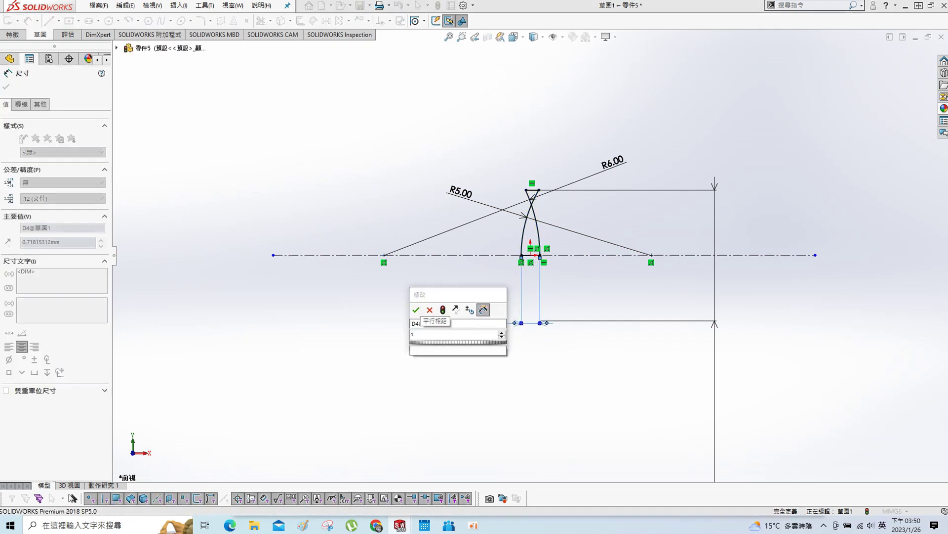
text(5)
key(Return)
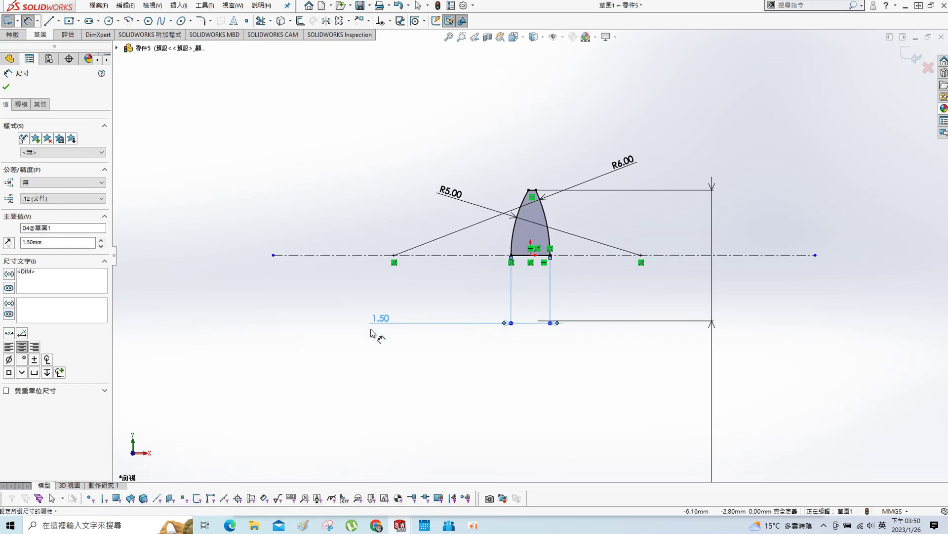
key(Escape)
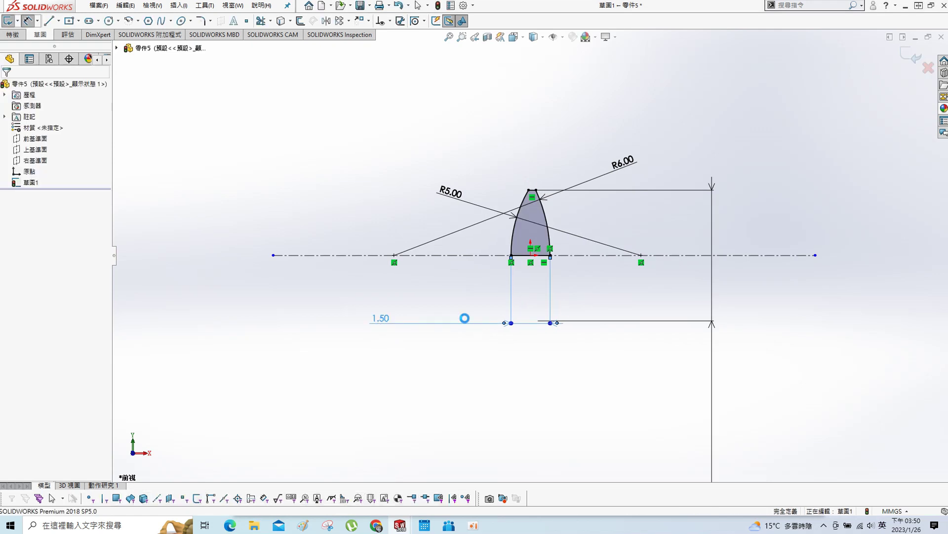
double_click(465, 320)
key(Return)
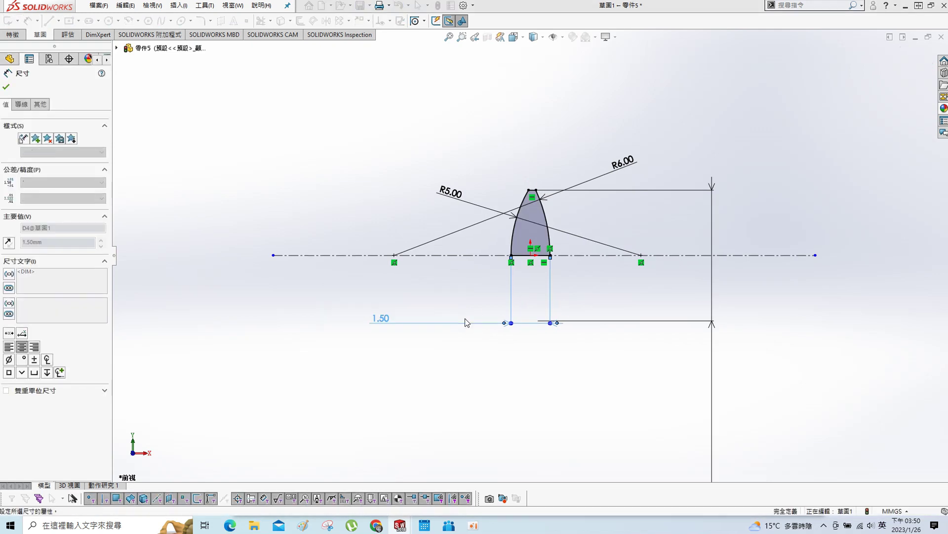
key(Escape)
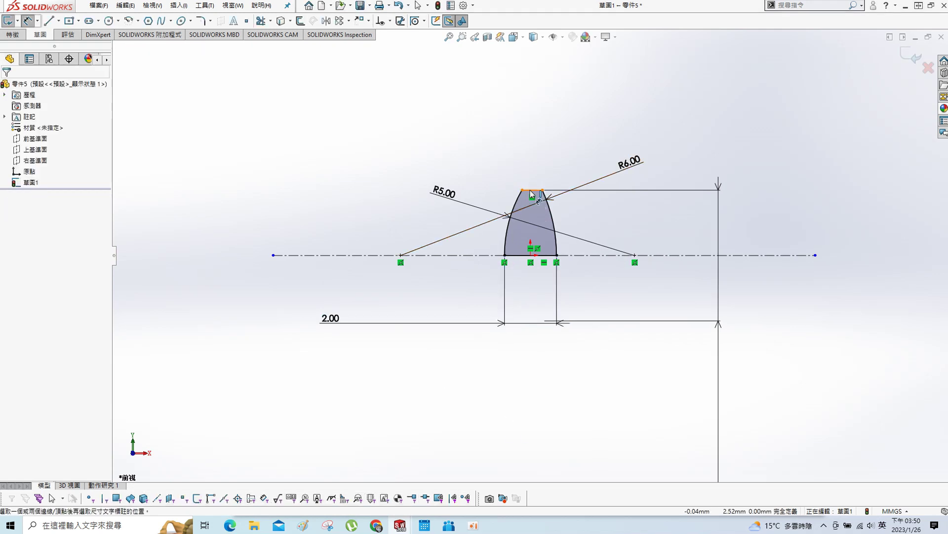
click(532, 190)
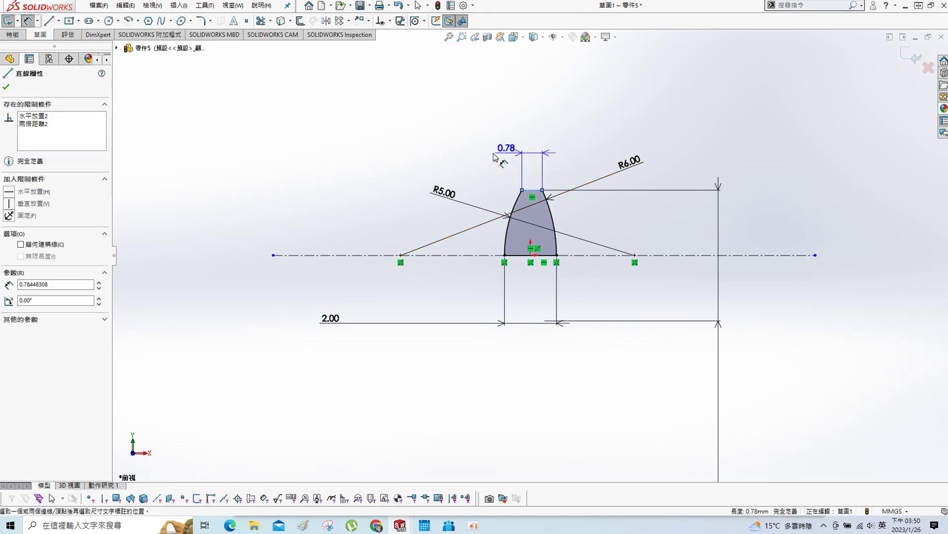
Step: Revolve the profile 360° into a solid disc and colour the part teal
key(Escape)
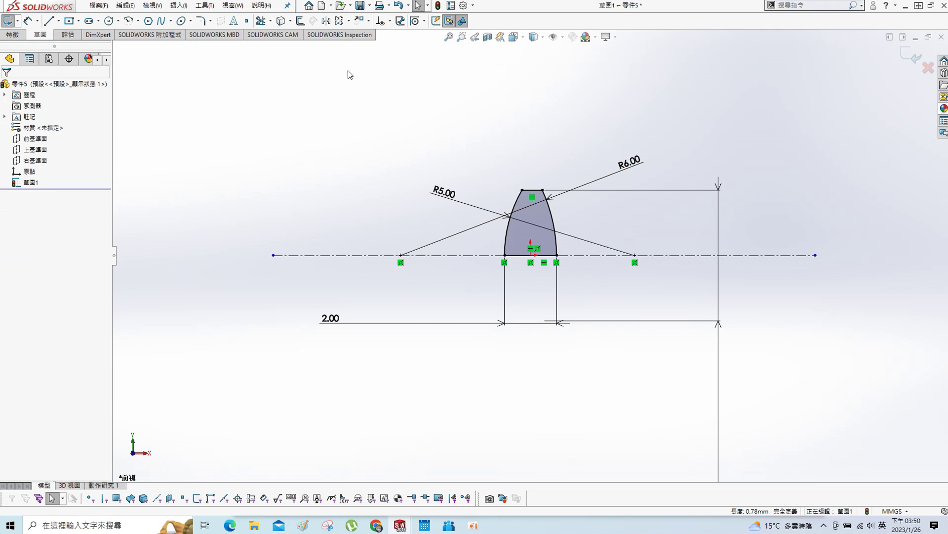
key(s)
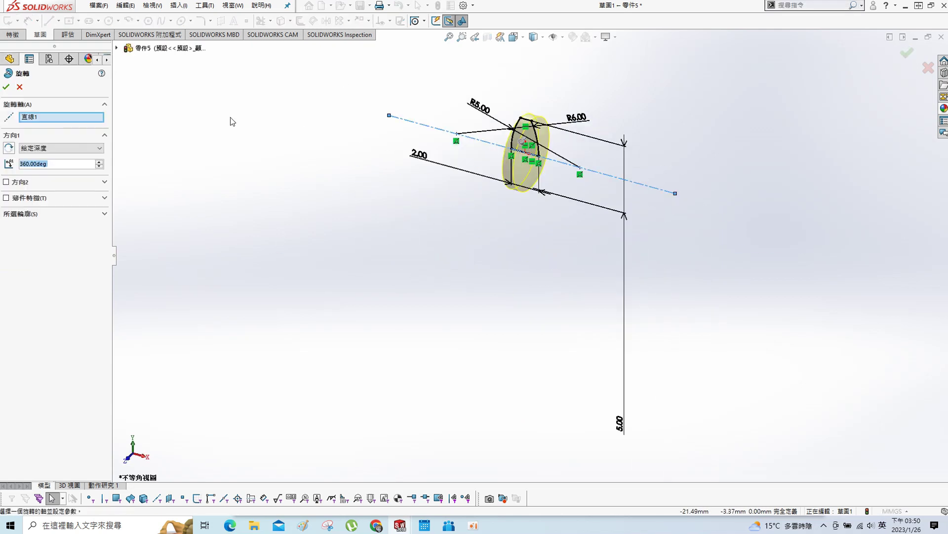
key(Return)
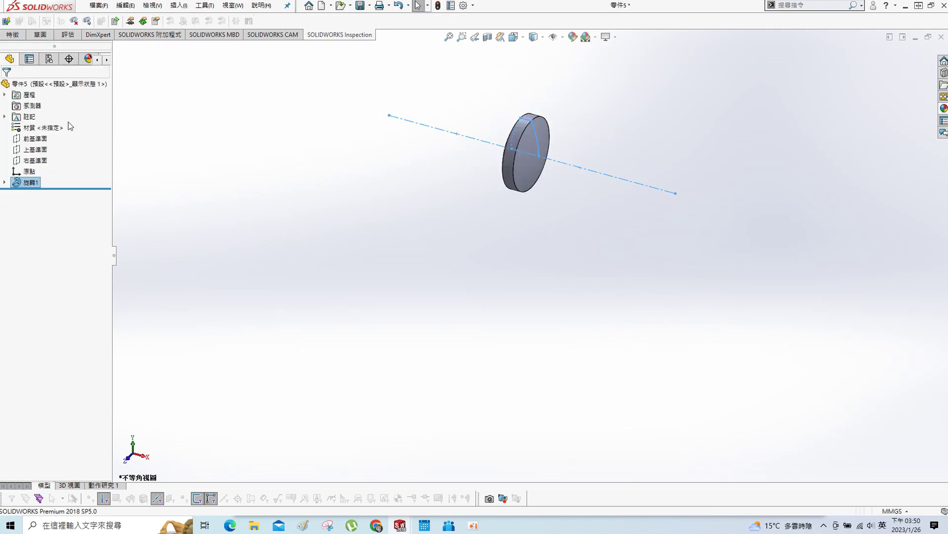
right_click(57, 84)
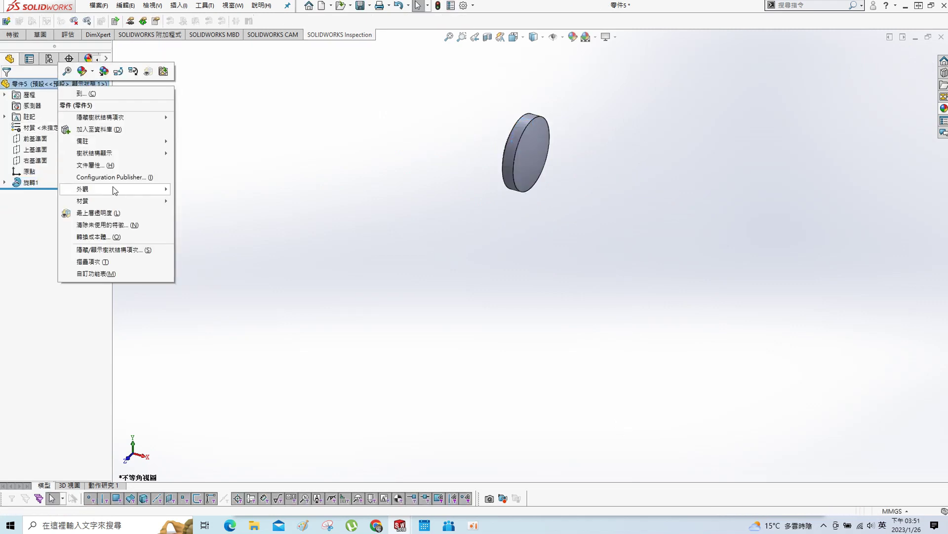
click(212, 190)
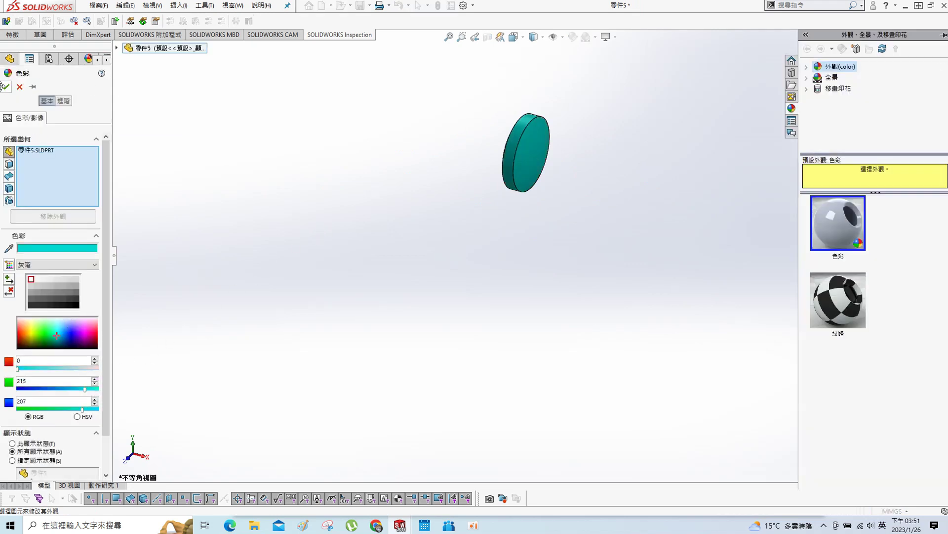
key(Return)
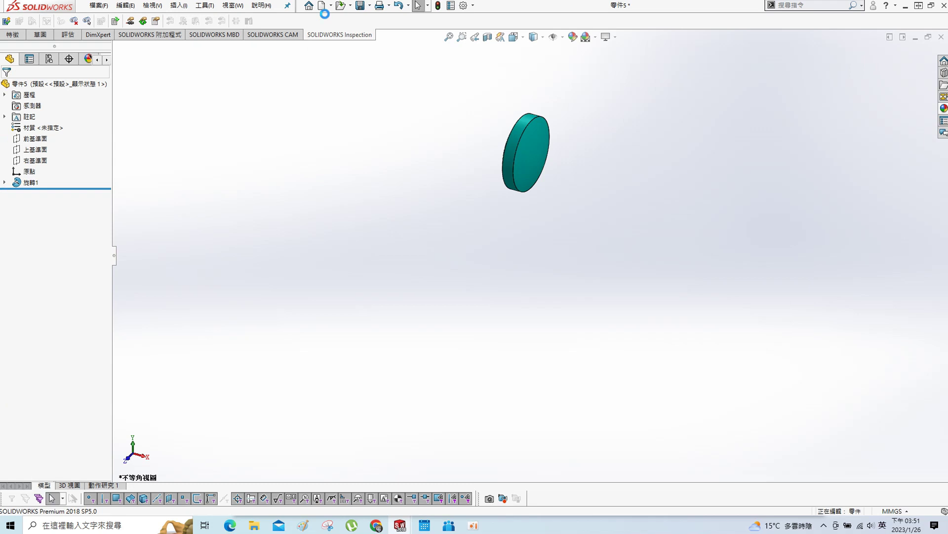
Step: Save the part as af group.SLDPRT and start a new assembly
key(ctrl+s)
text(af group)
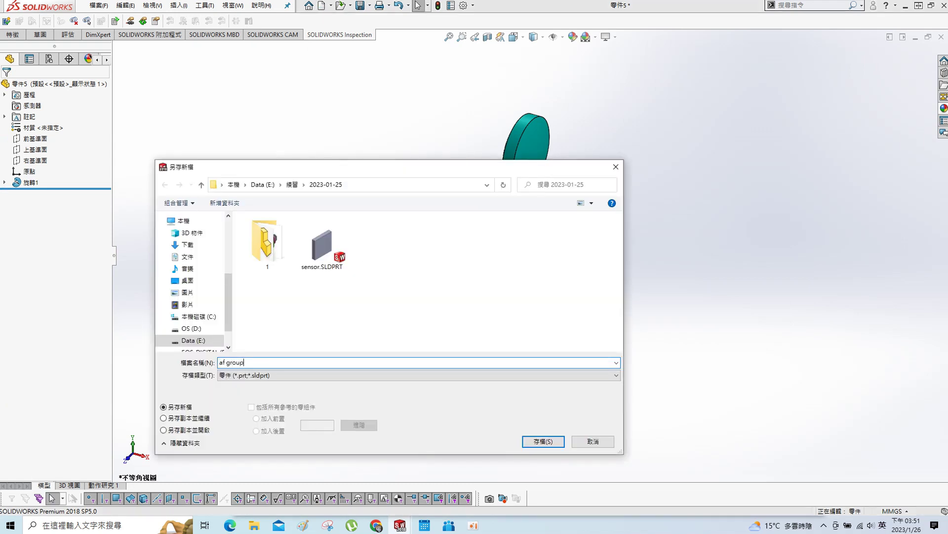
key(Return)
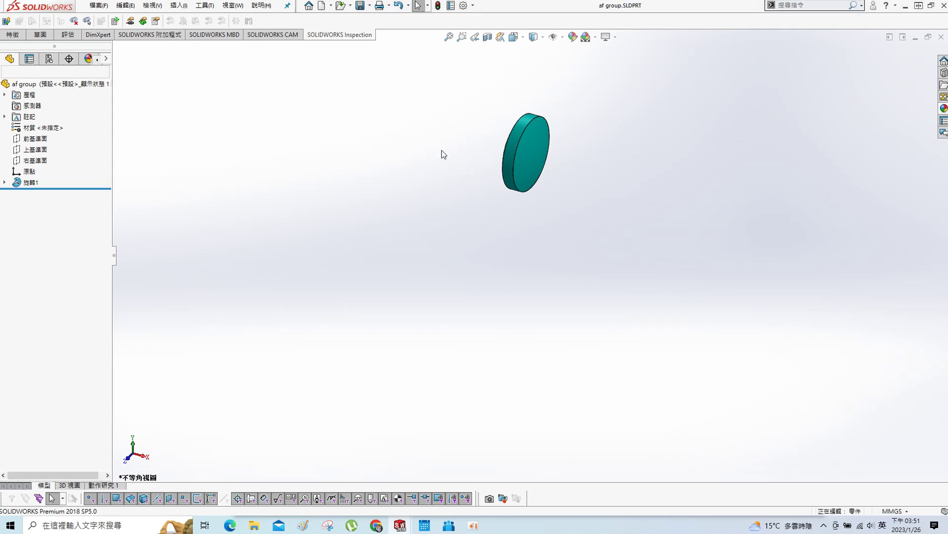
click(322, 7)
click(345, 239)
Step: Insert the sensor part into the new assembly and make it float
click(392, 383)
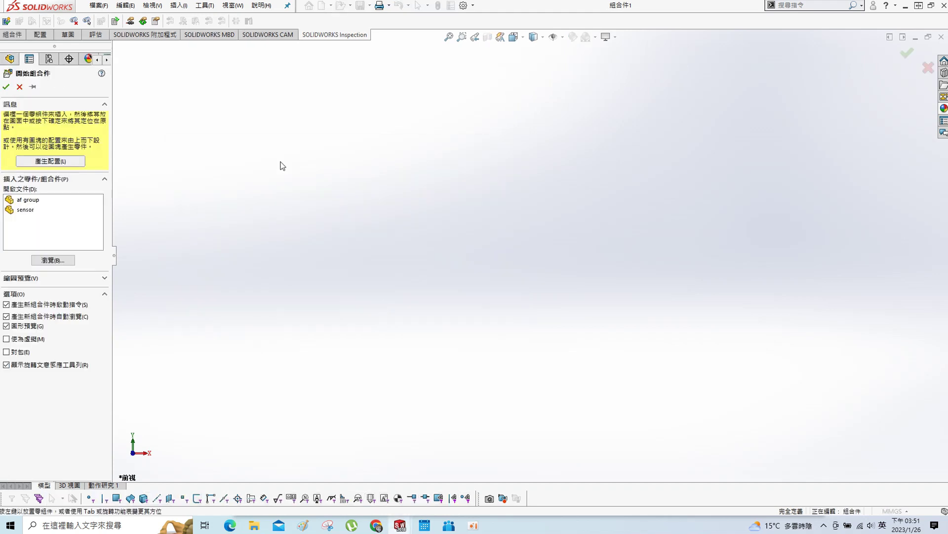
click(37, 212)
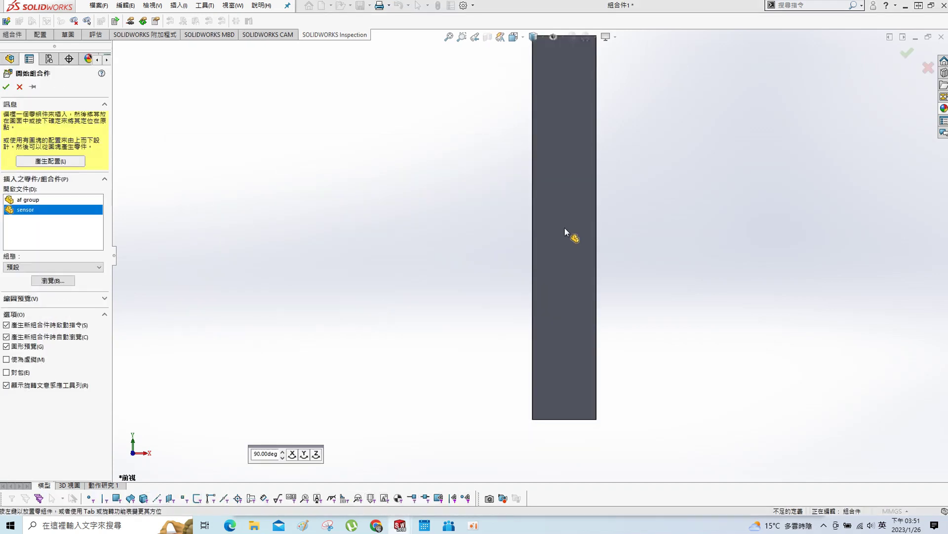
click(577, 230)
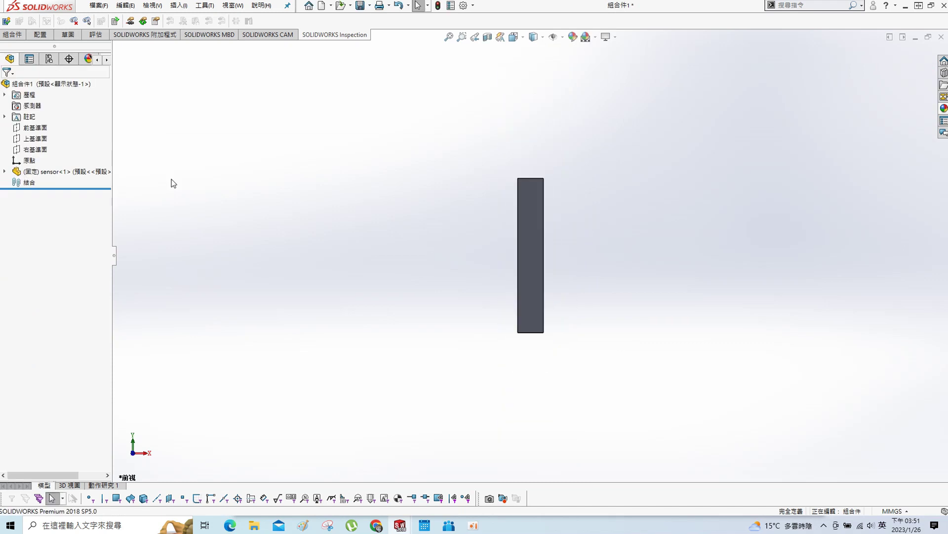
right_click(87, 172)
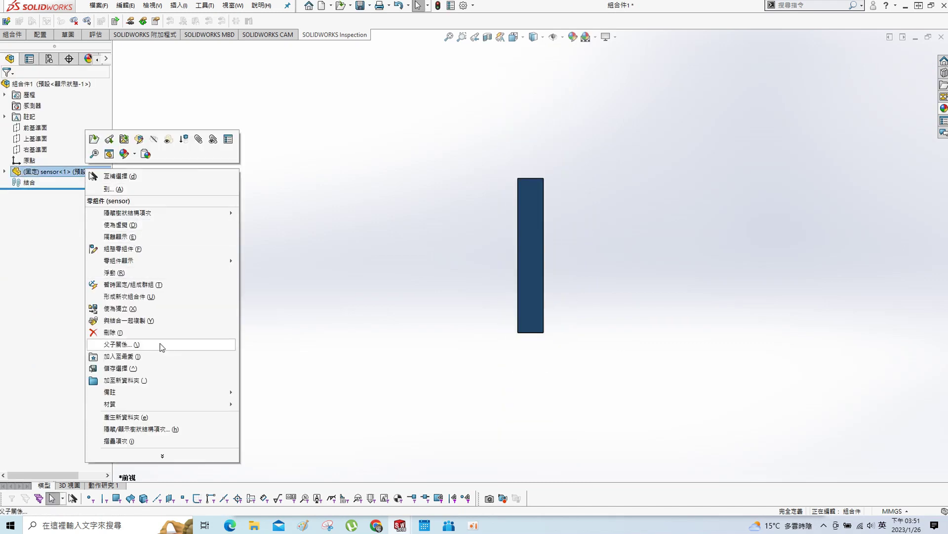
click(113, 272)
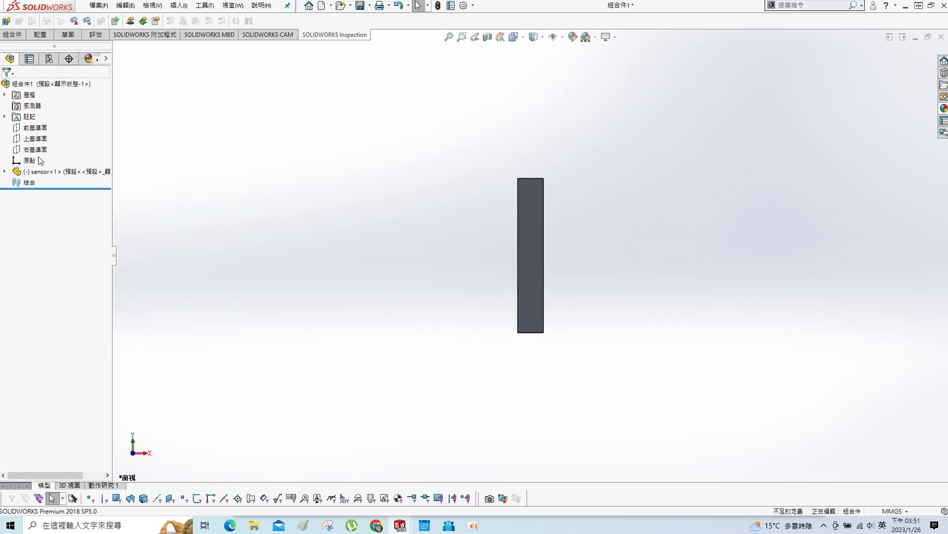
Step: Mate the sensor's front, top and right planes coincident with the assembly planes
click(4, 172)
click(34, 127)
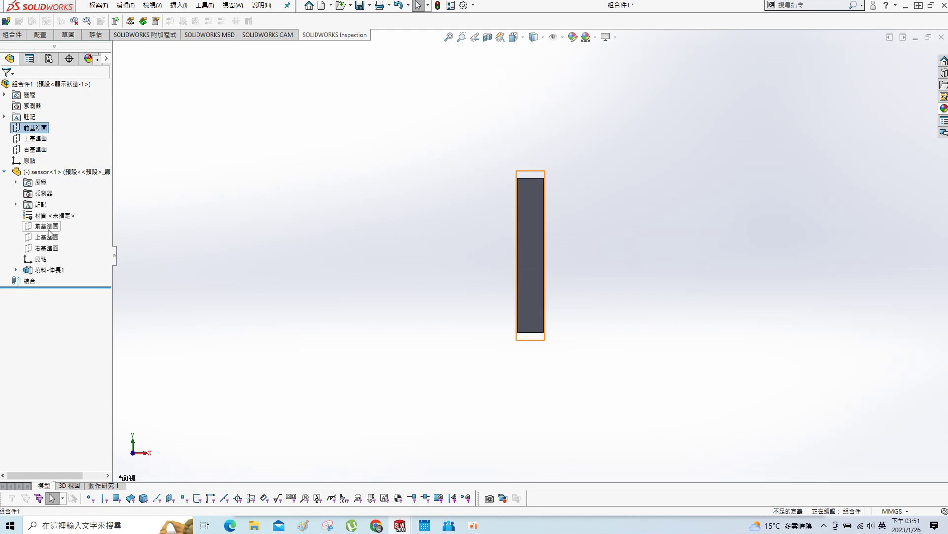
ctrl+click(41, 226)
click(57, 235)
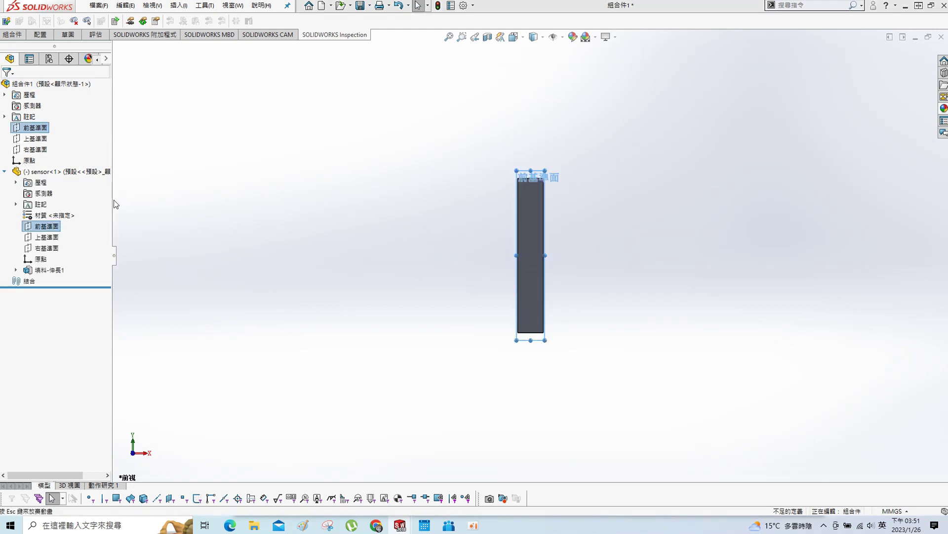
click(34, 139)
ctrl+click(31, 248)
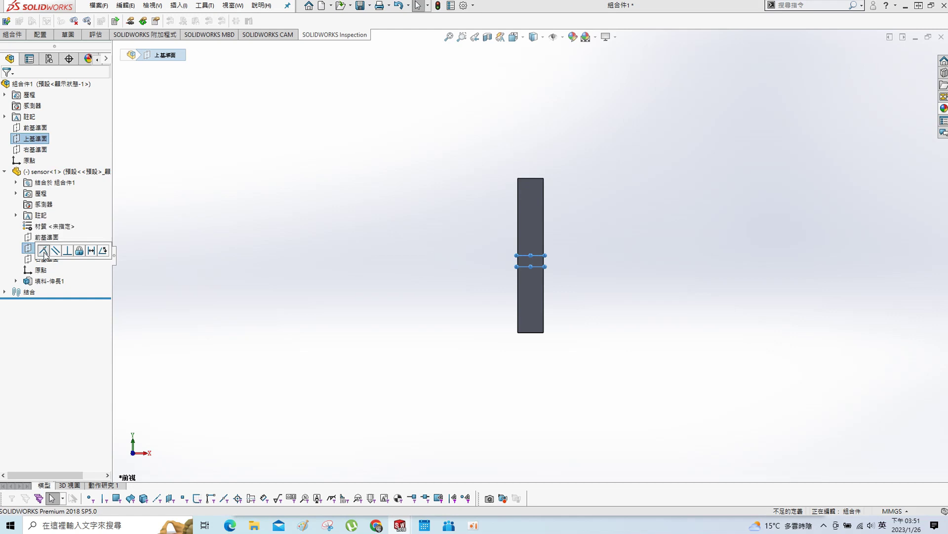
click(44, 252)
click(39, 150)
ctrl+click(46, 259)
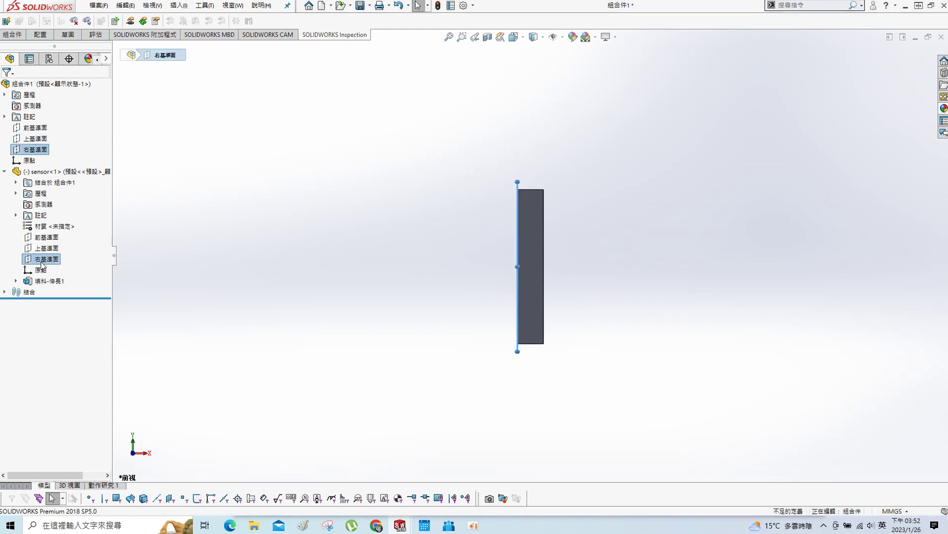
click(50, 272)
Step: Insert the af group disc to the left of the sensor block
middle_drag(637, 207, 522, 253)
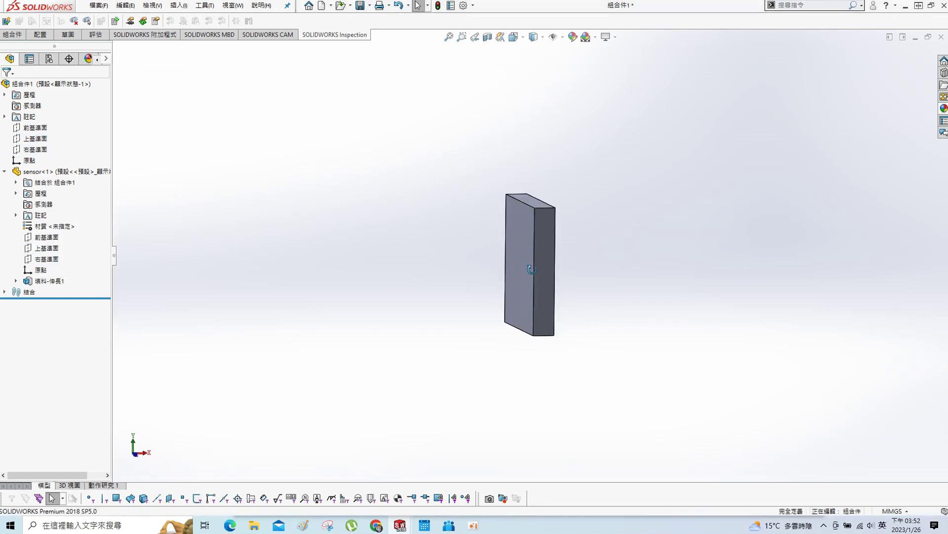
click(423, 247)
click(386, 220)
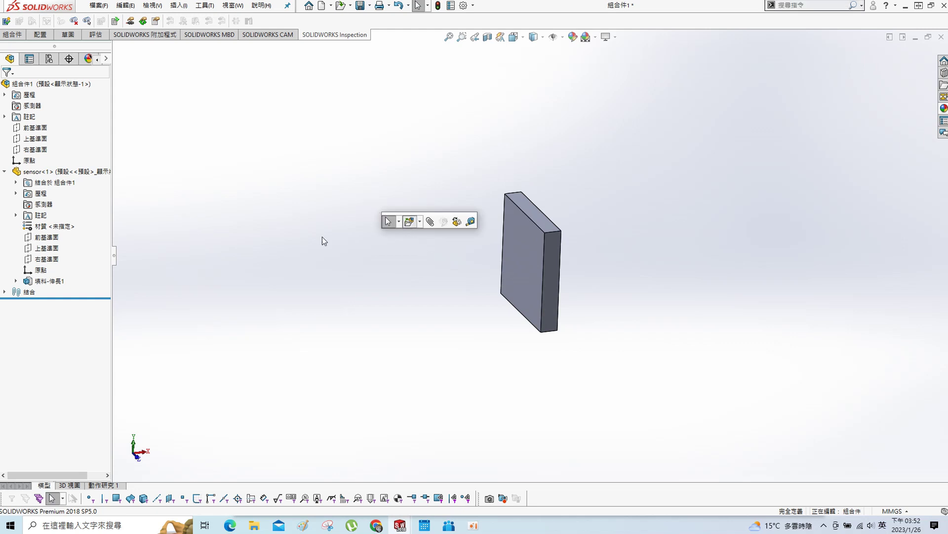
click(22, 187)
click(358, 262)
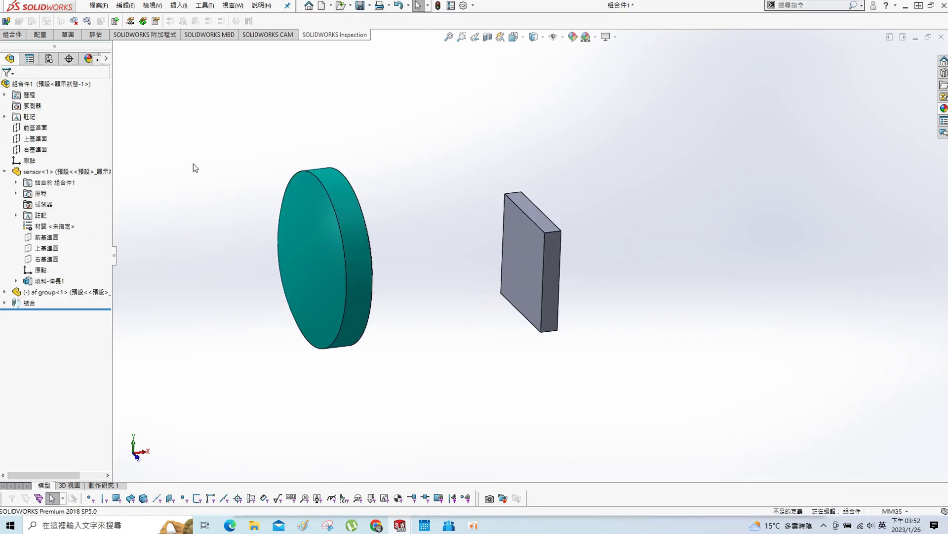
Step: Mate the af group's top and front planes coincident with the assembly's
click(5, 292)
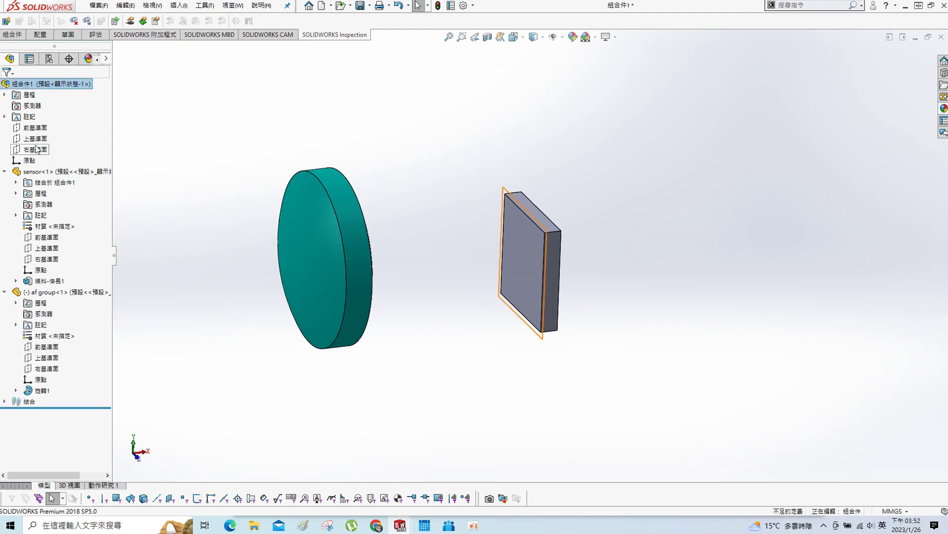
click(35, 139)
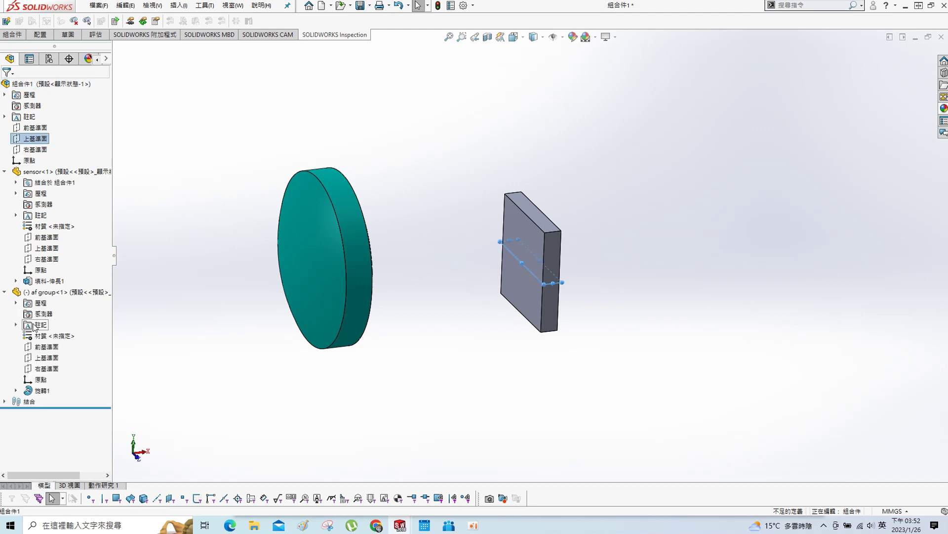
ctrl+click(46, 357)
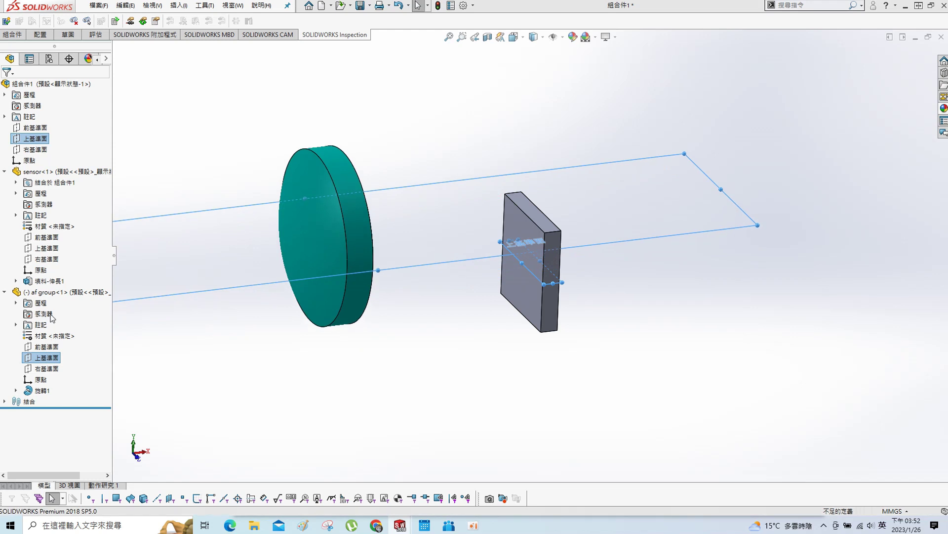
click(35, 149)
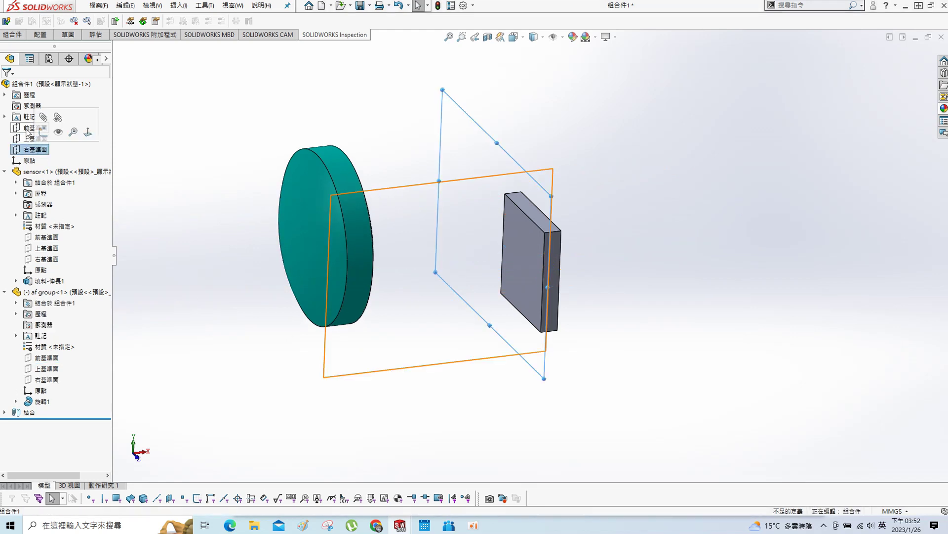
click(35, 127)
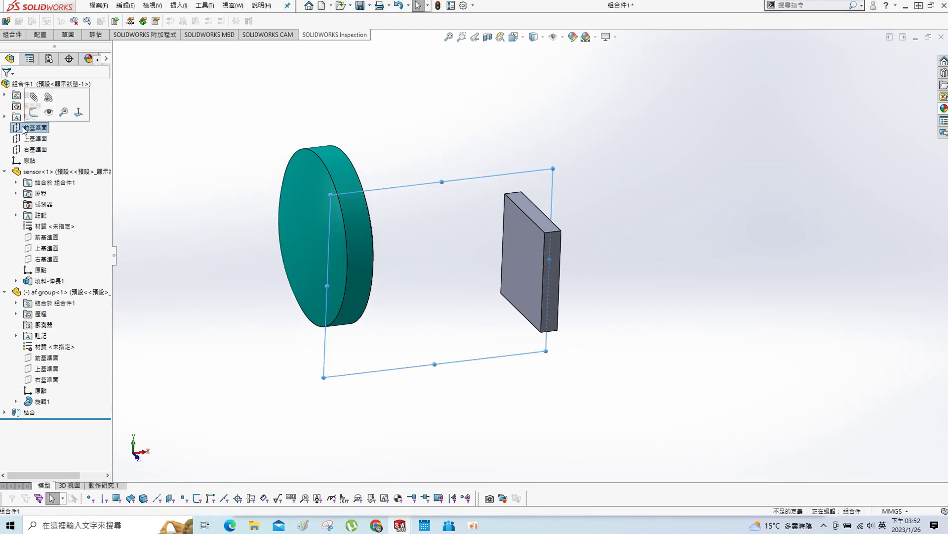
ctrl+click(47, 358)
click(53, 360)
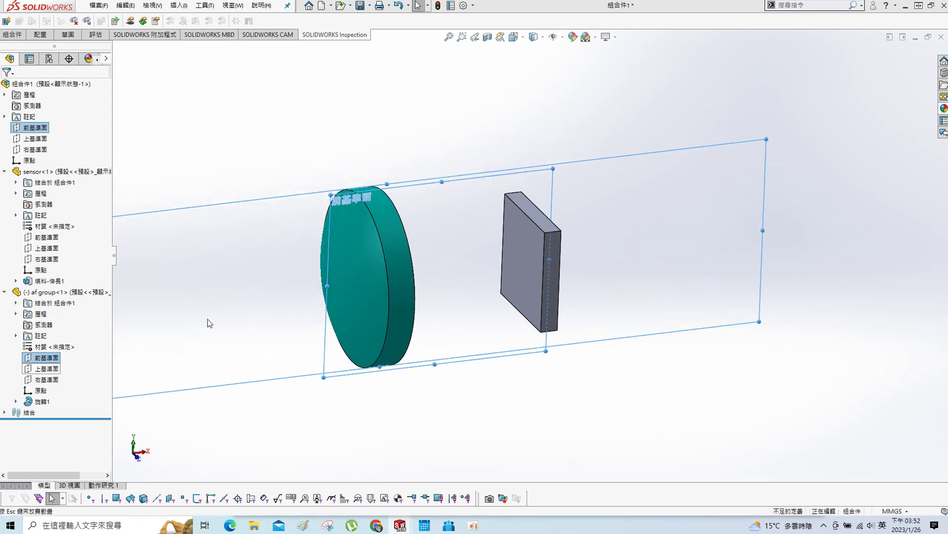
Step: Pair the af group's right plane with the assembly's right plane for a mate
click(37, 150)
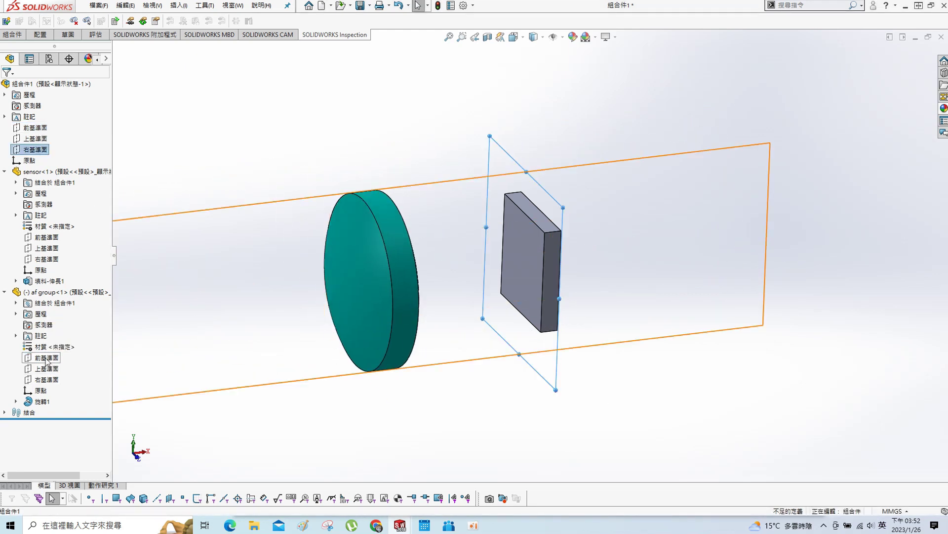
click(63, 378)
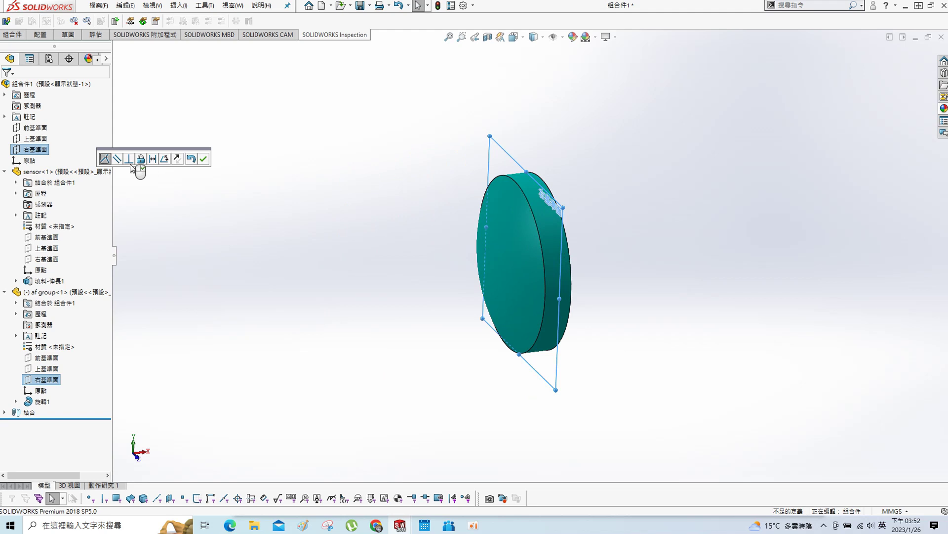
key(Return)
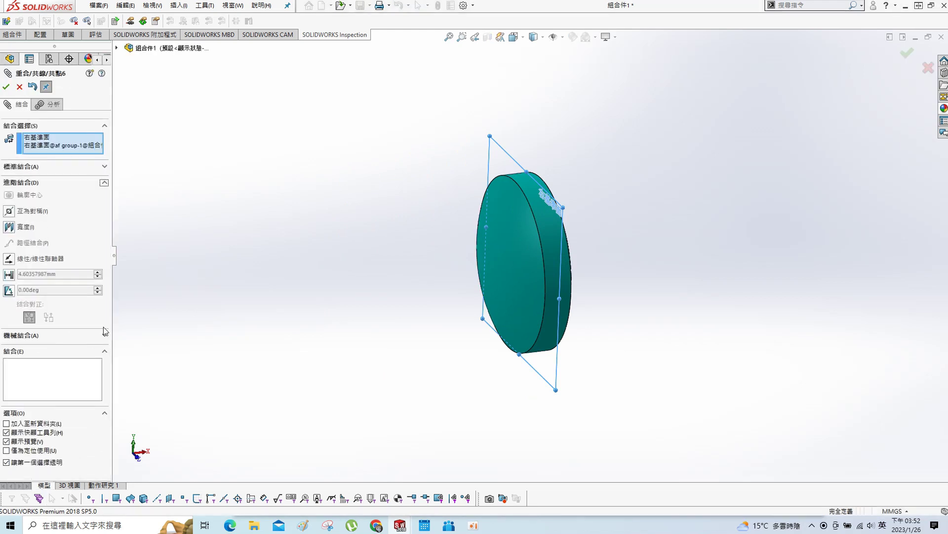
Step: Make the right-plane mate a 1.00–2.50 mm distance limit and drag the disc to test it
click(8, 274)
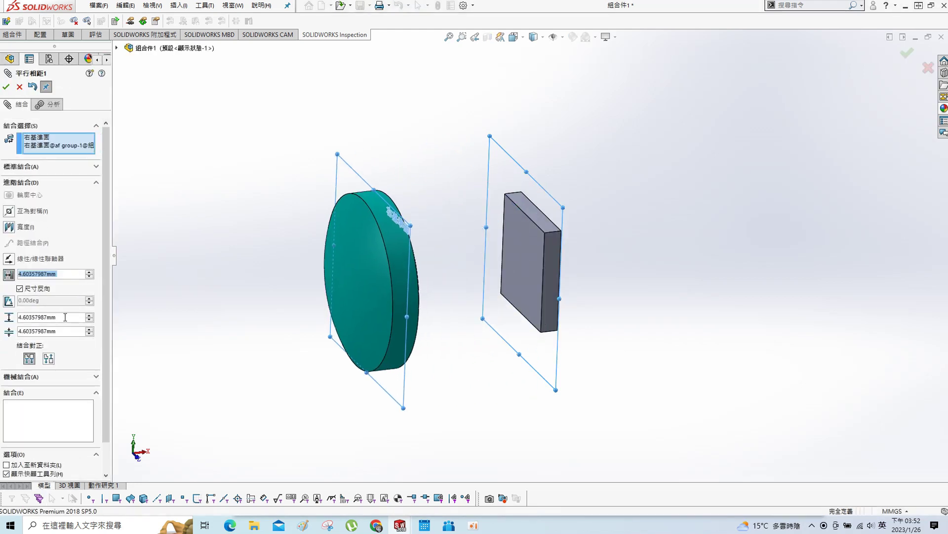
key(Tab)
text(1)
key(Return)
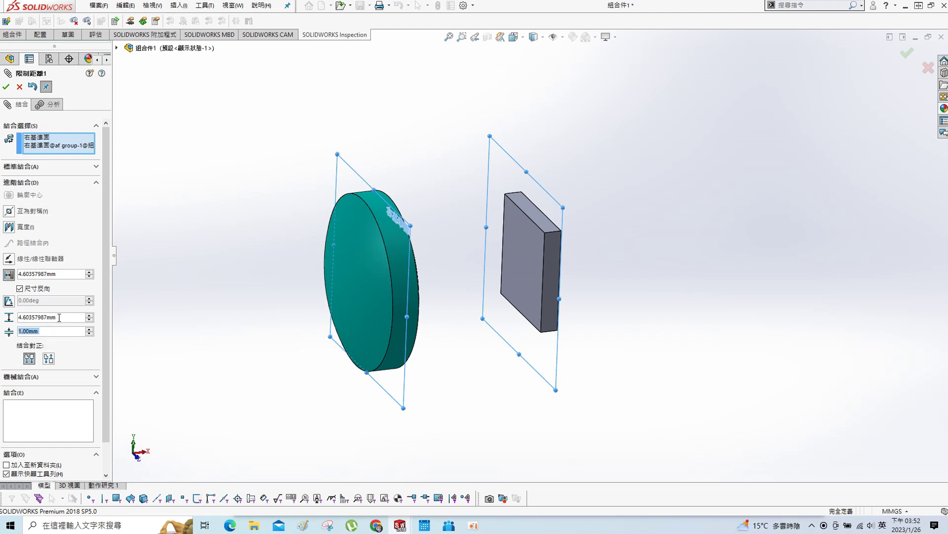
text(2.5)
key(Return)
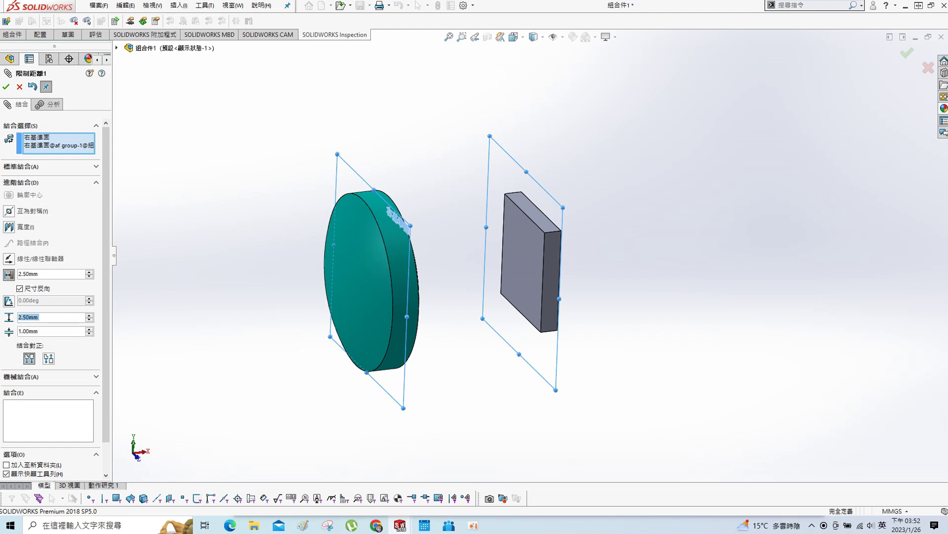
click(7, 87)
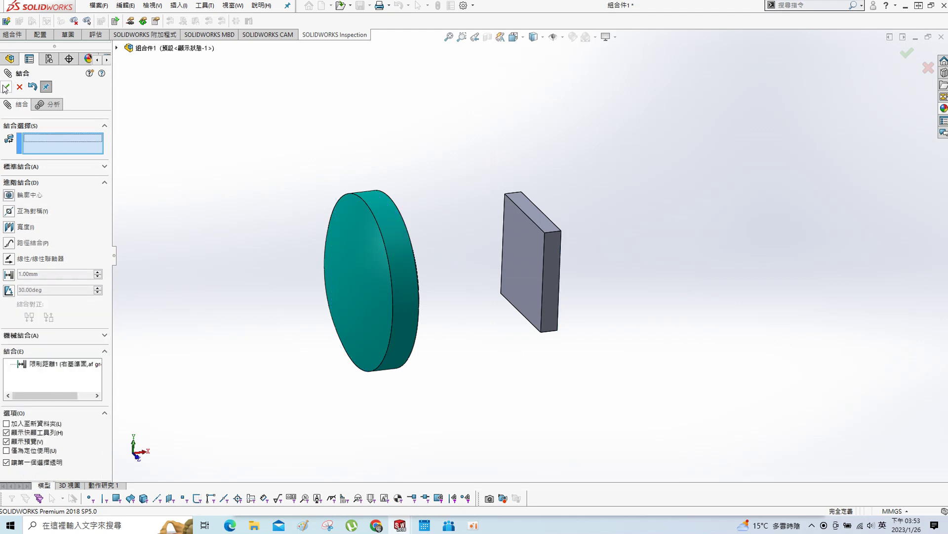
key(Return)
drag(357, 283, 635, 269)
middle_drag(636, 269, 506, 263)
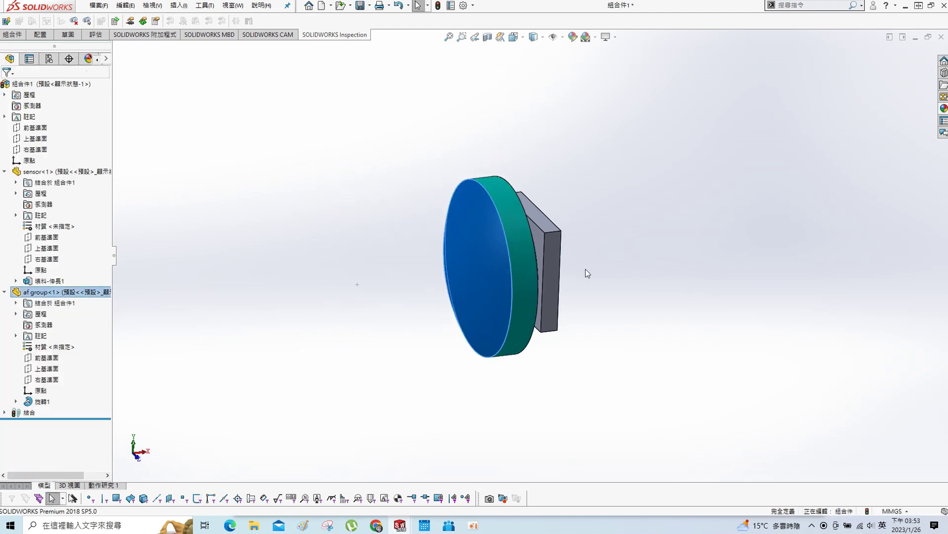
Step: In section view, change the 限制距離1 minimum to 1.20 mm and drag the lens to check travel
click(487, 37)
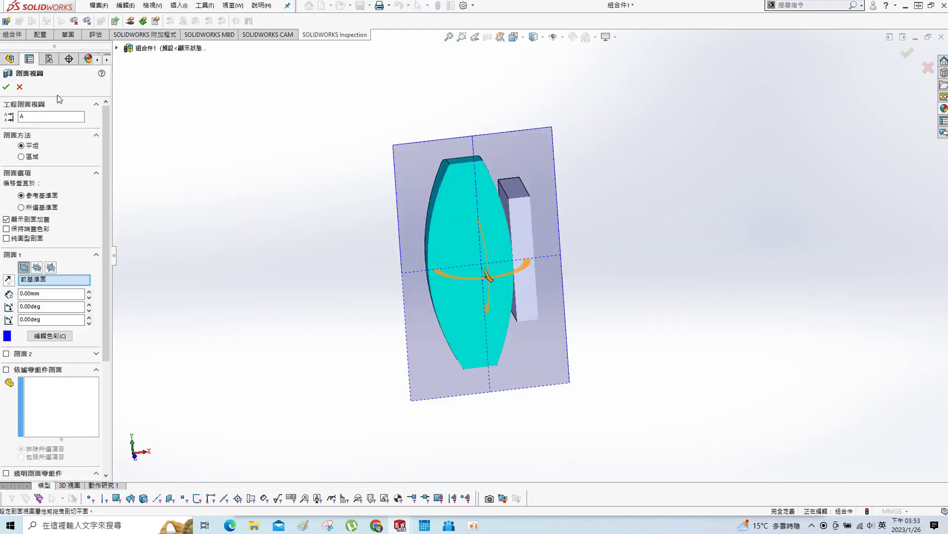
click(6, 87)
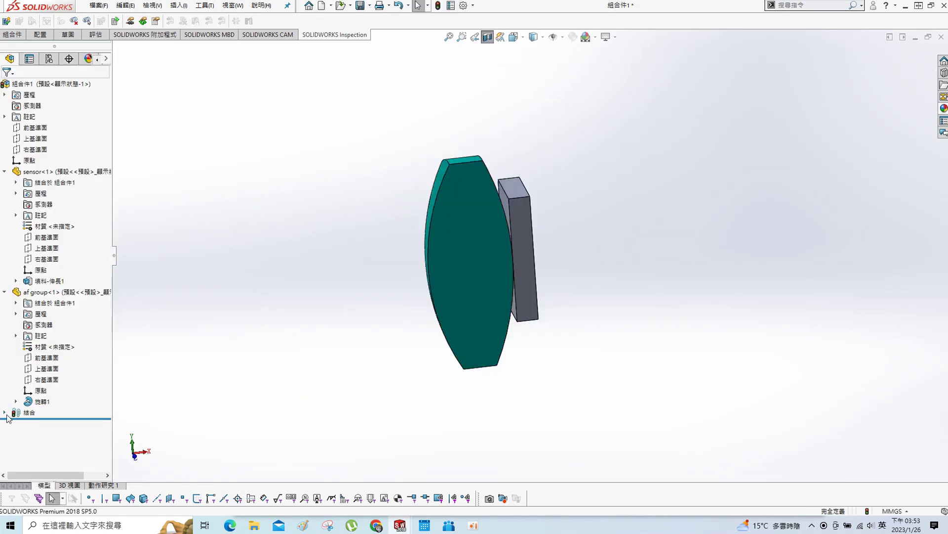
click(55, 458)
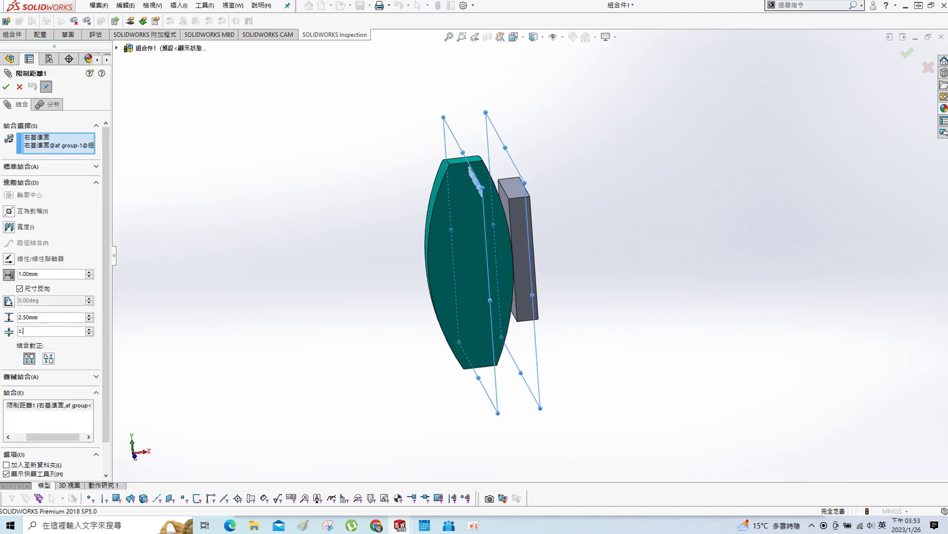
text(2)
key(Return)
click(5, 87)
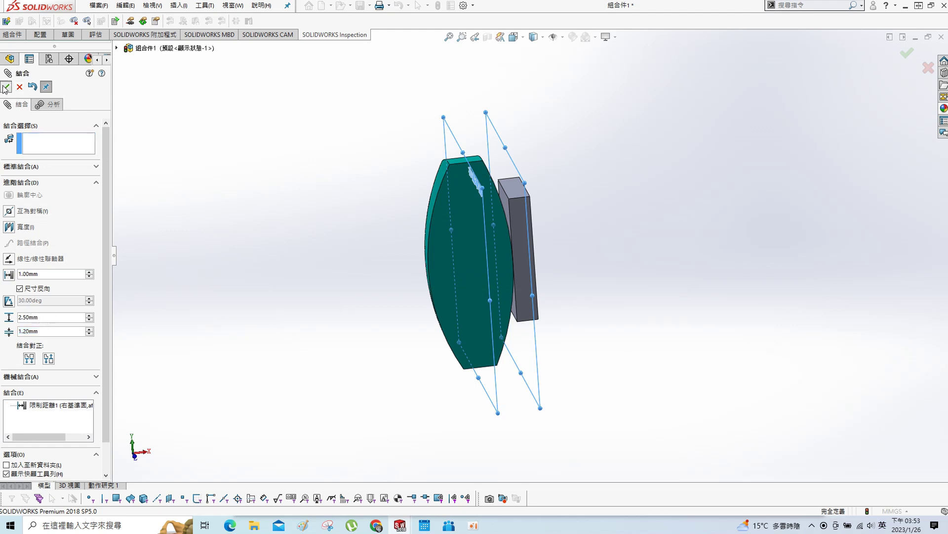
click(6, 86)
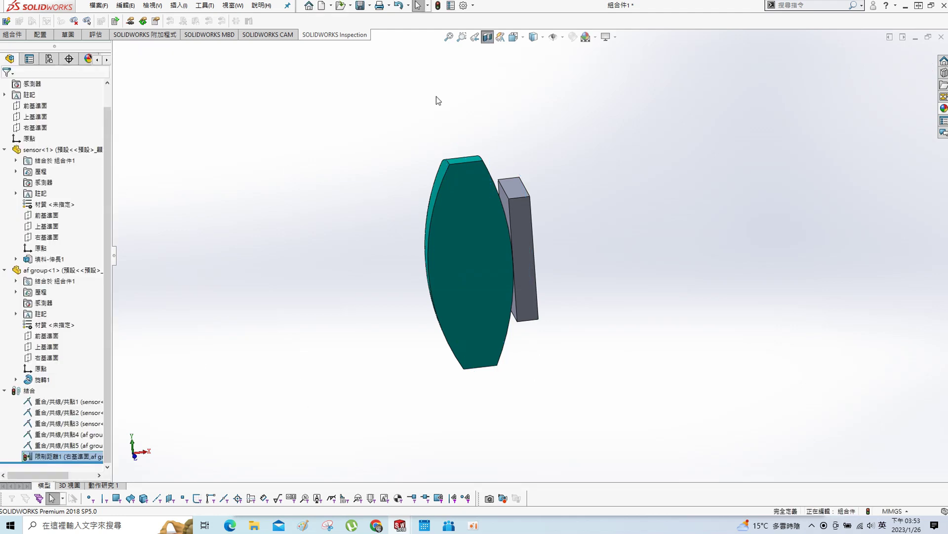
mouse_move(469, 246)
mouse_down()
mouse_move(222, 254)
mouse_move(531, 232)
mouse_up()
click(701, 212)
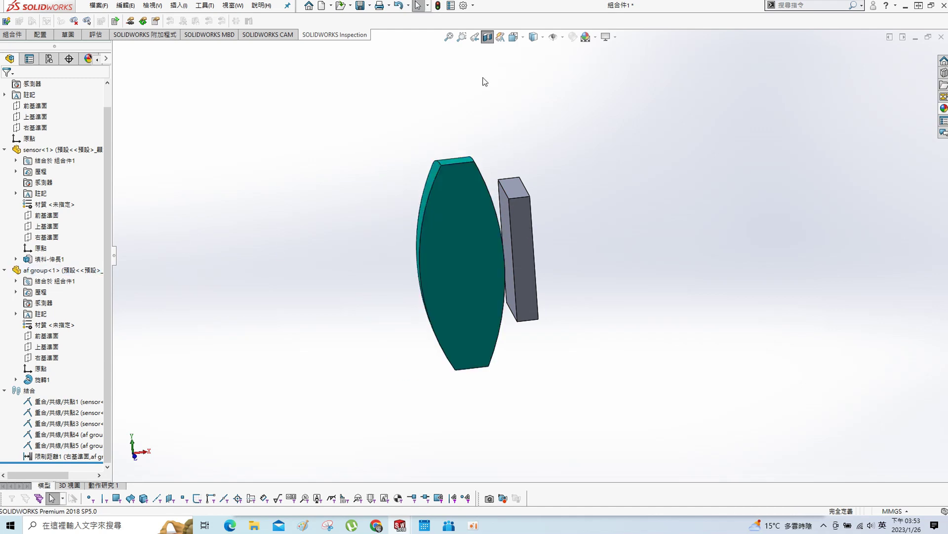
Step: Turn off the section view and save the assembly, after the rebuild prompt, as zoom lens
click(488, 37)
key(ctrl+s)
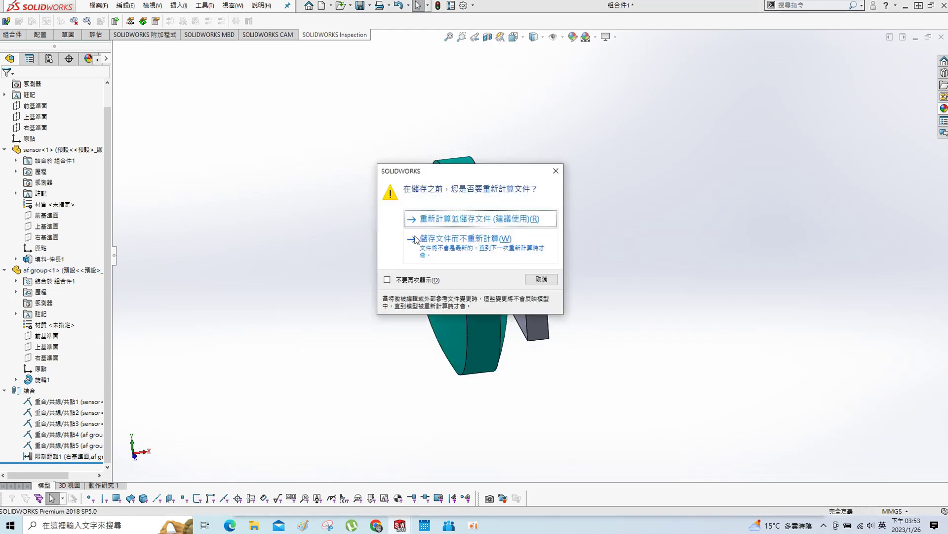
key(Return)
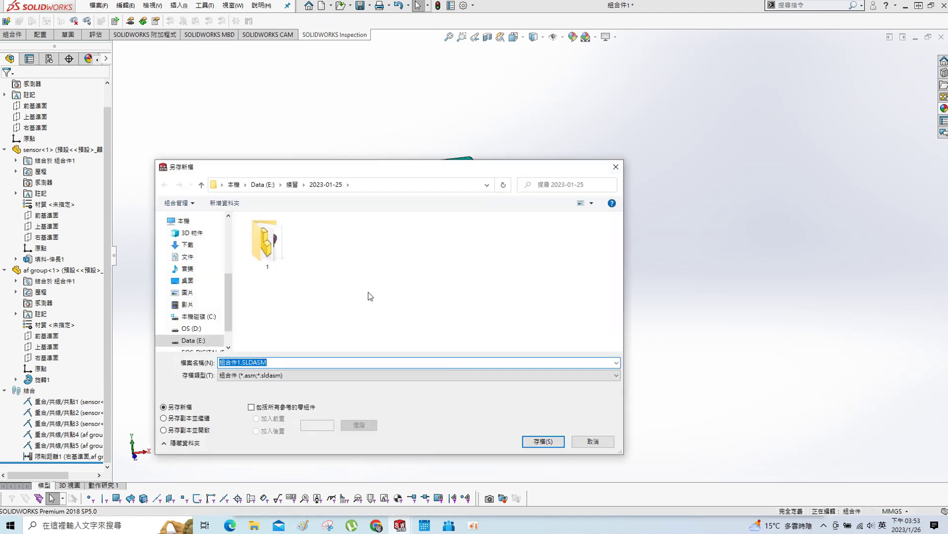
key(Return)
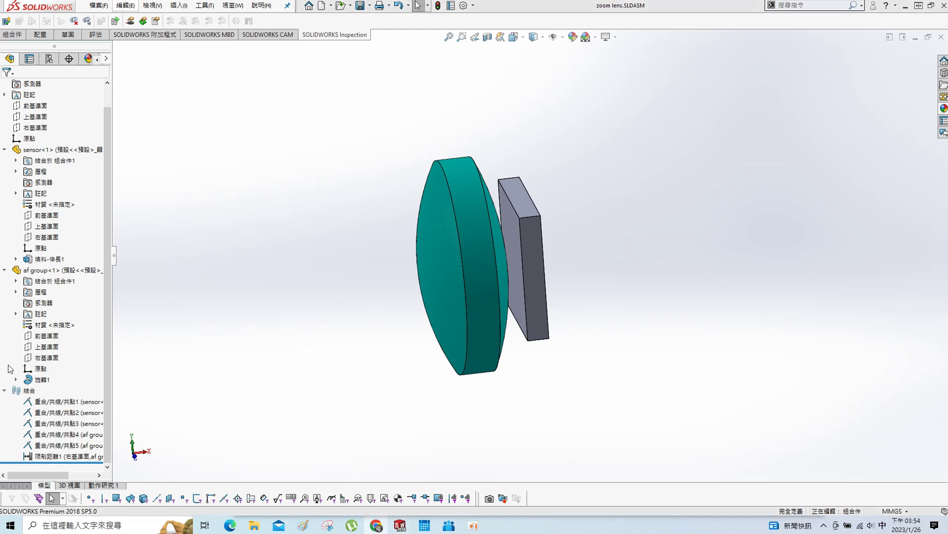
click(321, 8)
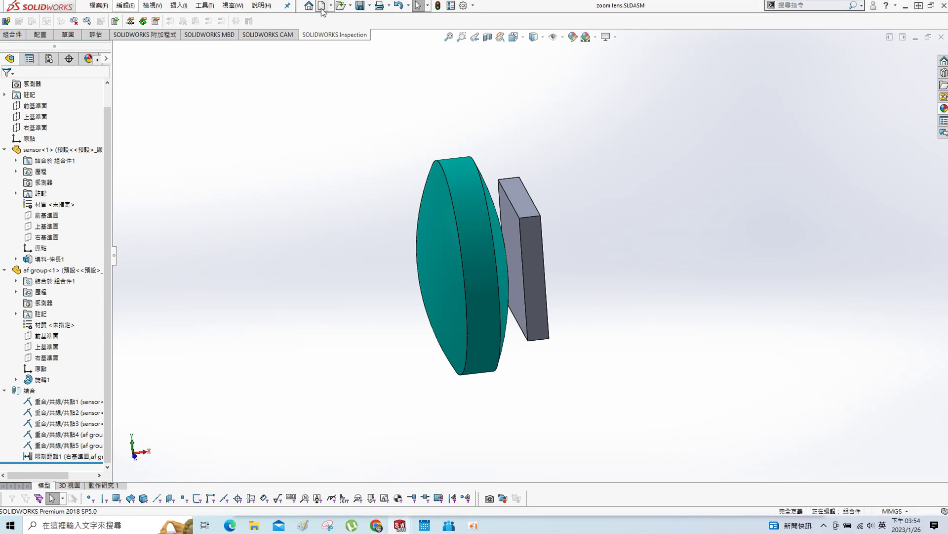
Step: Create a new part, start a sketch on its Right Plane, then discard that empty sketch
double_click(225, 244)
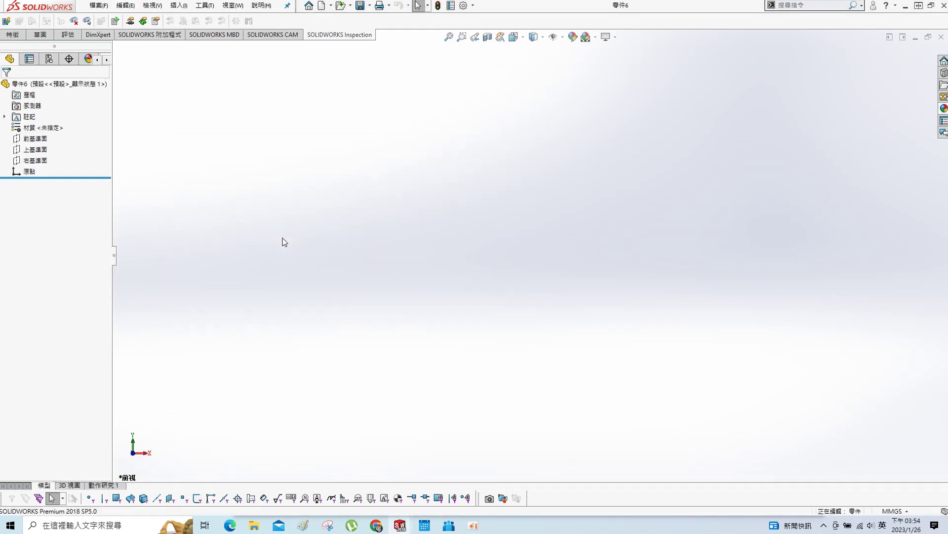
click(35, 160)
key(ctrl+8)
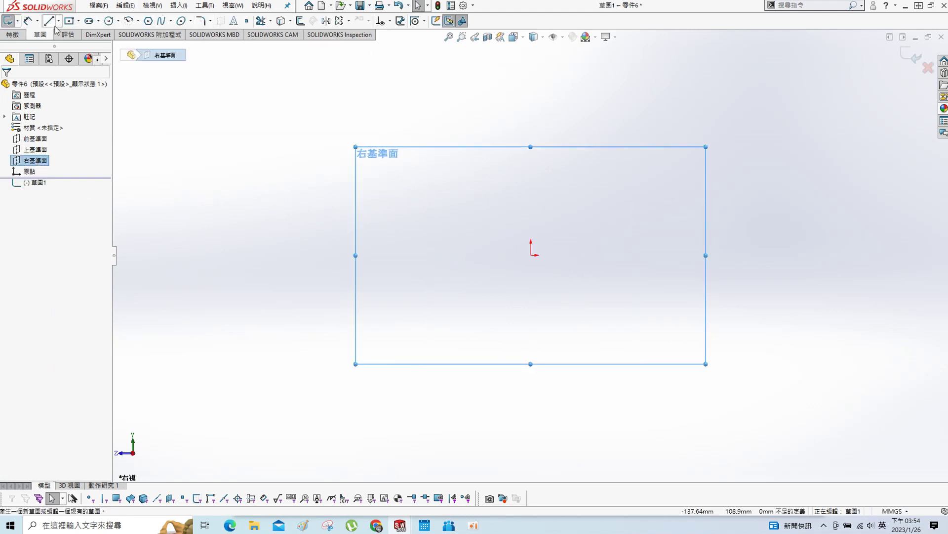
click(825, 131)
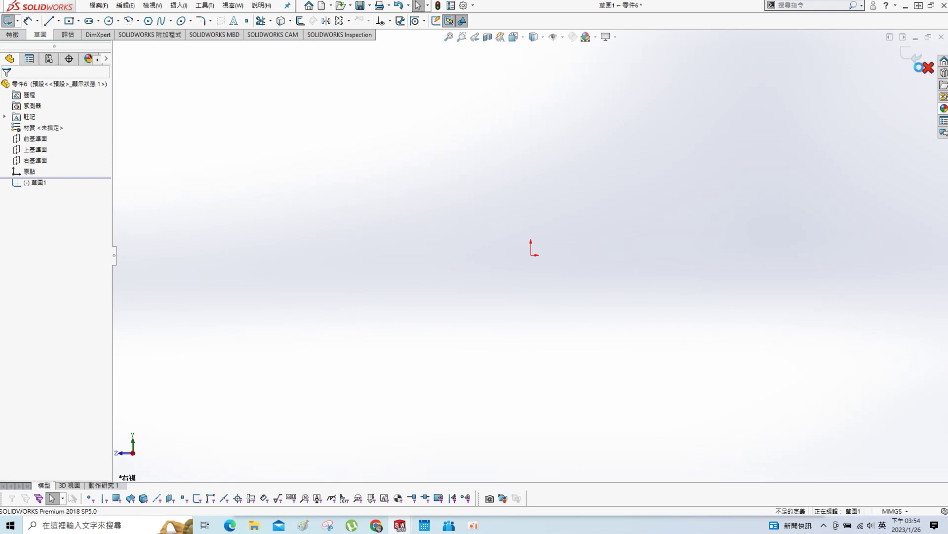
click(927, 67)
click(467, 265)
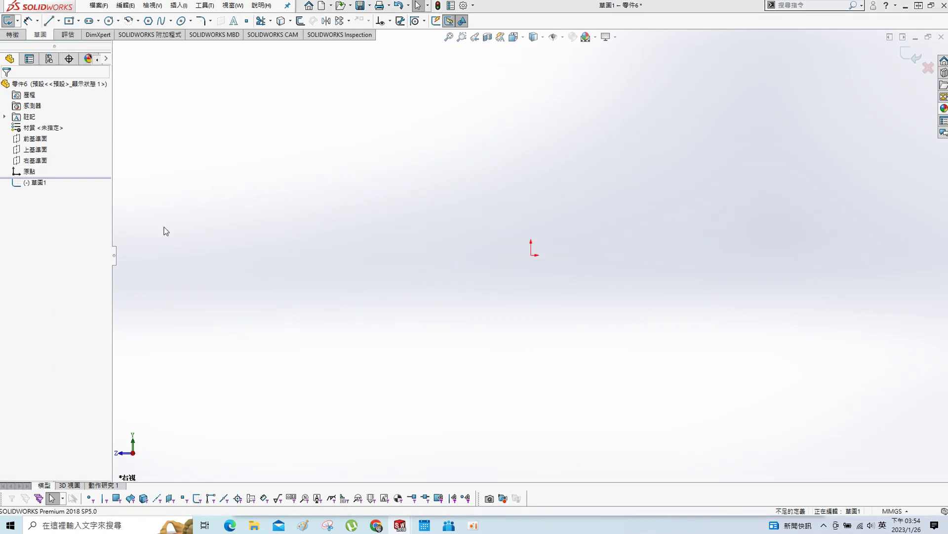
Step: On the Front Plane, draw a horizontal centerline from the origin far to the left
click(26, 140)
click(37, 124)
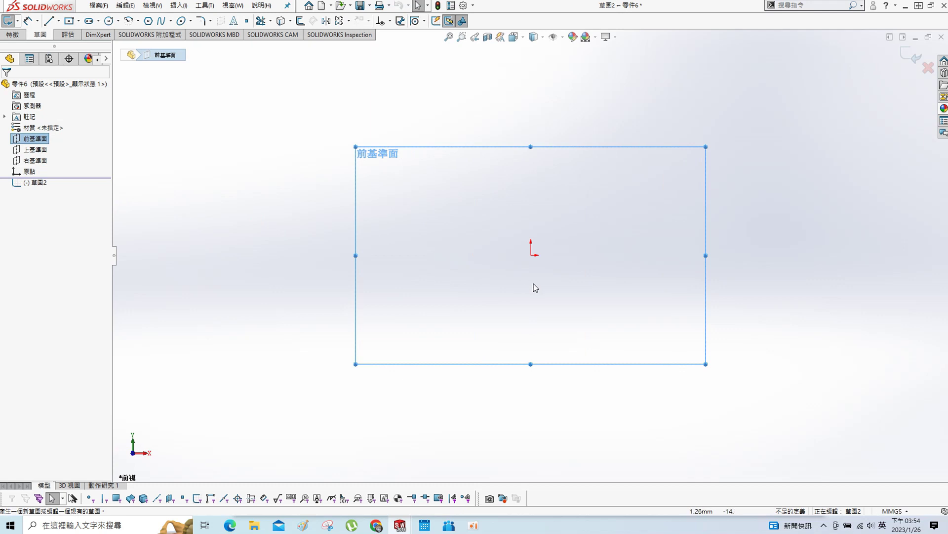
key(s)
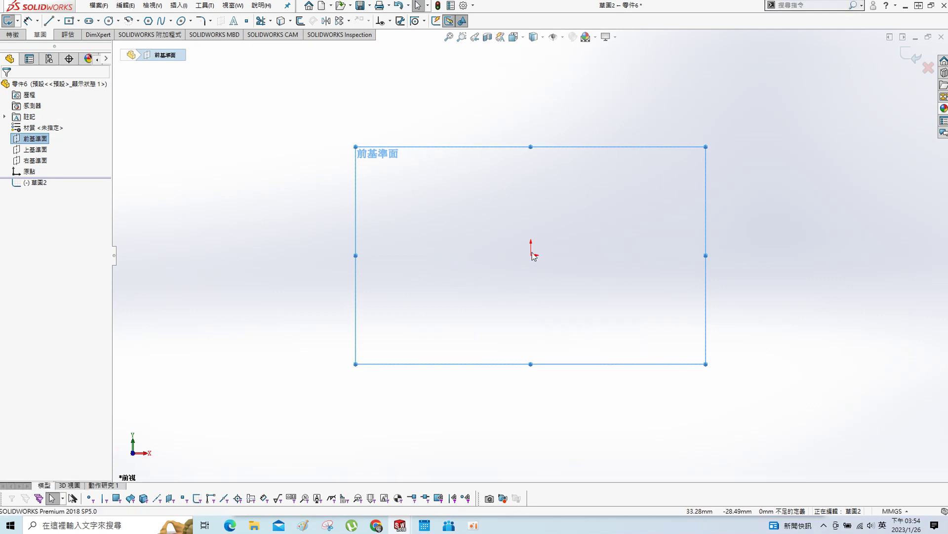
key(l)
click(531, 254)
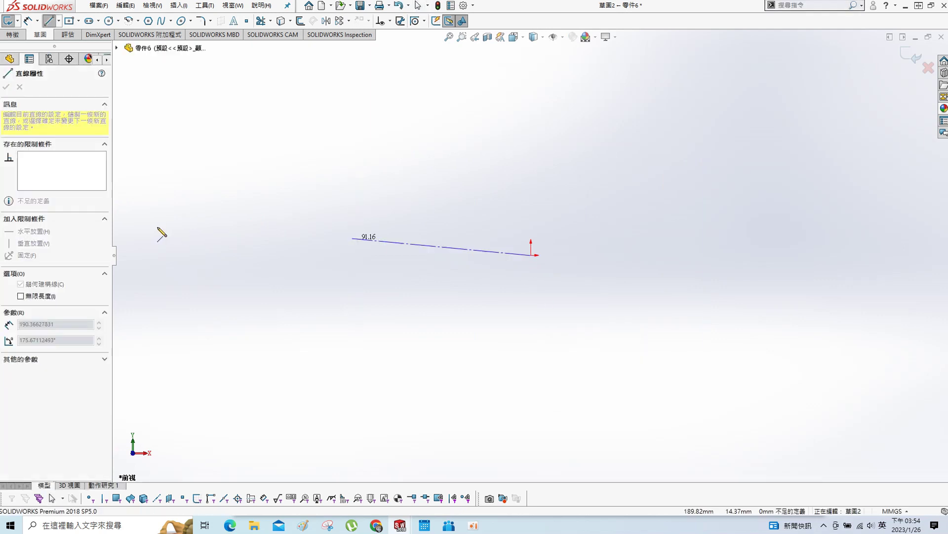
click(167, 255)
key(Escape)
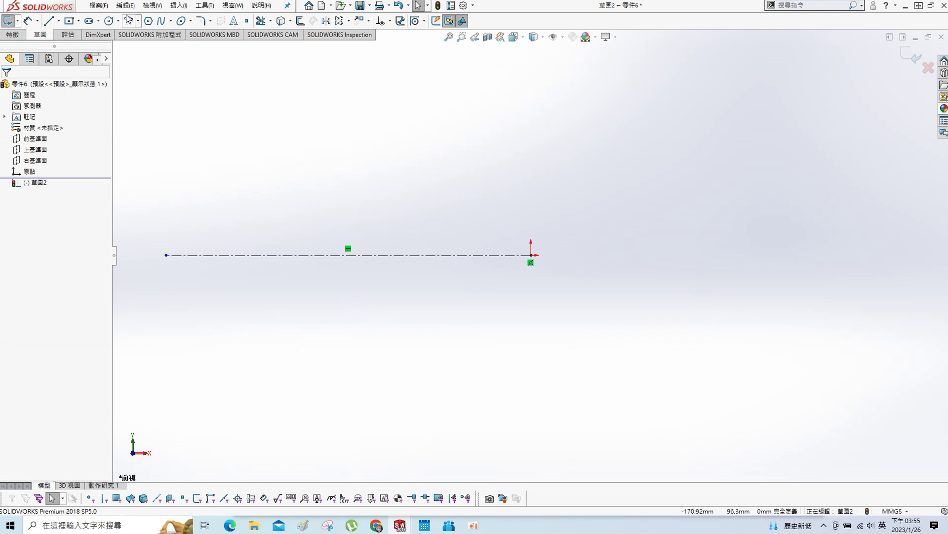
Step: Draw two centrepoint arcs whose centres and lower ends sit on the centerline
key(a)
click(623, 255)
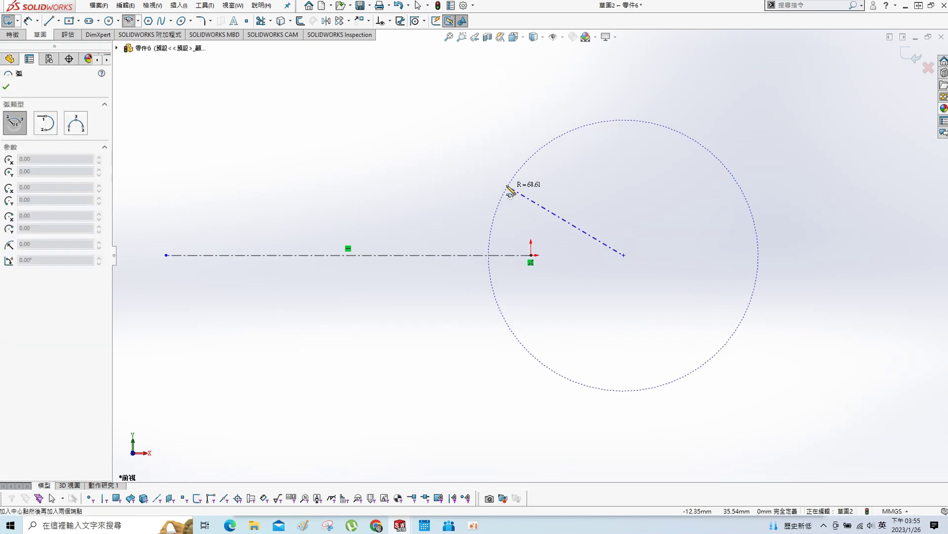
click(505, 181)
click(484, 255)
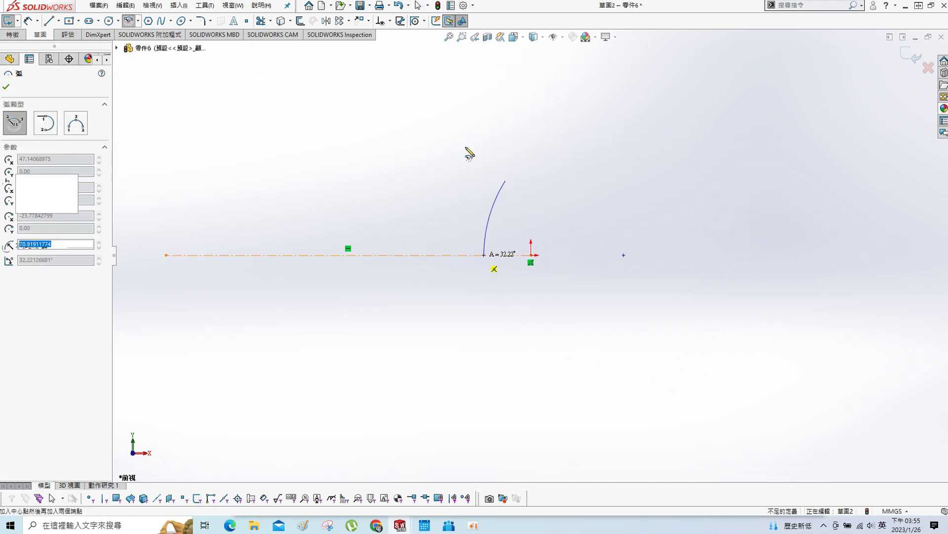
click(689, 255)
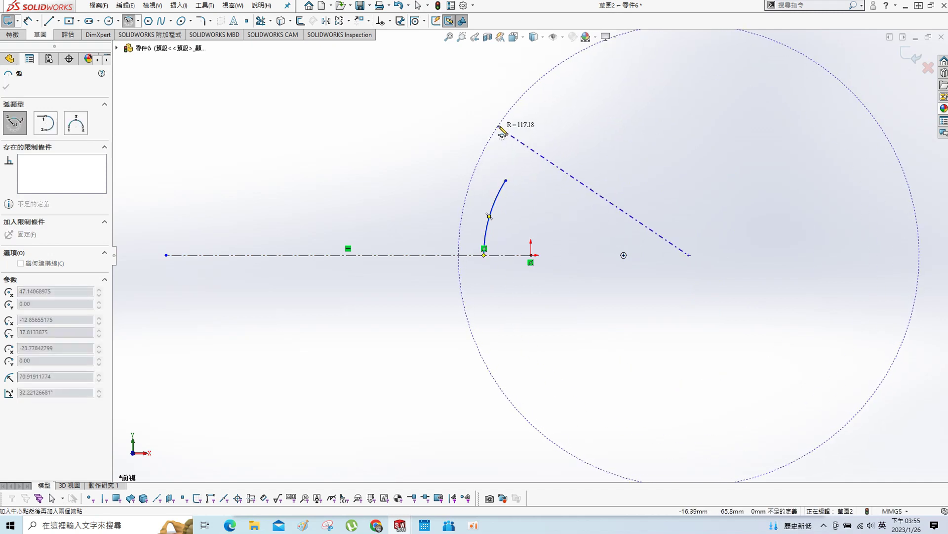
click(499, 125)
click(459, 255)
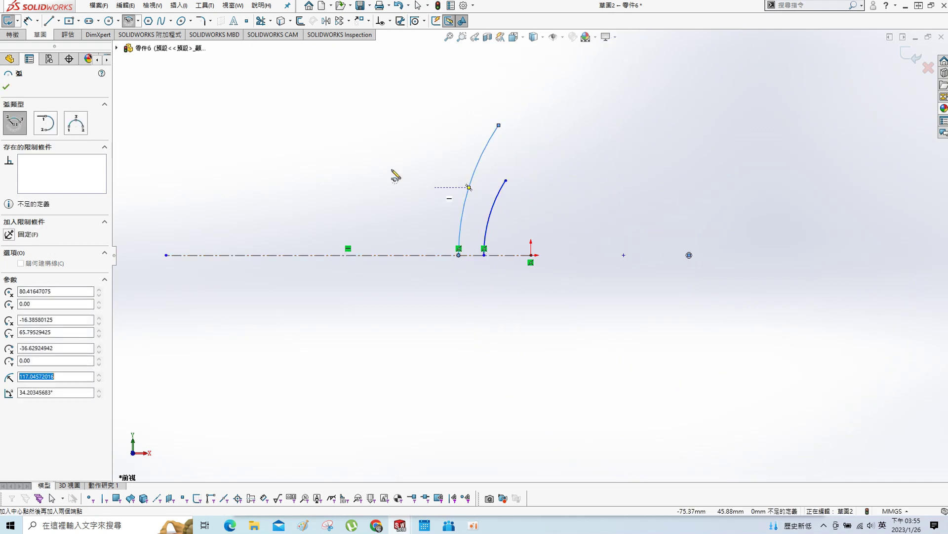
key(Escape)
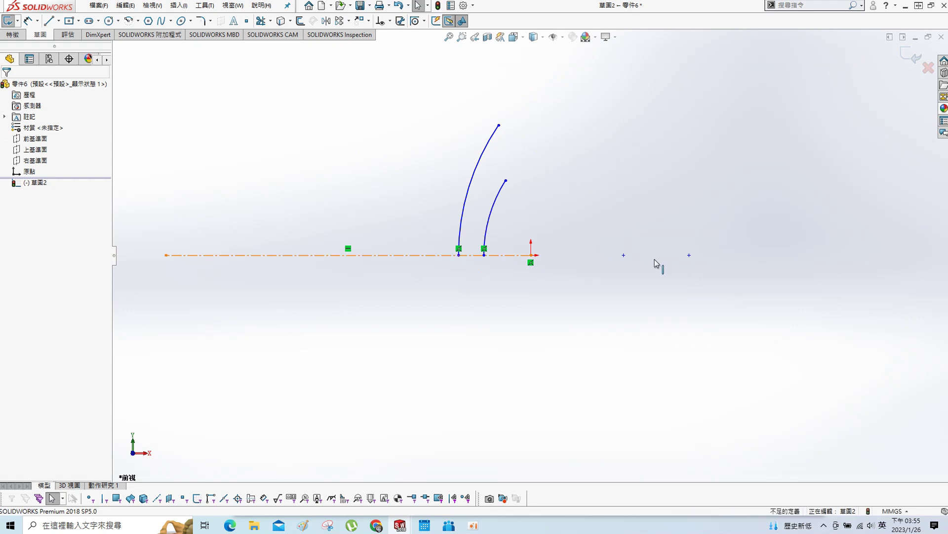
Step: Make both arc centres coincident with the centerline
click(622, 260)
ctrl+click(624, 256)
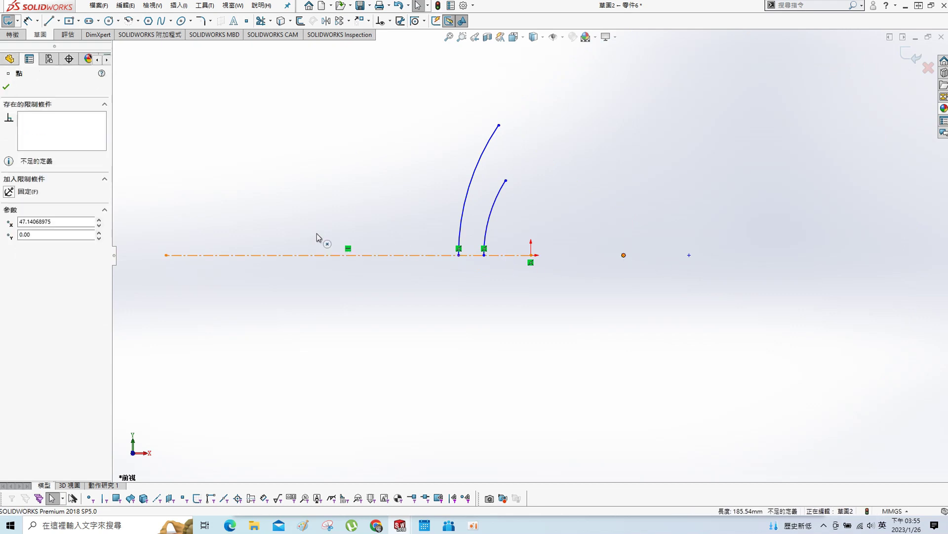
click(10, 260)
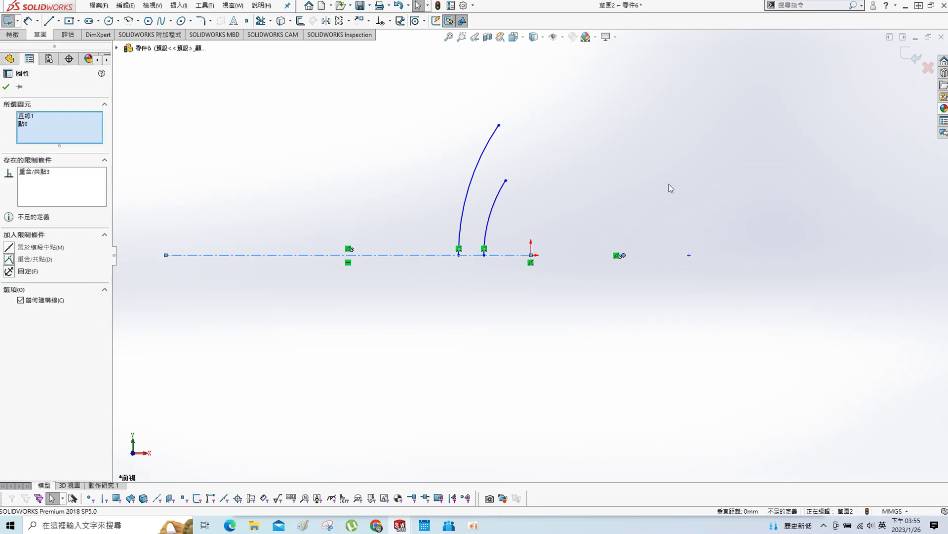
key(Escape)
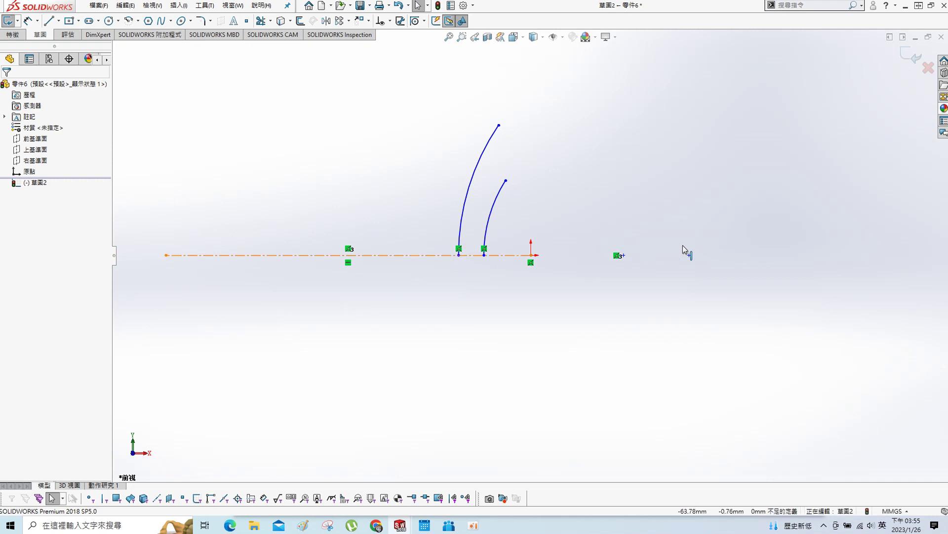
click(688, 256)
click(689, 255)
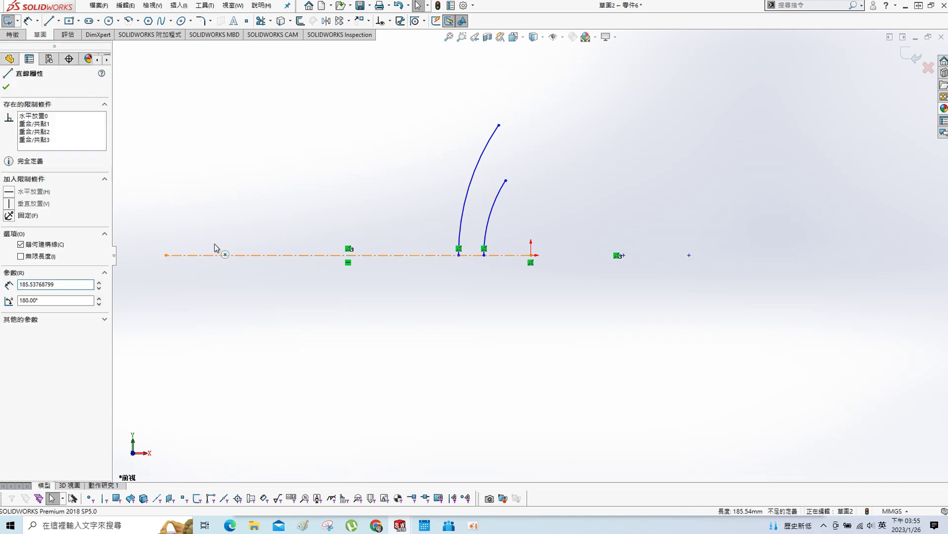
ctrl+click(193, 255)
click(9, 260)
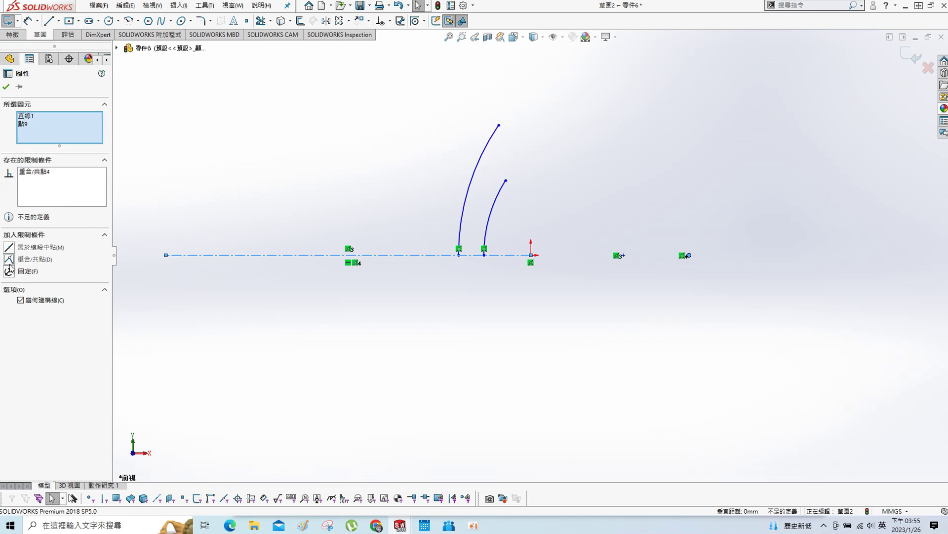
click(7, 87)
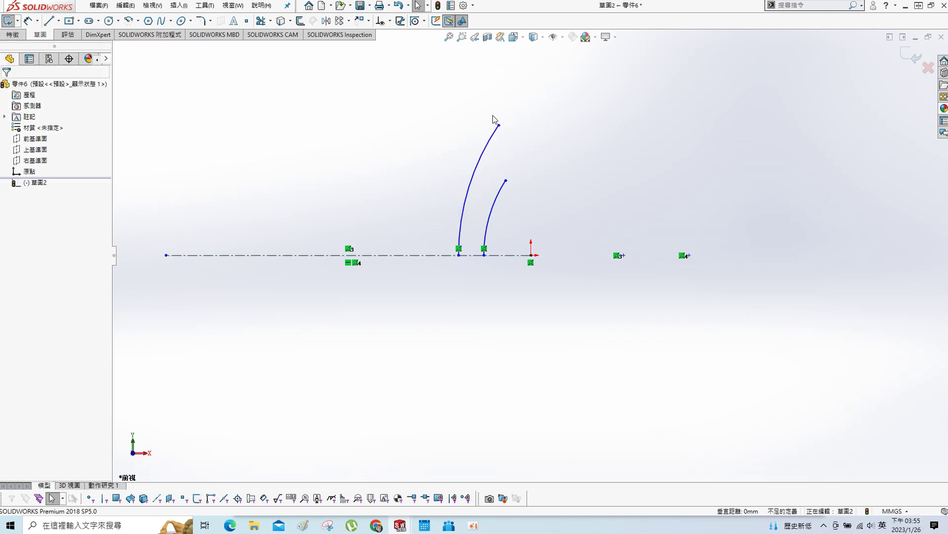
Step: Join the arc bottoms with a line and lower the left arc's top end
key(s)
click(281, 193)
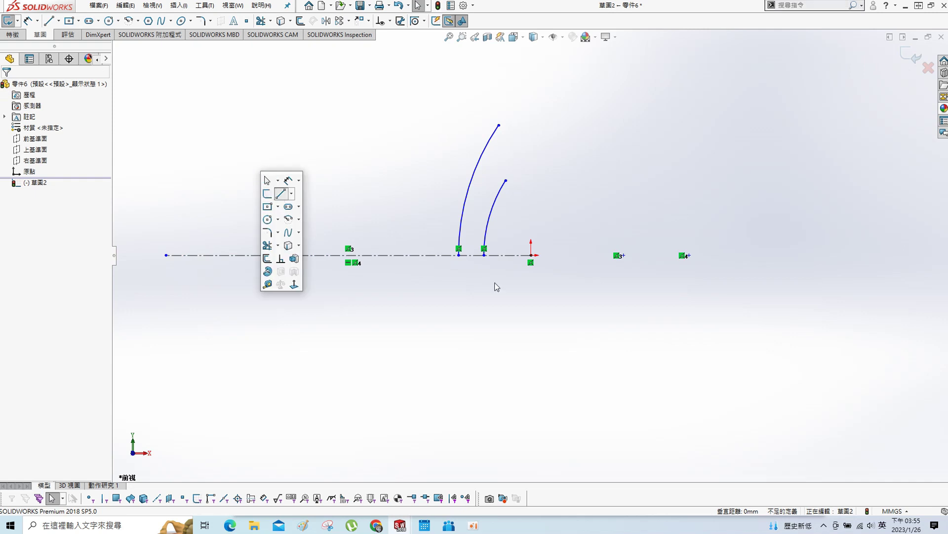
click(484, 255)
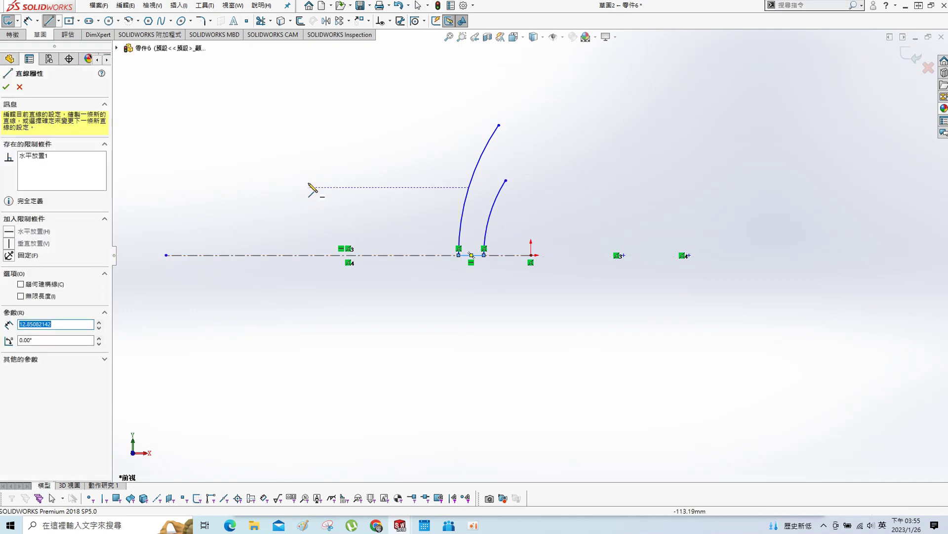
key(Escape)
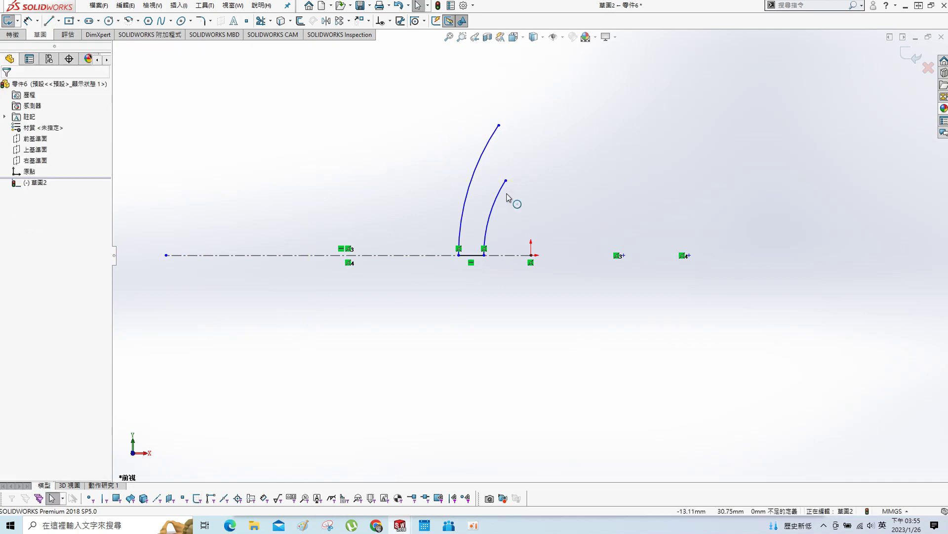
drag(499, 125, 462, 193)
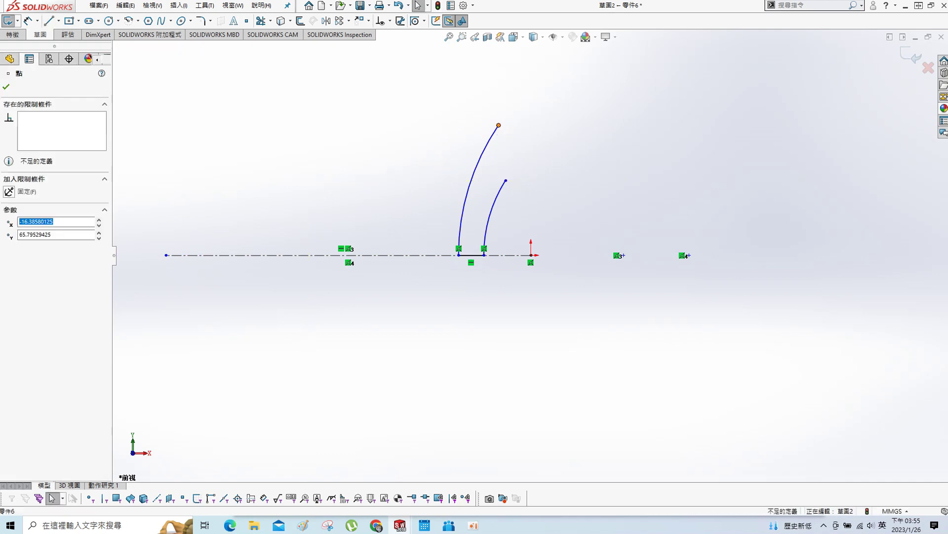
drag(467, 182, 466, 175)
Step: Draw the vertical right edge, top edge and left closing line to complete the profile
key(l)
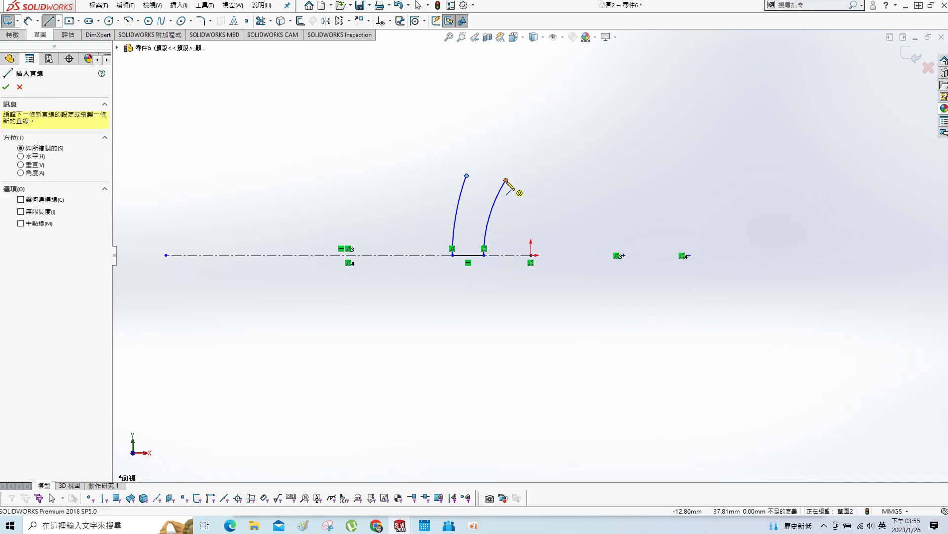
click(505, 180)
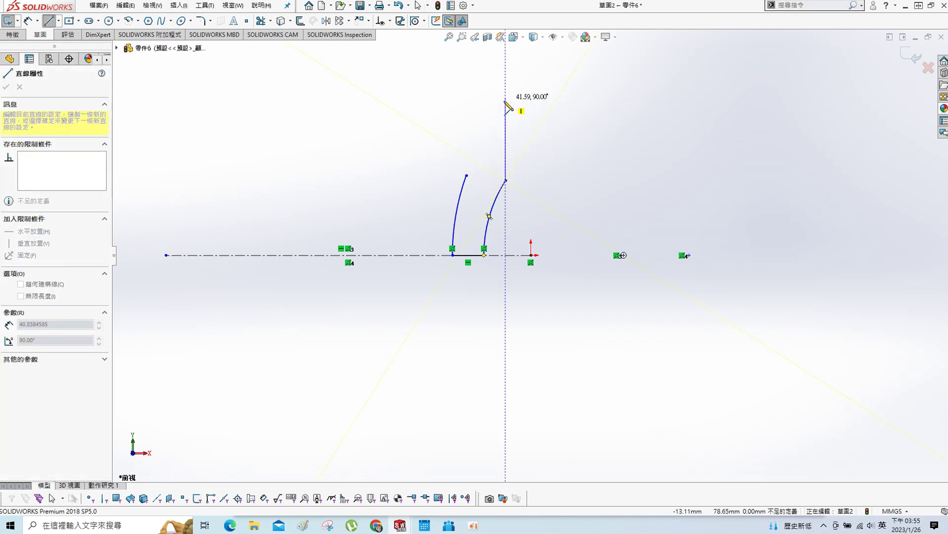
click(506, 103)
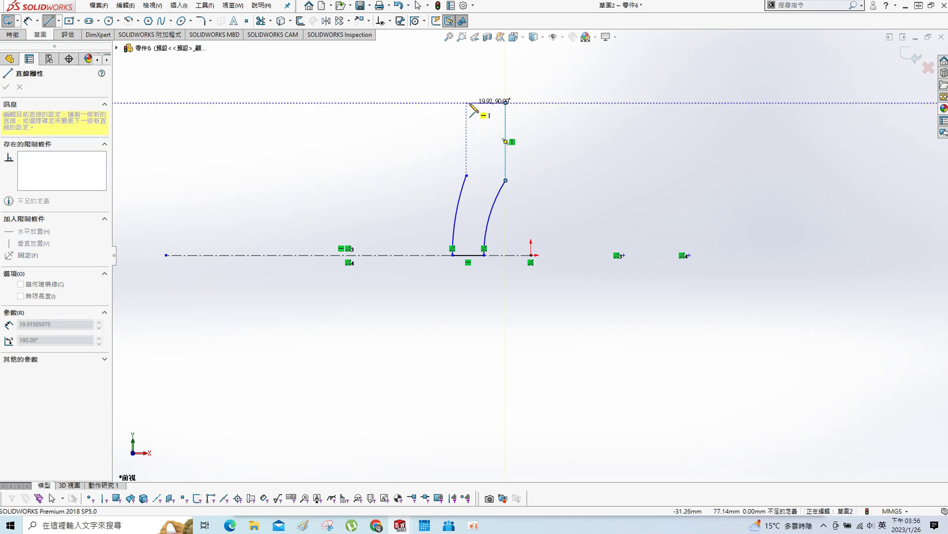
click(467, 103)
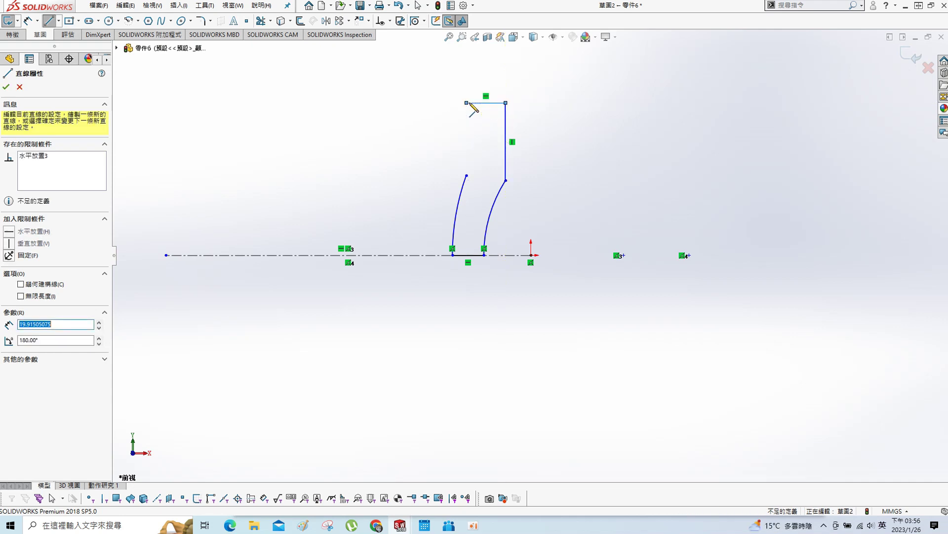
click(467, 175)
key(Escape)
Step: Make the right vertical edge coincident with the origin
click(505, 168)
ctrl+click(532, 256)
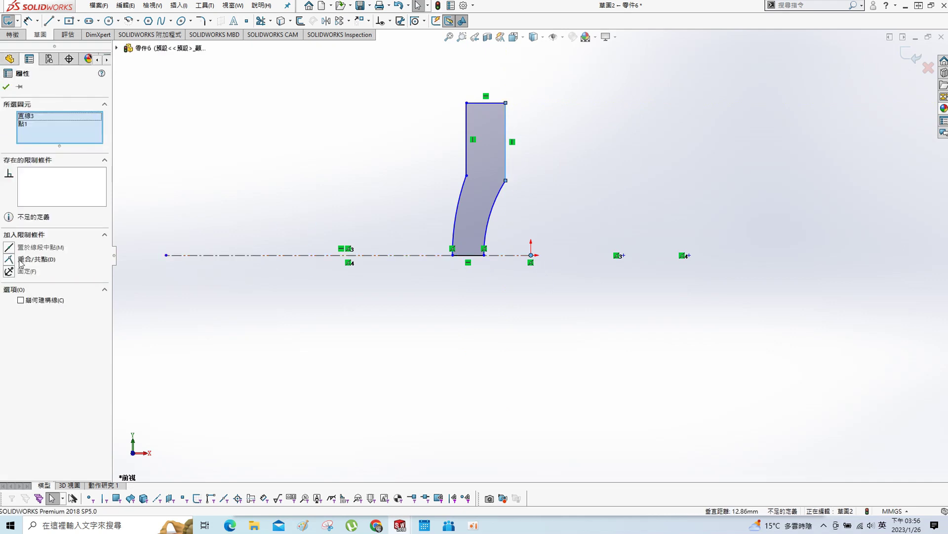
click(9, 259)
click(578, 153)
key(s)
click(613, 156)
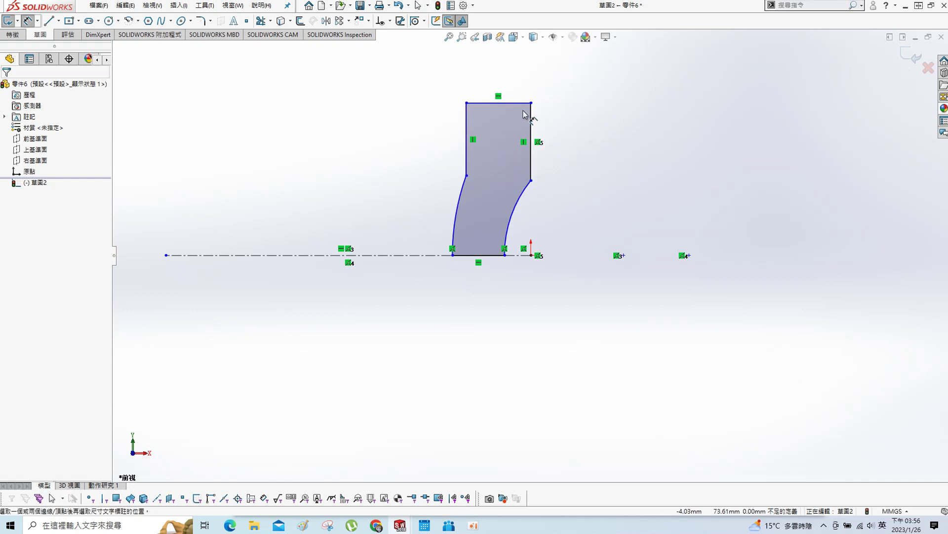
Step: Dimension the top edge's height above the centerline as 10
click(501, 103)
click(415, 255)
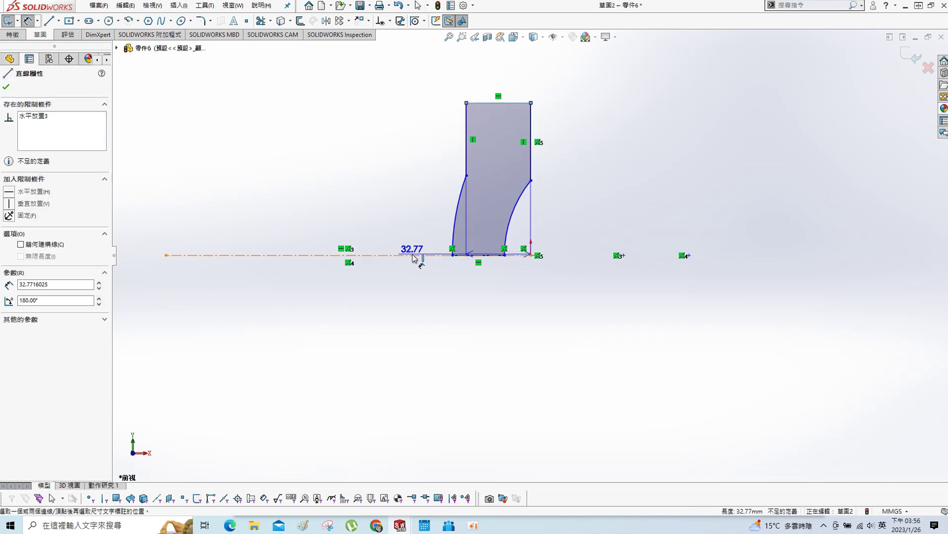
click(805, 296)
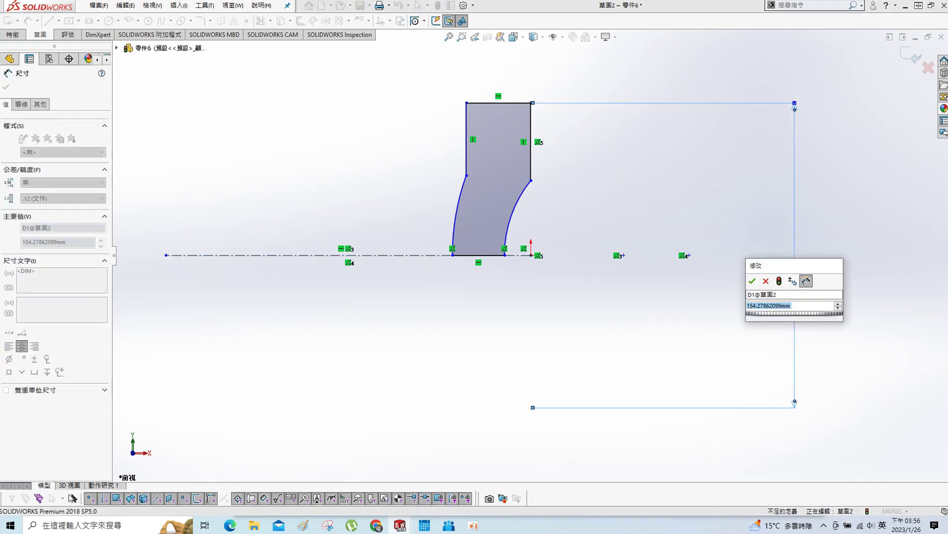
text(10)
key(Return)
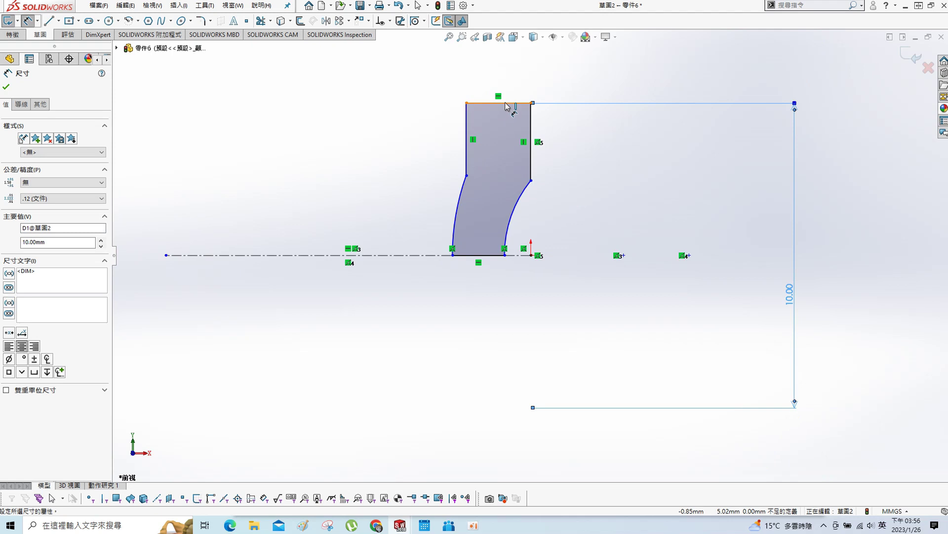
Step: Set the left arc radius to 8 and the right arc radius to 4
click(455, 240)
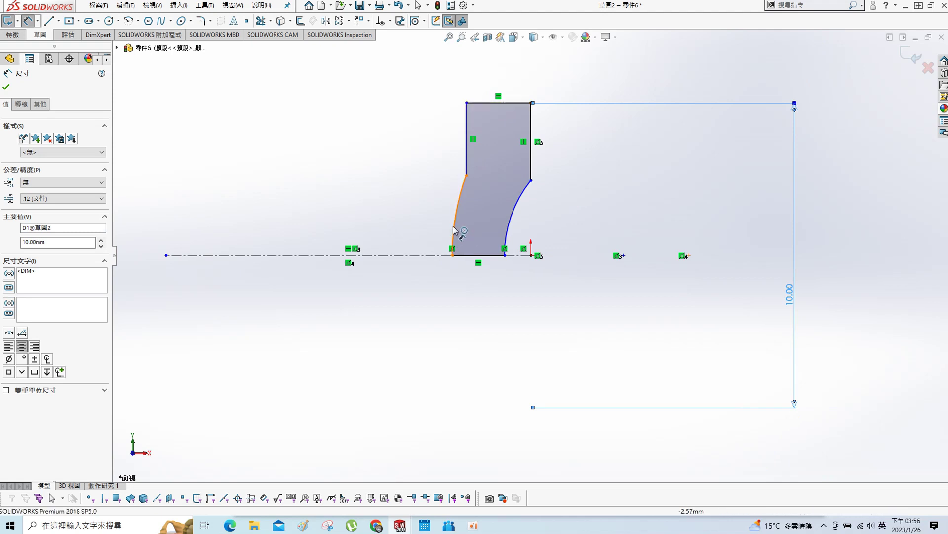
click(376, 214)
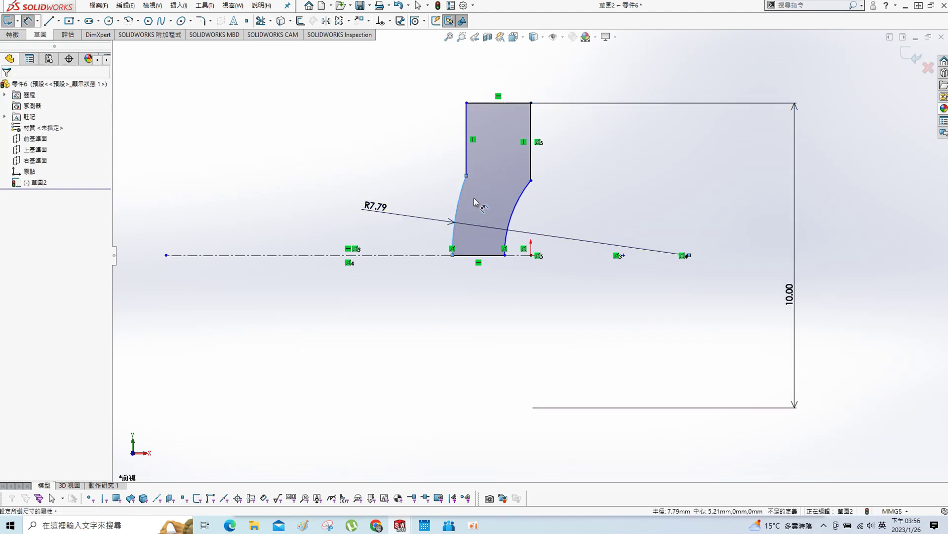
text(8)
key(Return)
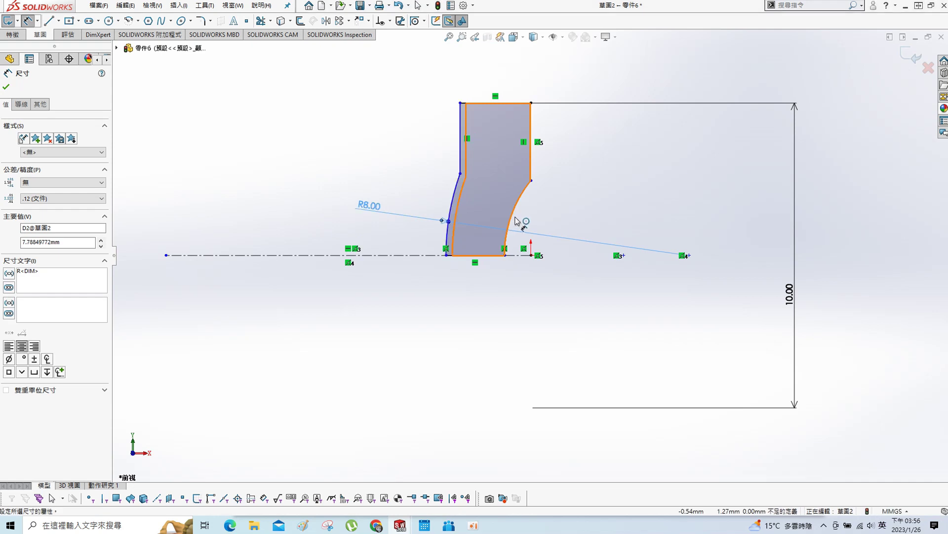
click(510, 222)
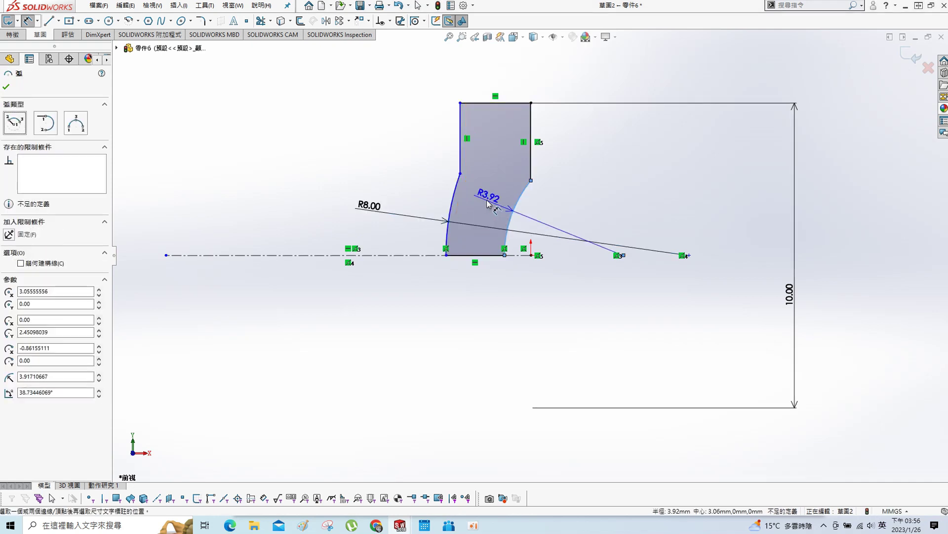
click(489, 204)
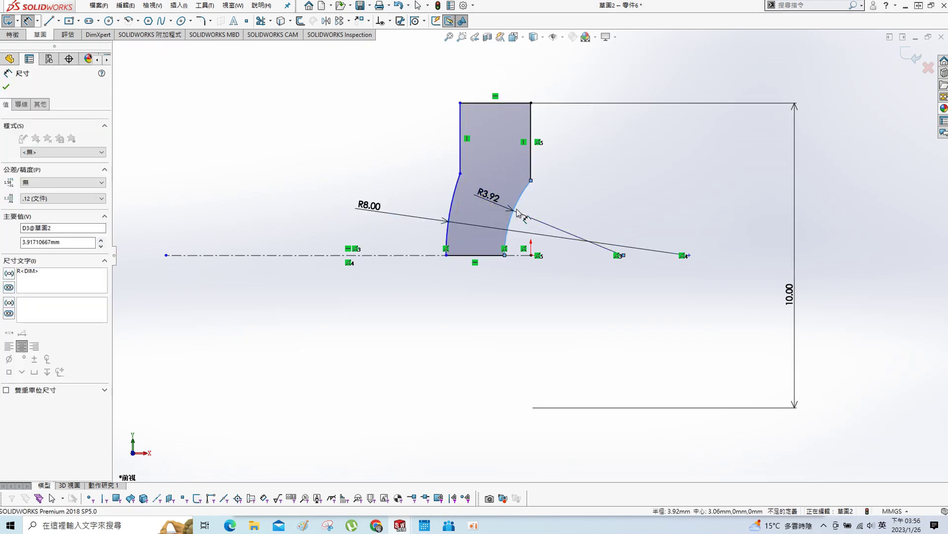
text(4)
key(Return)
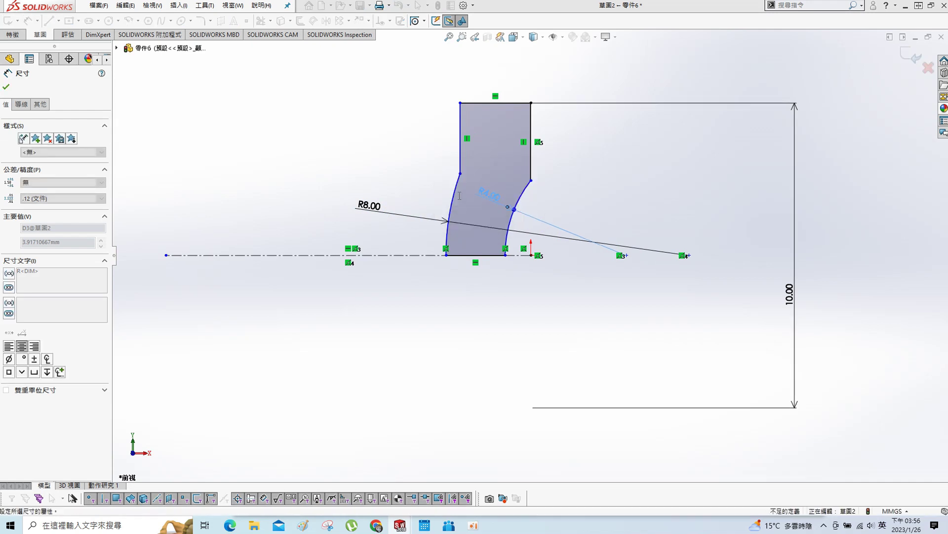
Step: Give the top edge a 1.50 width and add a 4.90 height dimension
click(519, 102)
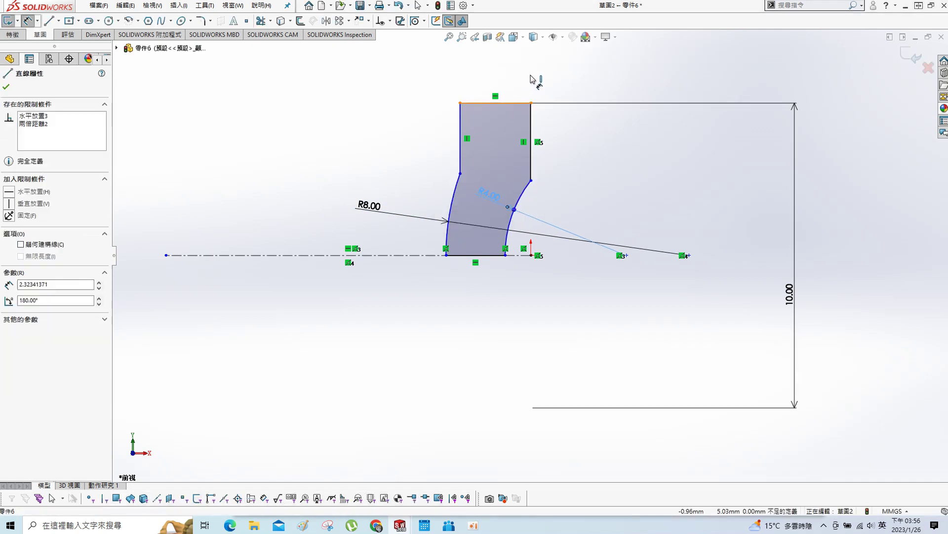
click(533, 69)
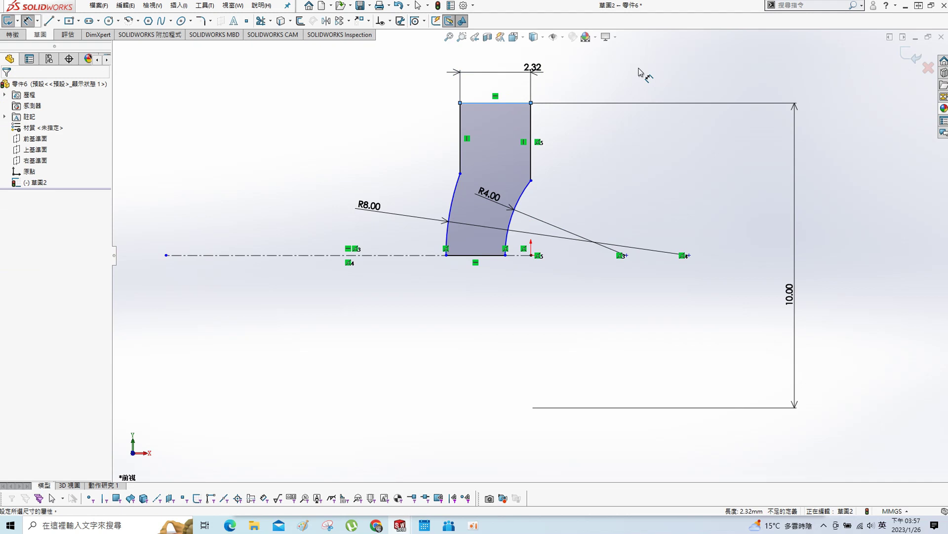
text(1)
key(Return)
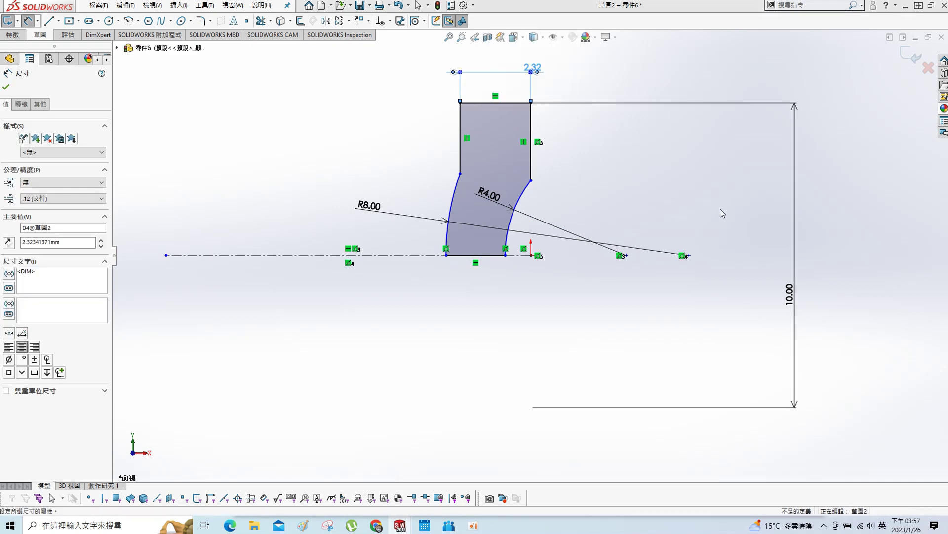
drag(684, 255, 686, 250)
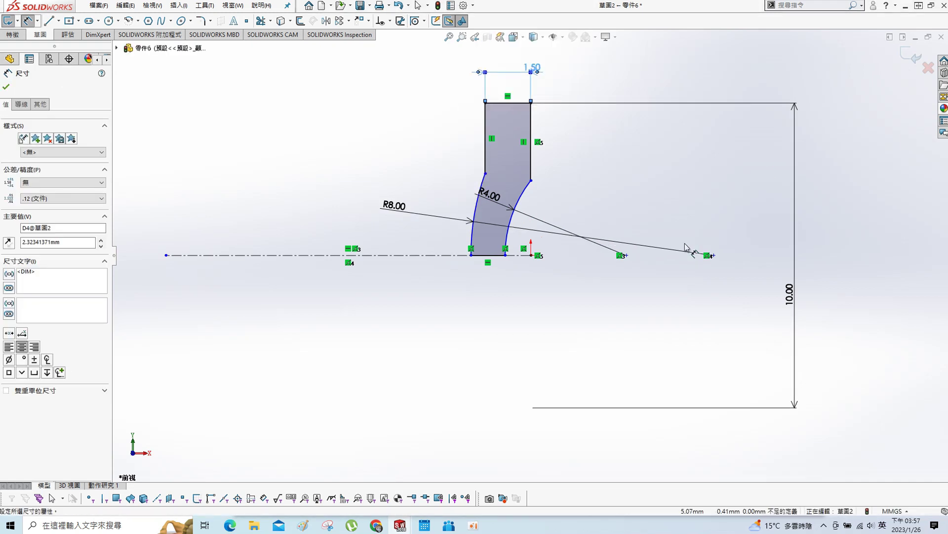
click(413, 255)
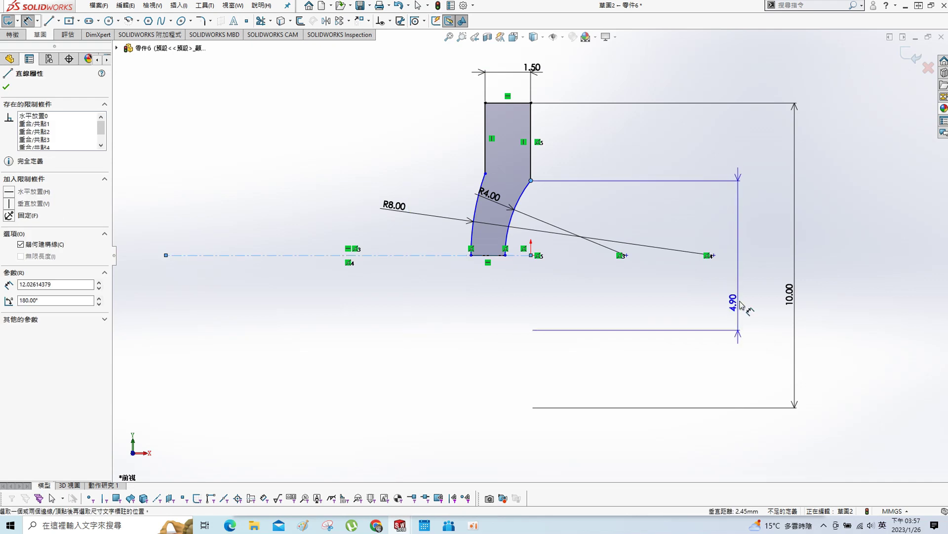
click(744, 299)
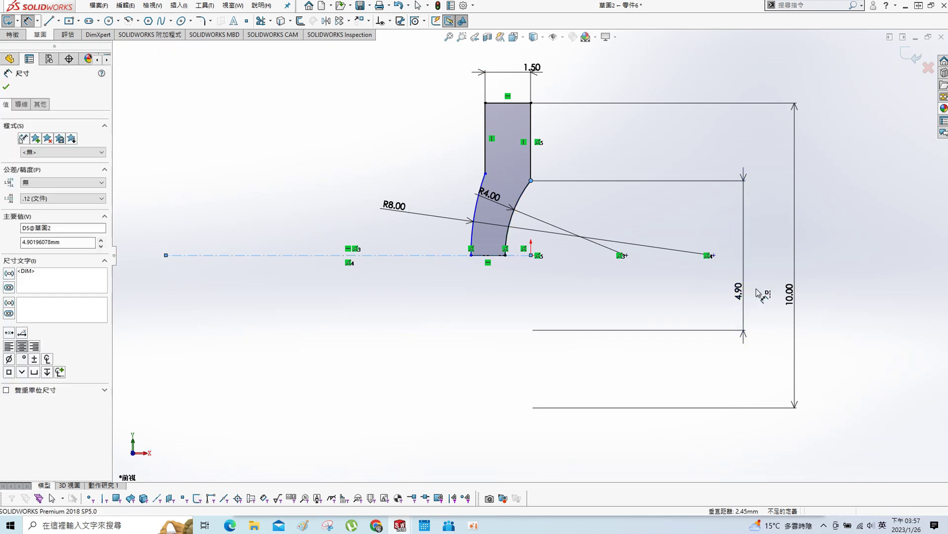
Step: Change the height dimension to 6, then to 5.00
text(6)
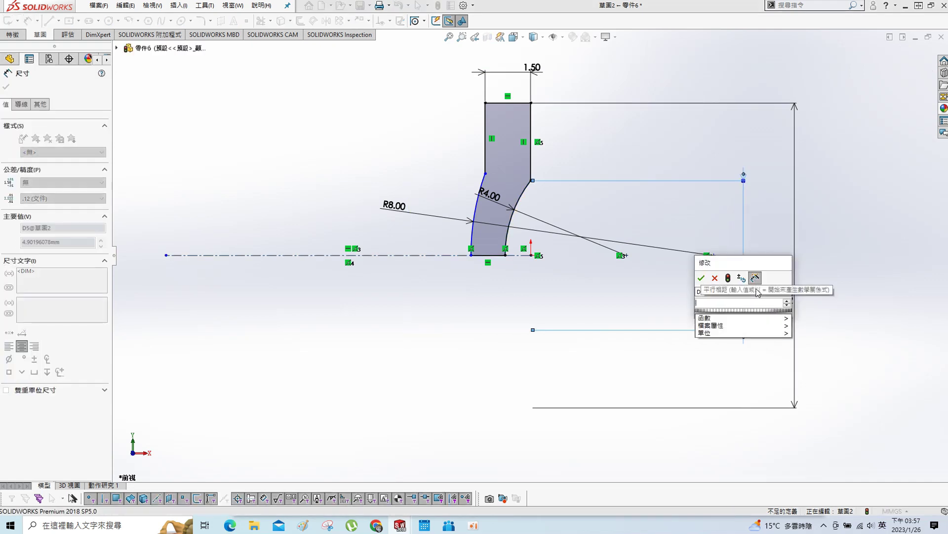
key(Return)
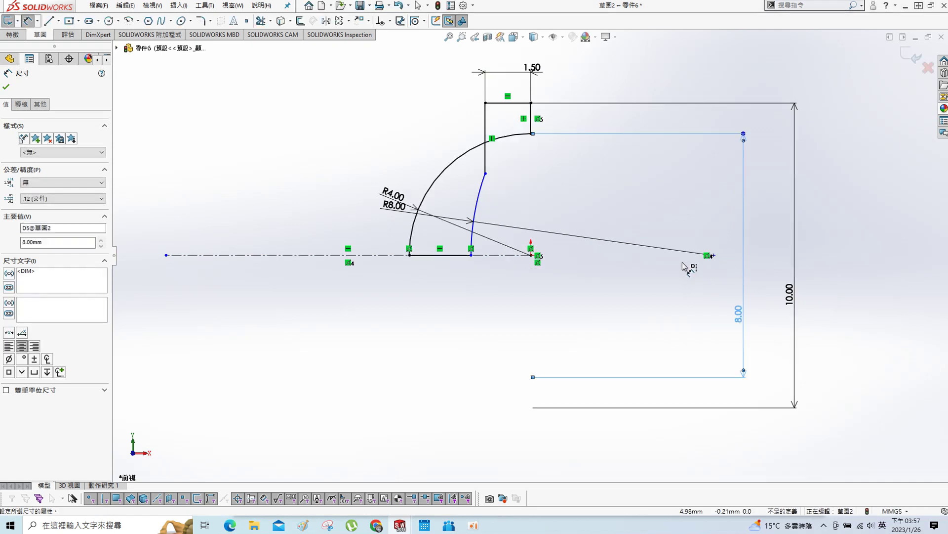
click(608, 195)
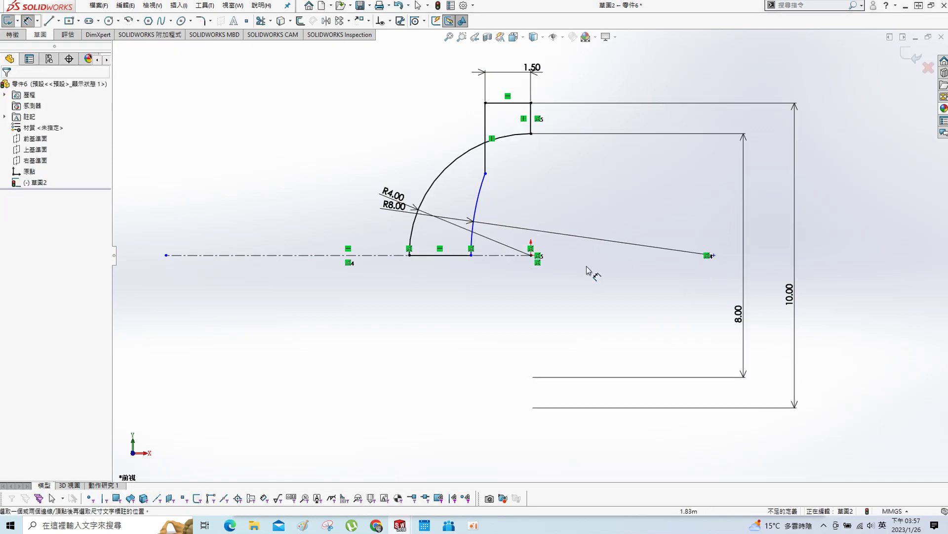
key(Escape)
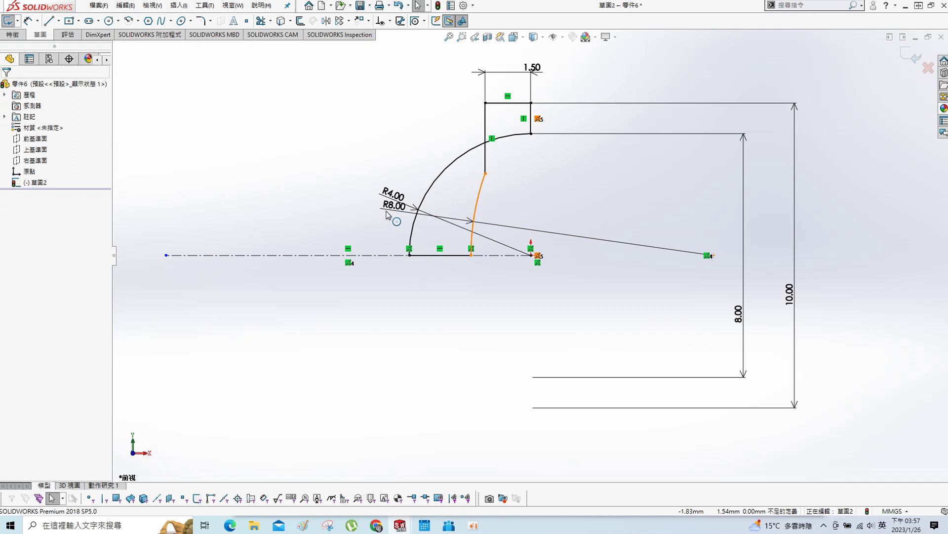
click(388, 215)
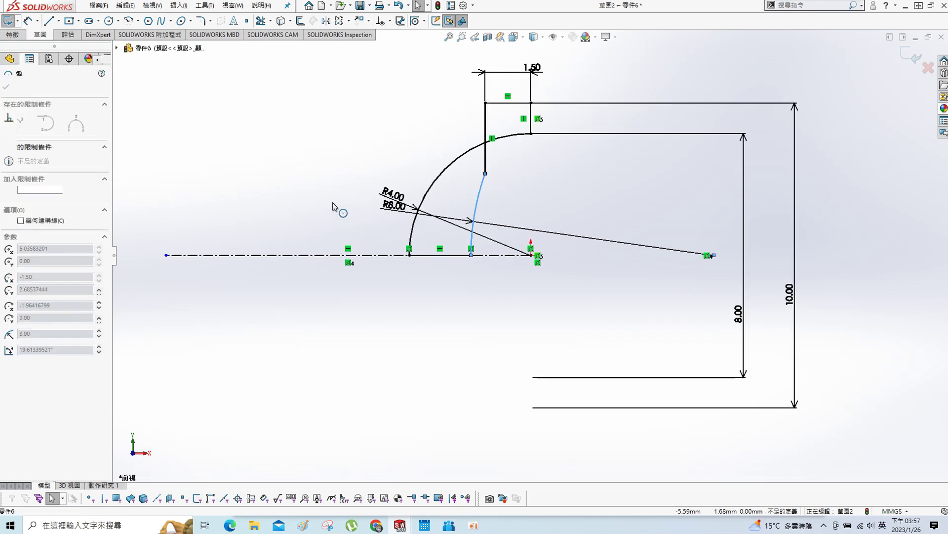
click(742, 346)
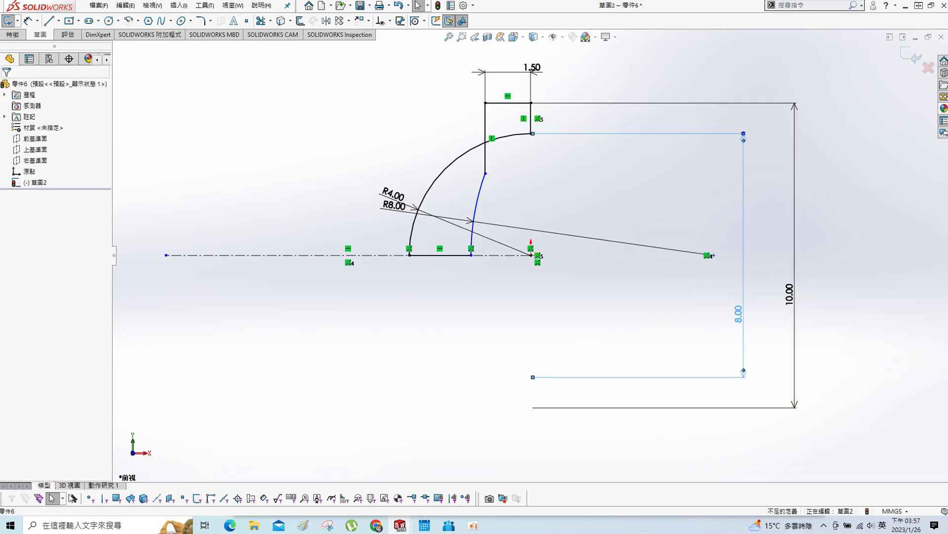
double_click(737, 315)
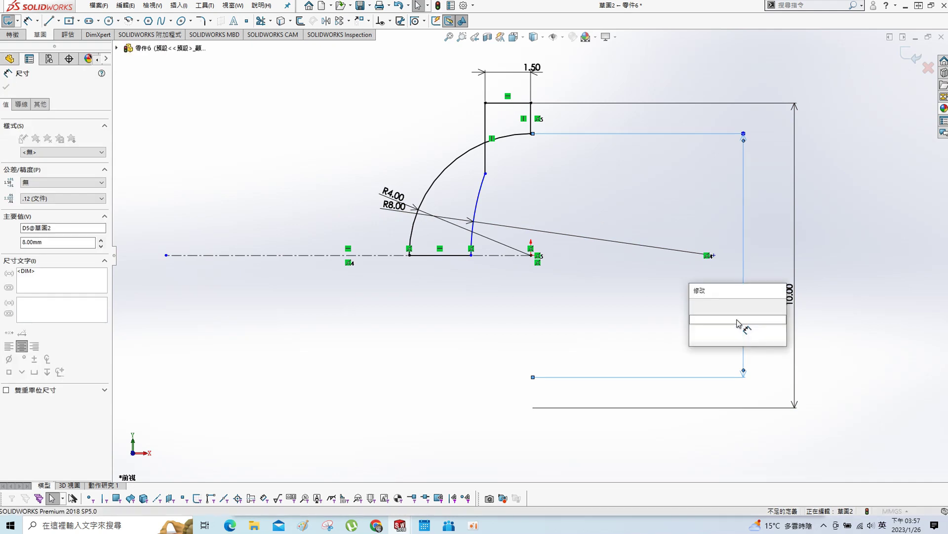
text(5)
key(Return)
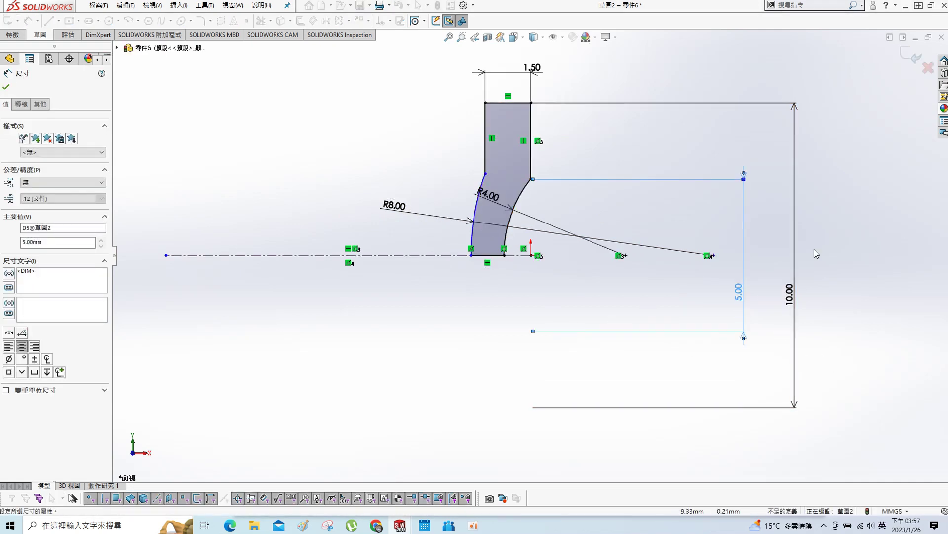
Step: Dimension the bottom edge width as 1.00
click(785, 228)
right_click(785, 228)
click(813, 233)
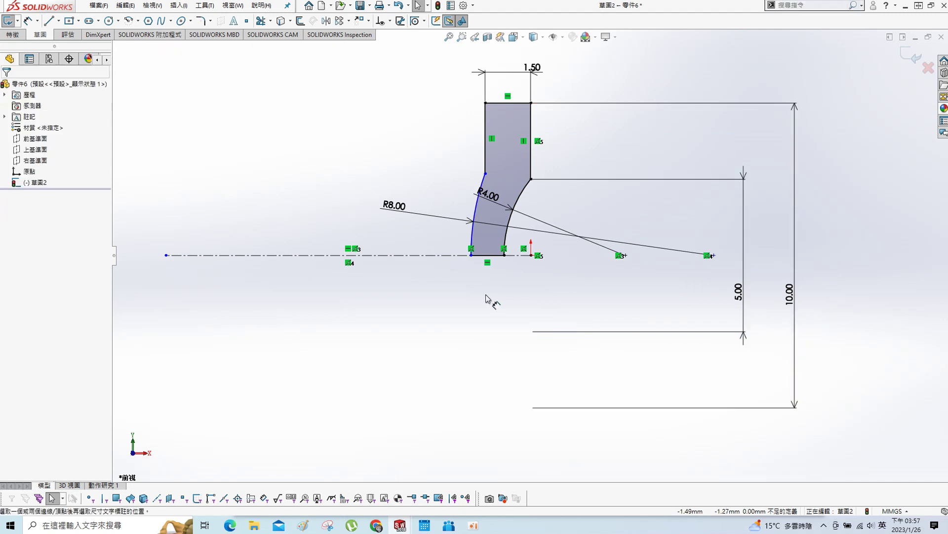
click(488, 255)
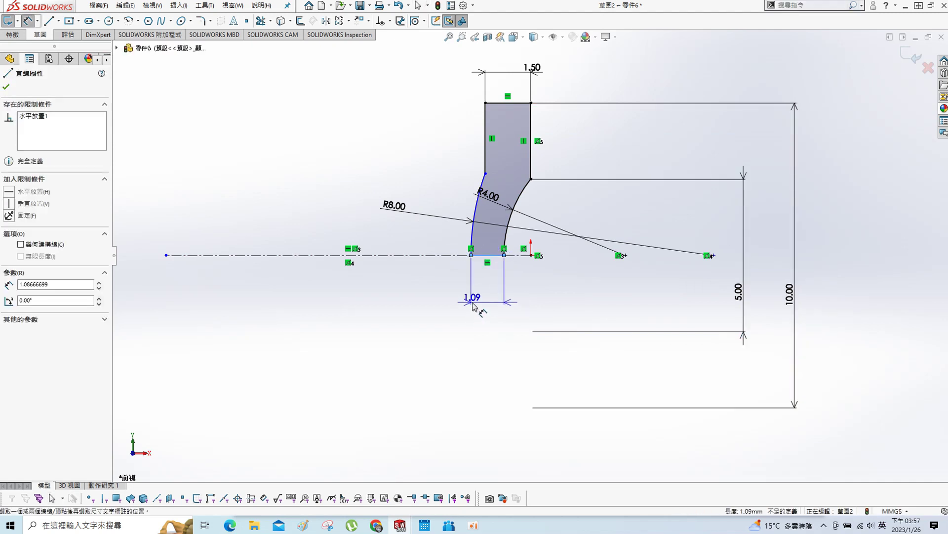
click(428, 315)
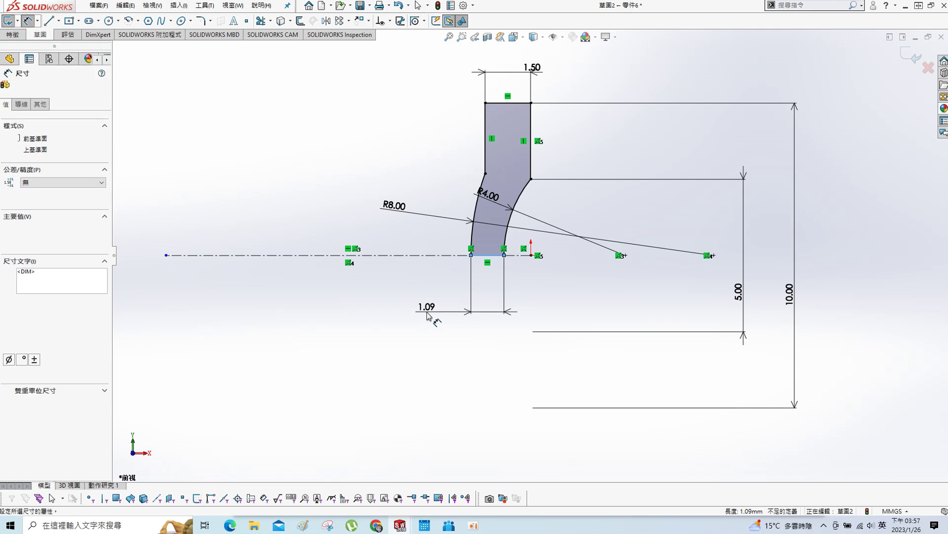
key(Return)
Step: Set the height dimension to 8, then 7.00, and revolve the profile into a 360° ring
click(740, 296)
key(Escape)
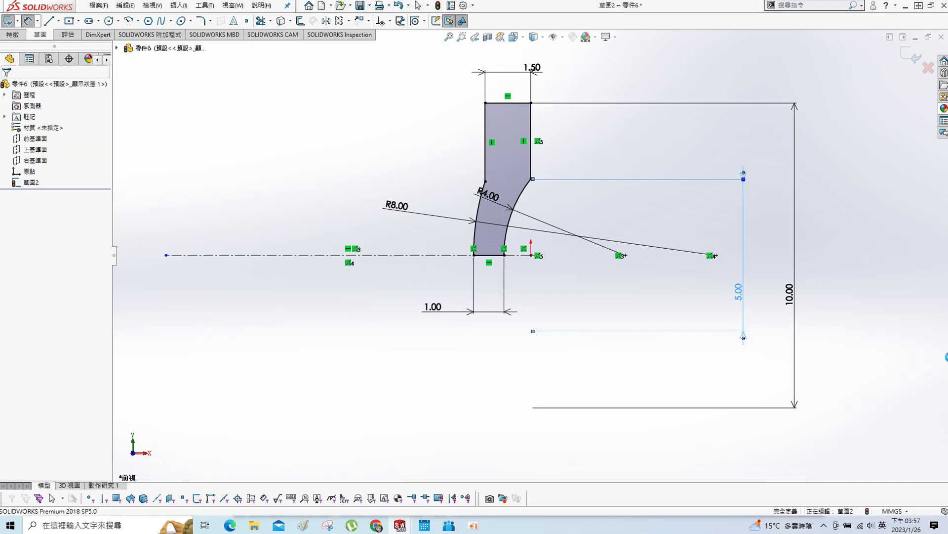
double_click(739, 291)
text(8)
key(Return)
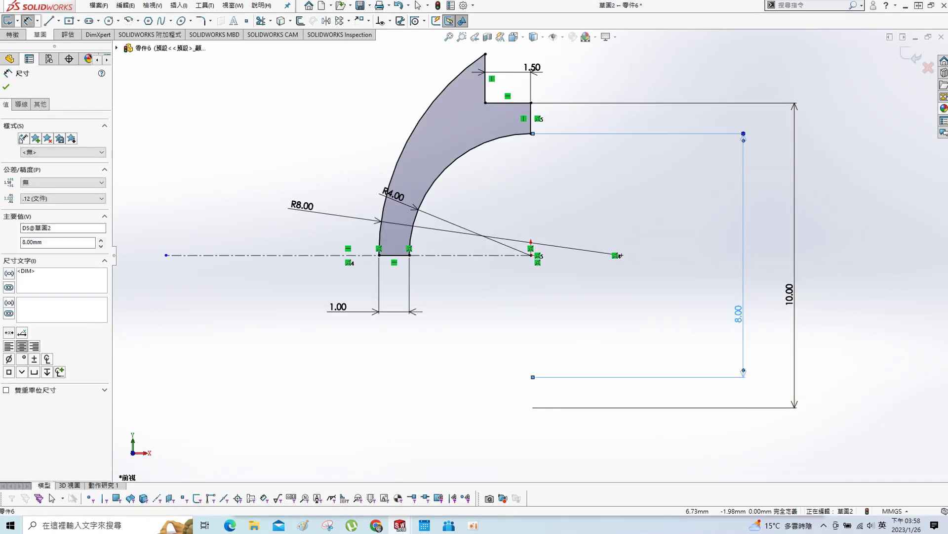
click(736, 315)
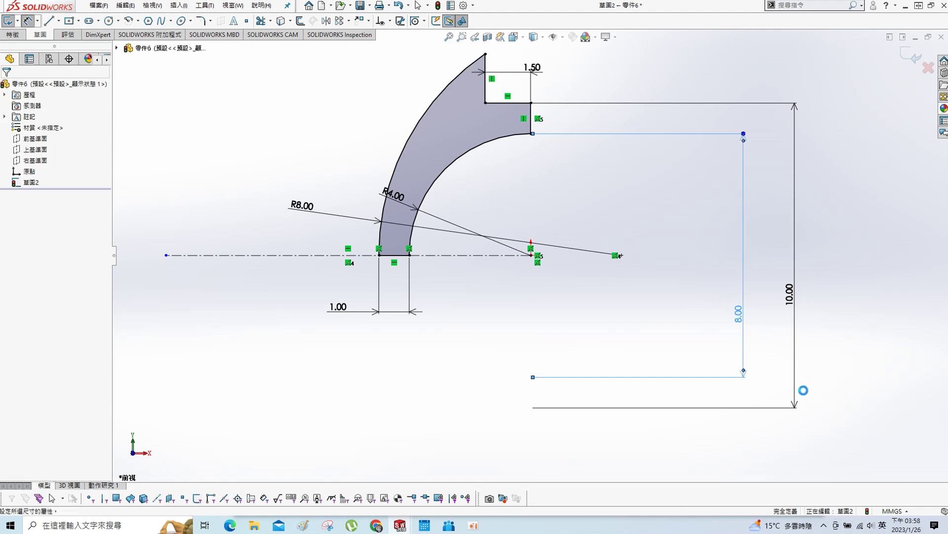
text(7)
key(Return)
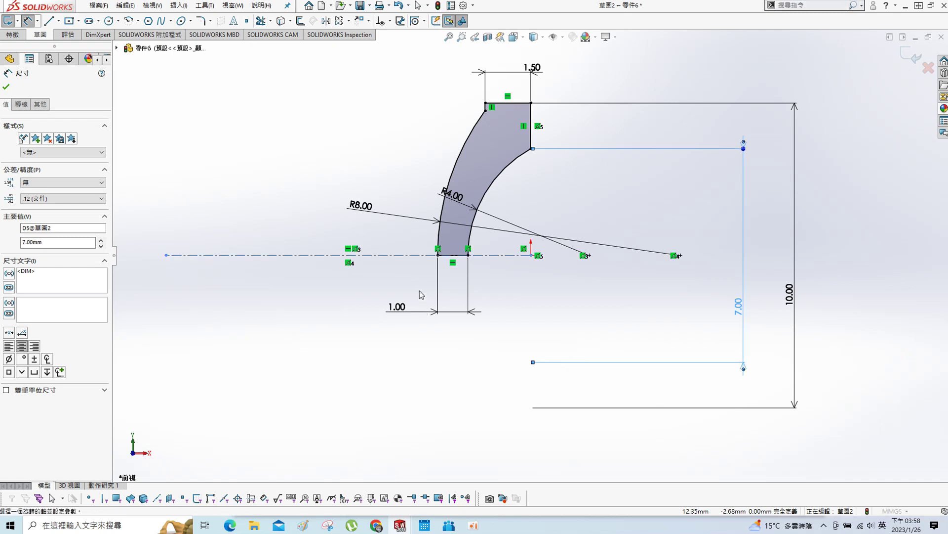
key(r)
key(Return)
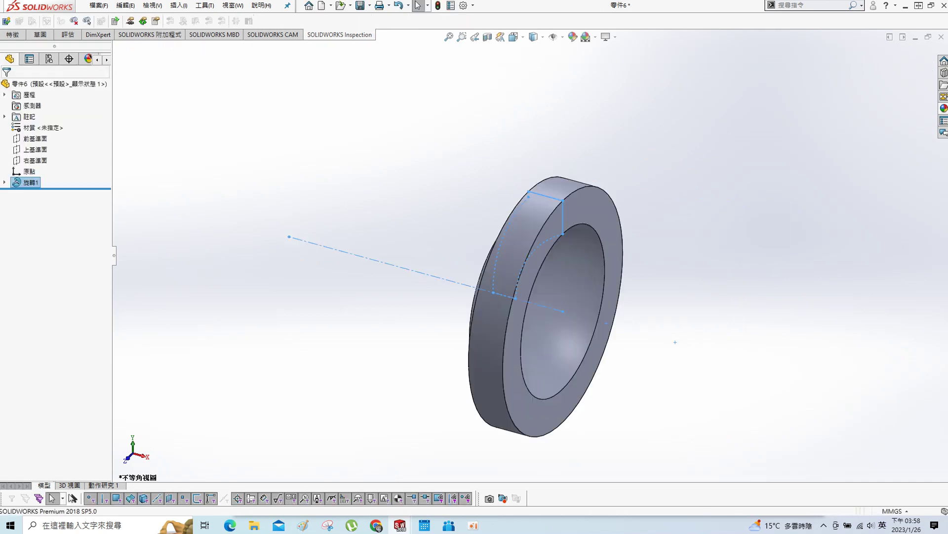
Step: Apply the pink RGB 255,151,224 appearance to the ring part
right_click(86, 84)
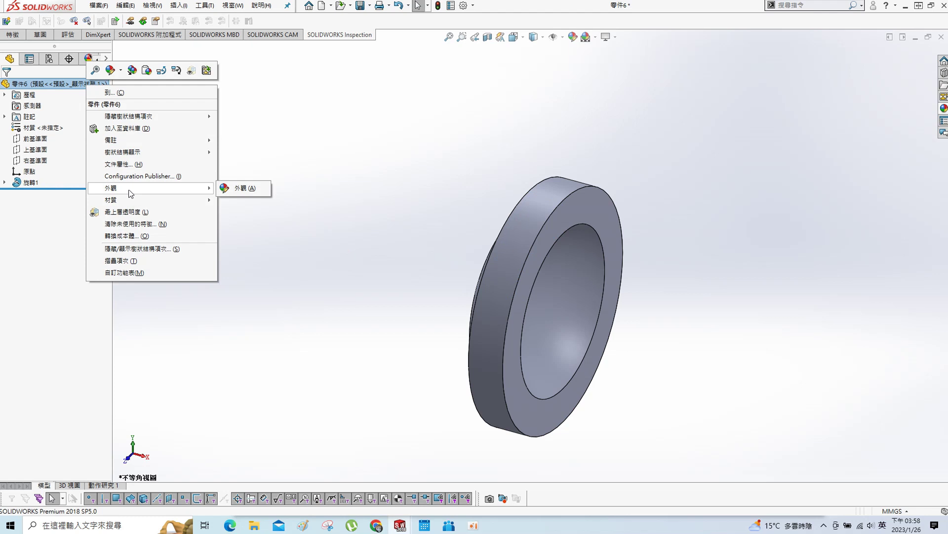
click(240, 190)
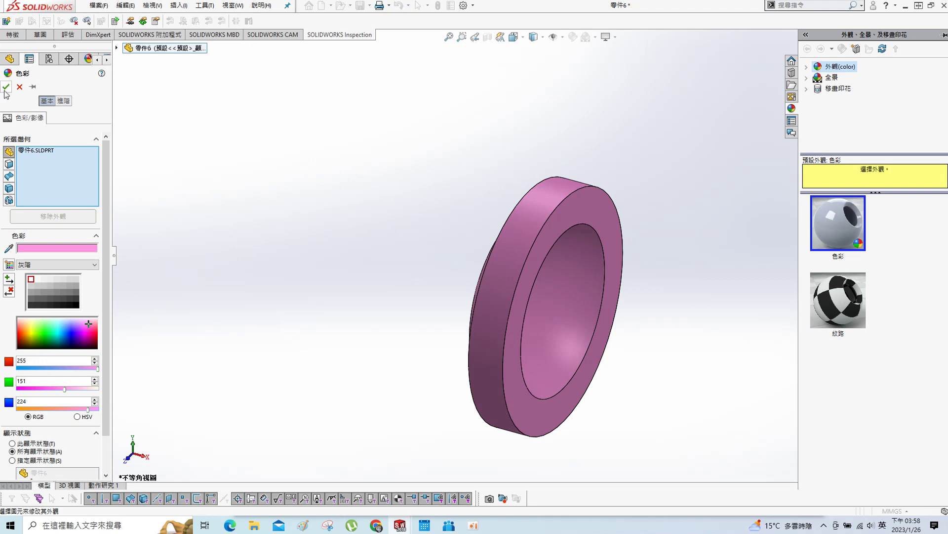
click(6, 87)
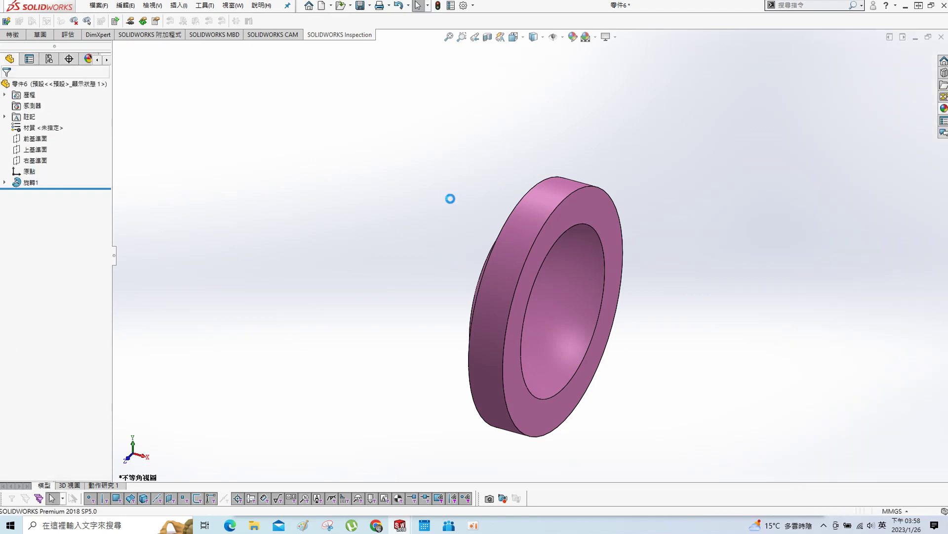
text(zoom )
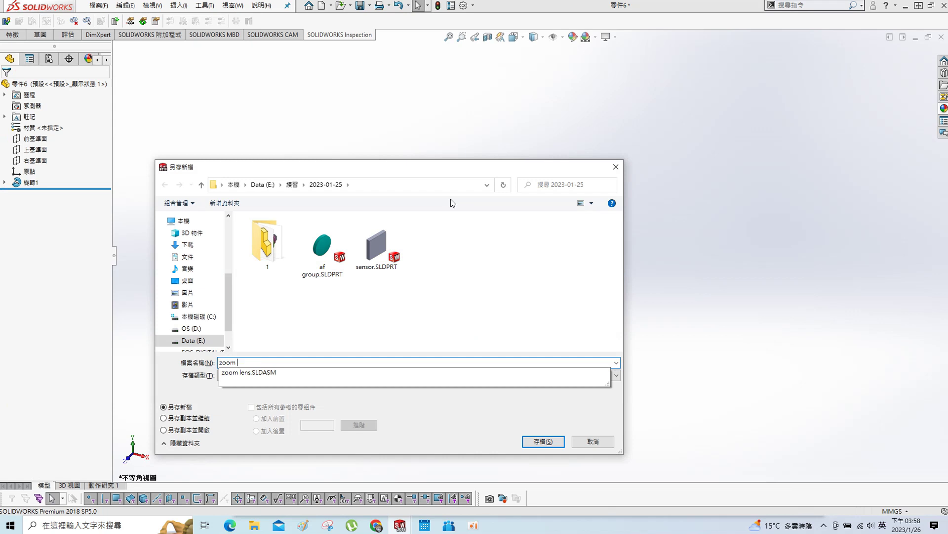
text(group)
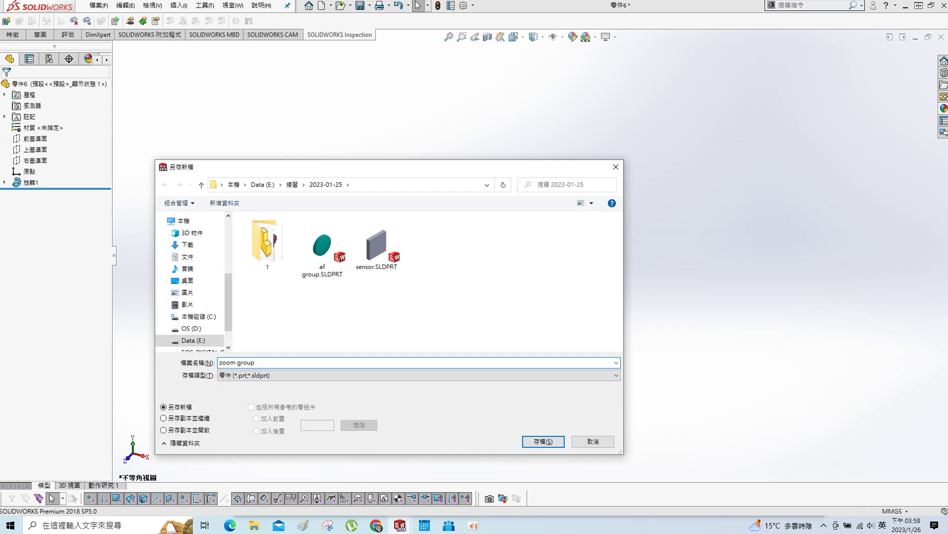
Step: Save the part as 'zoom group' and switch back to the zoom lens.SLDASM window
key(Return)
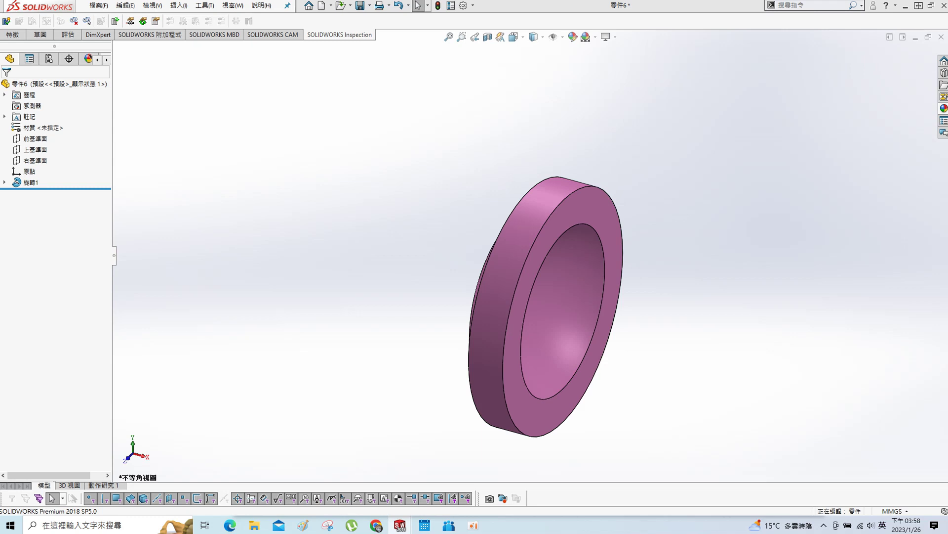
click(233, 6)
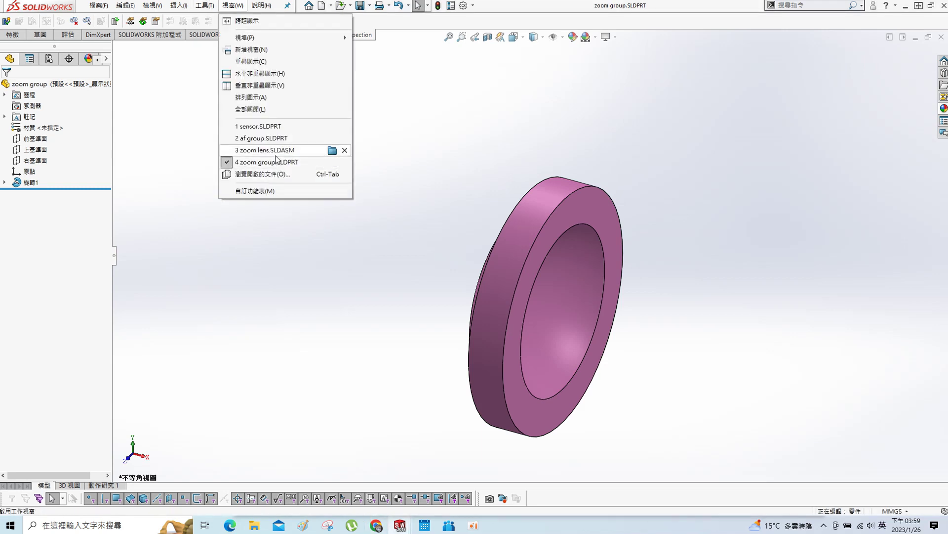
click(256, 154)
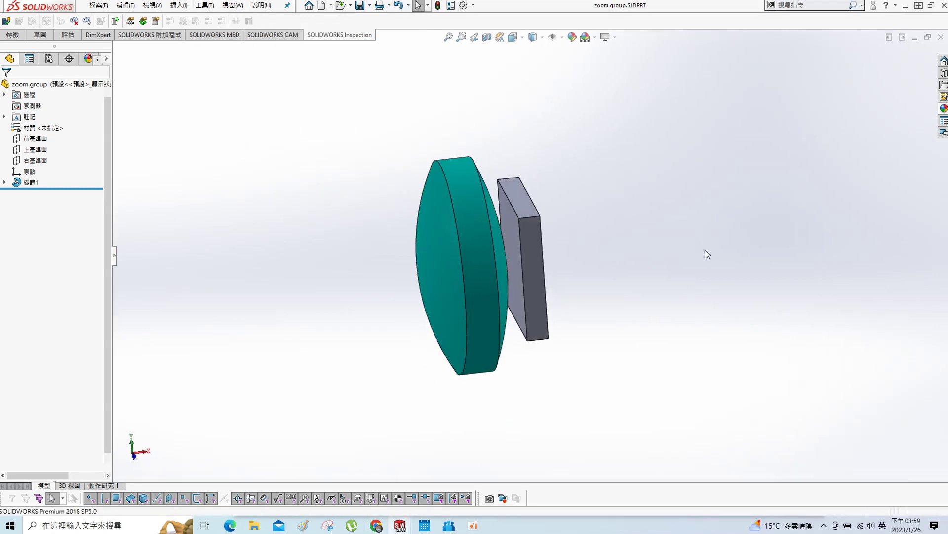
Step: Insert the zoom group part into the zoom lens assembly
key(s)
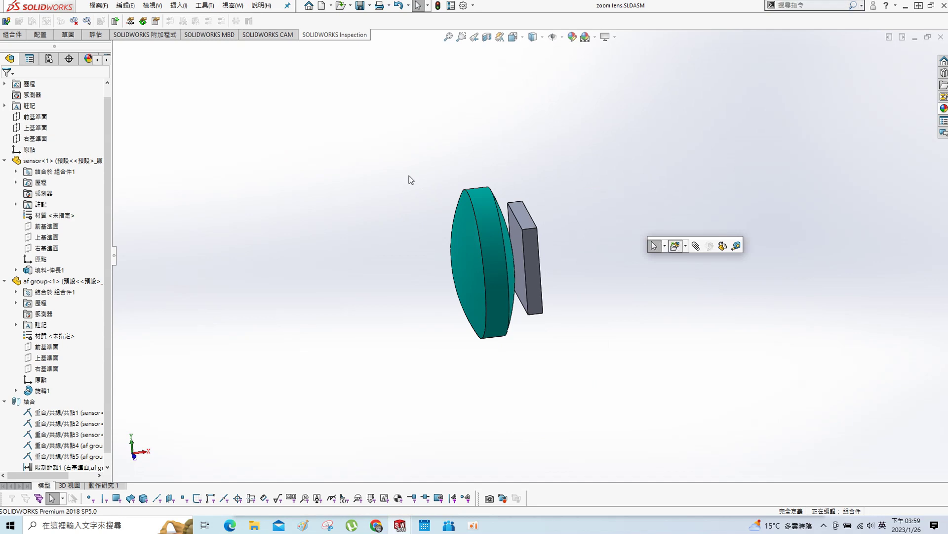
key(i)
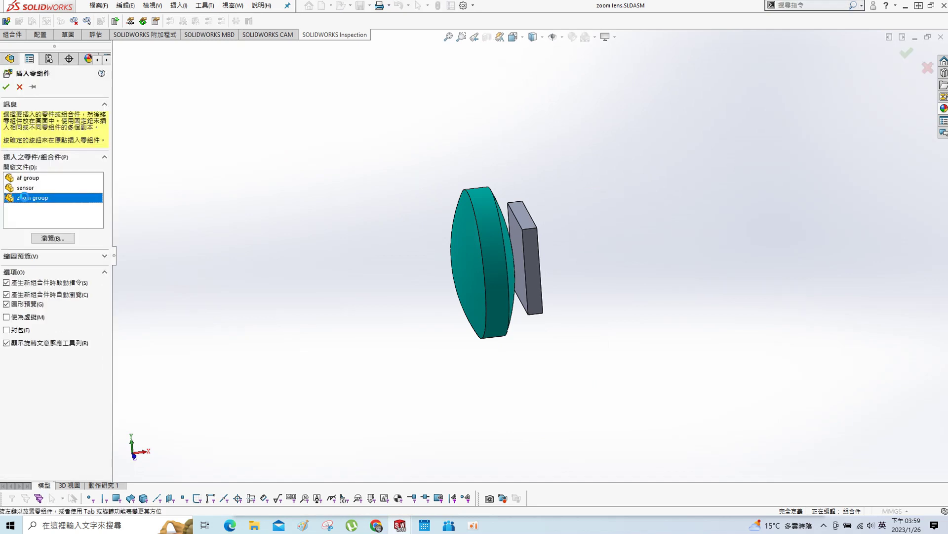
click(25, 200)
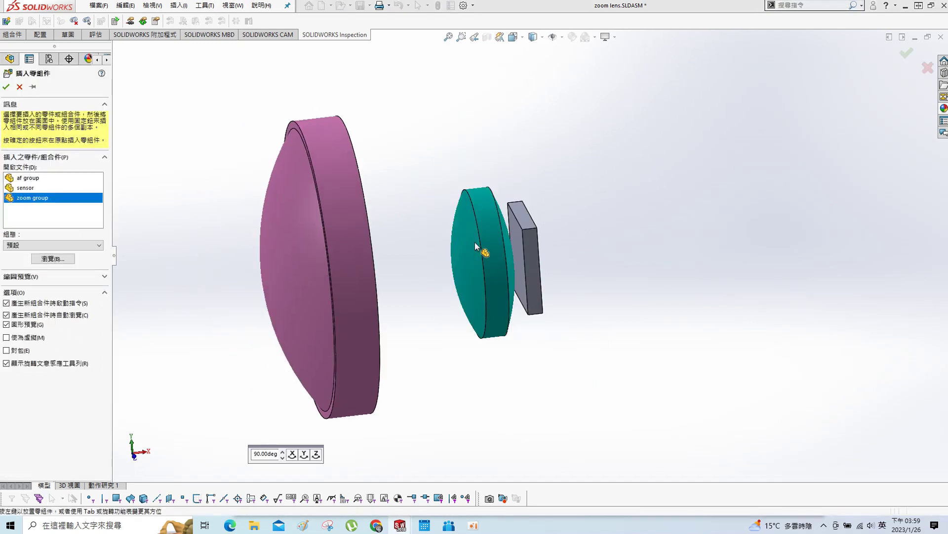
click(476, 242)
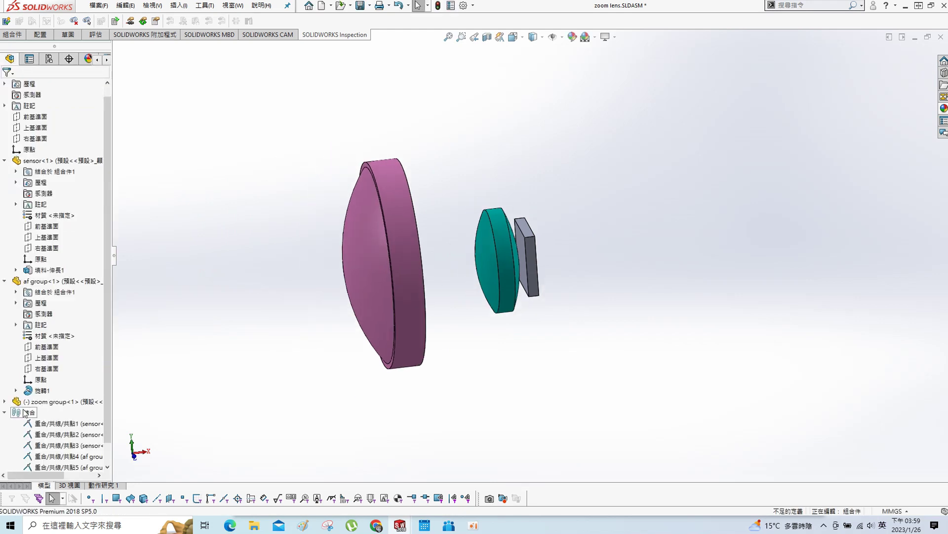
Step: Mate the zoom group's Top Plane coincident with the assembly's Top Plane
click(5, 402)
click(52, 421)
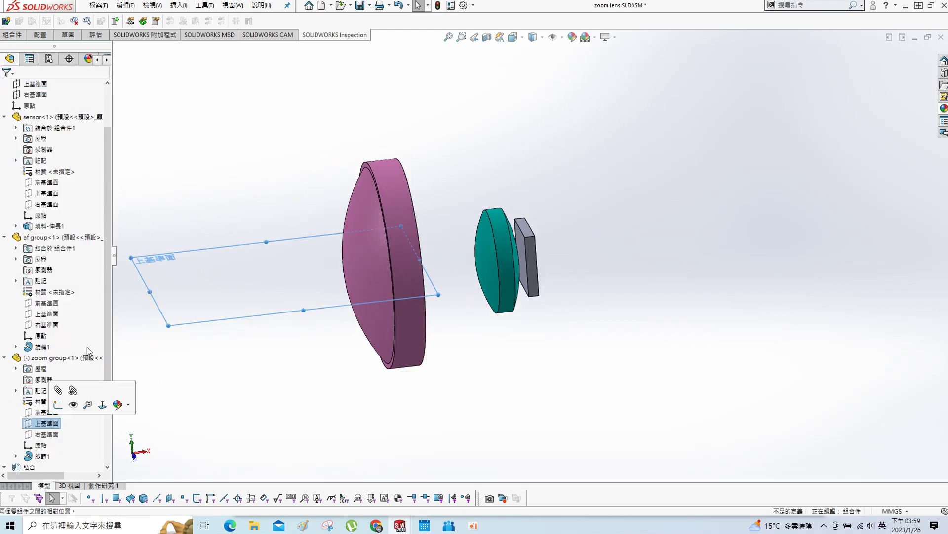
click(4, 117)
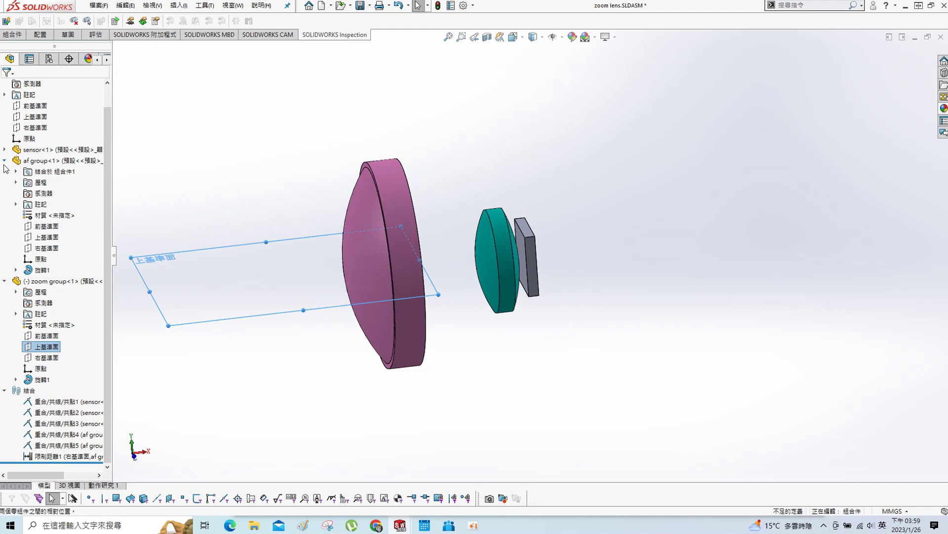
click(4, 161)
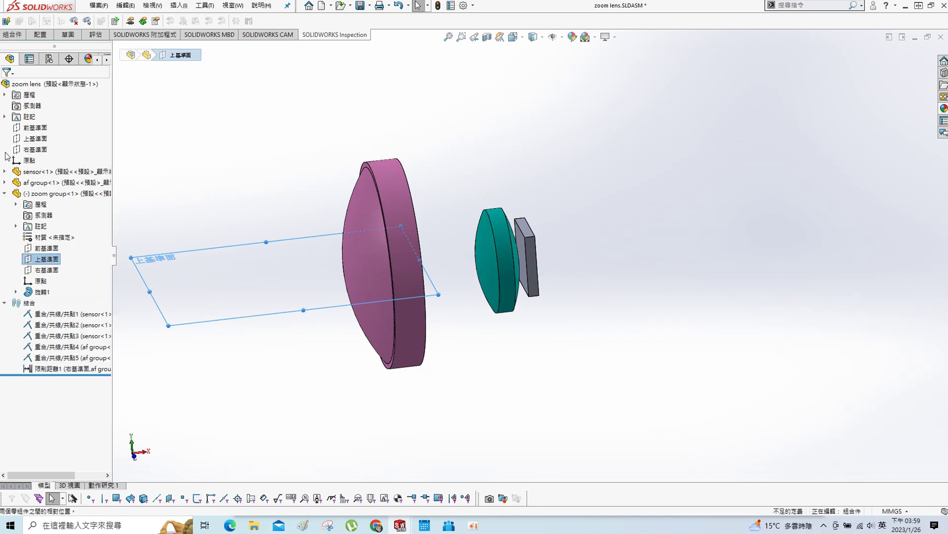
ctrl+click(37, 139)
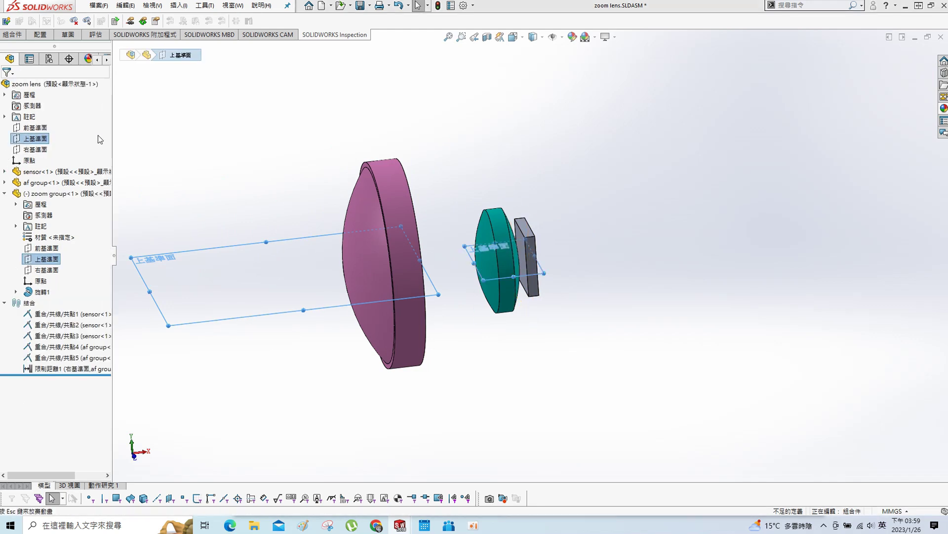
click(39, 132)
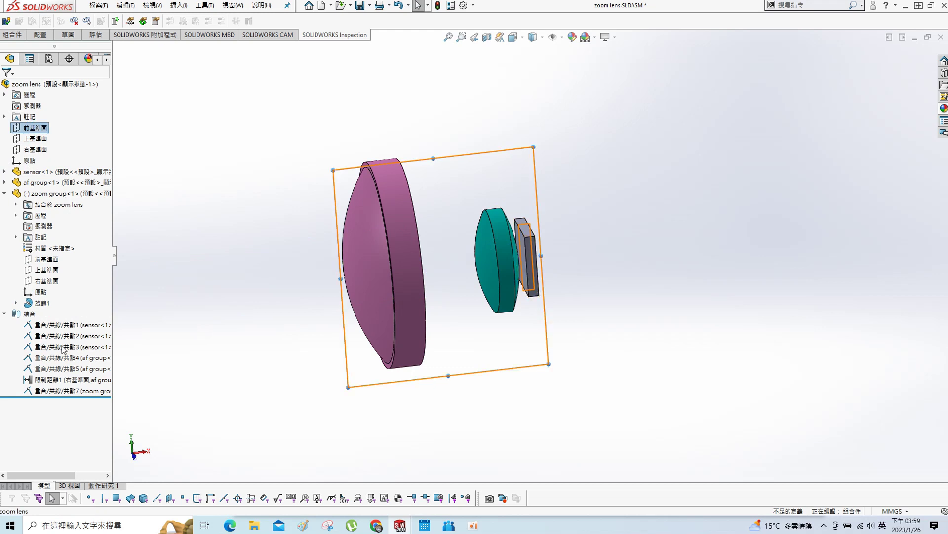
Step: Mate the zoom group's Front Plane coincident with the assembly's Front Plane
click(30, 127)
ctrl+click(49, 261)
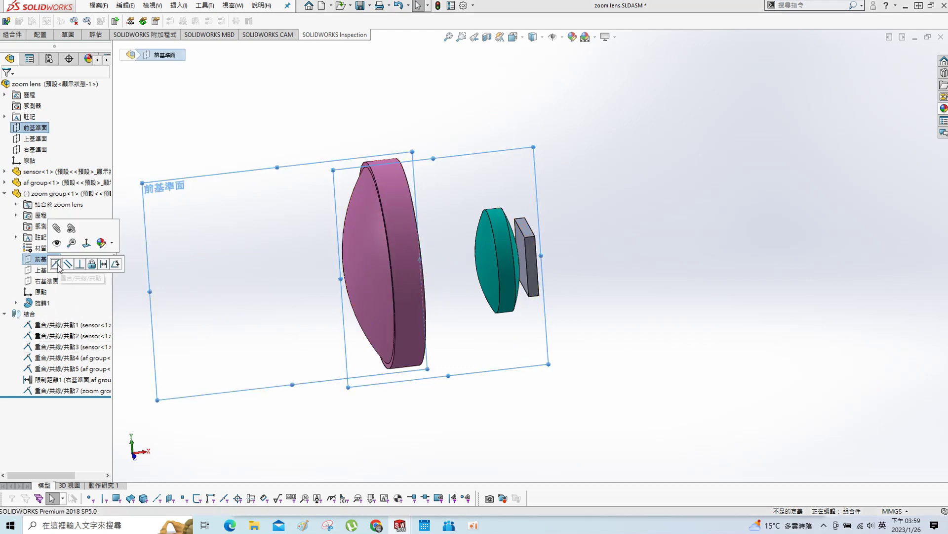
click(58, 269)
mouse_move(445, 303)
middle_down()
mouse_move(440, 320)
mouse_move(482, 265)
middle_up()
key(s)
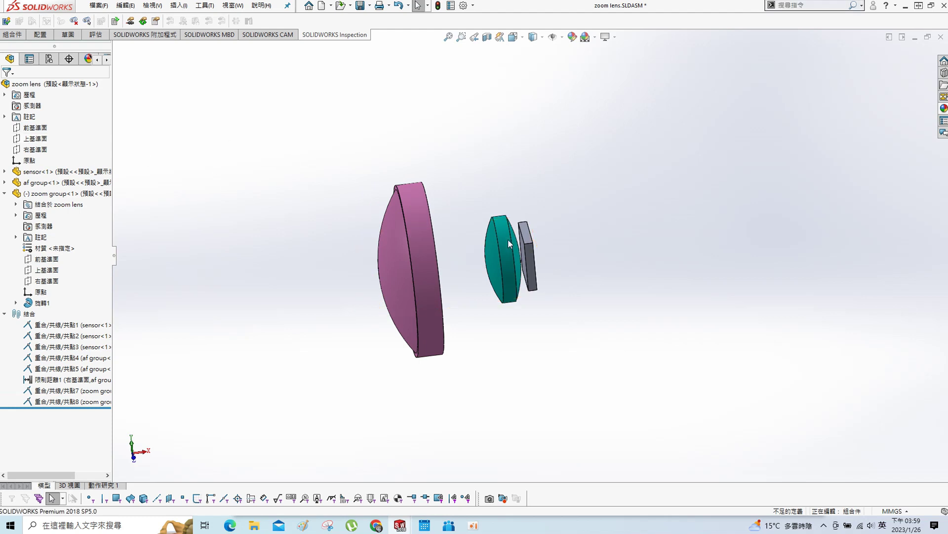
Step: Mate the ring's inner face to the sensor face with a 3–7 mm limit-distance mate
key(m)
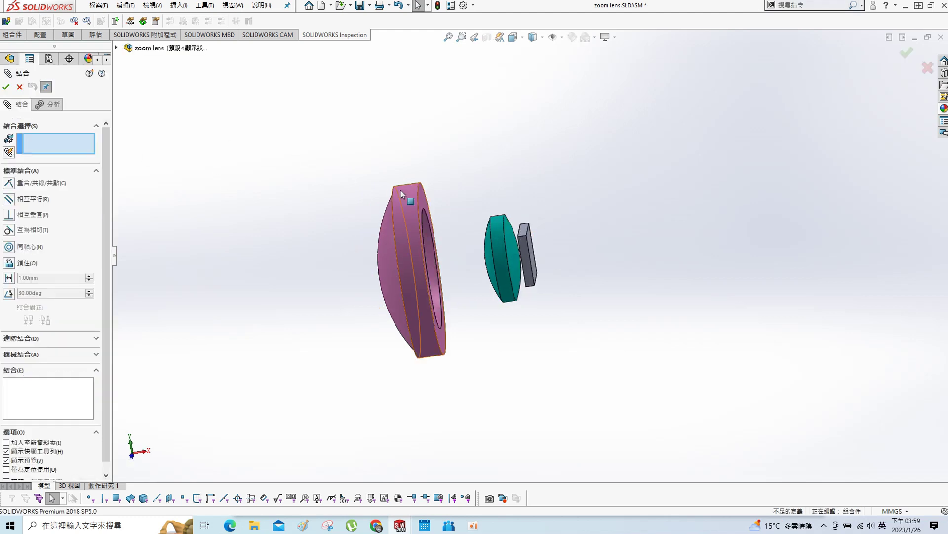
middle_drag(435, 212, 456, 209)
click(455, 210)
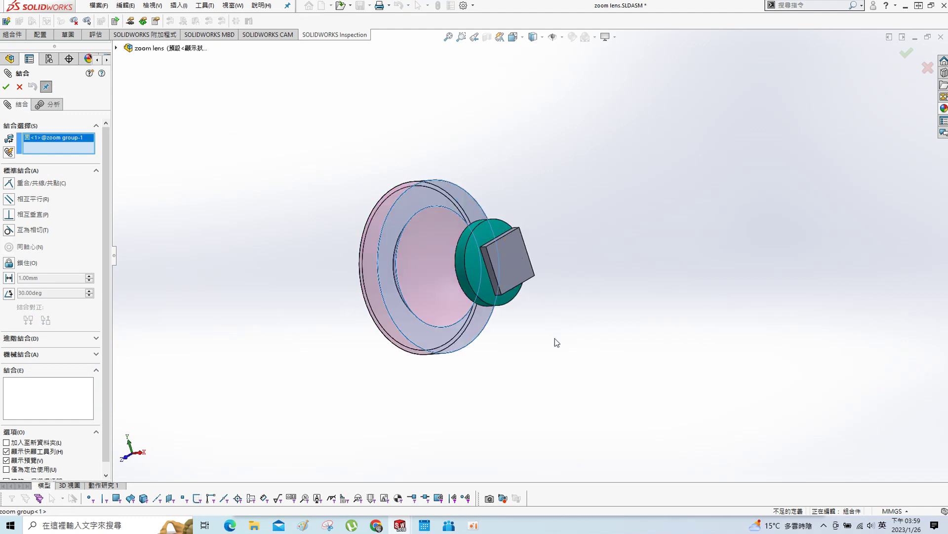
middle_drag(555, 337, 509, 259)
scroll(509, 259, down, 3)
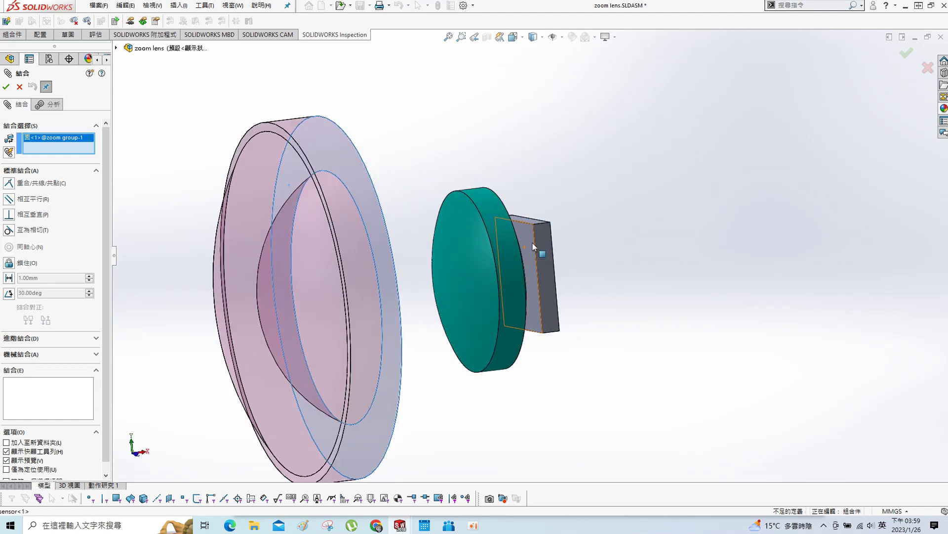
click(525, 260)
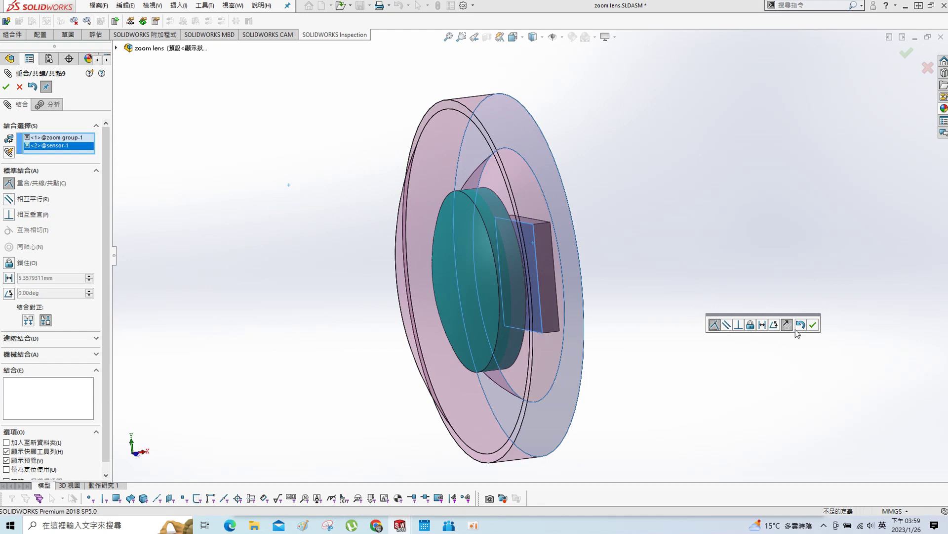
click(28, 340)
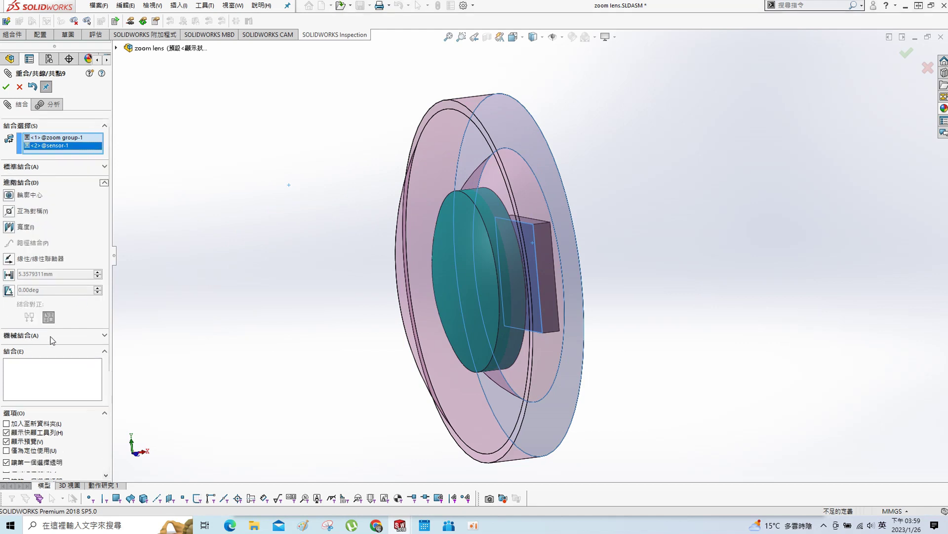
click(11, 274)
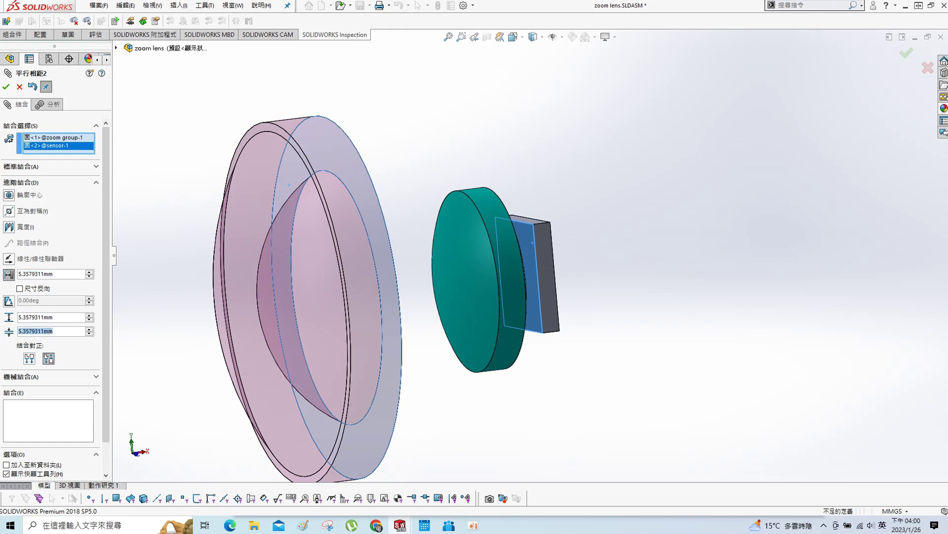
text(3.00mm)
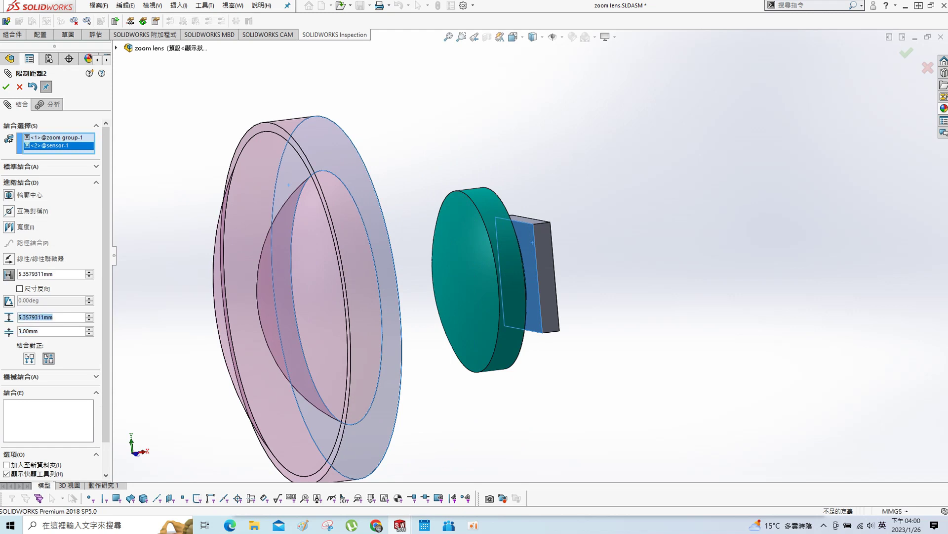
text(7)
key(Return)
click(5, 88)
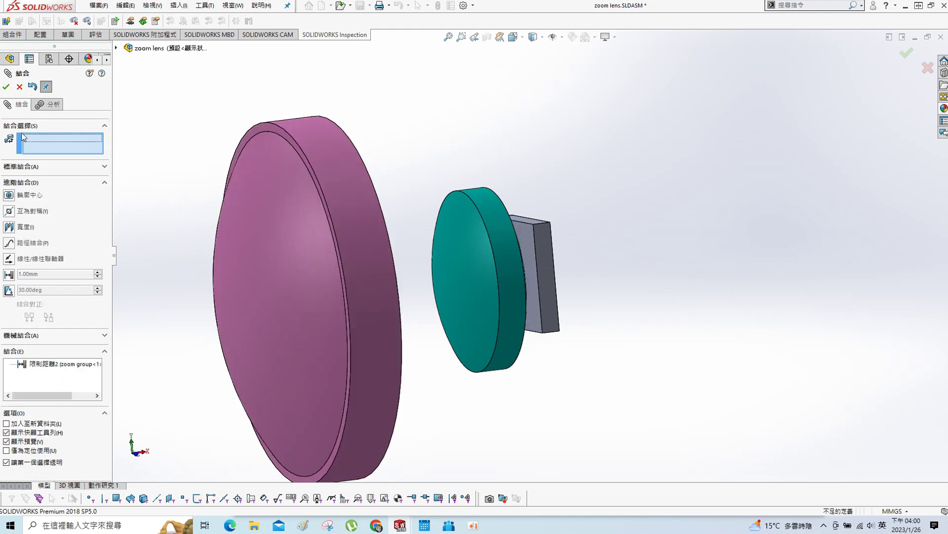
key(Escape)
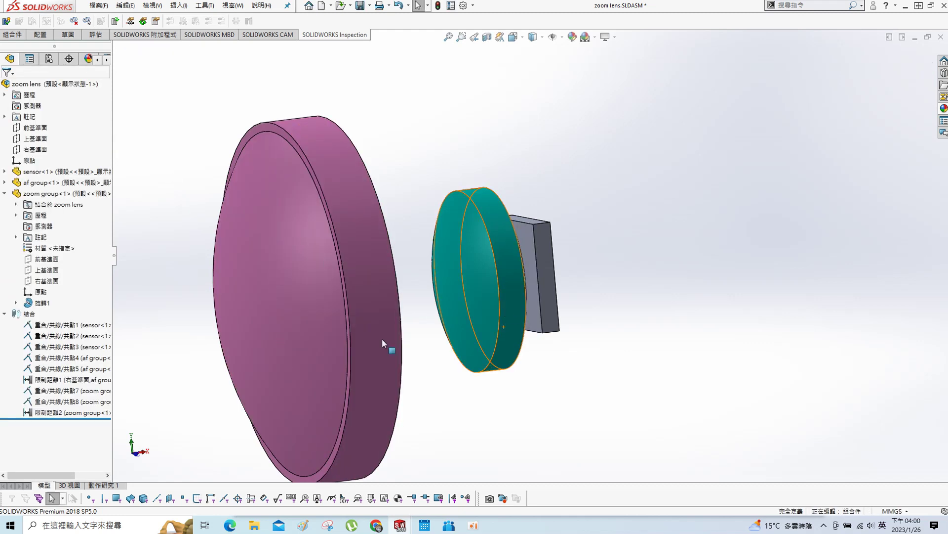
Step: Select the teal lens and pink zoom ring while orbiting to see the lenses edge-on
click(440, 321)
scroll(612, 311, up, 2)
middle_drag(612, 312, 557, 400)
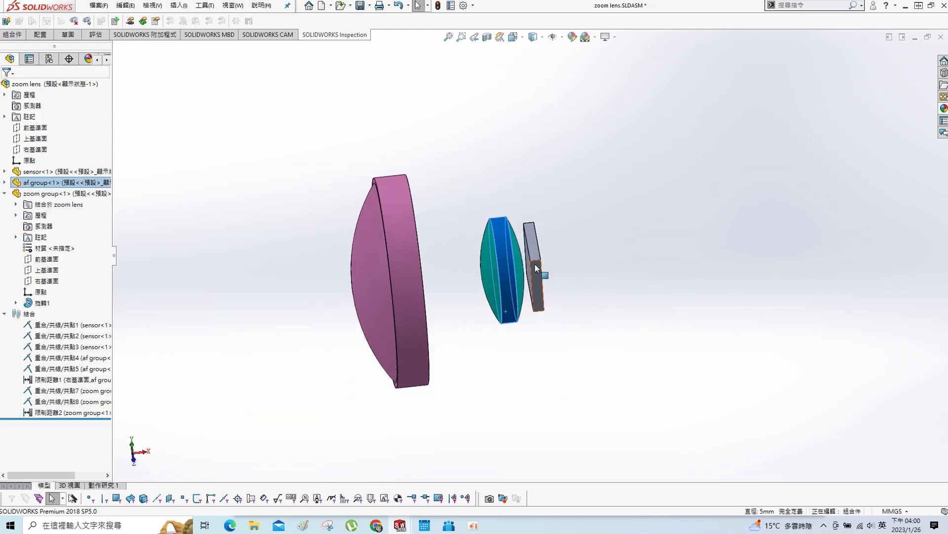
scroll(535, 263, down, 2)
click(480, 281)
click(351, 305)
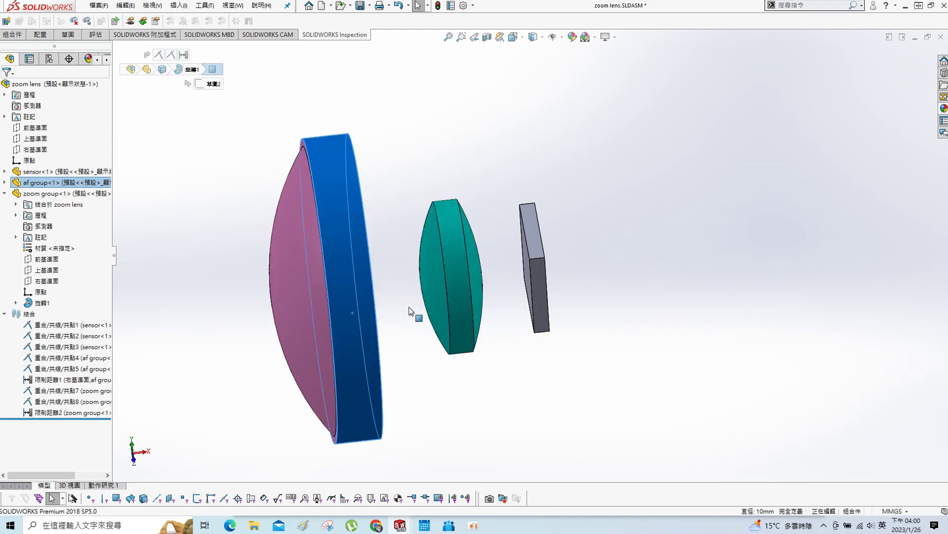
middle_drag(415, 311, 558, 306)
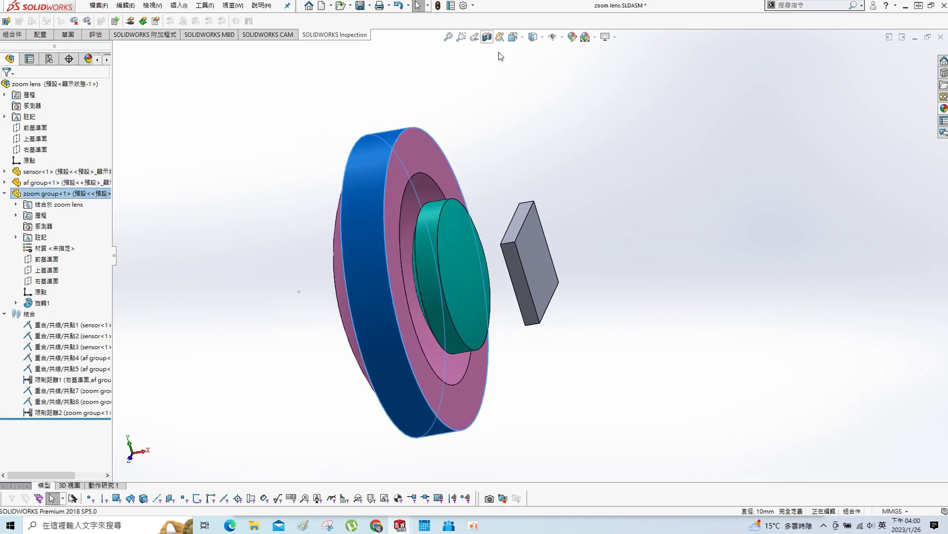
Step: Cut the assembly with a section view, slide the pink barrel, and bring up the 限制距離2 mate's options
click(487, 37)
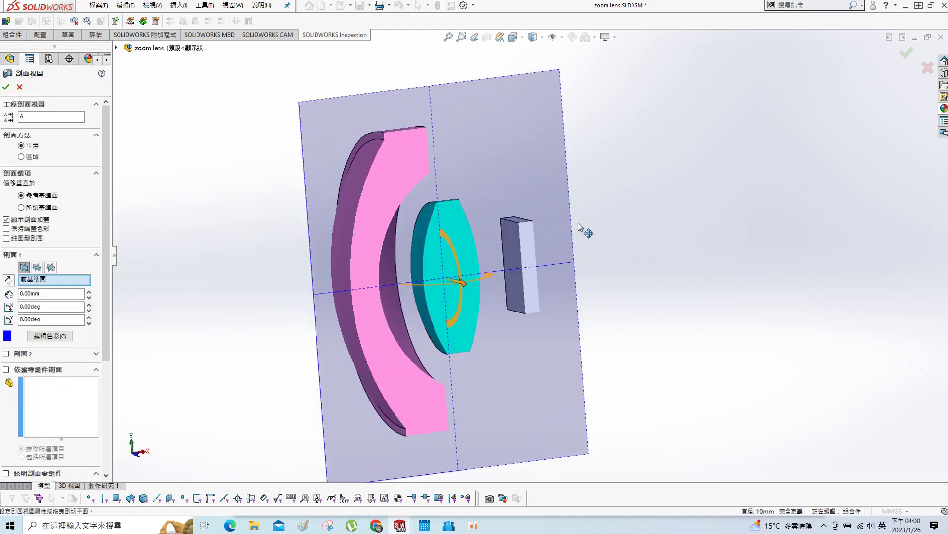
click(6, 87)
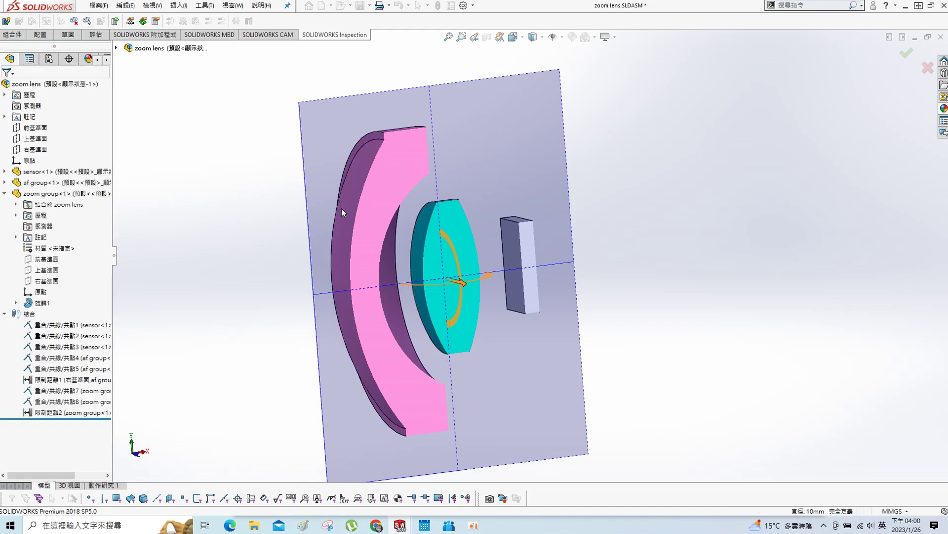
drag(399, 382, 83, 397)
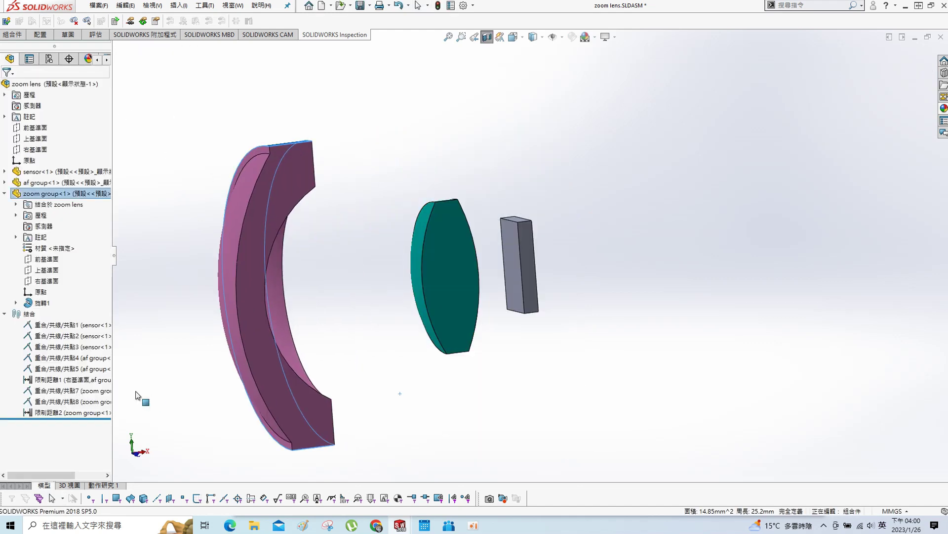
right_click(83, 413)
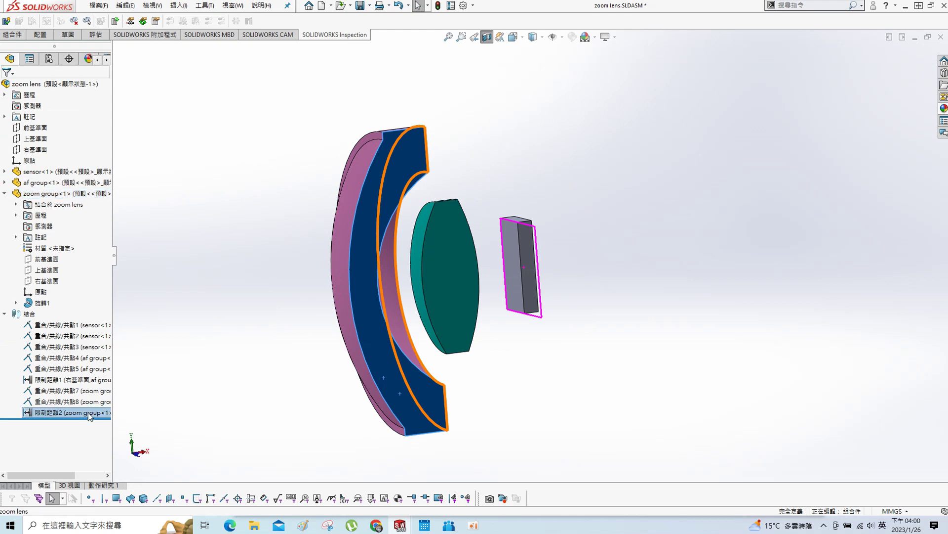
Step: Raise the 限制距離2 mate's maximum distance from 7.00mm to 8.00mm
click(300, 322)
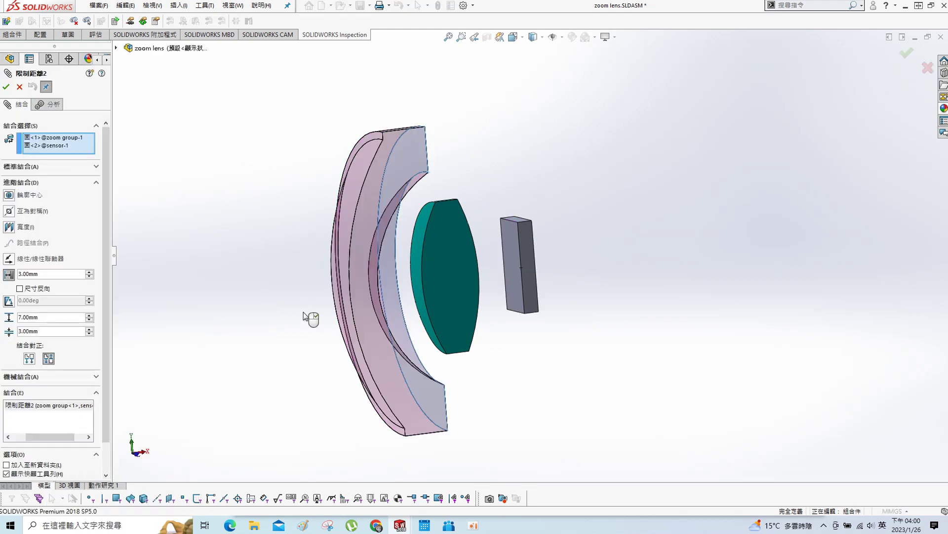
key(Up)
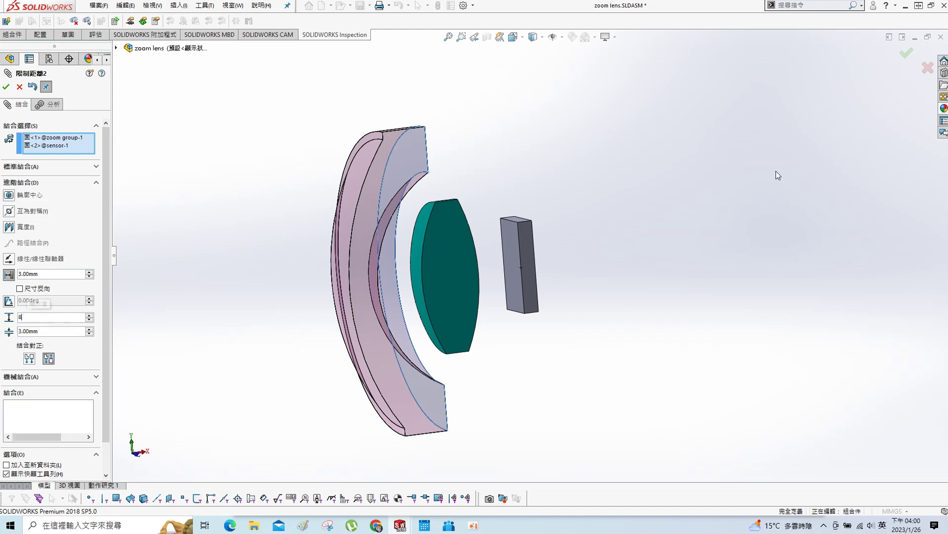
click(6, 87)
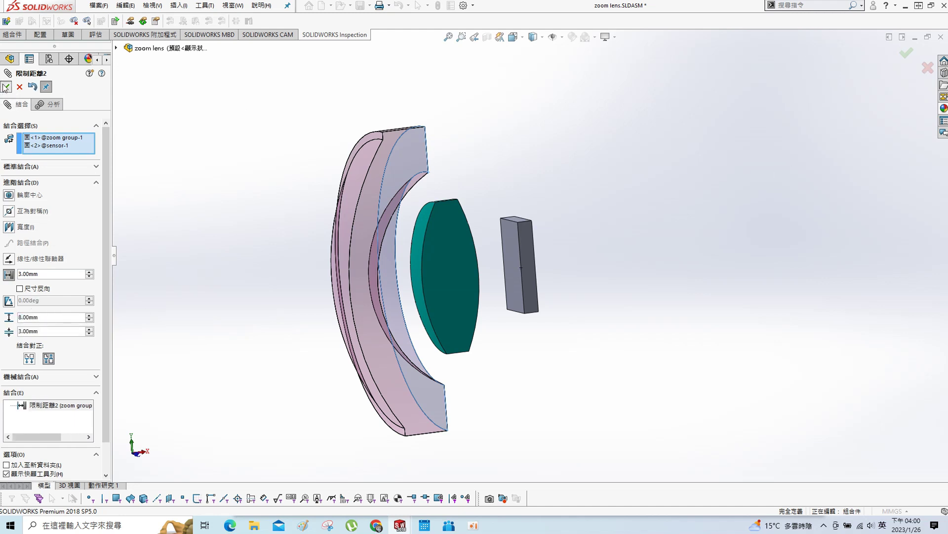
click(907, 52)
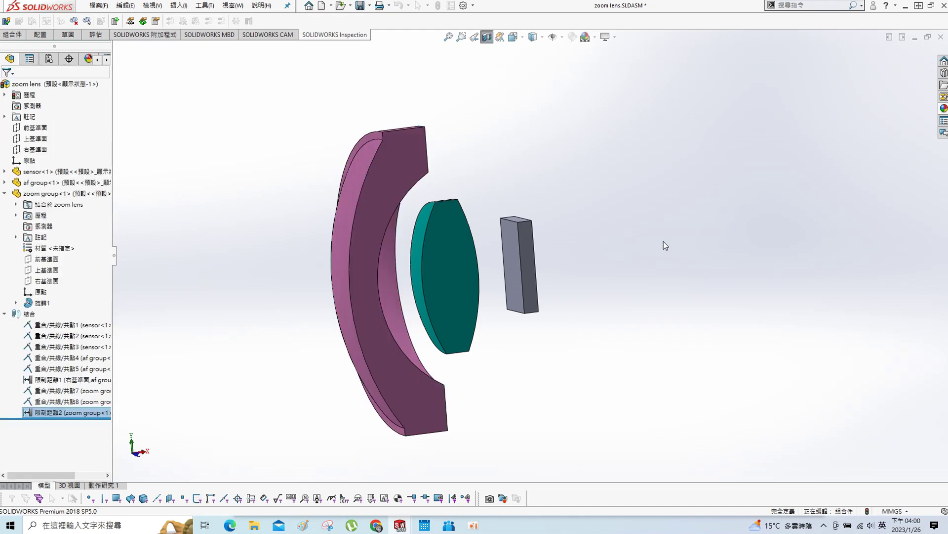
Step: Turn off the section view and save the assembly
click(487, 79)
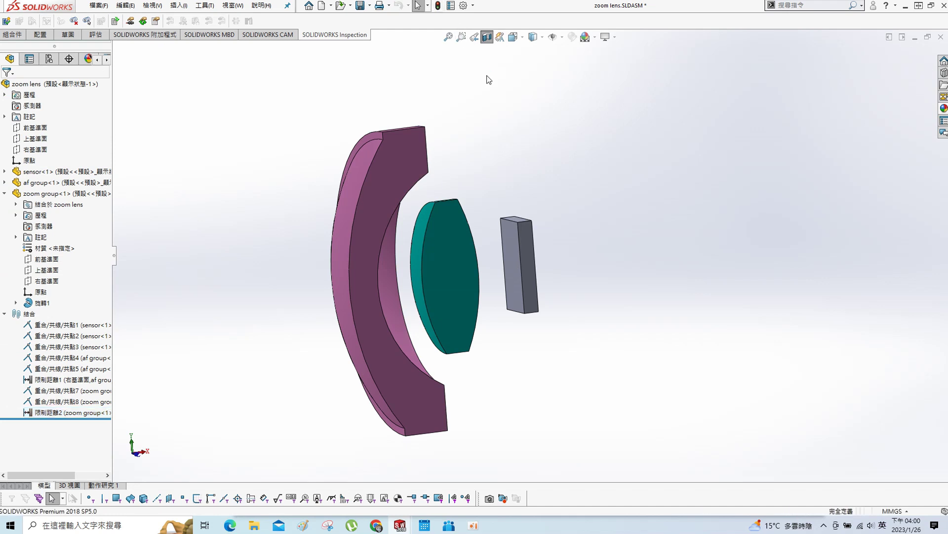
mouse_move(499, 172)
middle_down()
mouse_move(510, 239)
mouse_move(529, 277)
middle_up()
click(487, 37)
key(ctrl+s)
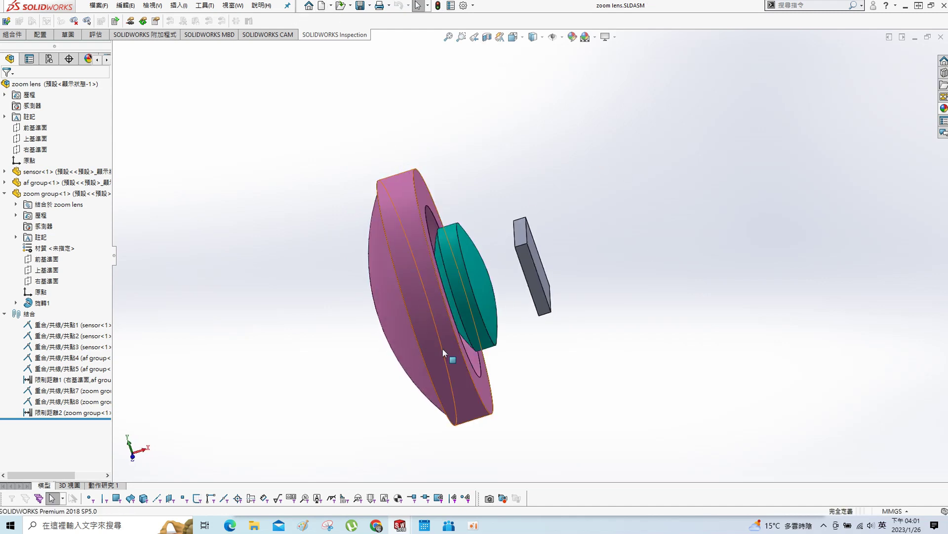
Step: Drag the pink barrel away from the lens, then start a new document
mouse_move(443, 348)
mouse_down()
mouse_move(169, 394)
mouse_move(271, 127)
mouse_up()
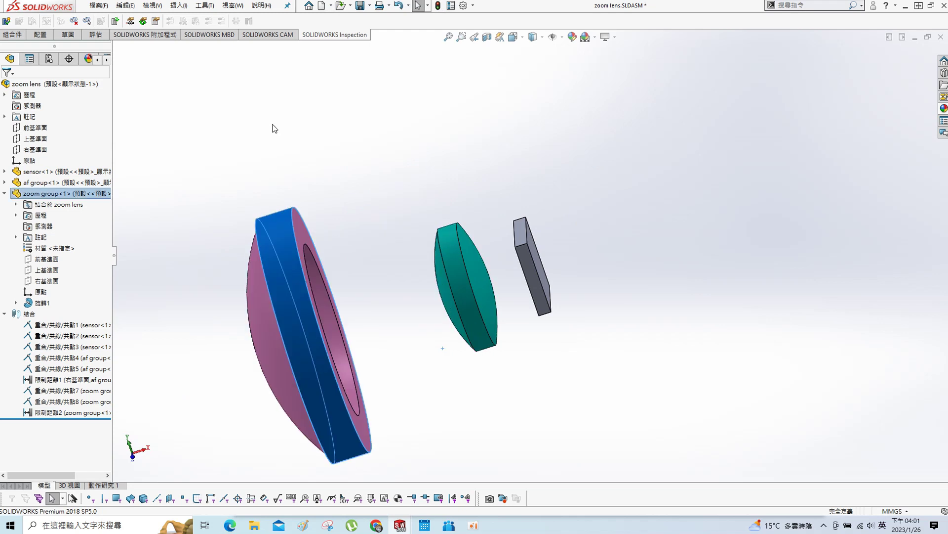
click(396, 52)
click(322, 6)
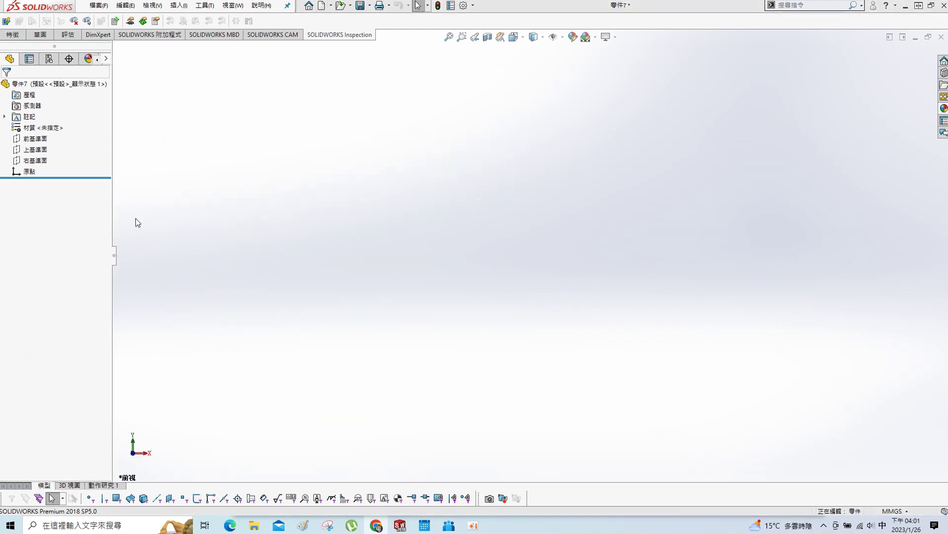
Step: On the front plane, draw a horizontal centerline leftward from the origin
click(35, 138)
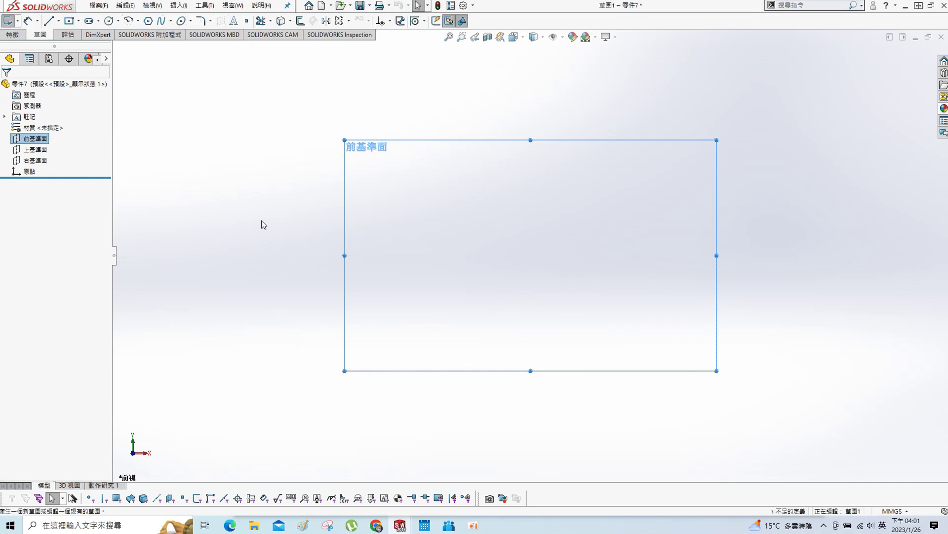
click(58, 20)
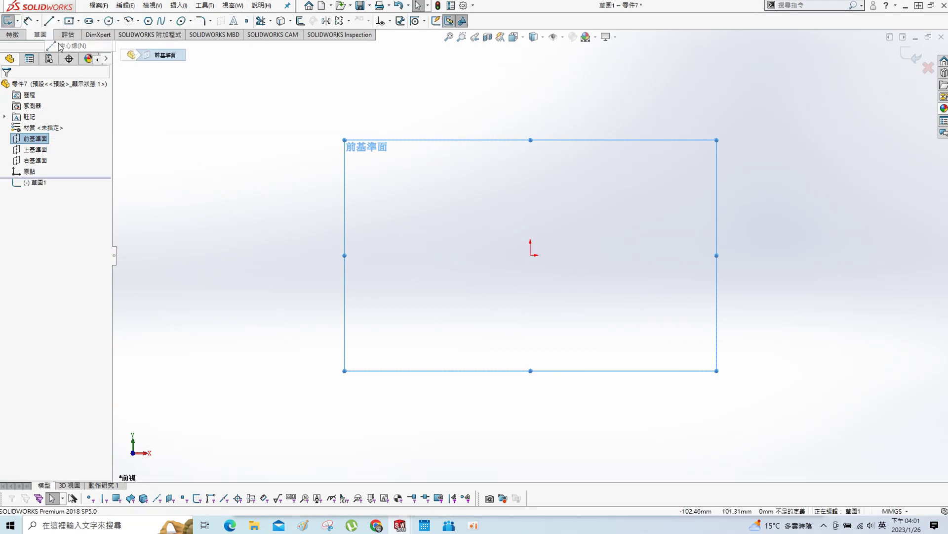
key(l)
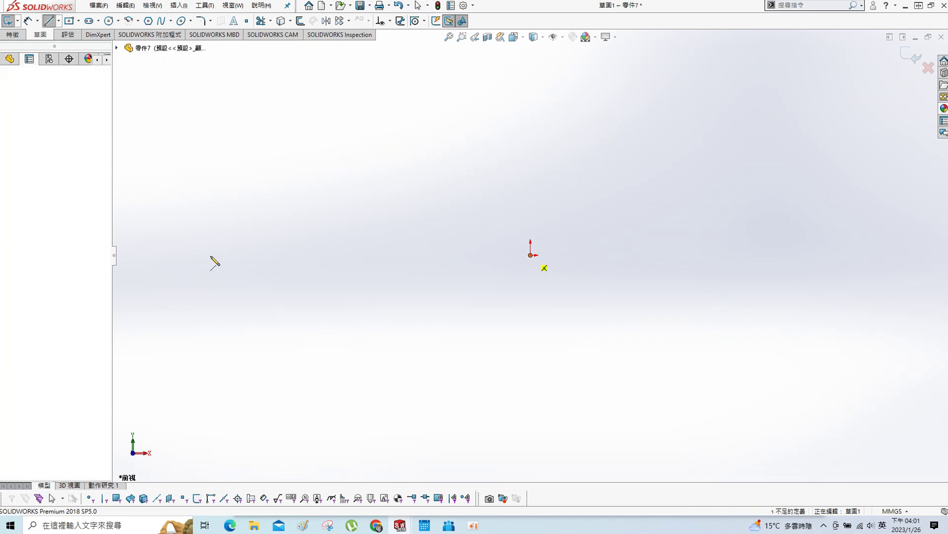
drag(531, 256, 202, 256)
key(Escape)
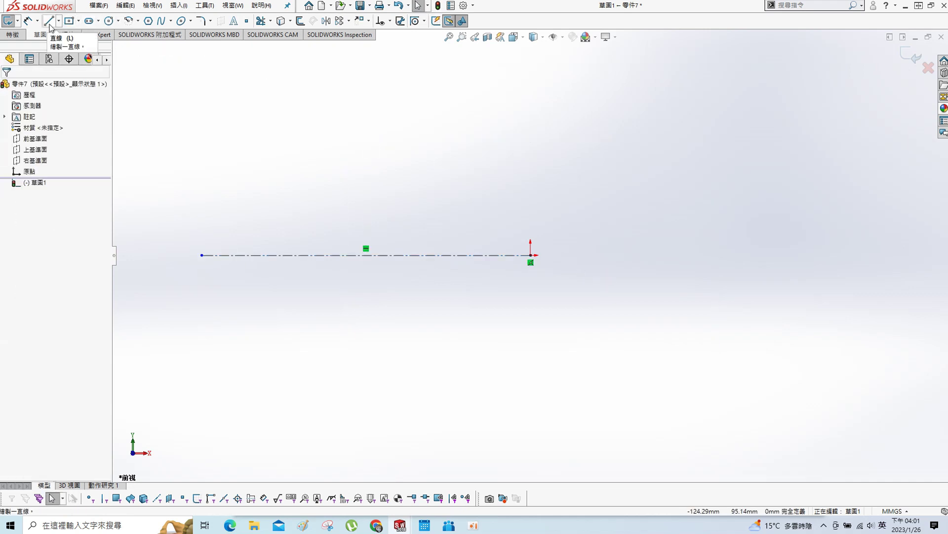
Step: Draw two centre-point arcs starting on the centerline and curving downward, the second larger
right_drag(642, 289, 642, 269)
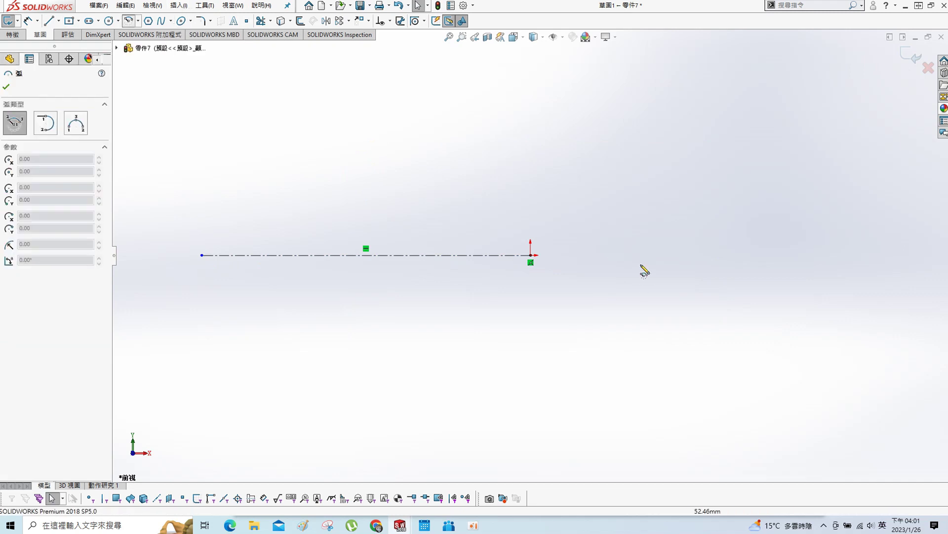
click(611, 256)
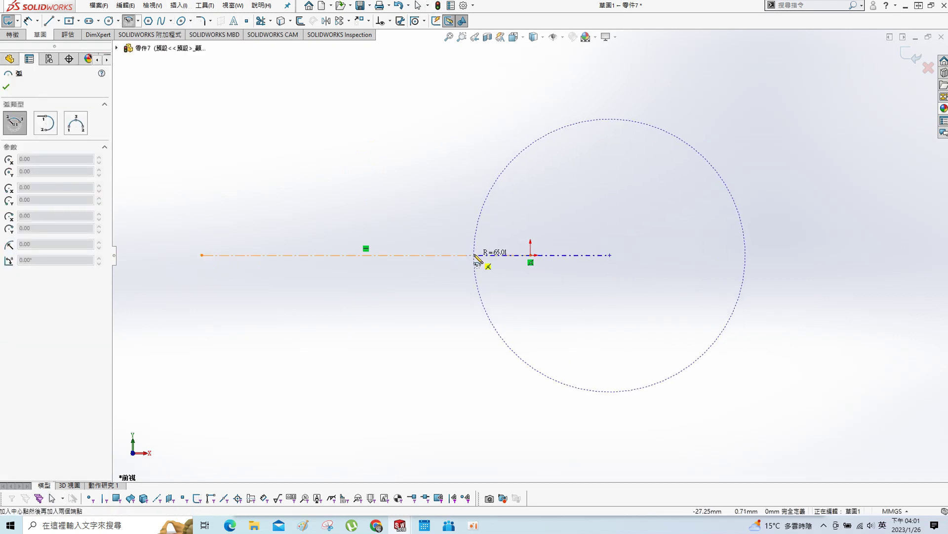
click(474, 255)
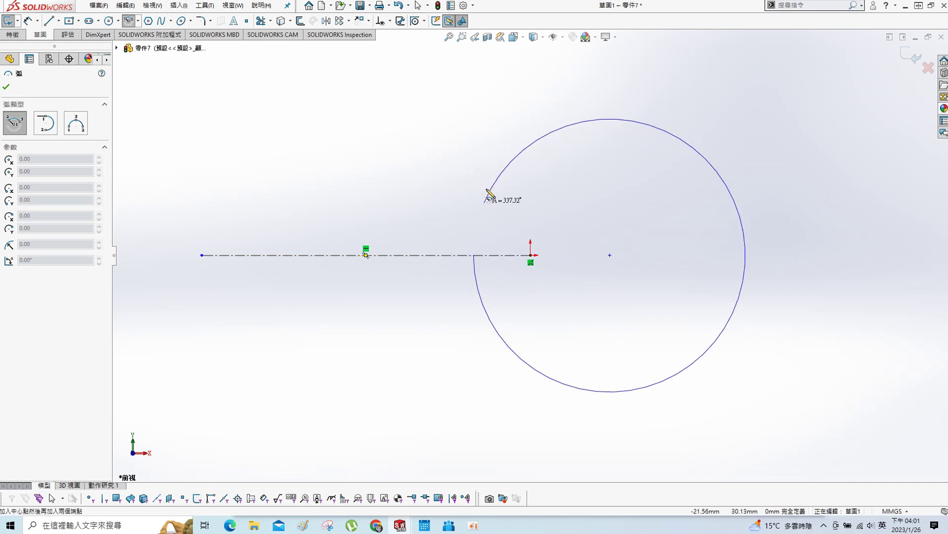
click(491, 376)
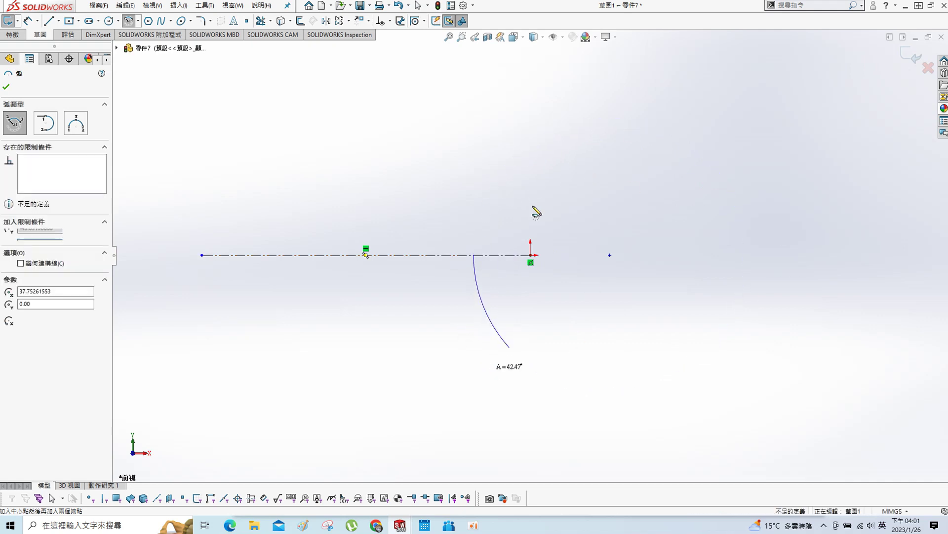
click(650, 255)
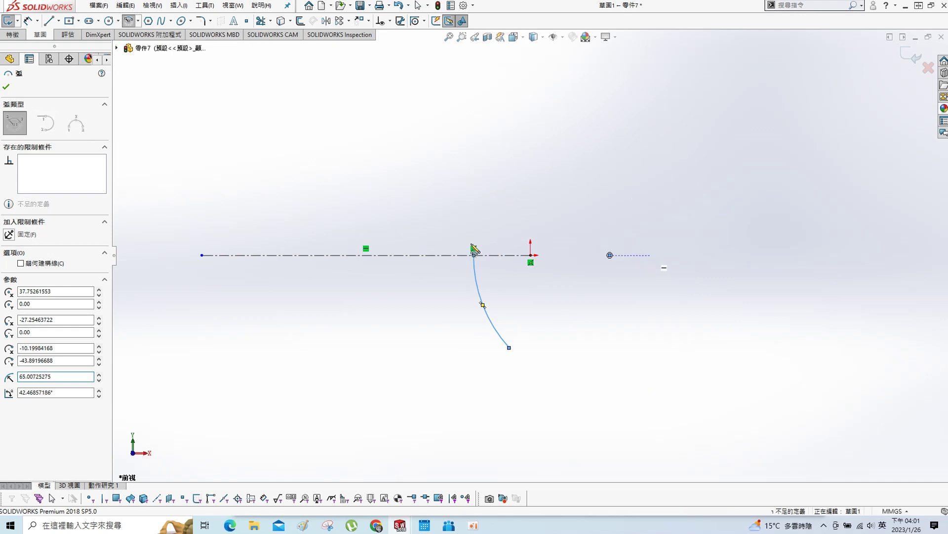
click(407, 256)
click(495, 396)
key(Escape)
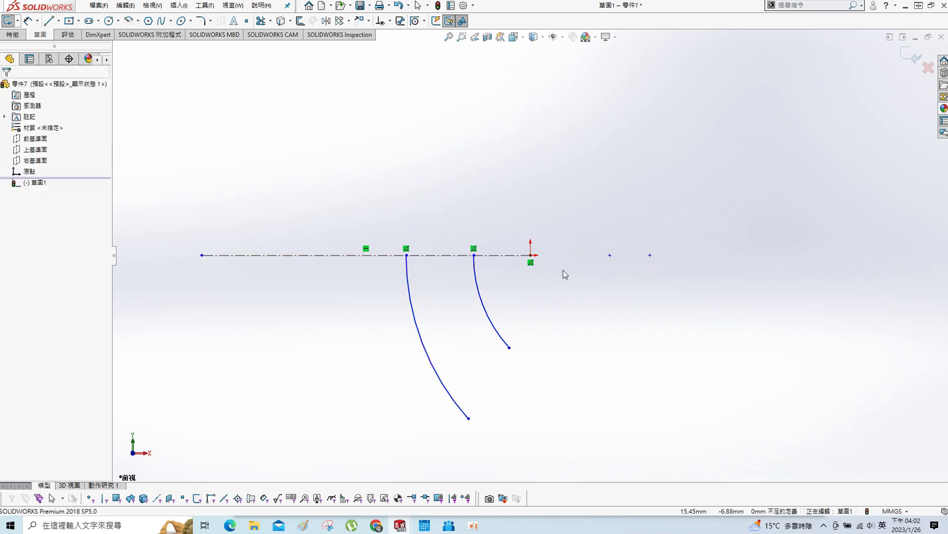
click(608, 255)
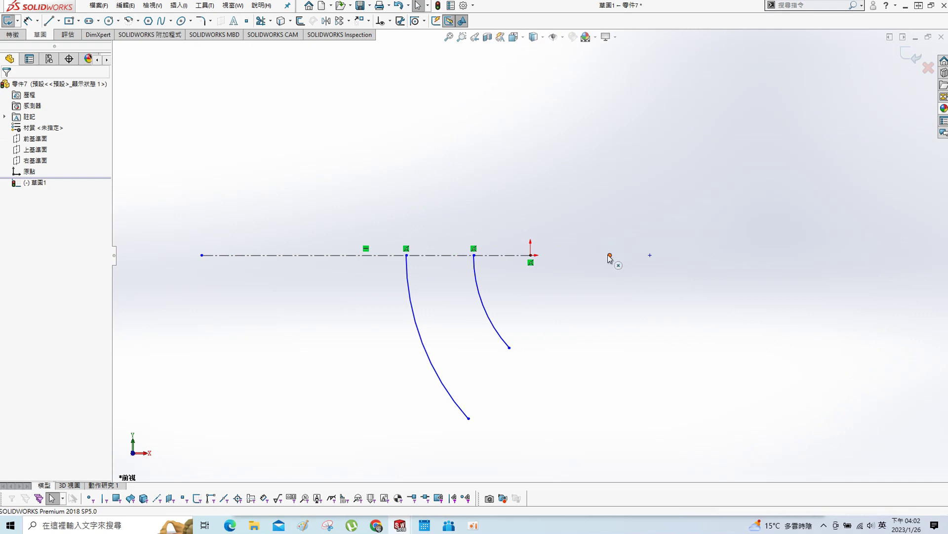
ctrl+click(508, 251)
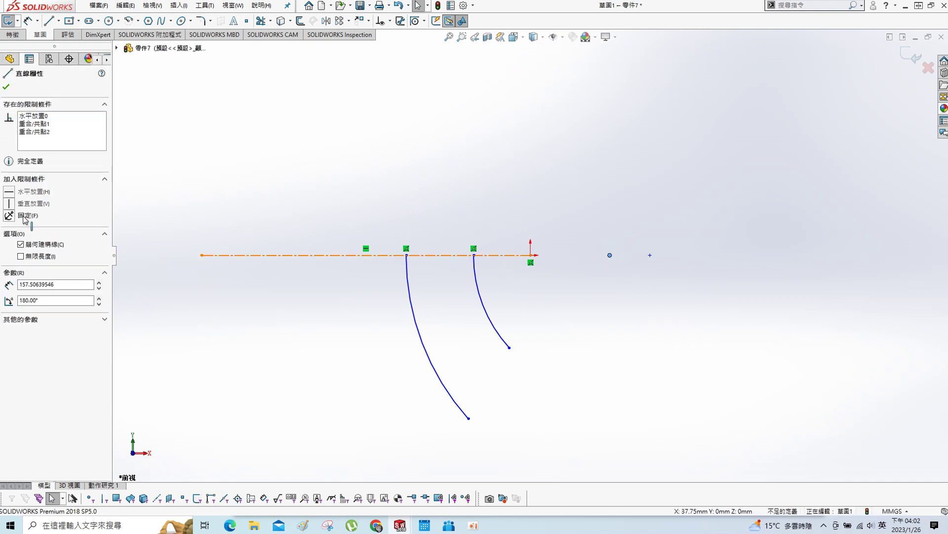
Step: Constrain both arc centre points to lie on the centerline
click(8, 259)
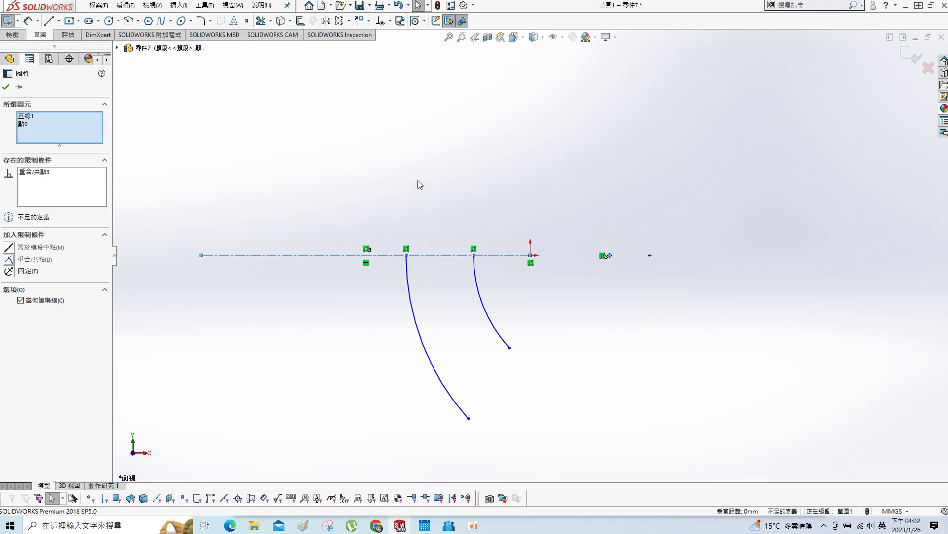
click(418, 184)
click(650, 256)
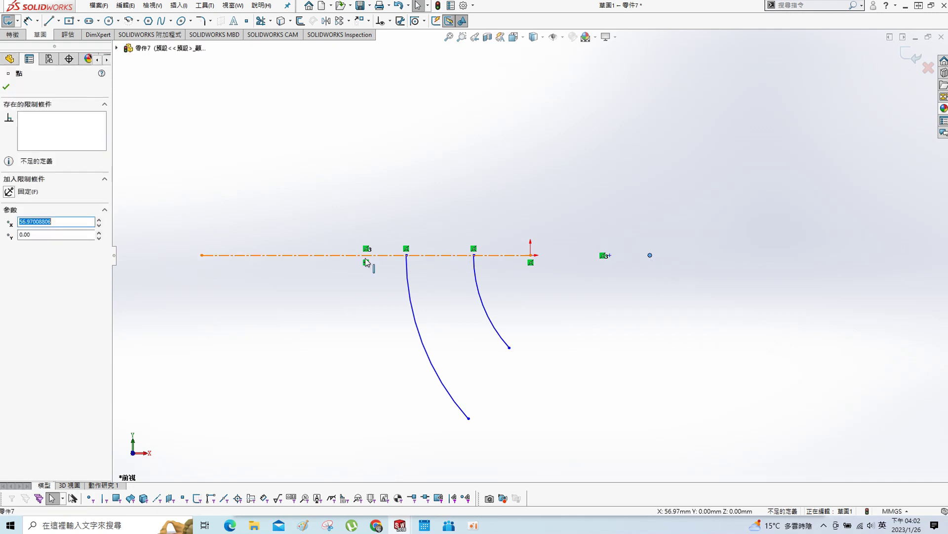
click(27, 222)
ctrl+click(297, 255)
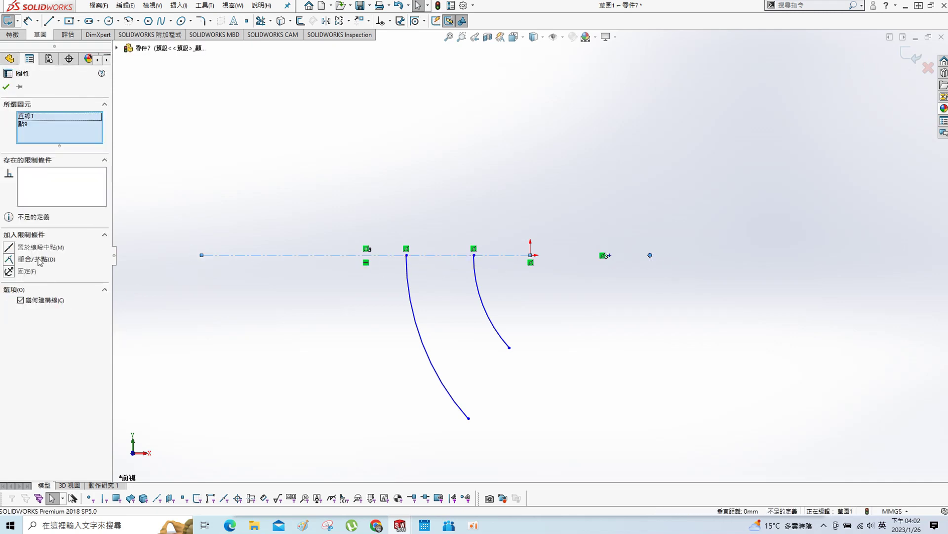
click(11, 259)
click(276, 208)
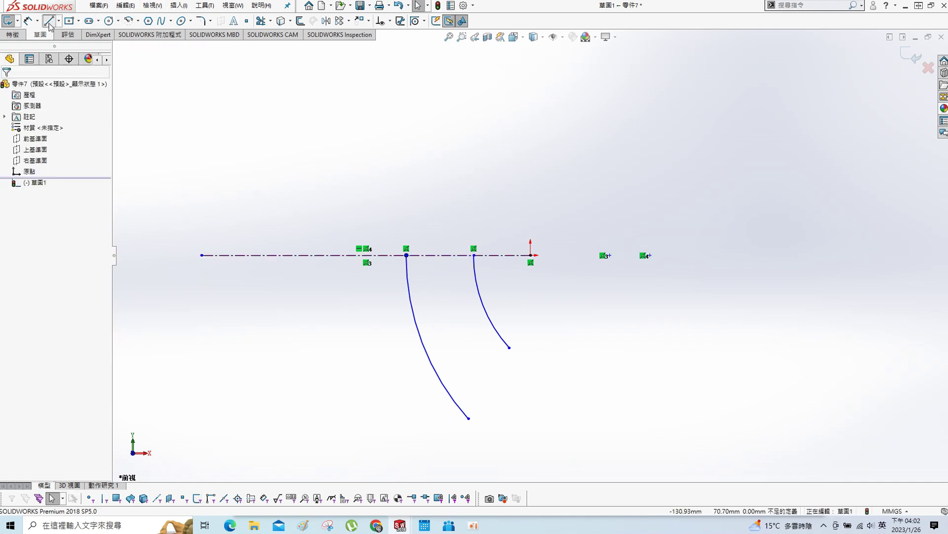
Step: Draw the right edge, bottom segment and top centerline line, joining the loose corner to the arc end
key(l)
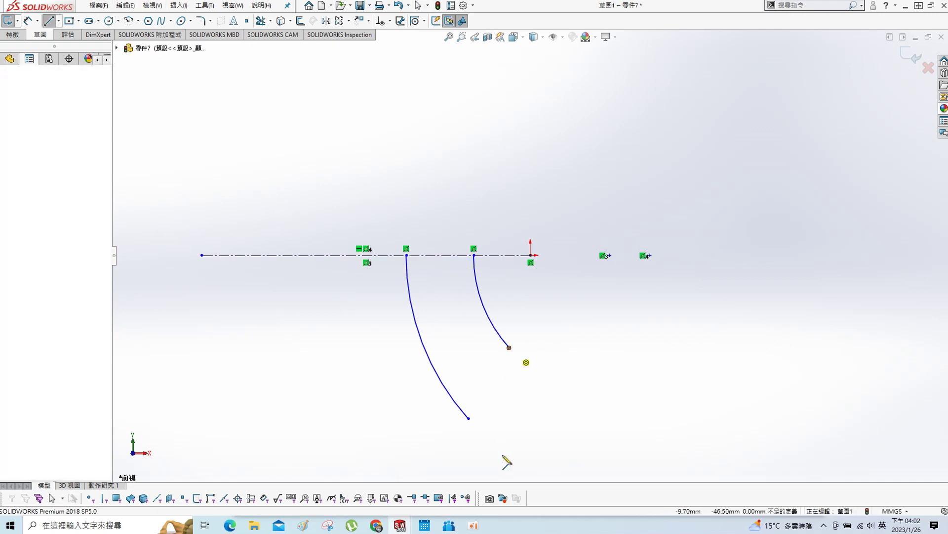
click(509, 448)
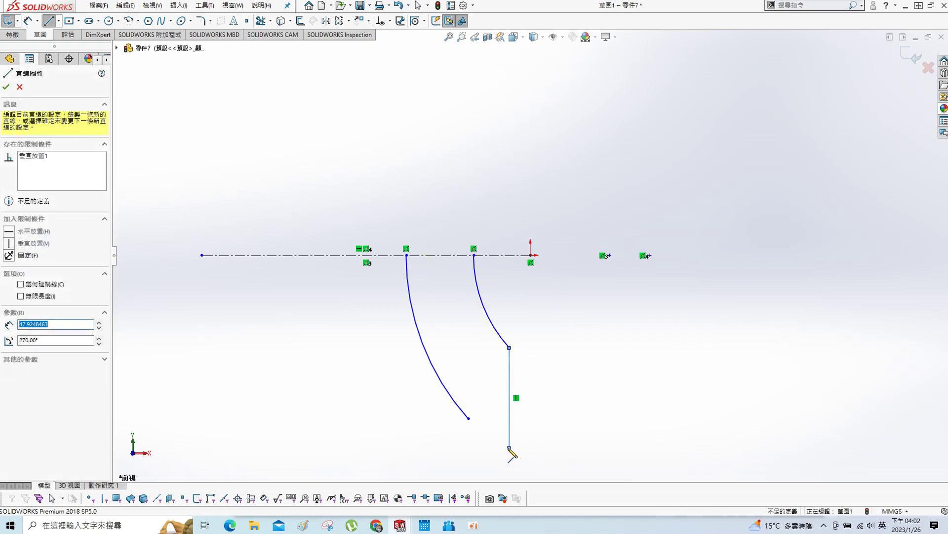
click(469, 448)
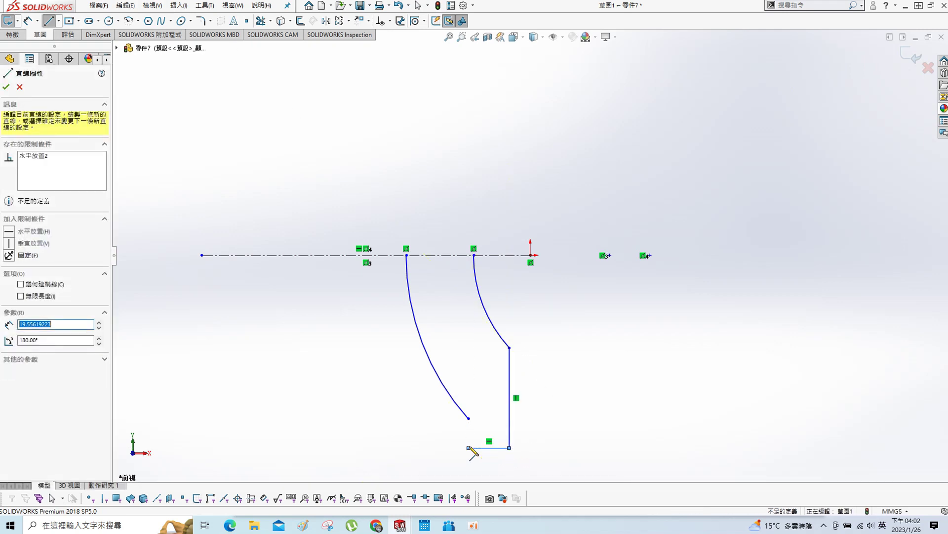
click(469, 419)
click(407, 255)
click(474, 255)
key(Escape)
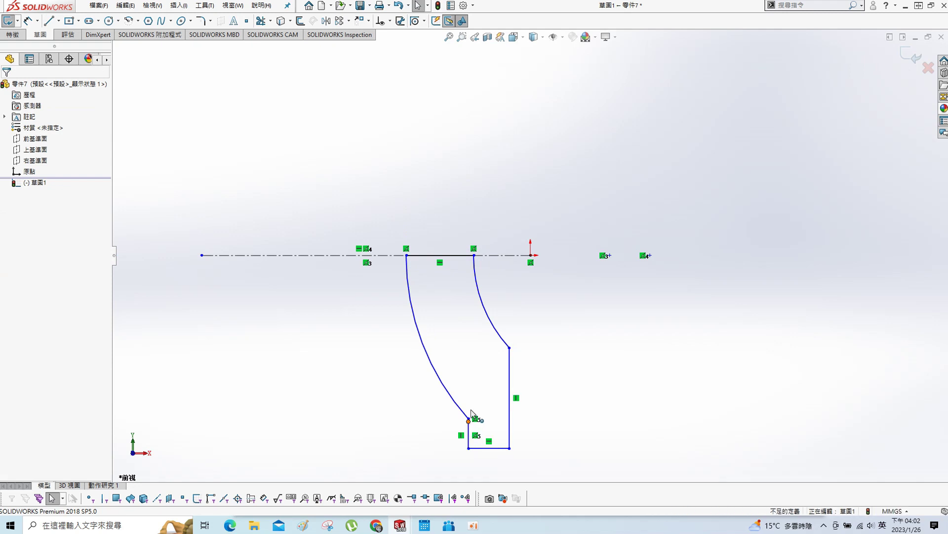
click(469, 419)
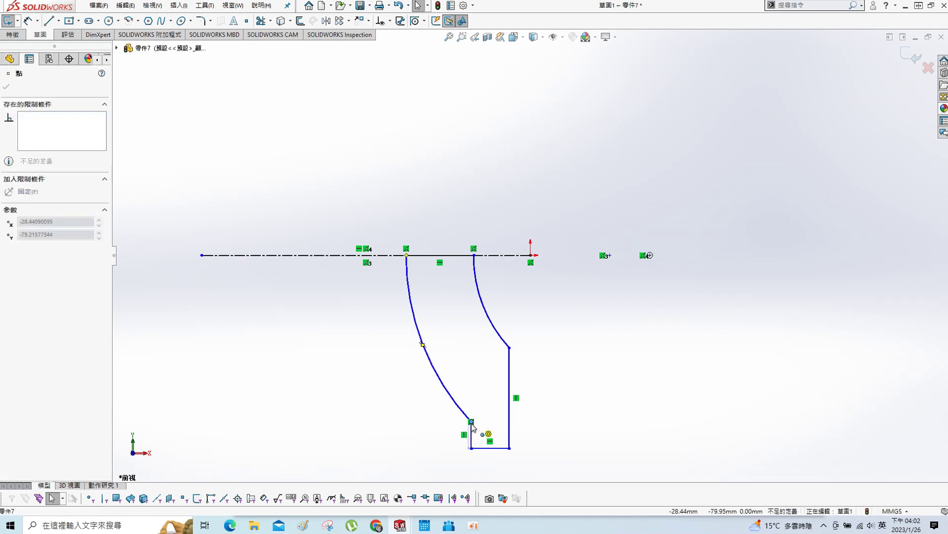
drag(474, 429, 469, 424)
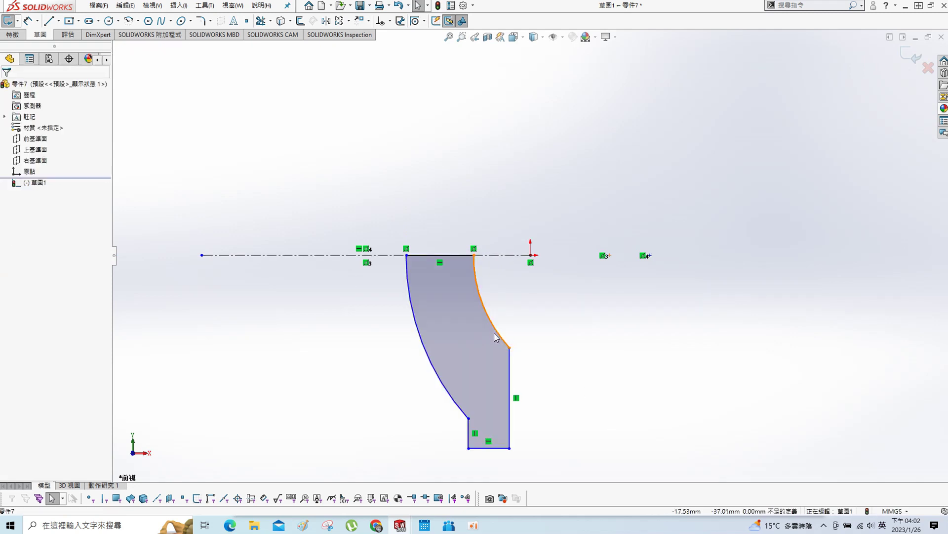
Step: Pull the right arc's lower endpoint further down
drag(510, 347, 510, 387)
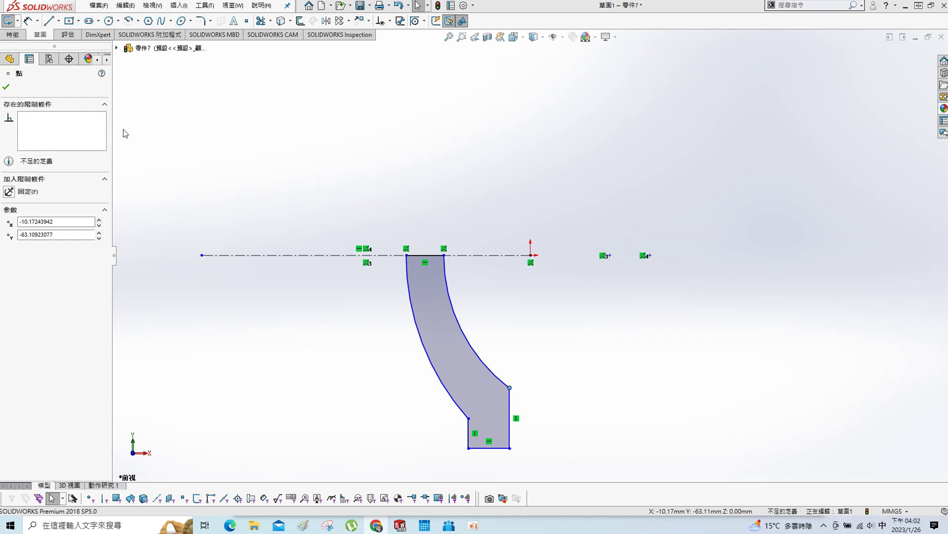
click(6, 88)
key(s)
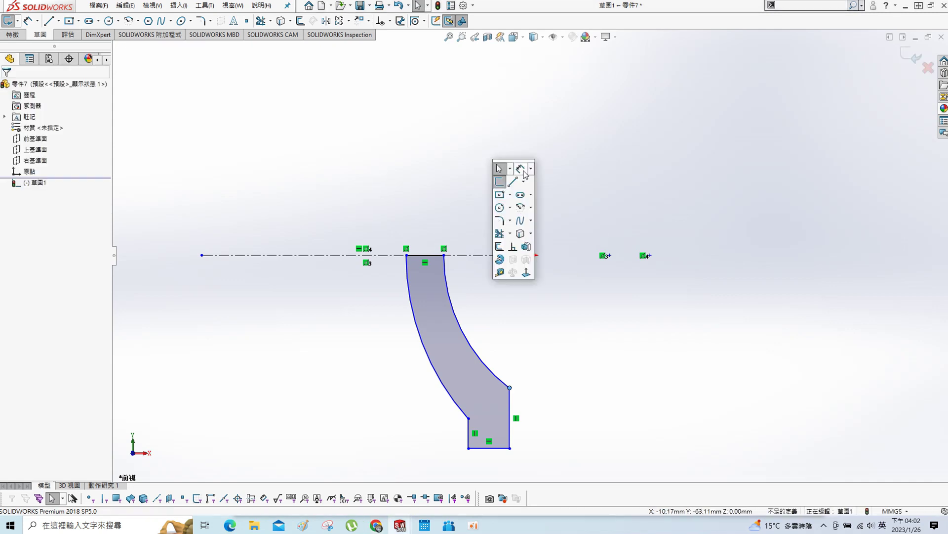
click(503, 178)
click(417, 360)
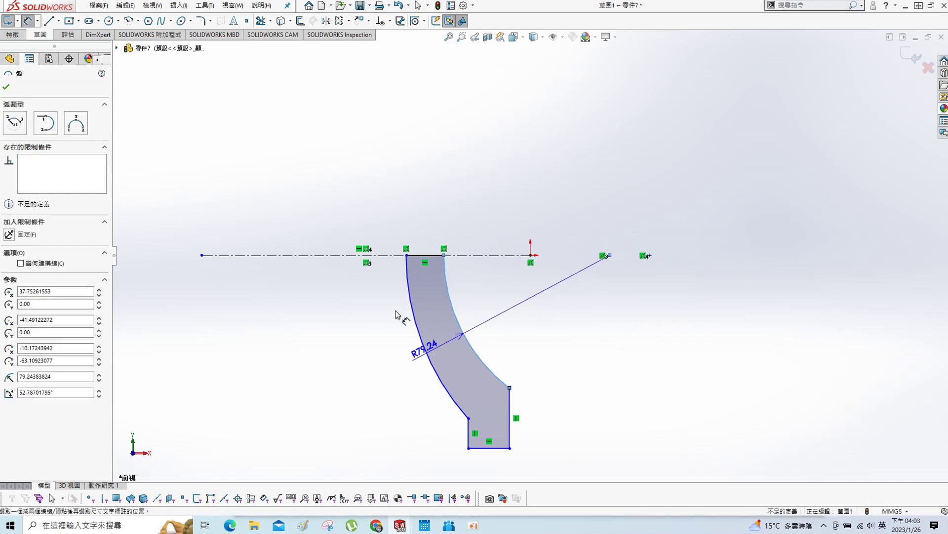
key(Escape)
Step: Dimension the bottom edge from the centerline at 20
key(s)
click(301, 310)
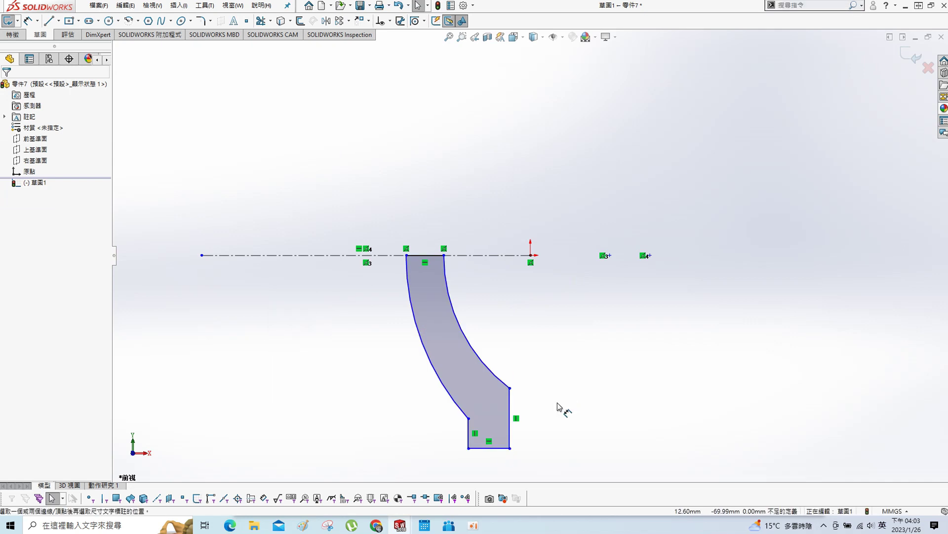
click(510, 447)
click(509, 256)
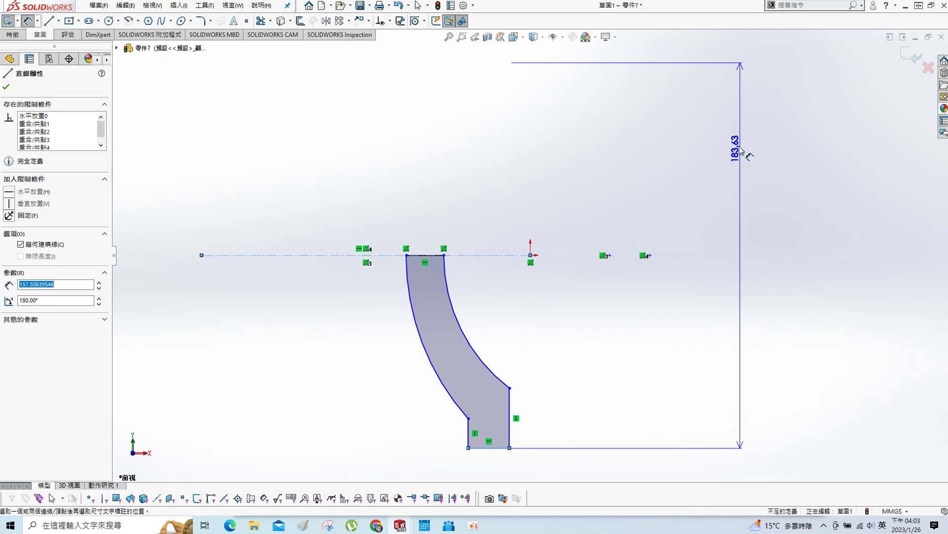
click(756, 156)
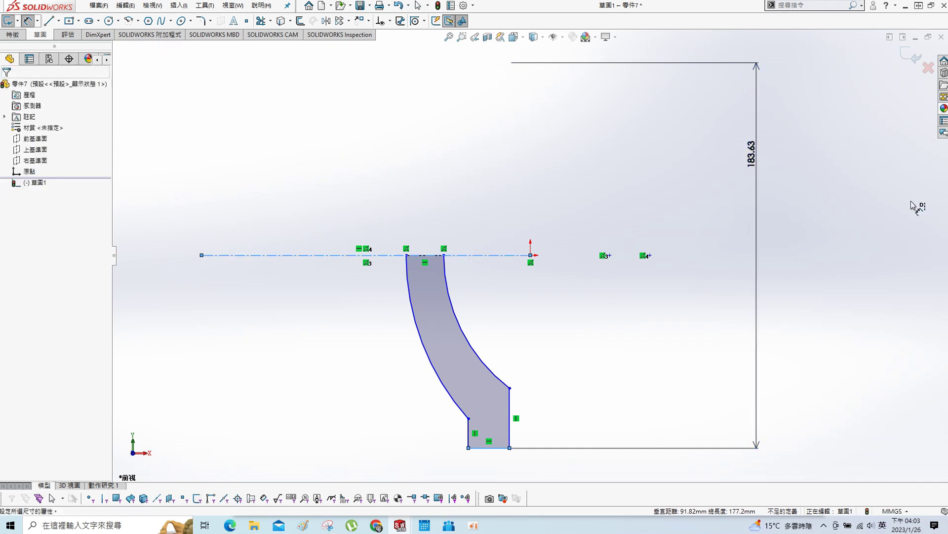
text(320)
key(Return)
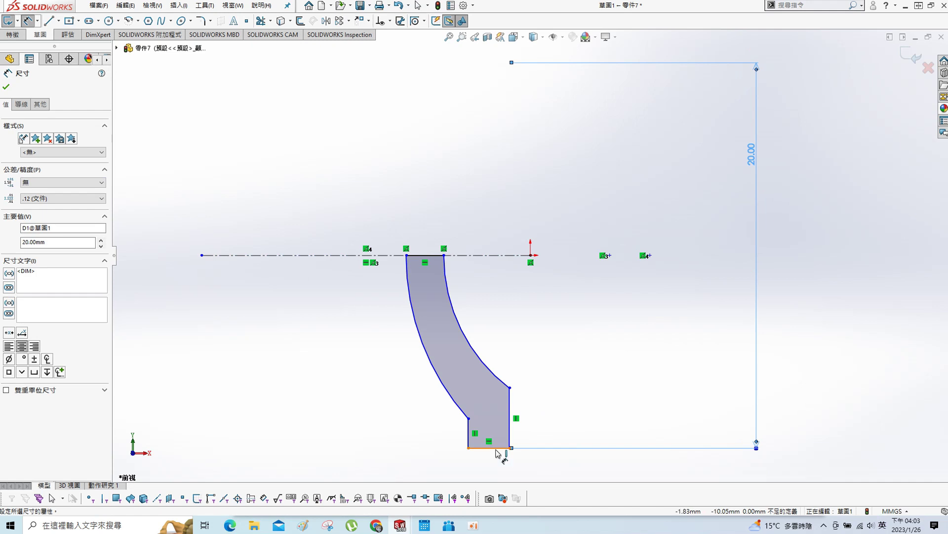
Step: Give the right arc a radius of 10 and the left arc a radius of 8
click(416, 388)
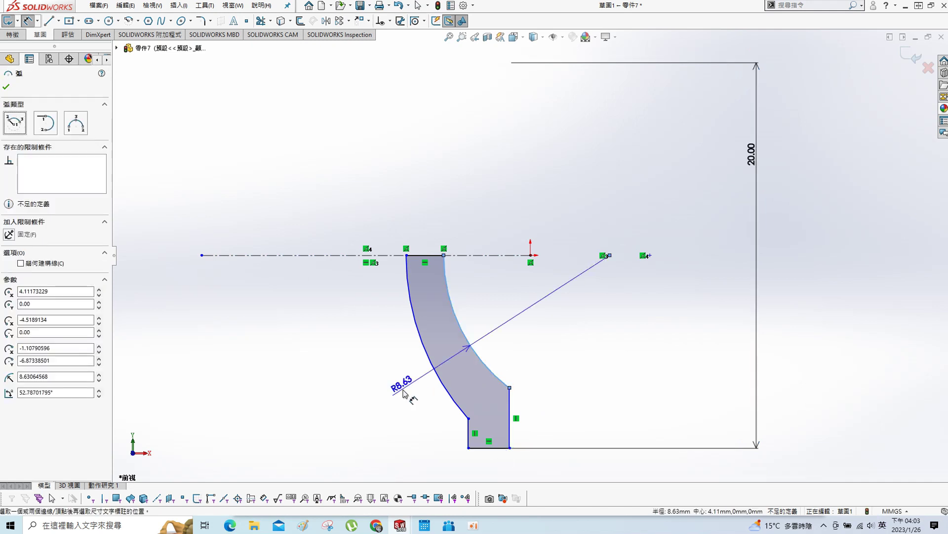
click(409, 395)
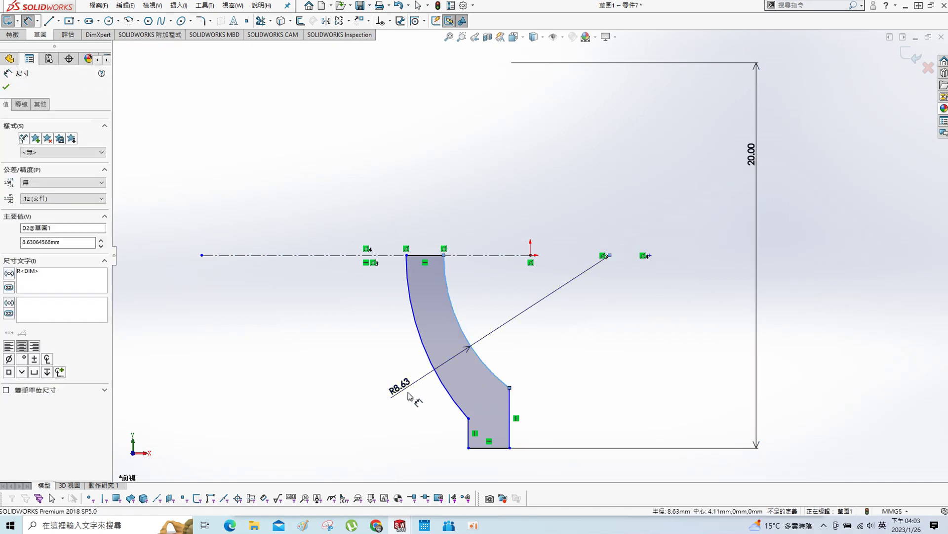
text(10)
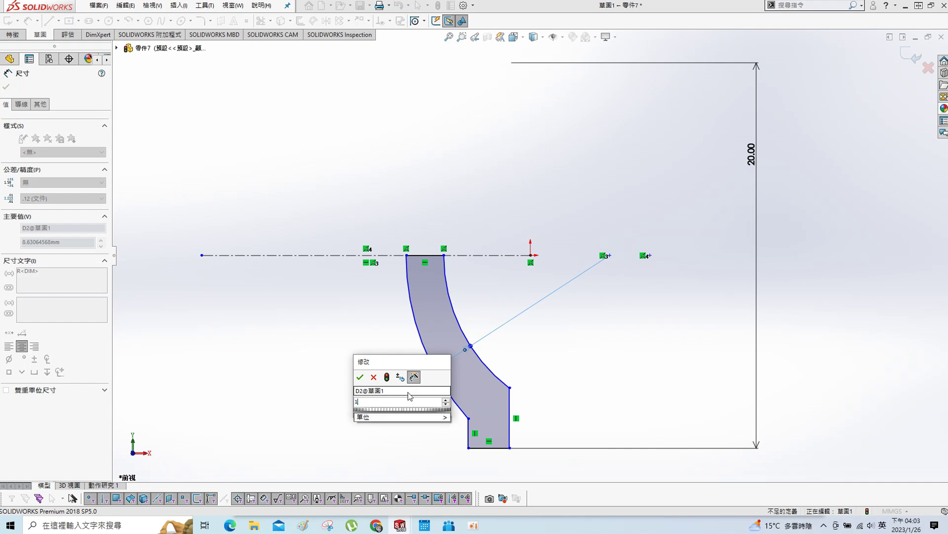
key(Return)
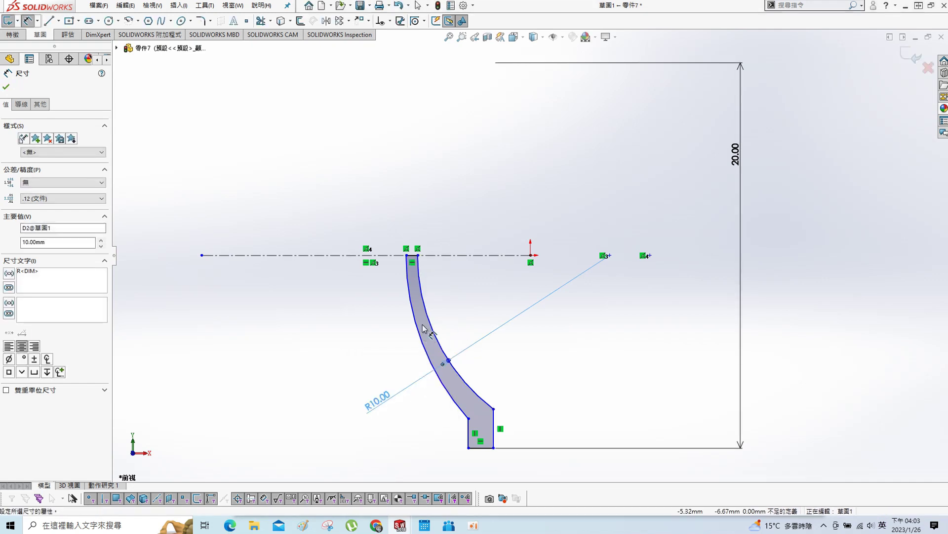
click(418, 328)
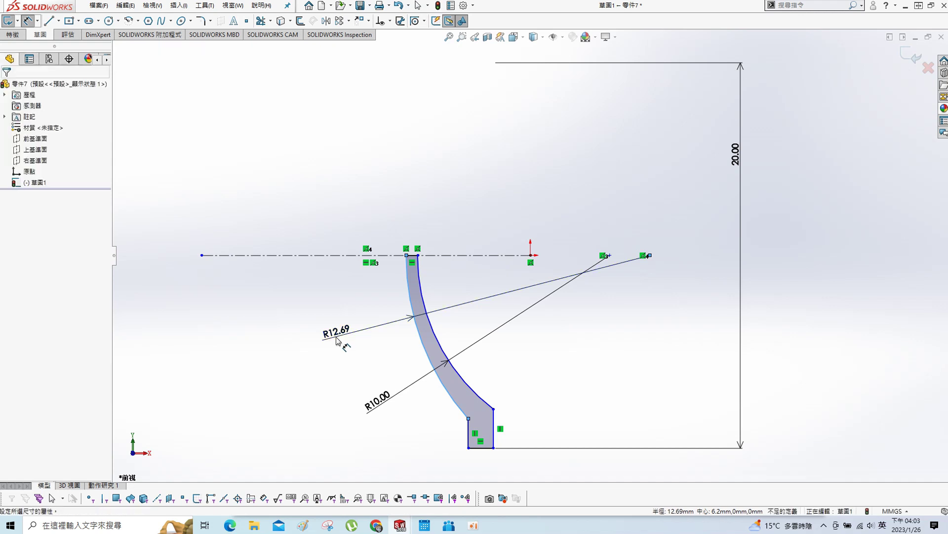
click(337, 339)
text(8)
key(Return)
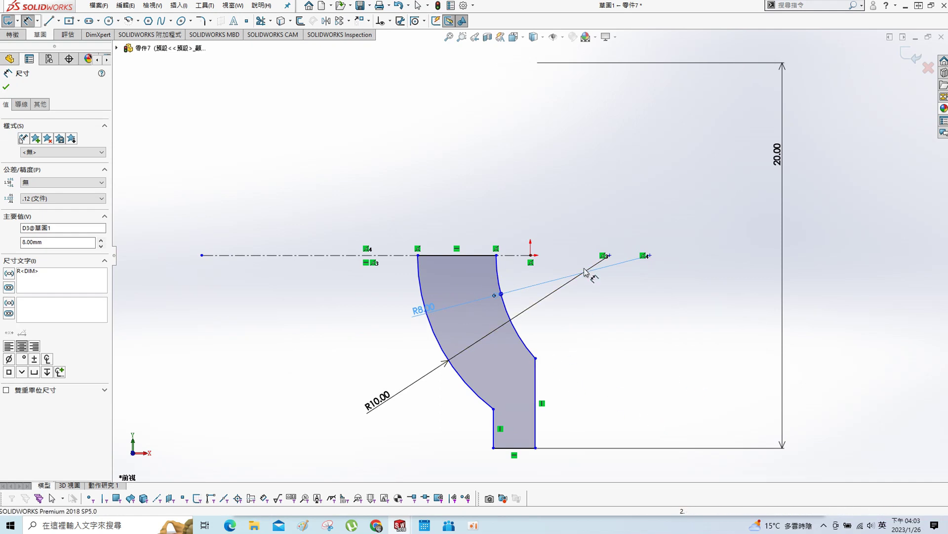
Step: Make the right vertical edge coincident with the sketch origin
key(Escape)
click(536, 405)
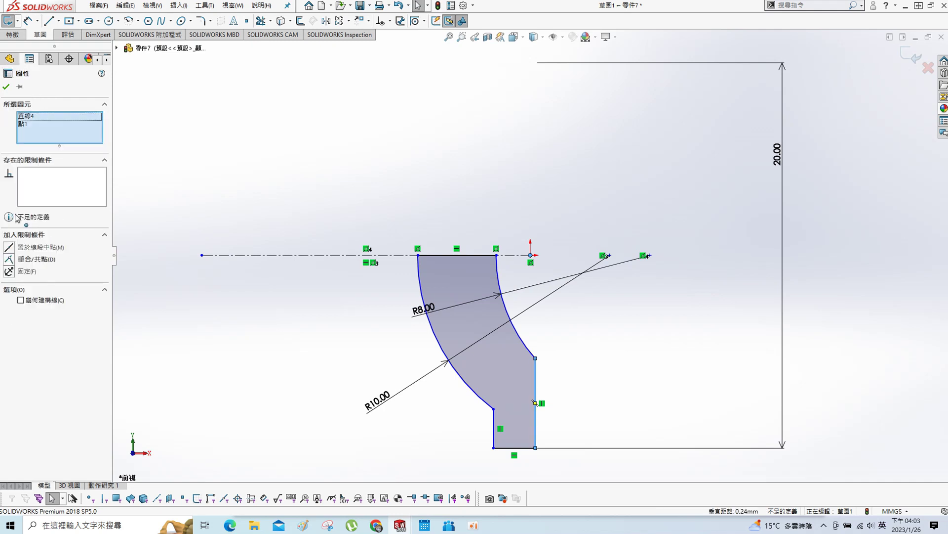
click(10, 259)
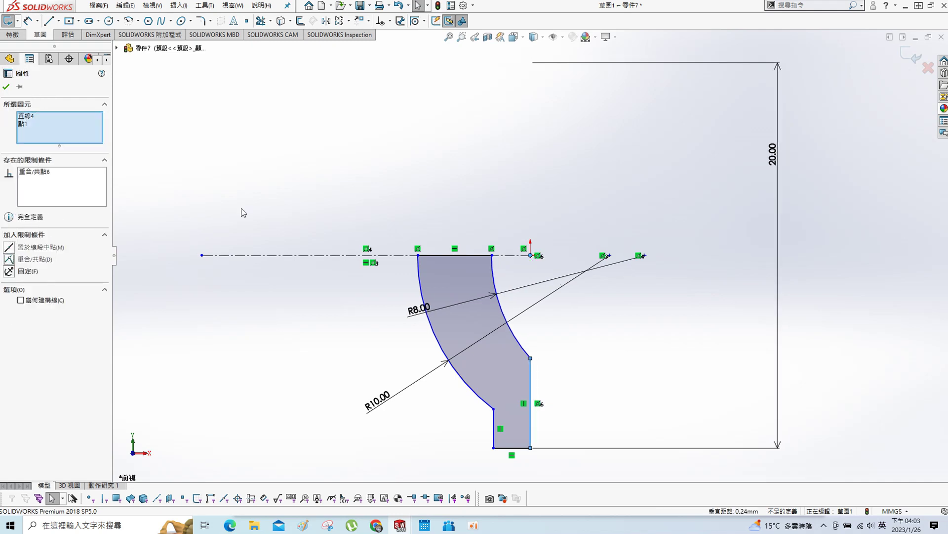
click(6, 86)
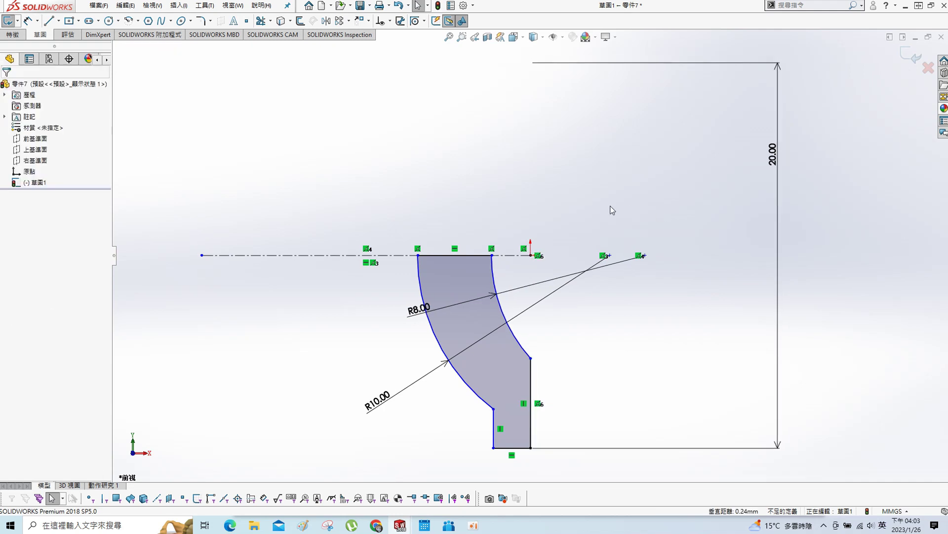
Step: Dimension the arc-end point's height from the centerline at 12
key(s)
click(673, 213)
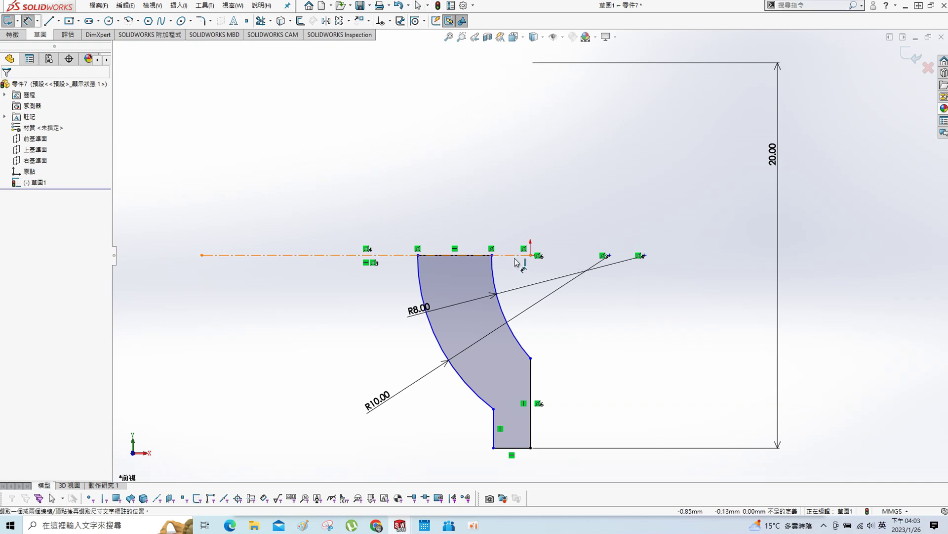
click(531, 359)
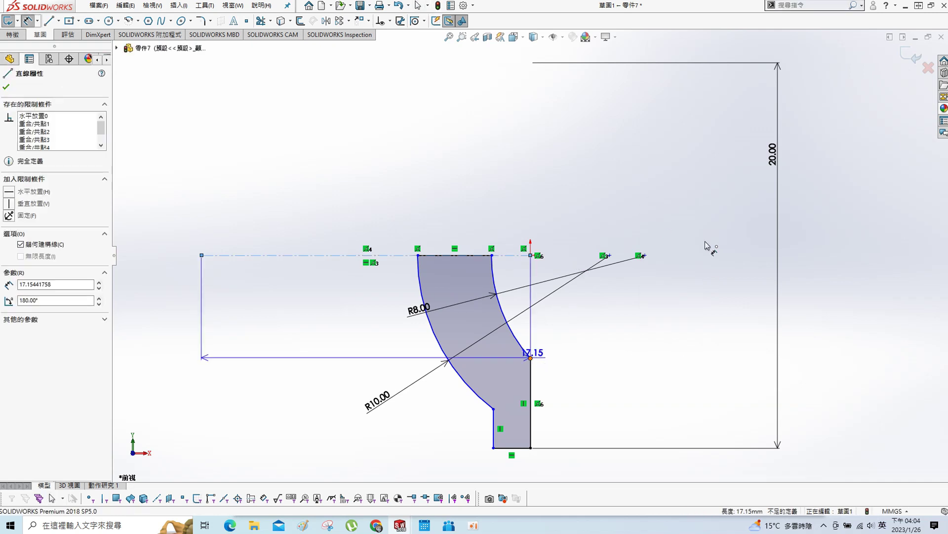
click(692, 218)
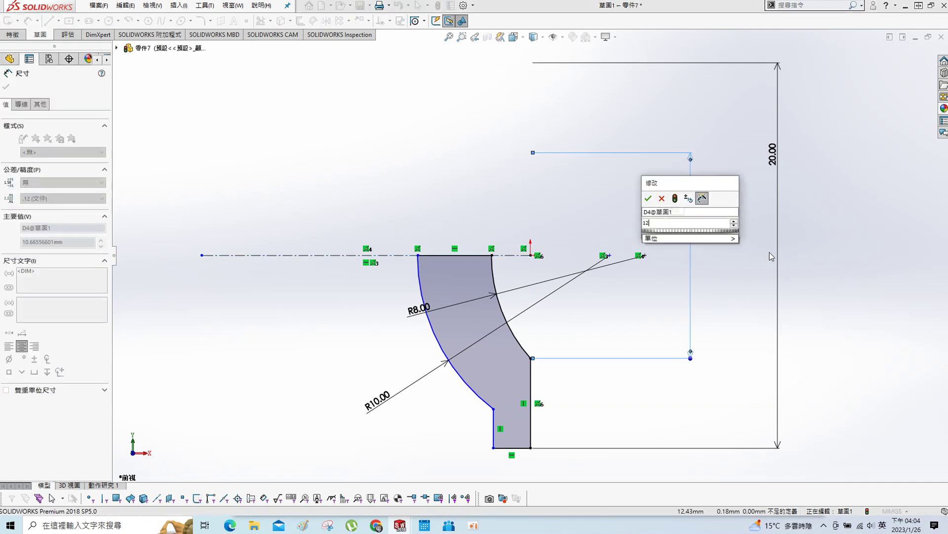
text(12)
key(Return)
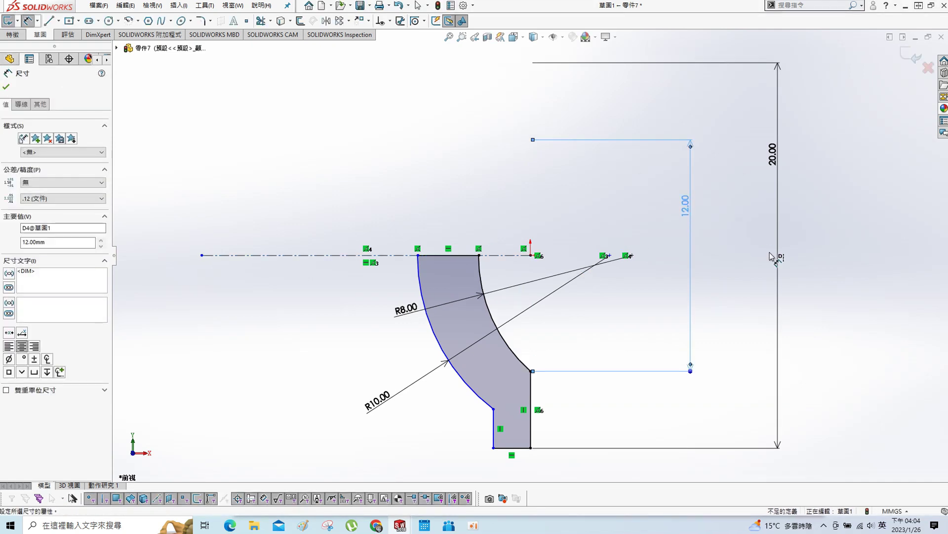
Step: Dimension the bottom edge width at 1.50
click(512, 448)
click(508, 255)
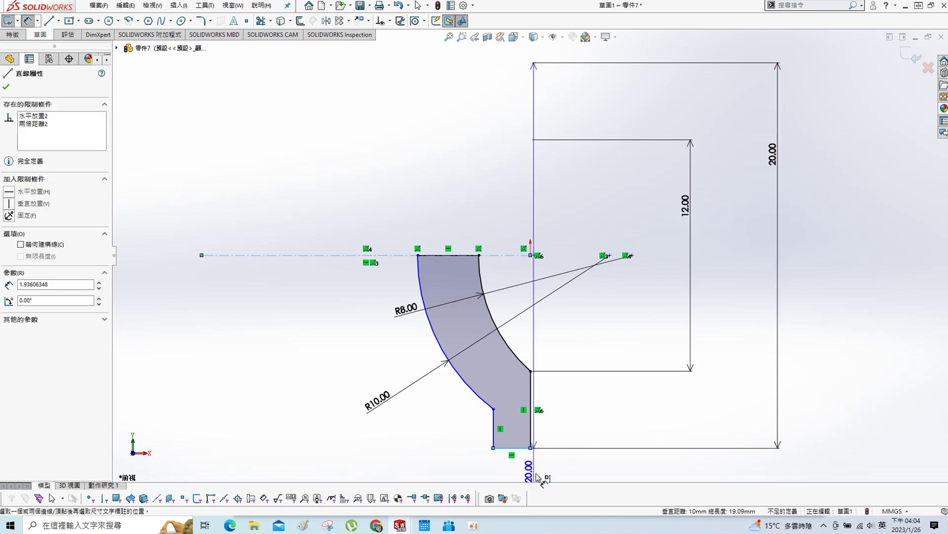
key(Escape)
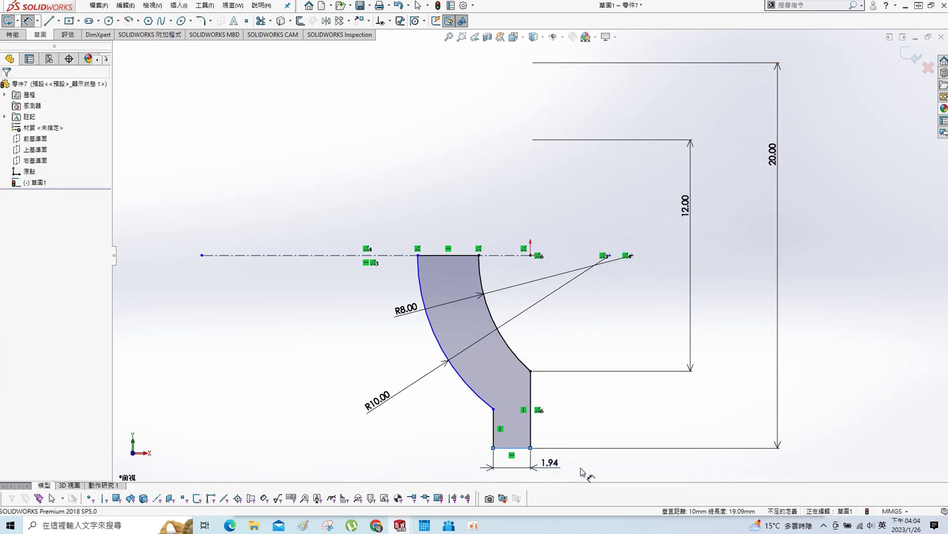
click(583, 471)
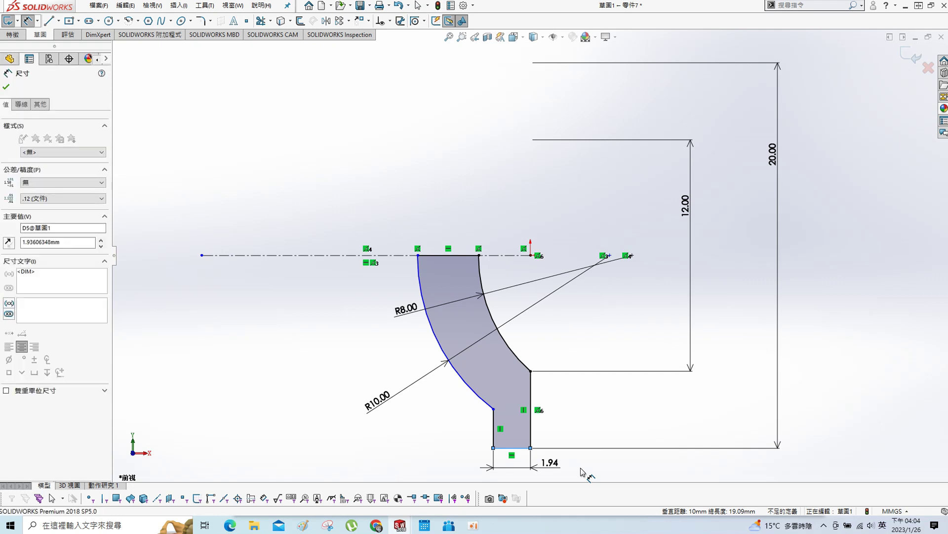
click(633, 384)
text(1.5)
key(Return)
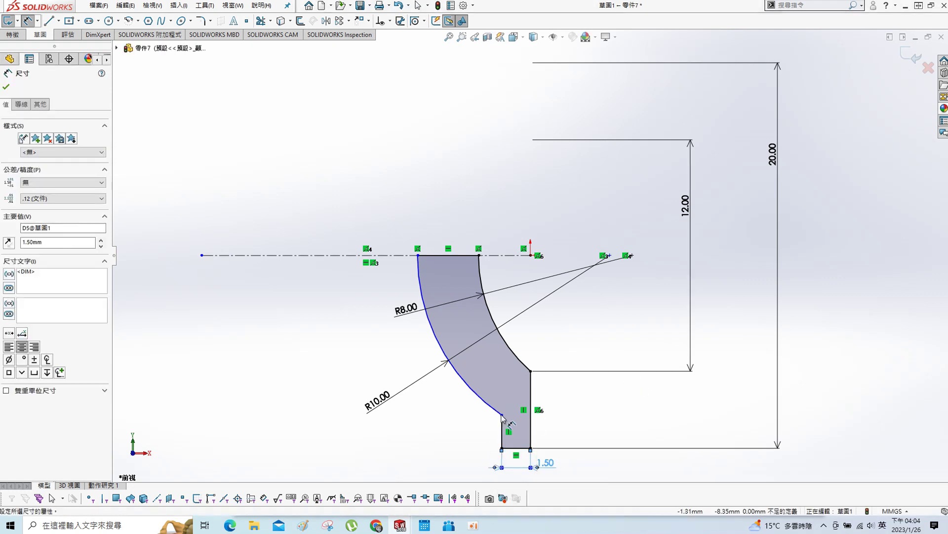
Step: Dimension the left arc's lower endpoint height from the centerline
click(502, 415)
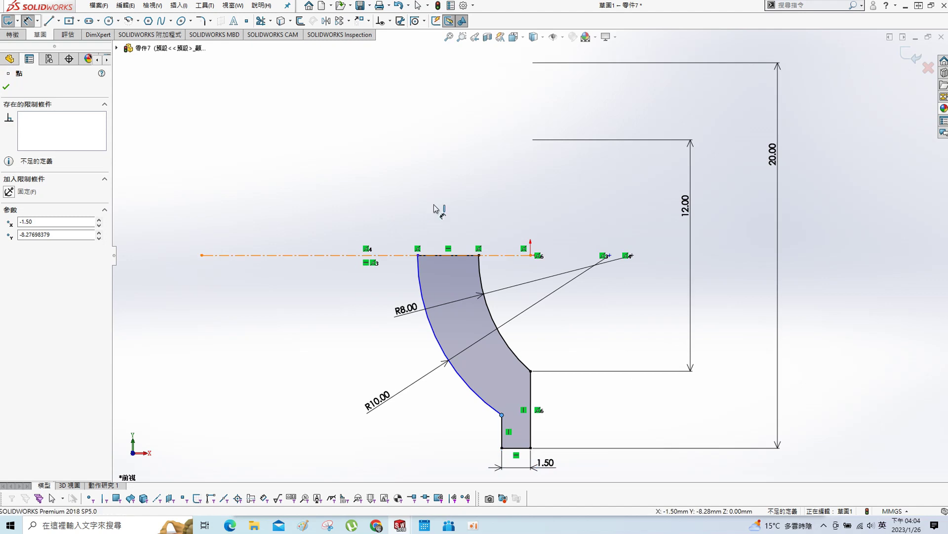
click(561, 204)
click(716, 212)
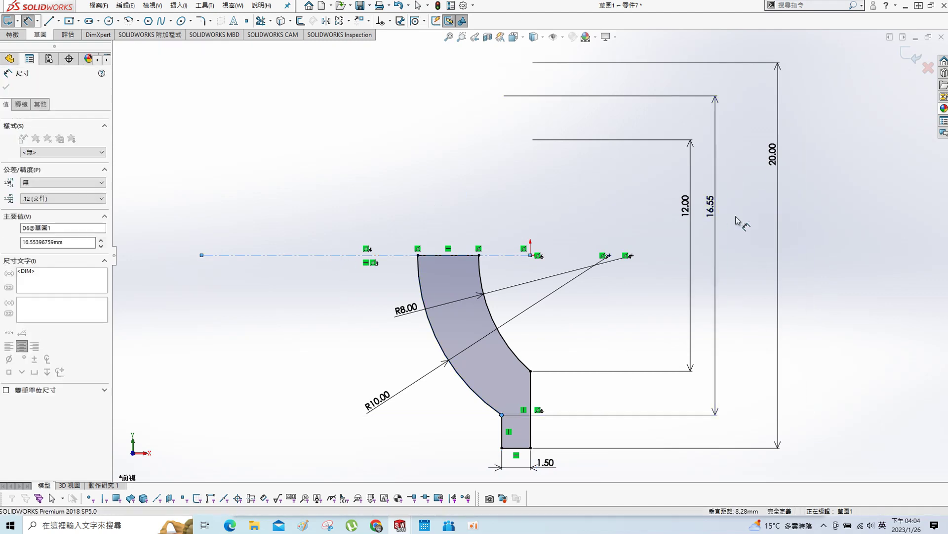
text(3)
key(Return)
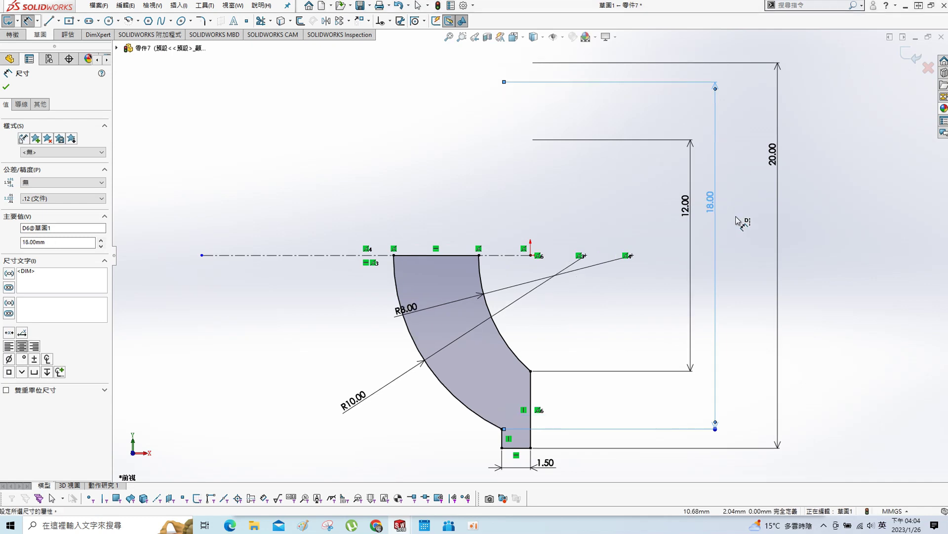
key(Escape)
Step: Change the inner arc radius from 8 to 6, then to 10
click(406, 309)
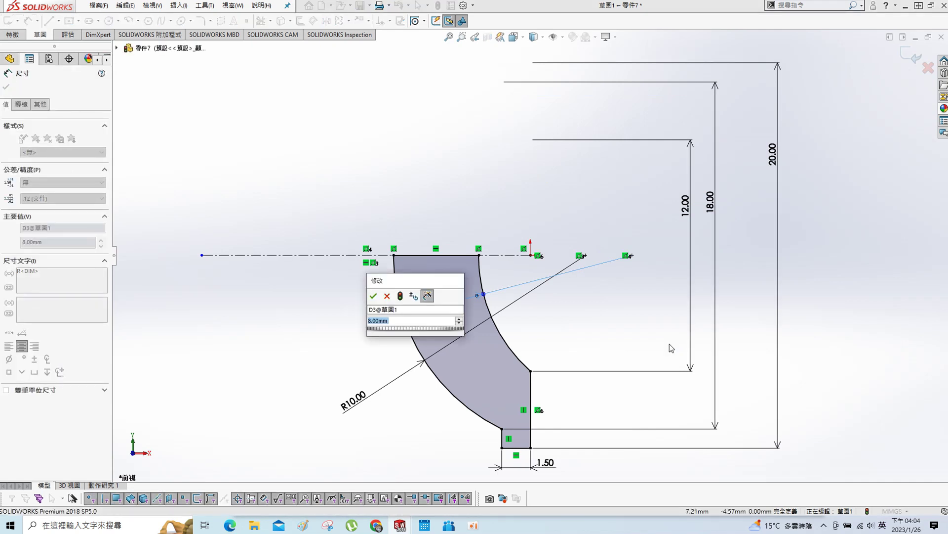
text(6)
key(Return)
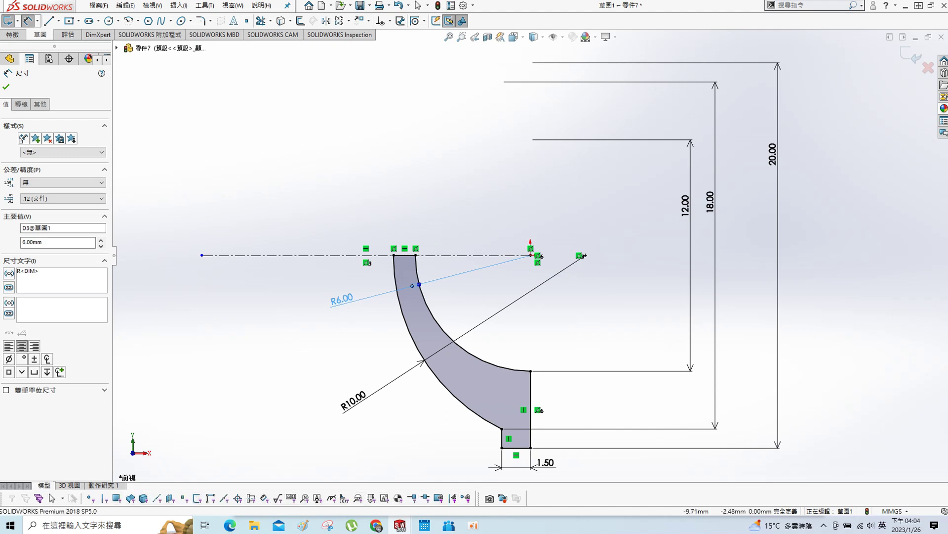
click(664, 287)
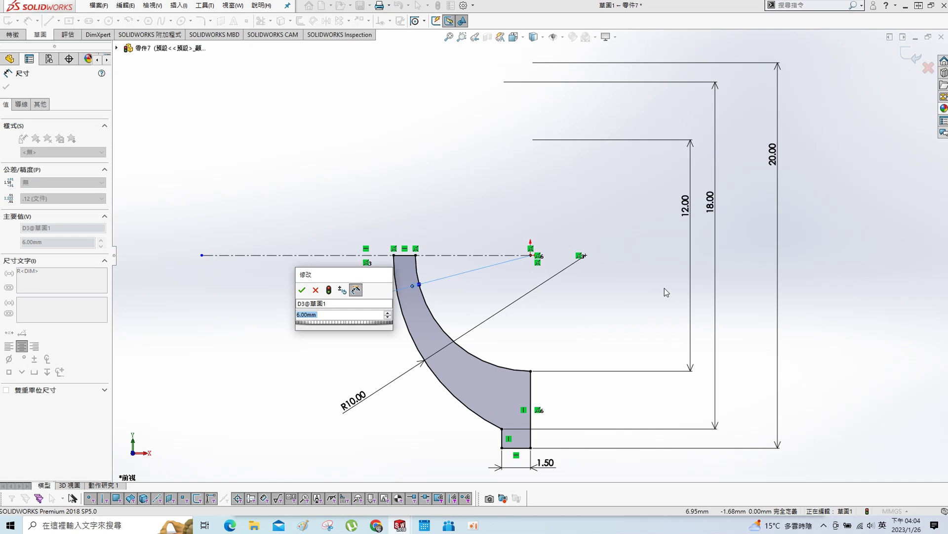
text(10)
key(Return)
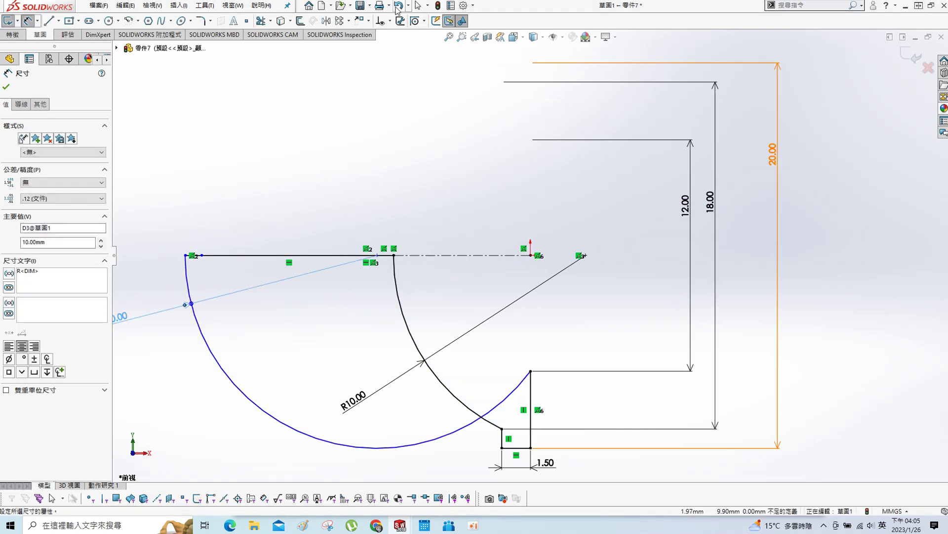
Step: Undo the 10 mm radius, try setting R10.00 to 8, dismiss the error and undo again
key(Escape)
click(397, 8)
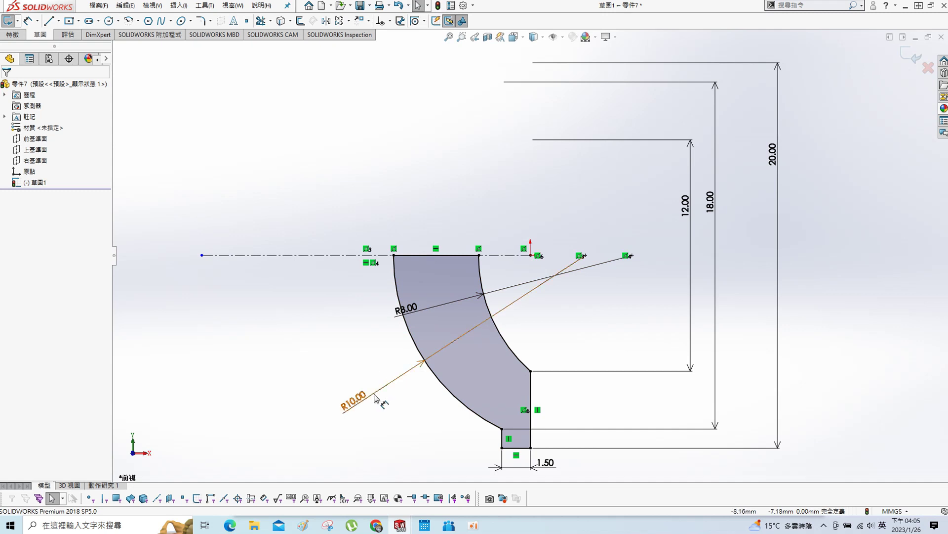
click(487, 282)
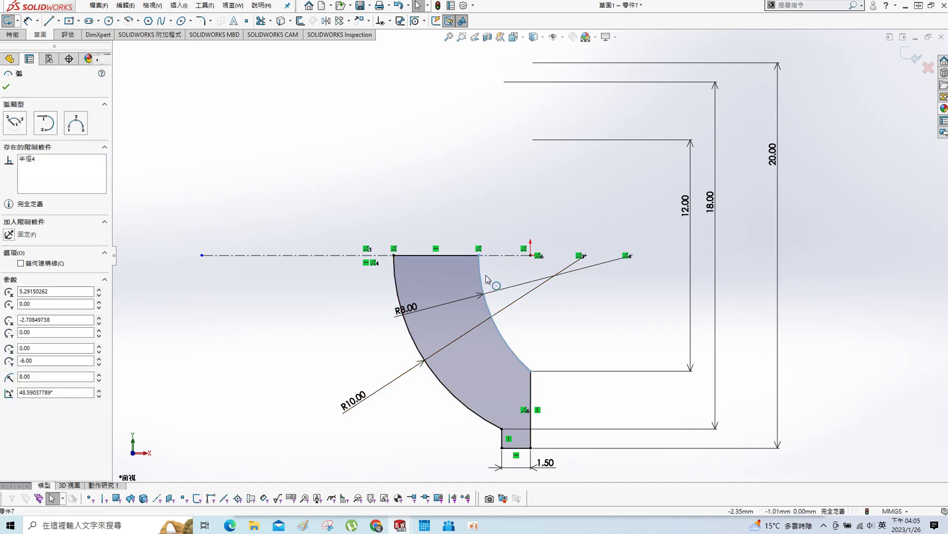
click(420, 364)
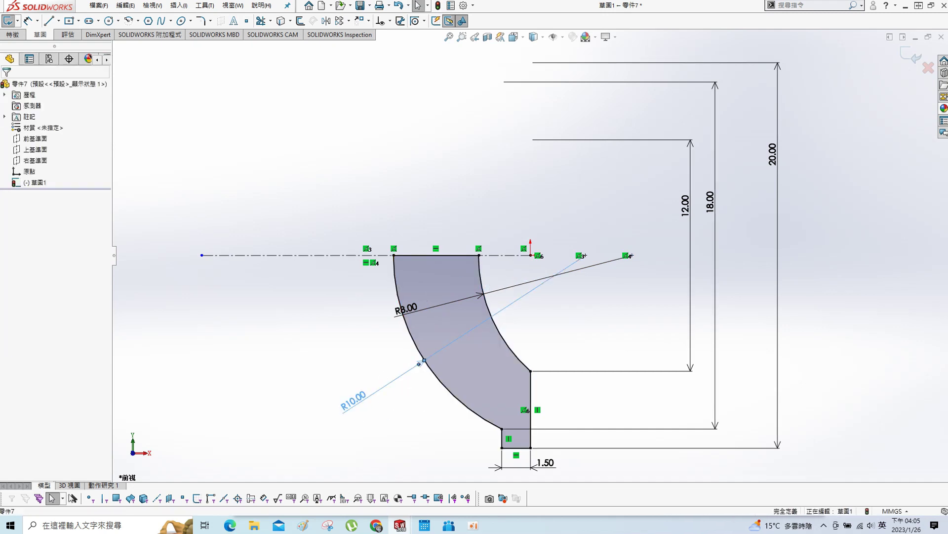
double_click(375, 408)
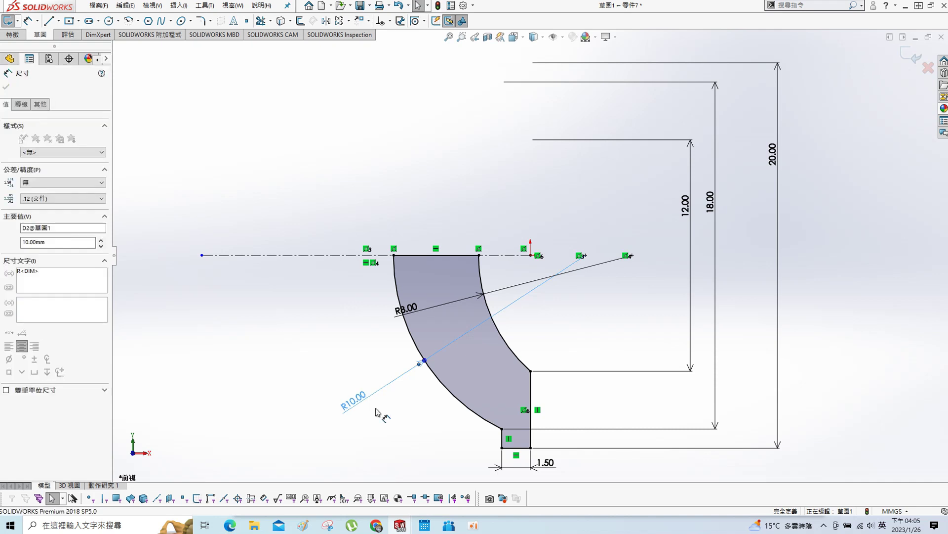
text(8)
key(Return)
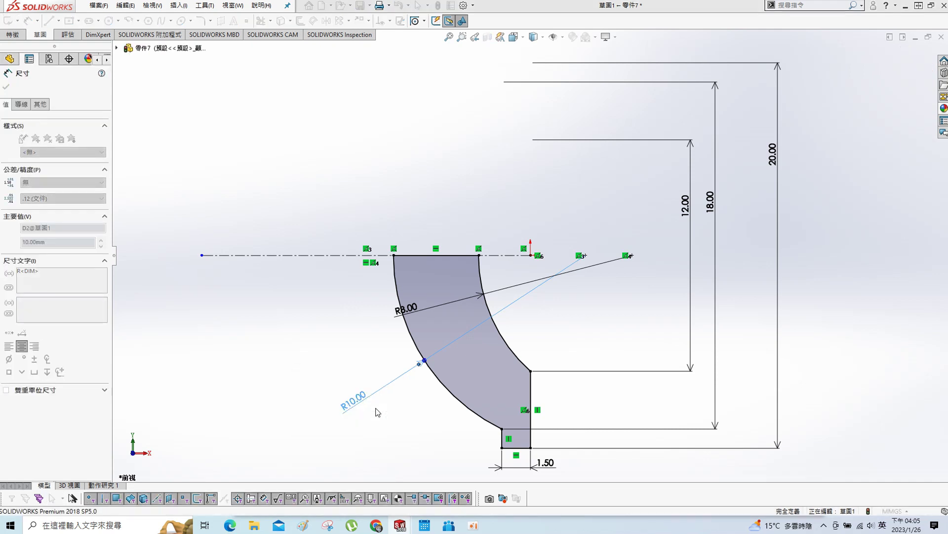
click(536, 260)
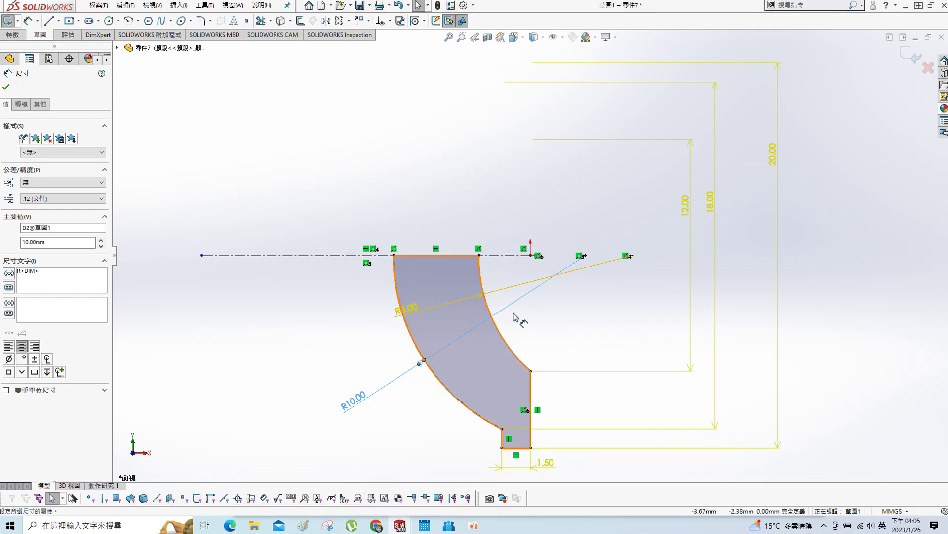
key(Escape)
click(398, 5)
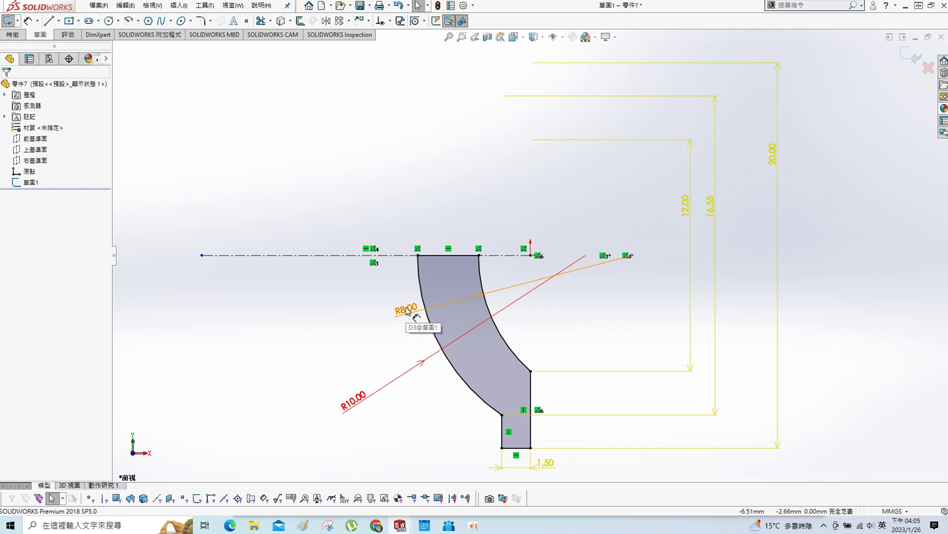
Step: Delete the 1.50 bottom width dimension
double_click(547, 463)
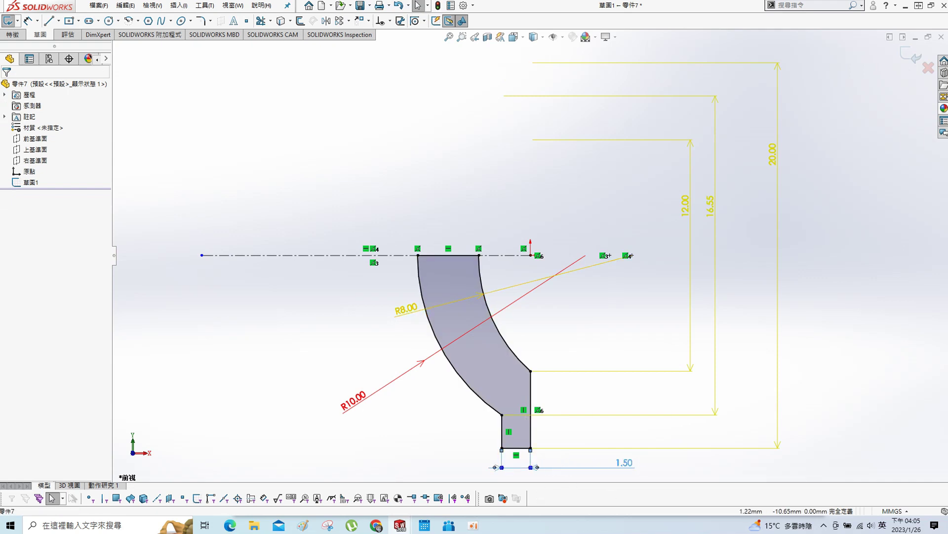
key(Delete)
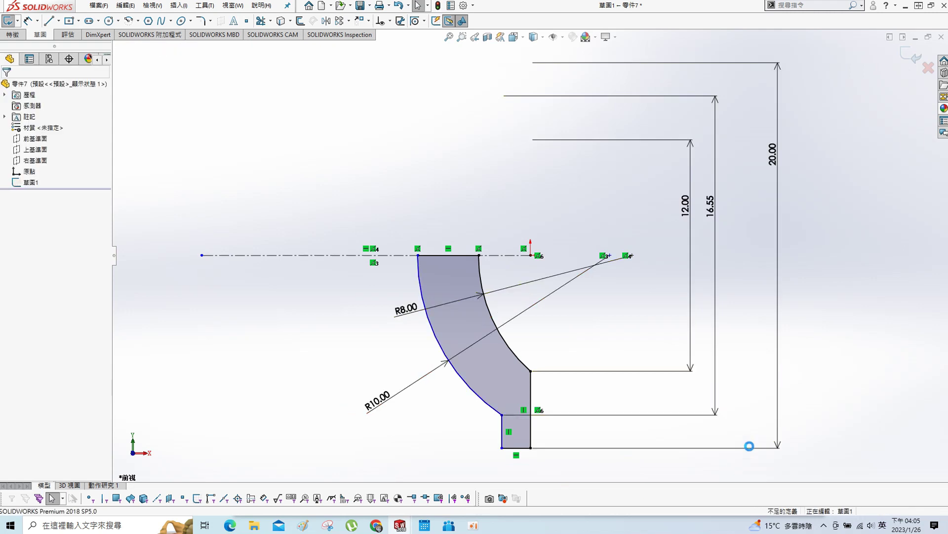
key(s)
click(371, 204)
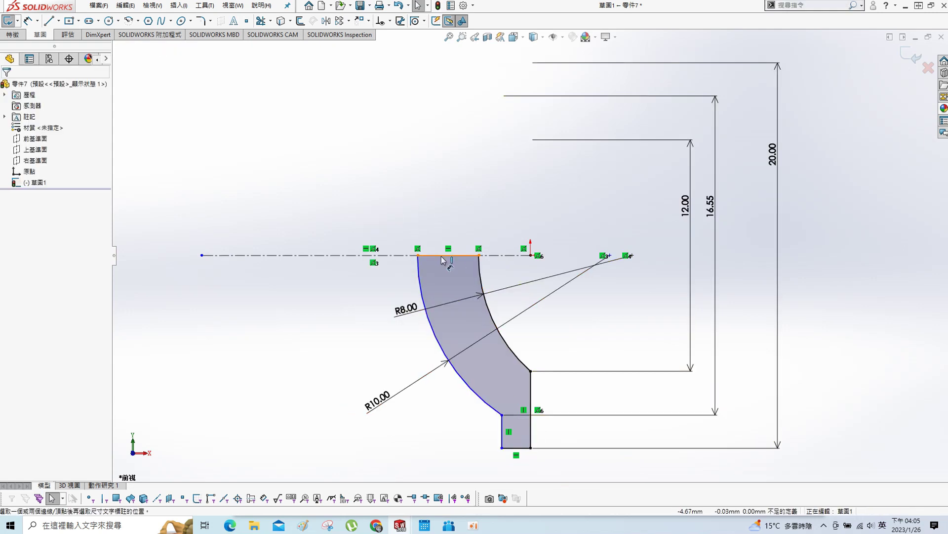
Step: Dimension the top edge at 3.00 and delete the 16.55 height dimension
click(464, 216)
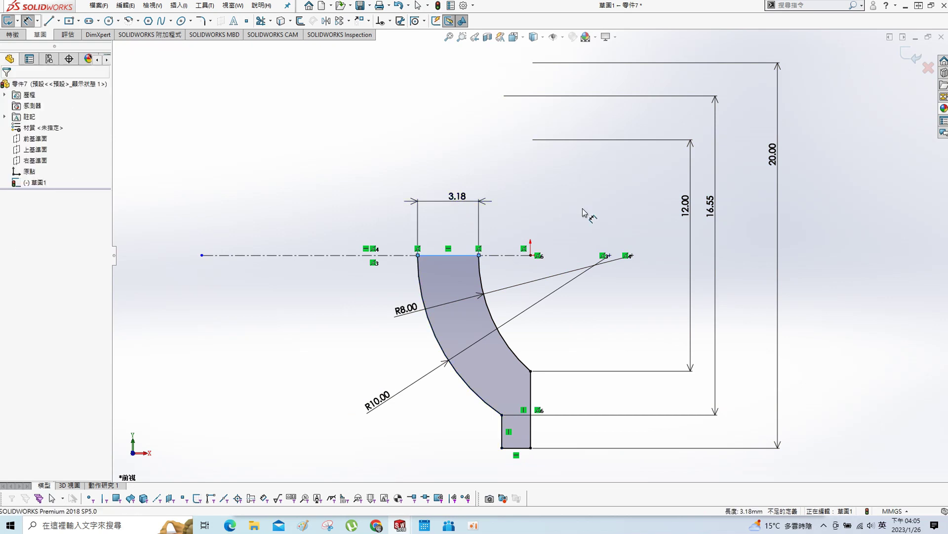
text(3)
key(Return)
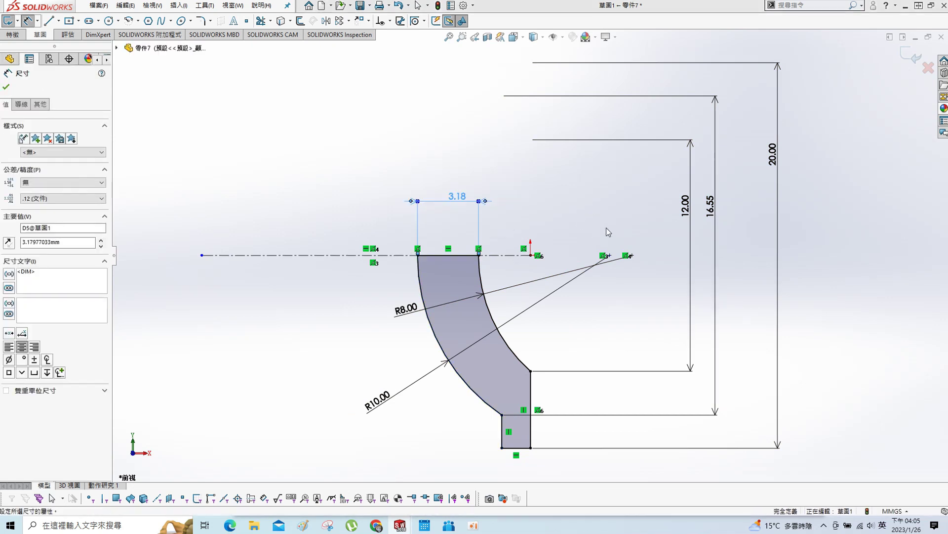
click(542, 461)
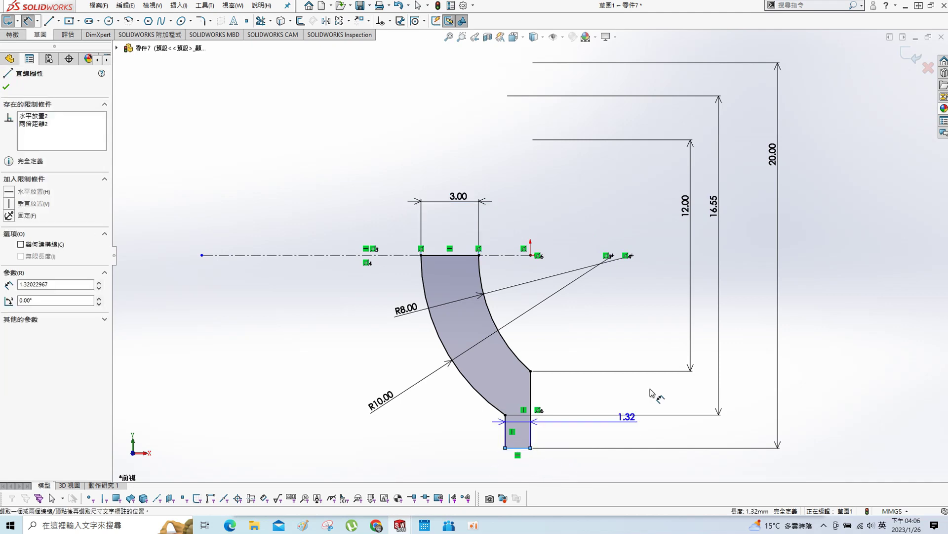
key(Escape)
drag(718, 218, 734, 217)
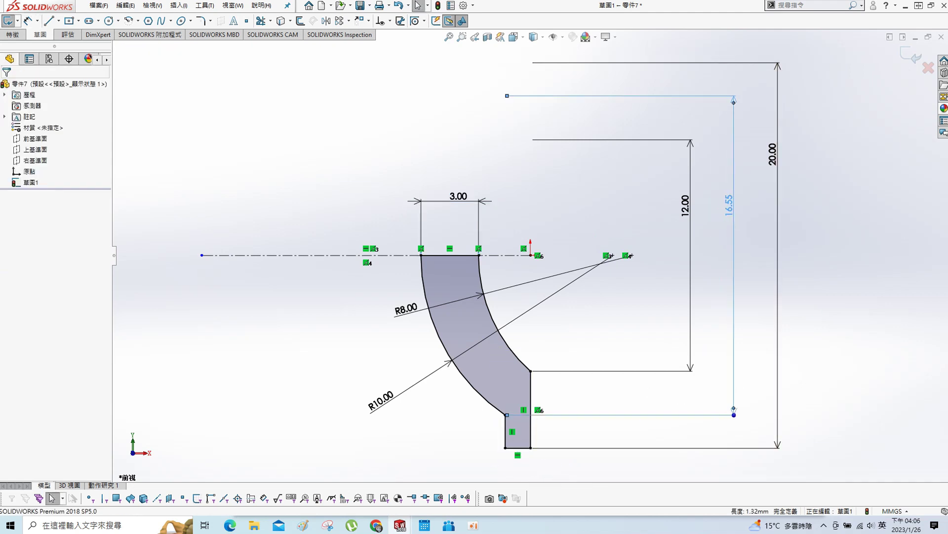
key(Delete)
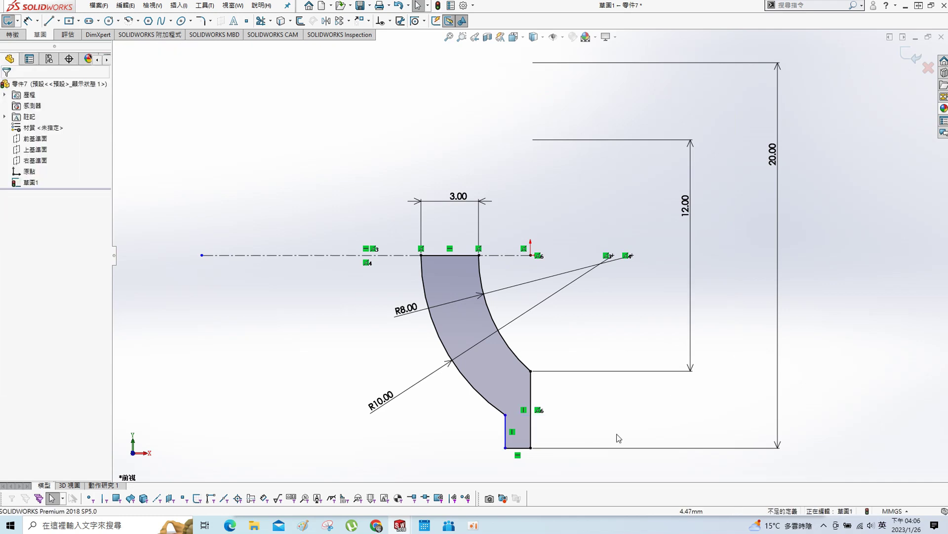
Step: Dimension the bottom edge width at 1.50, fully defining the sketch
key(s)
click(568, 404)
click(539, 465)
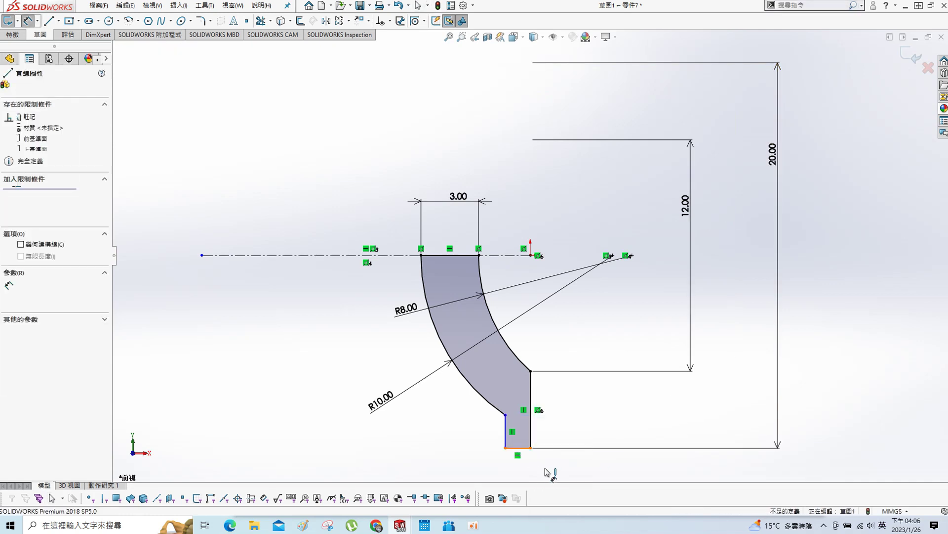
click(555, 470)
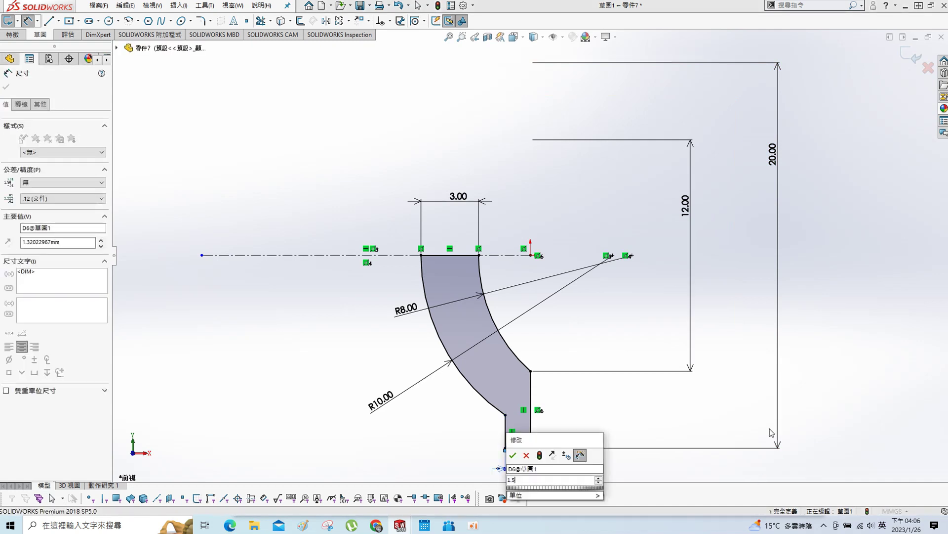
key(Return)
text(1.5)
key(Return)
key(s)
key(Escape)
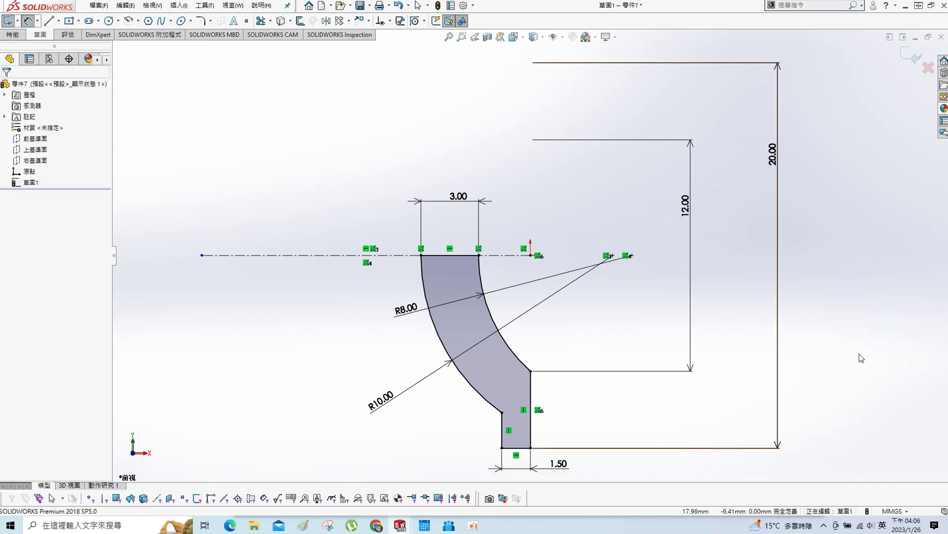
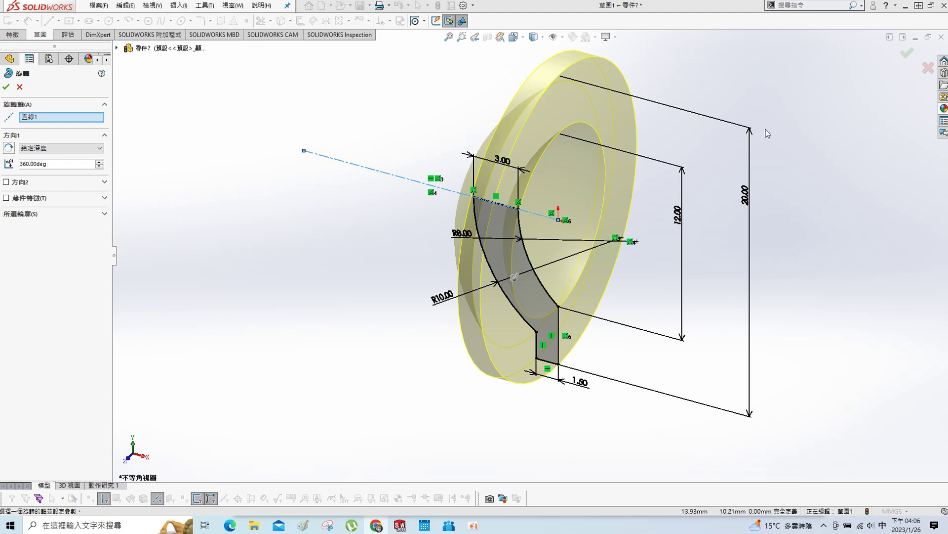
Step: Finish the revolve as a solid ring and colour the whole part bright green
click(6, 88)
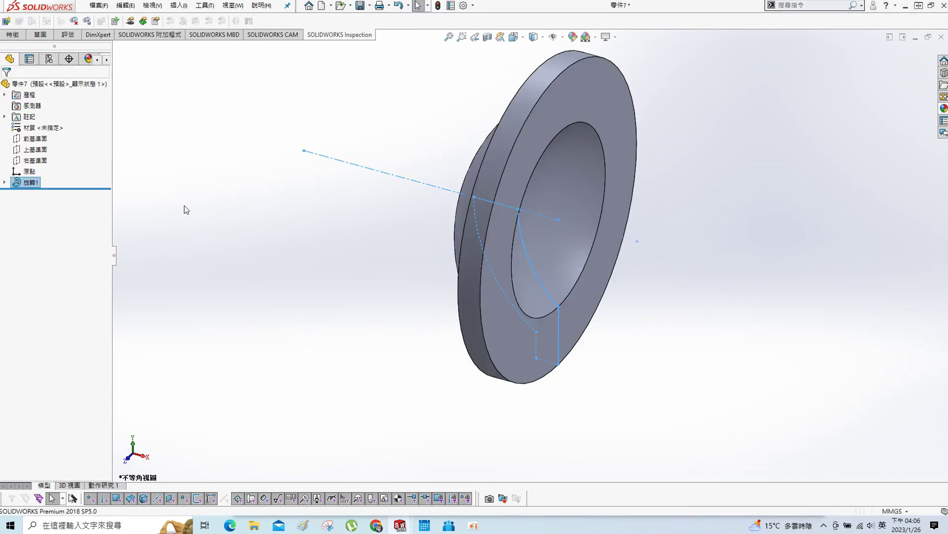
click(186, 210)
right_click(39, 131)
key(Escape)
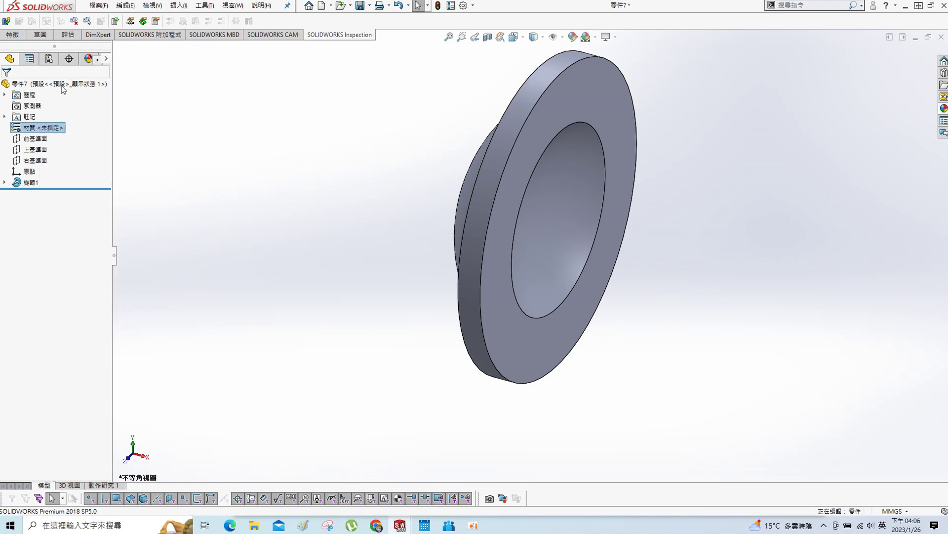
right_click(61, 84)
click(226, 185)
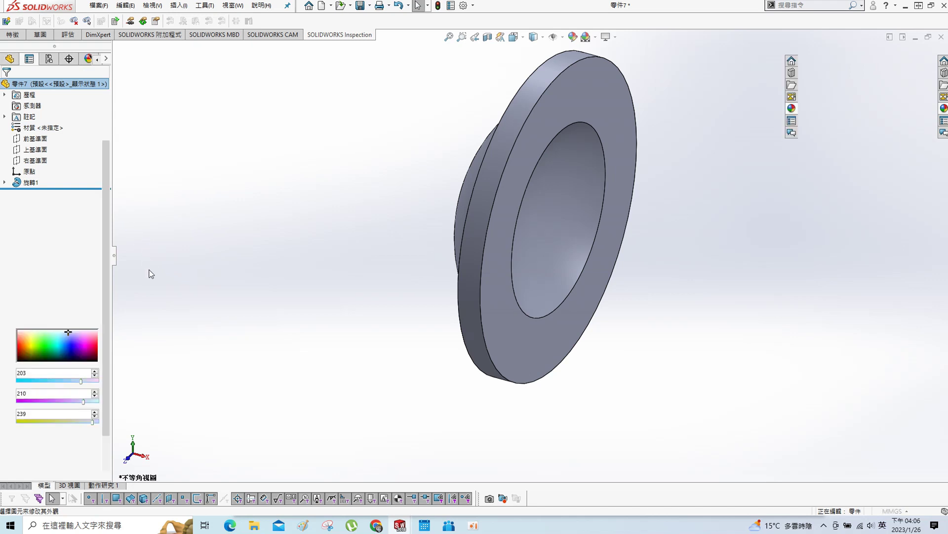
click(45, 331)
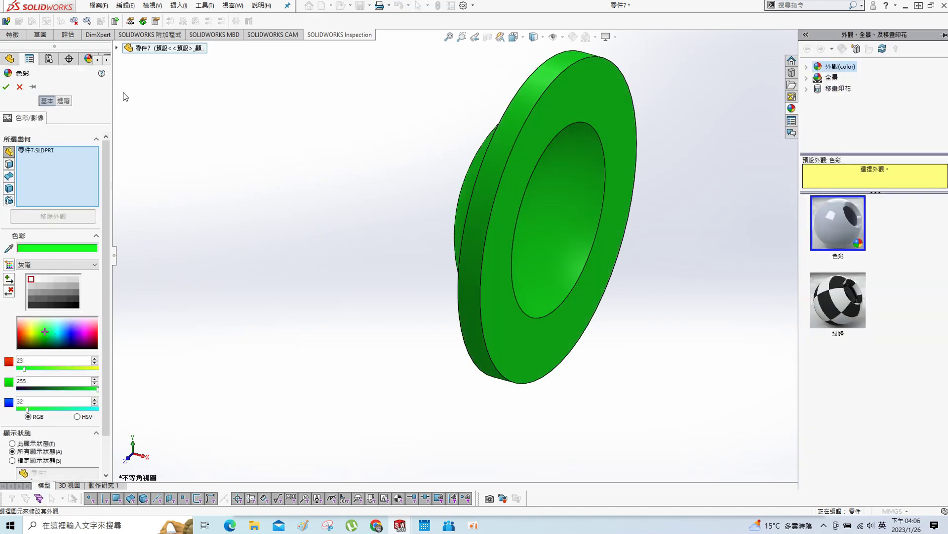
click(6, 89)
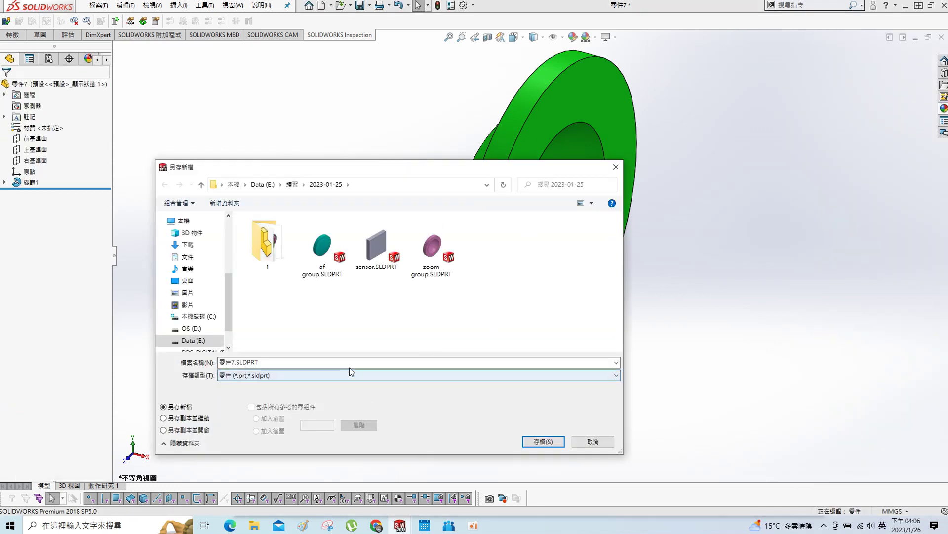
Step: Save the green ring part as 'fixed group.SLDPRT'
click(346, 360)
text(fixed group)
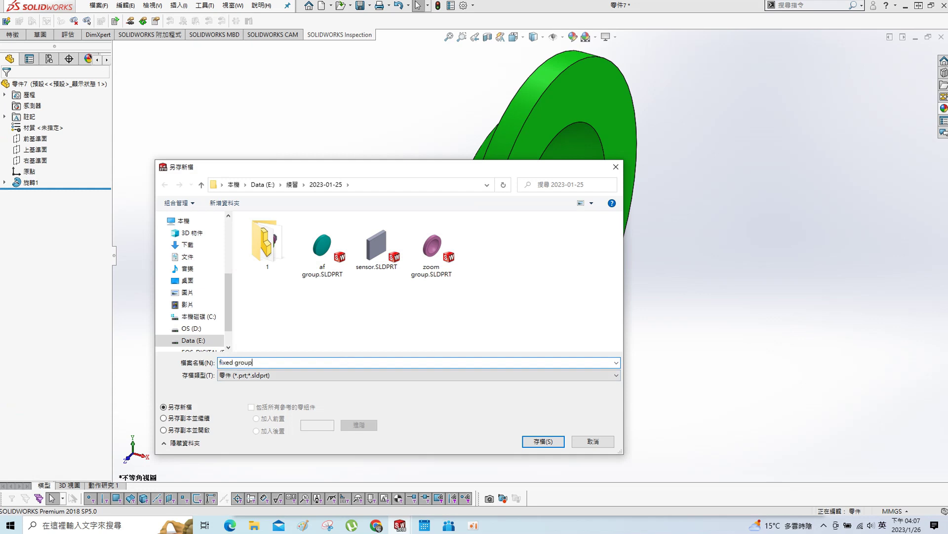
key(Return)
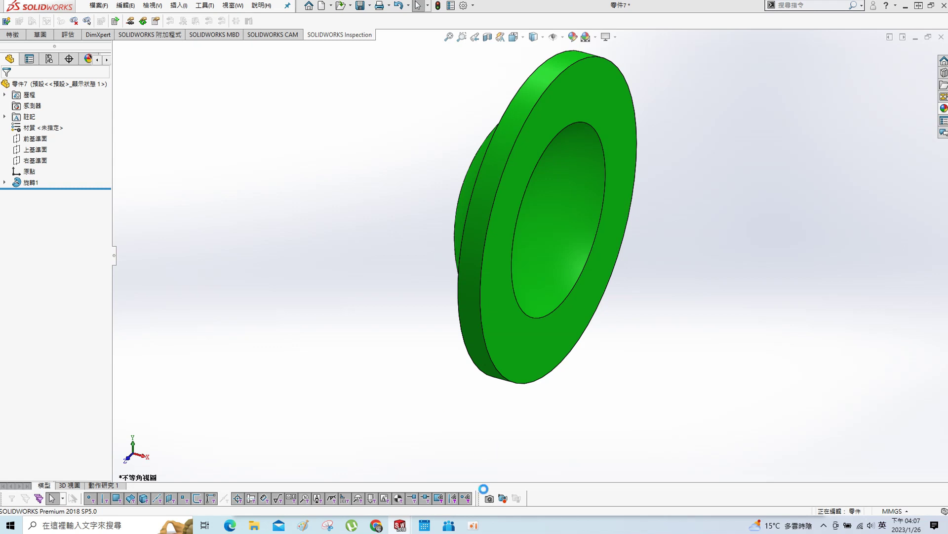
click(233, 6)
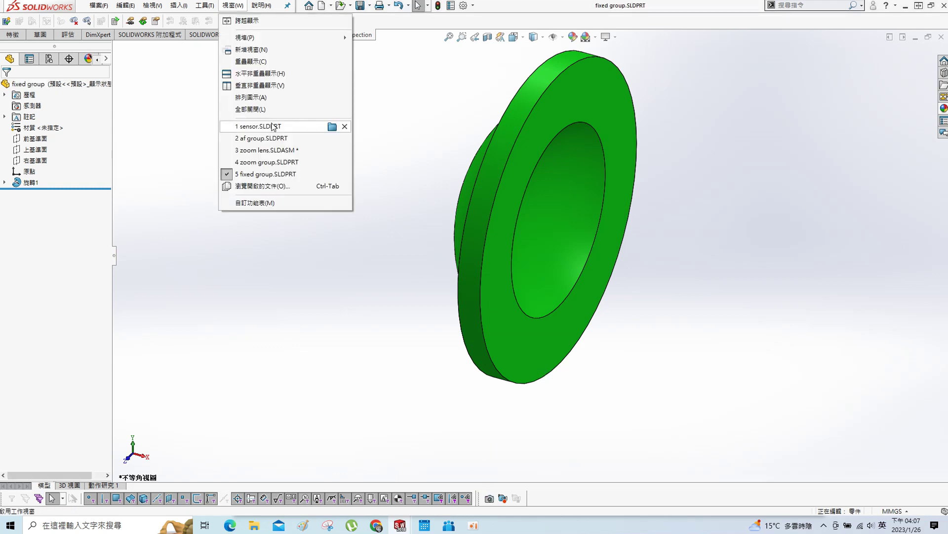
Step: Insert the fixed group part into the zoom lens assembly
click(275, 156)
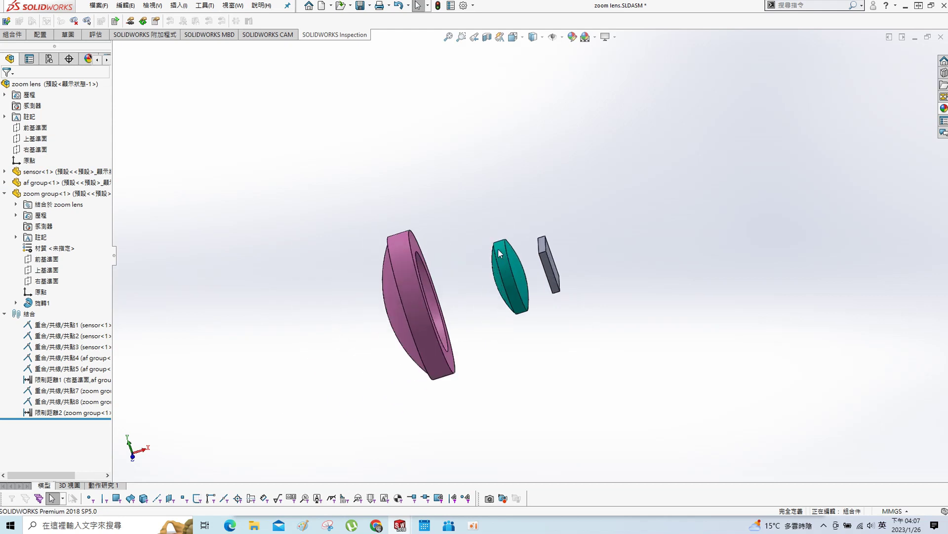
scroll(500, 255, down, 2)
click(393, 187)
click(414, 196)
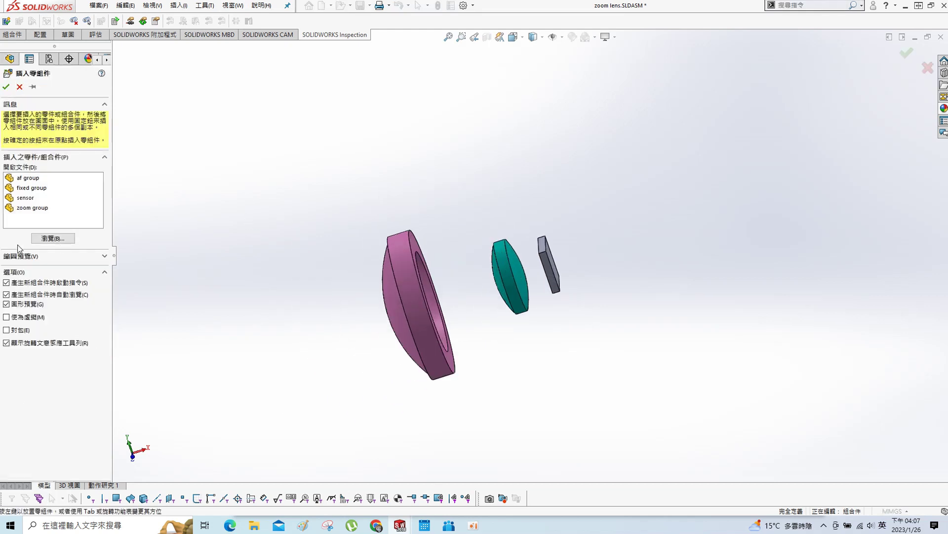
click(31, 188)
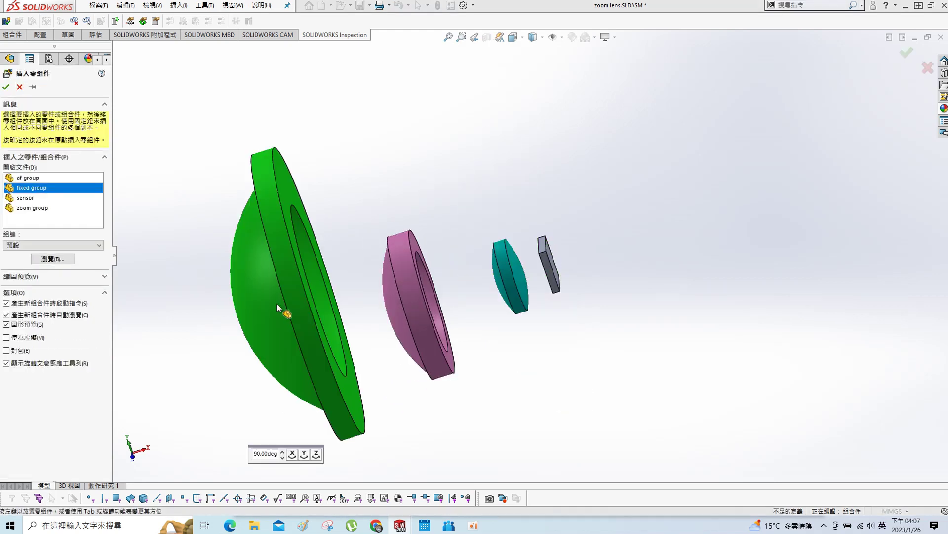
click(419, 312)
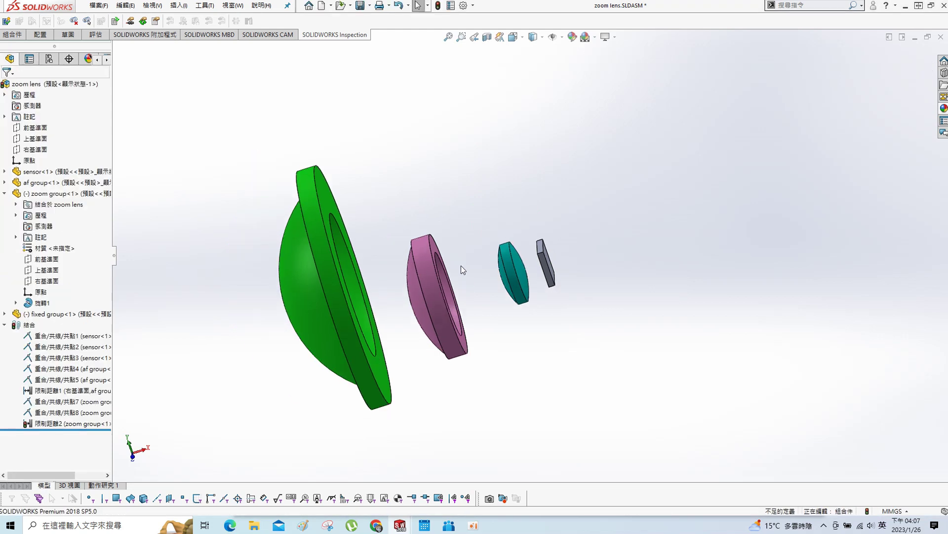
Step: Mate fixed group's Front and Top planes coincident with the assembly's Front and Top planes
click(5, 204)
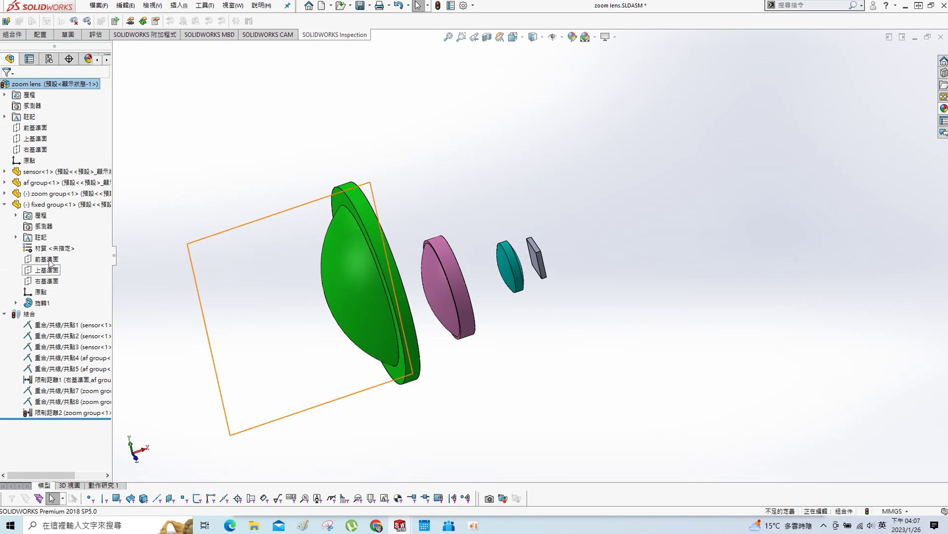
click(50, 260)
ctrl+click(42, 128)
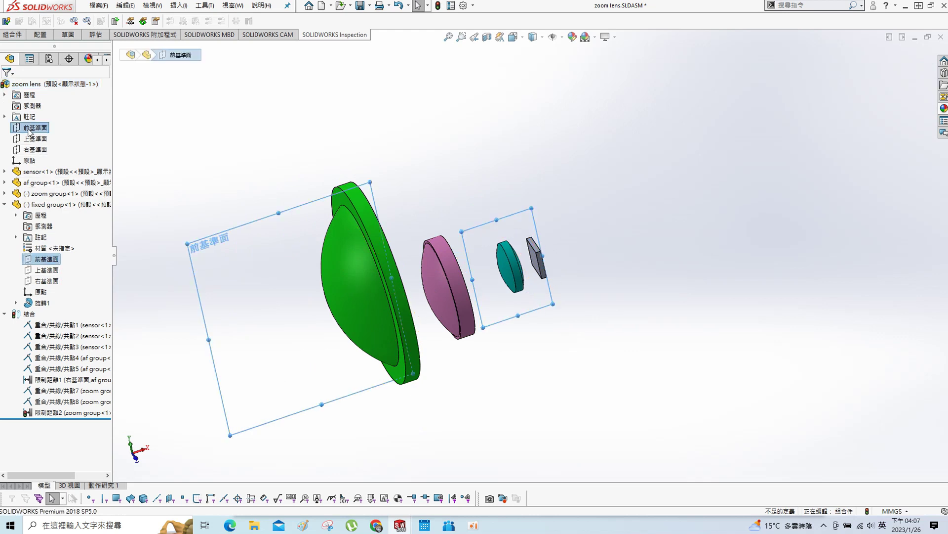
click(36, 134)
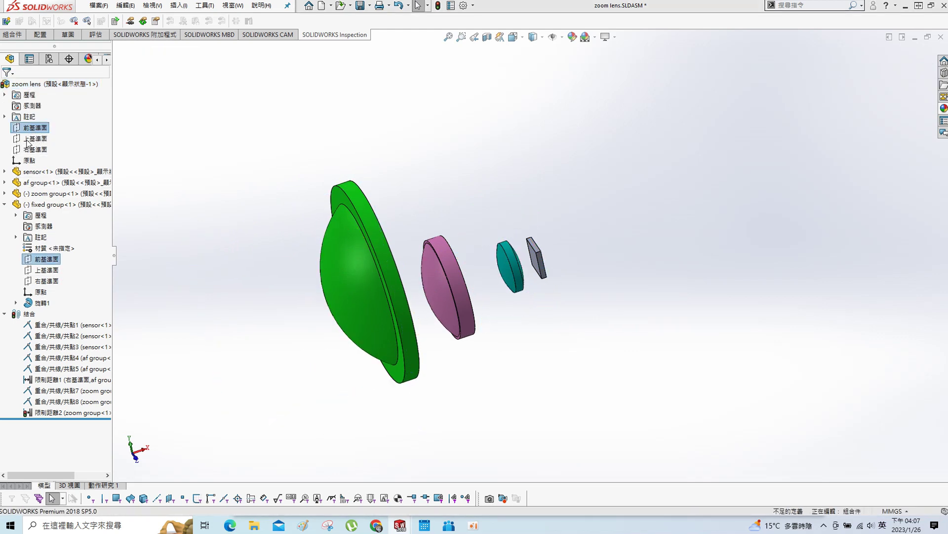
click(28, 139)
ctrl+click(42, 280)
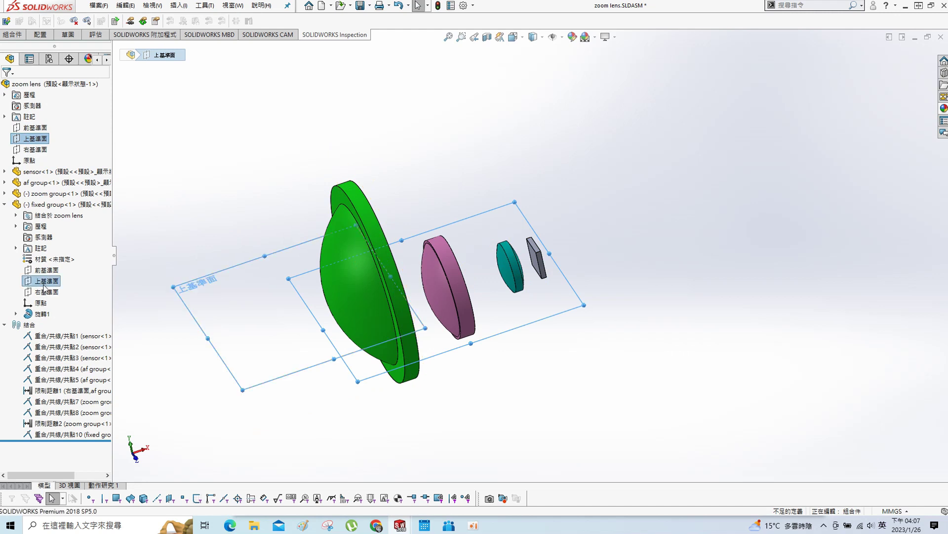
click(49, 288)
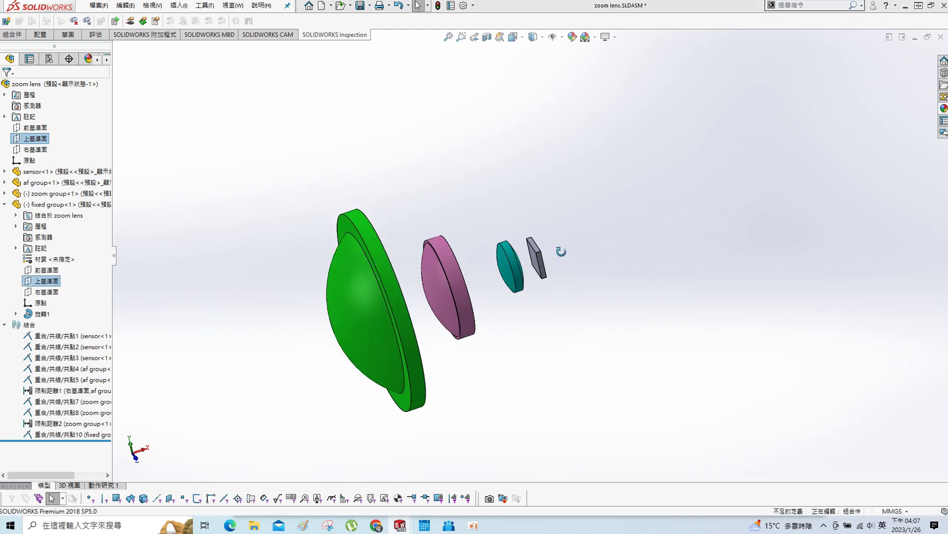
Step: Start another mate and orbit to reach the green part's face
key(s)
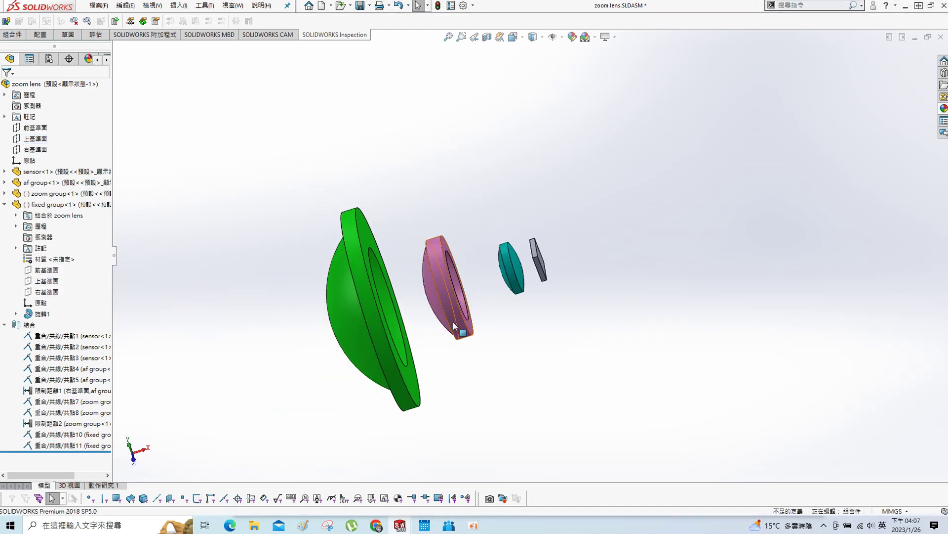
key(s)
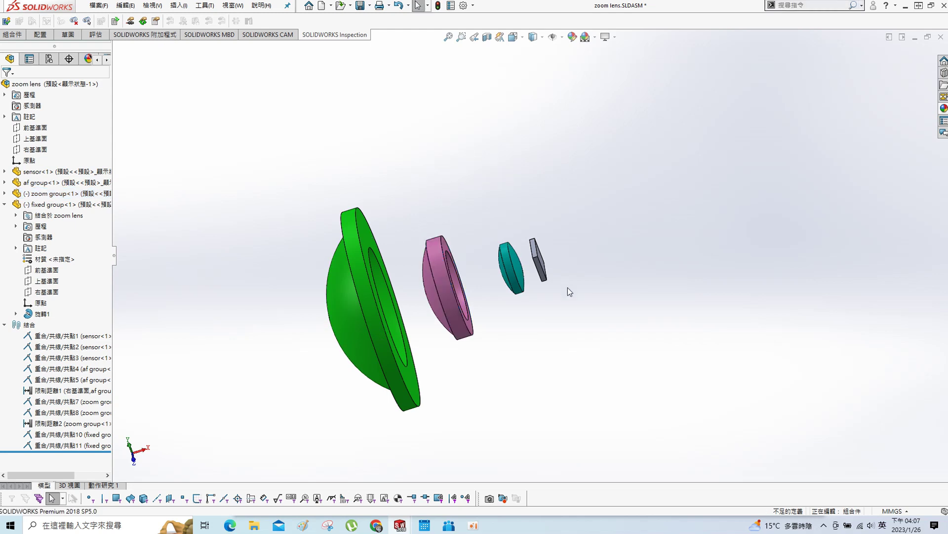
key(m)
middle_drag(563, 325, 533, 267)
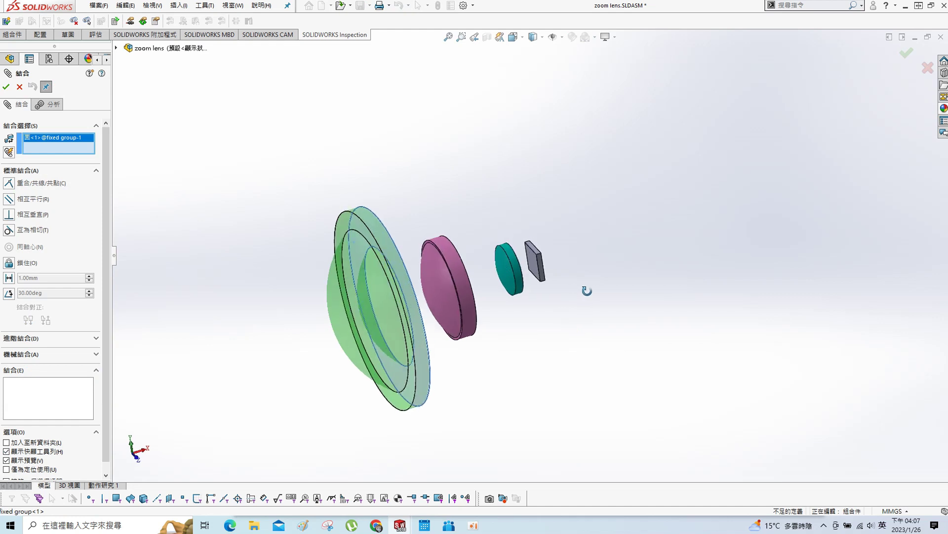
Step: Add a distance mate of 10 mm between the fixed group face and the sensor face
click(533, 266)
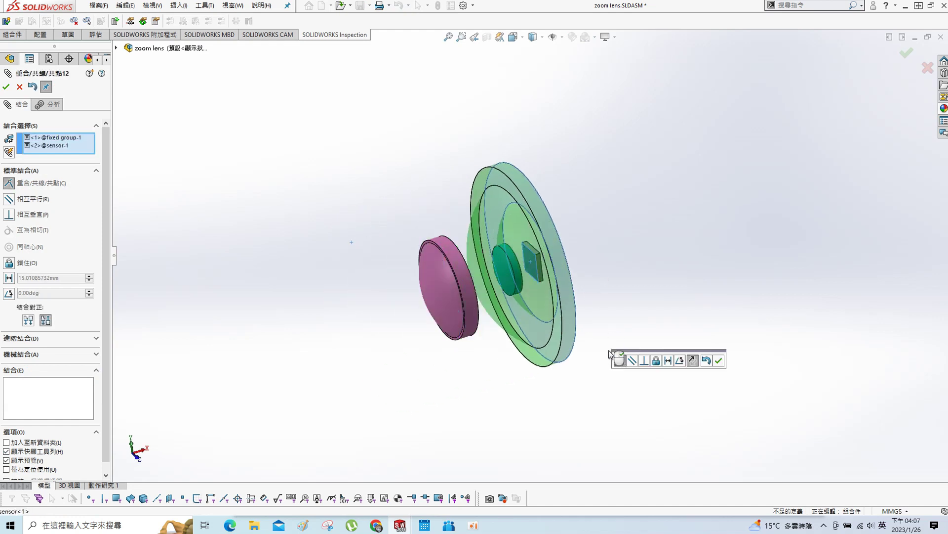
click(668, 360)
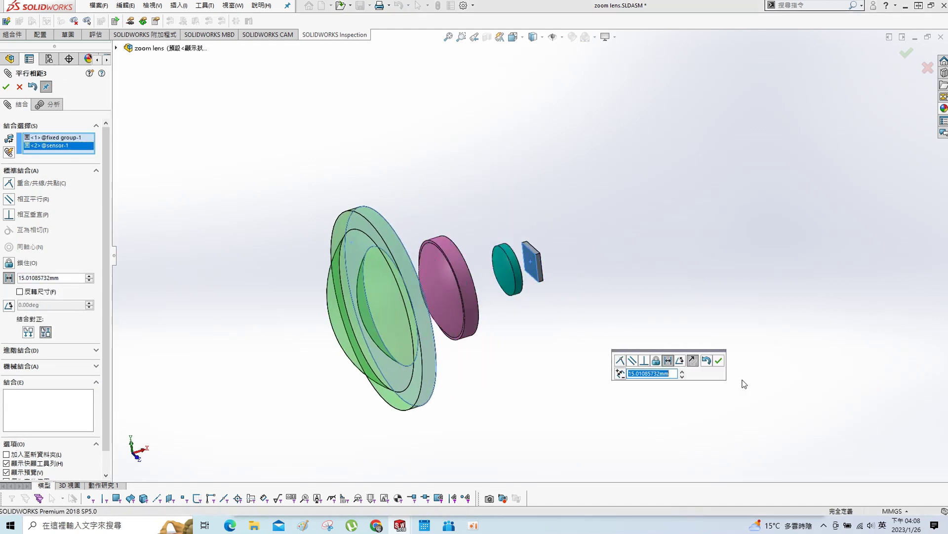
key(Return)
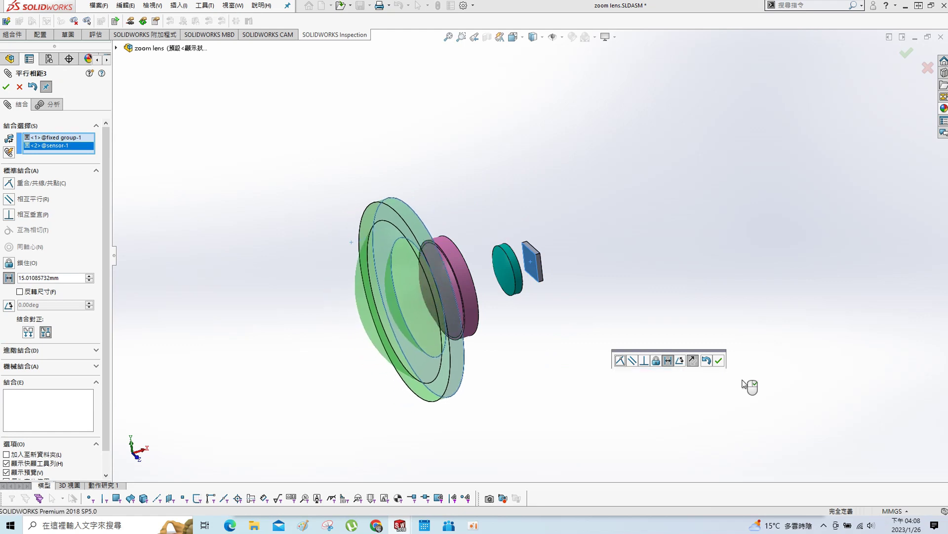
text(12)
middle_drag(710, 258, 672, 288)
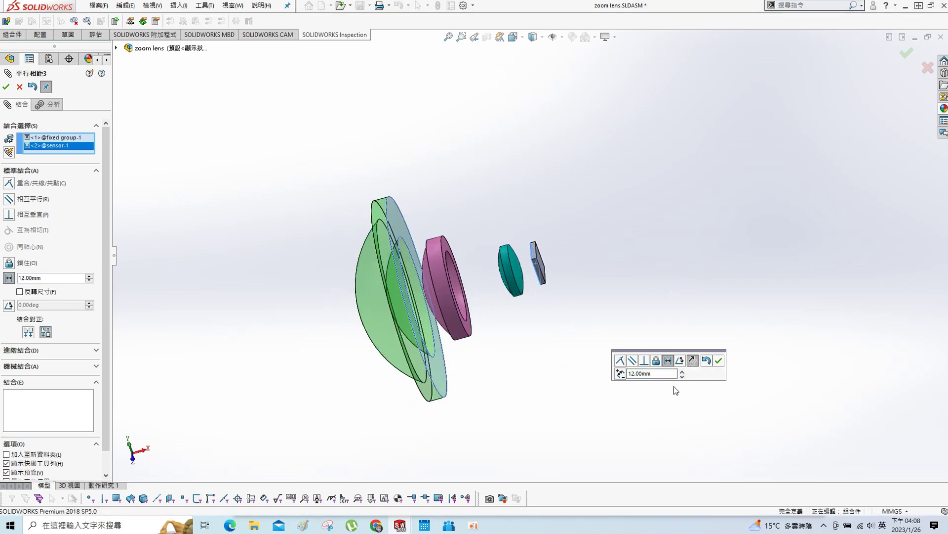
click(660, 374)
text(10)
key(Return)
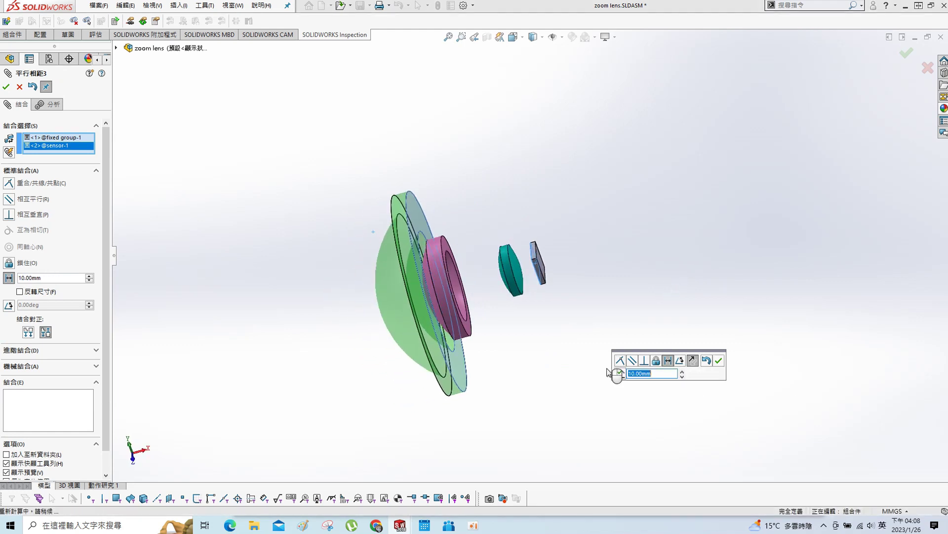
click(718, 361)
Step: Close the Mate panel and select the fixed group's profile sketch under its revolve
mouse_move(600, 258)
middle_down()
mouse_move(542, 311)
mouse_move(633, 267)
mouse_move(114, 144)
middle_up()
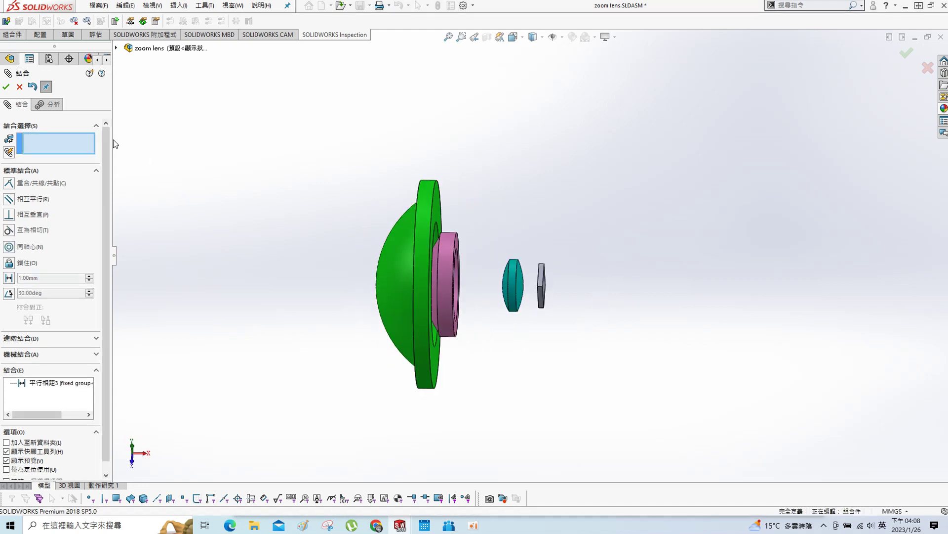
click(20, 87)
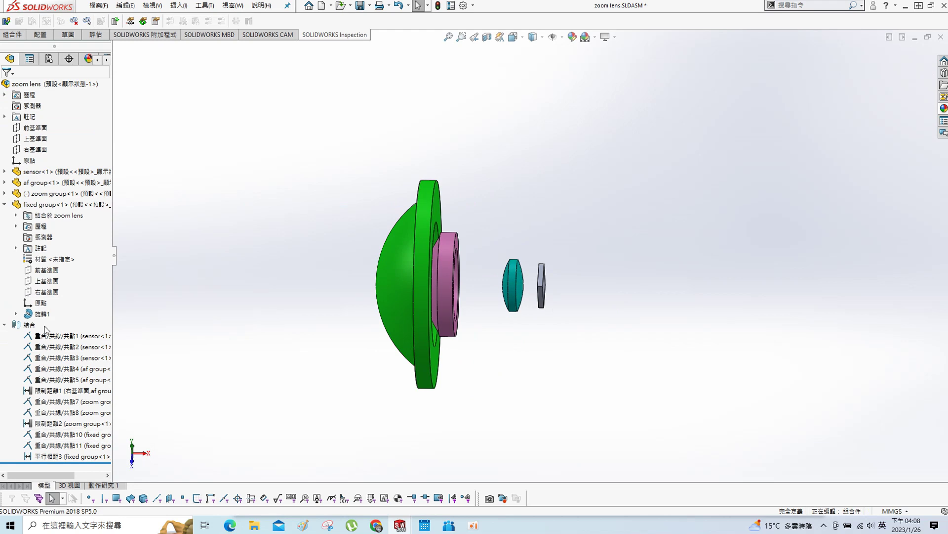
click(16, 314)
click(49, 324)
Step: Edit the profile sketch, changing the Ø12 diameter to 15 and the R8 radius to 6
click(47, 297)
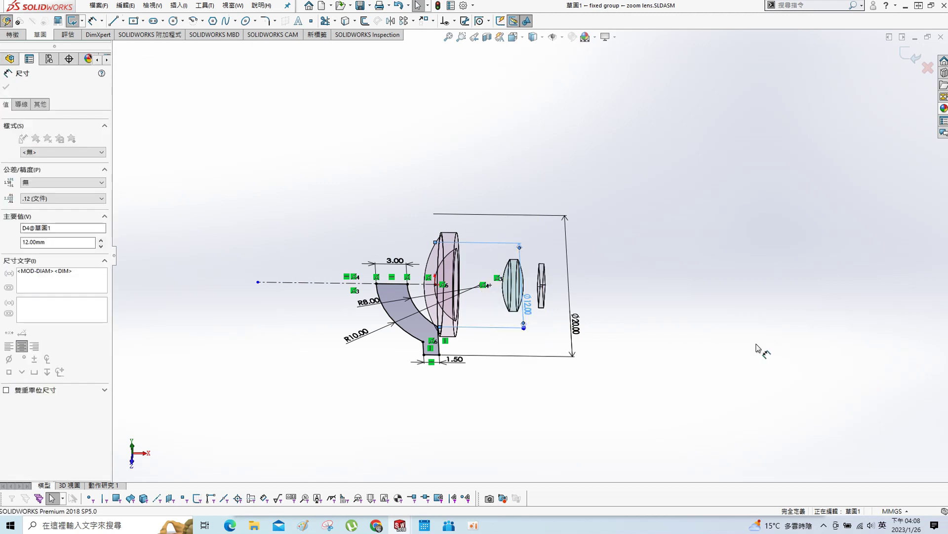
text(15)
key(Return)
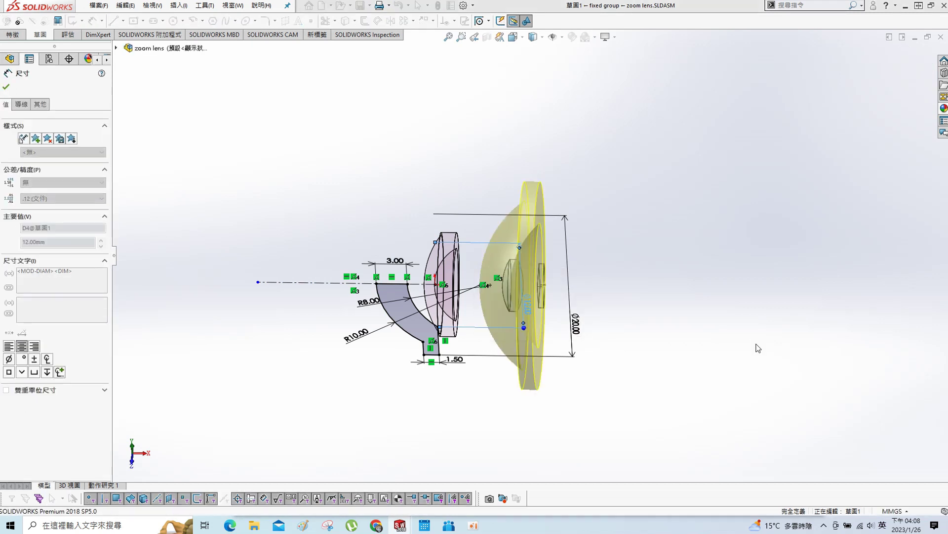
middle_drag(704, 325, 651, 235)
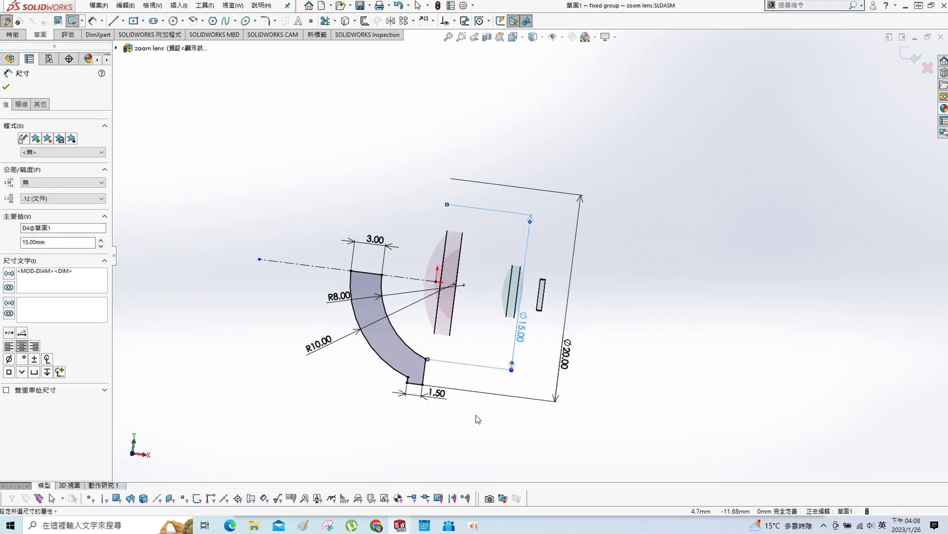
key(Escape)
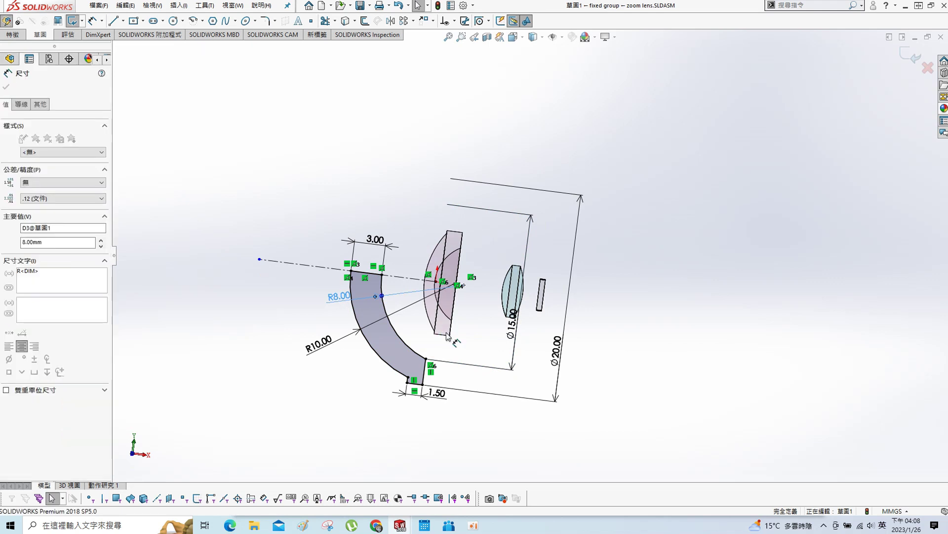
text(6)
key(Return)
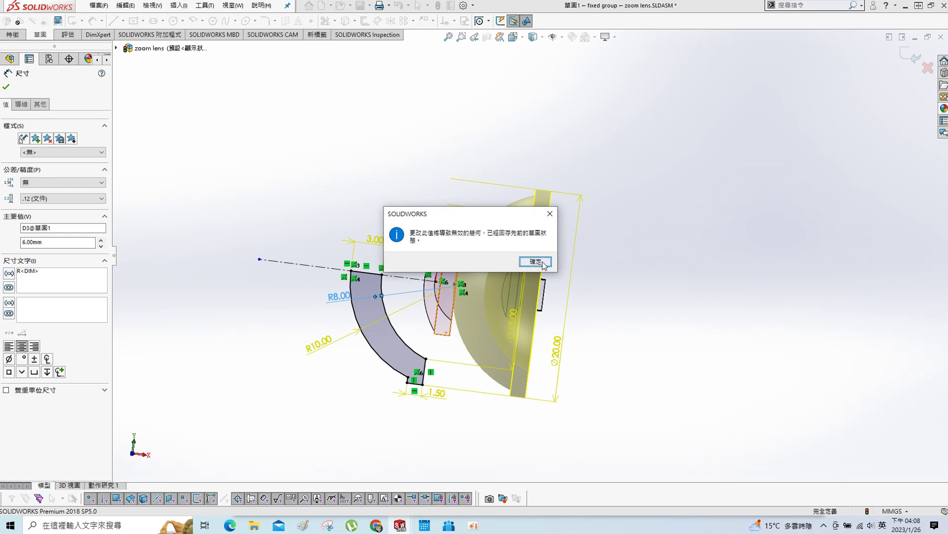
Step: Dismiss the invalid-geometry warning, undo twice, and delete the R8.00 radius dimension
click(544, 263)
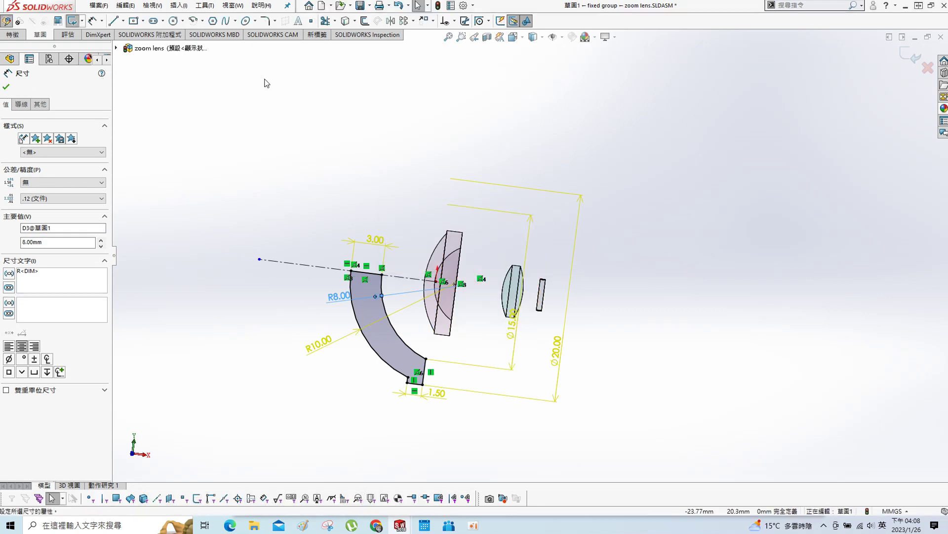
click(408, 5)
click(398, 6)
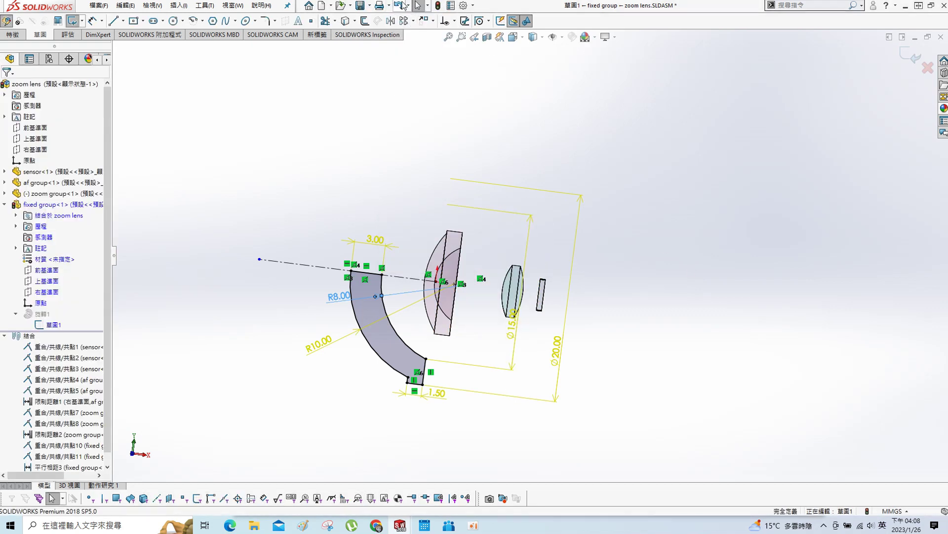
drag(447, 394, 447, 400)
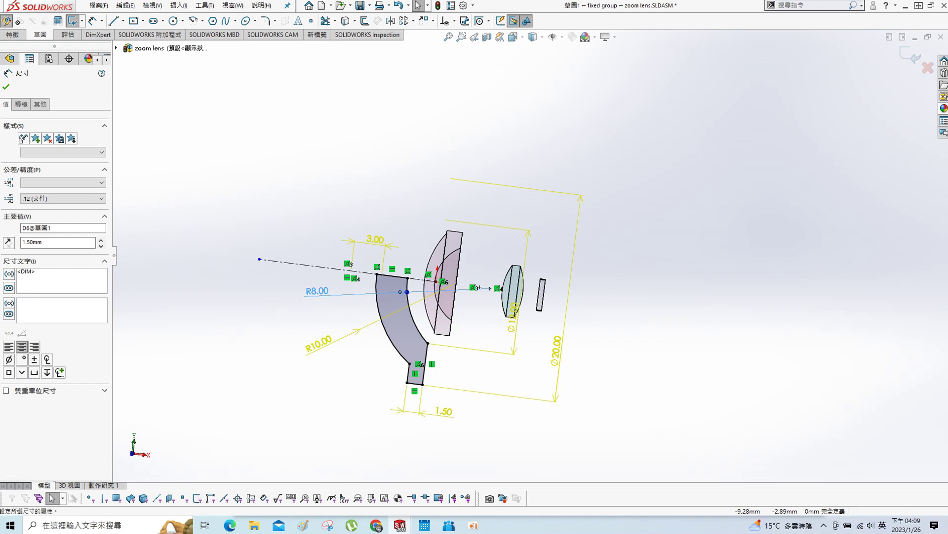
key(Delete)
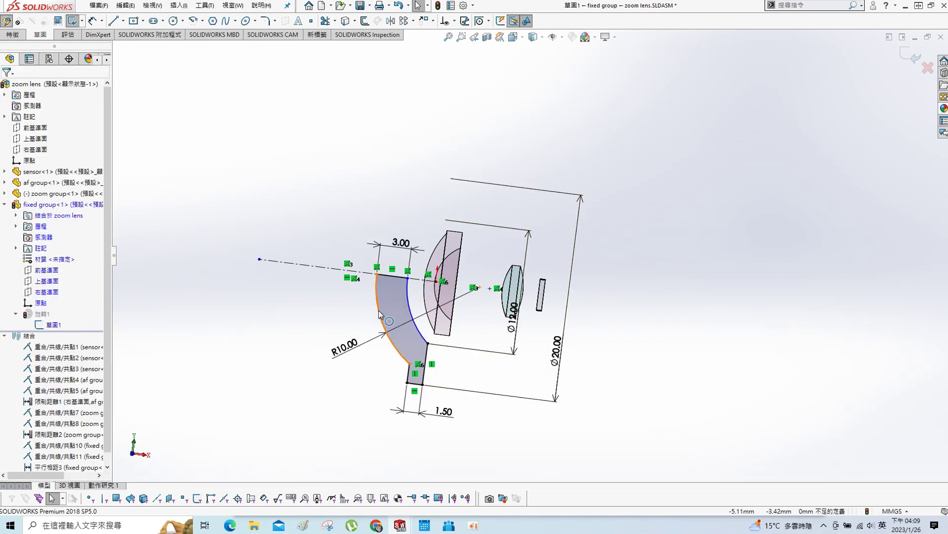
click(384, 302)
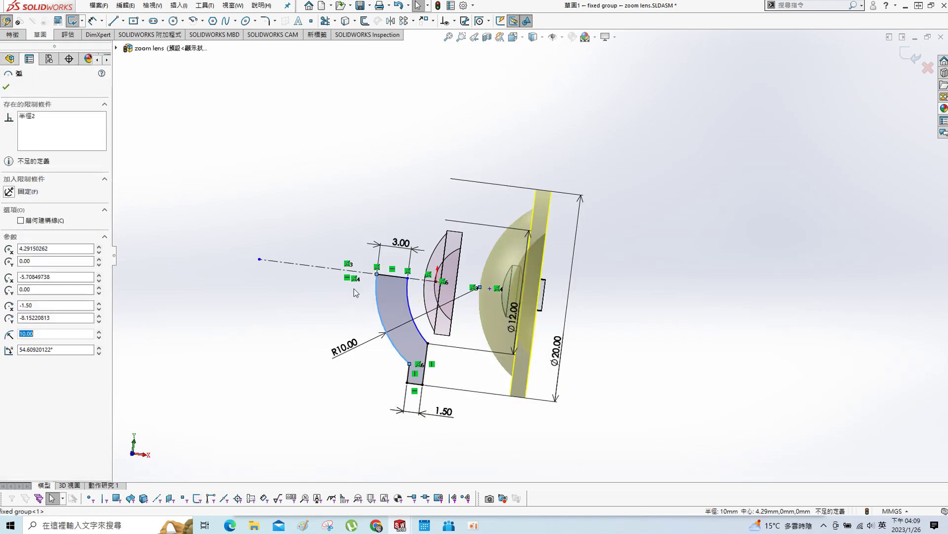
Step: Change the Ø12.00 diameter dimension to 15
click(284, 295)
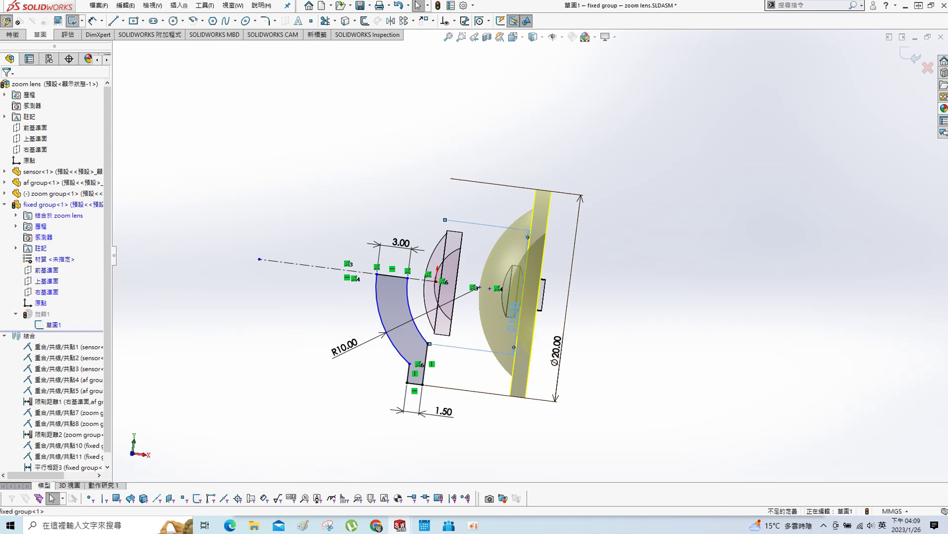
double_click(513, 313)
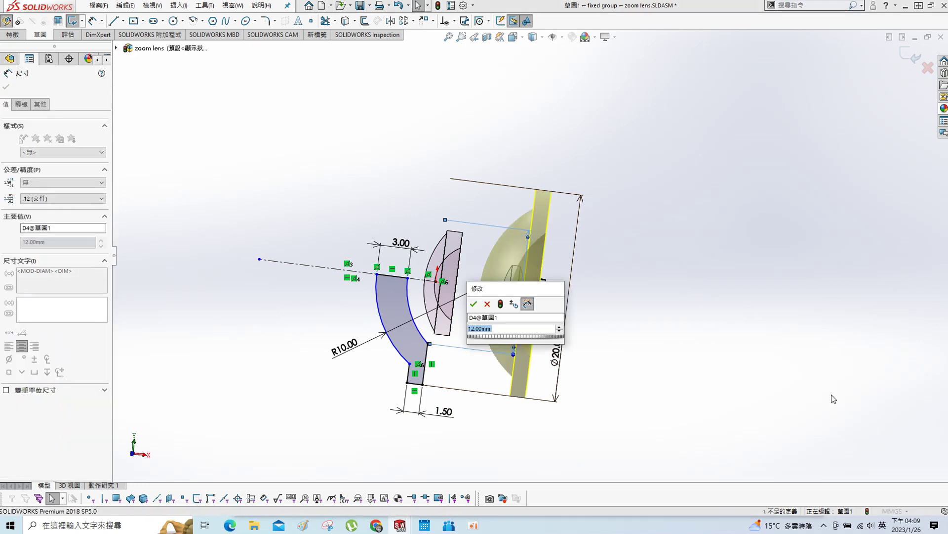
text(15)
key(Return)
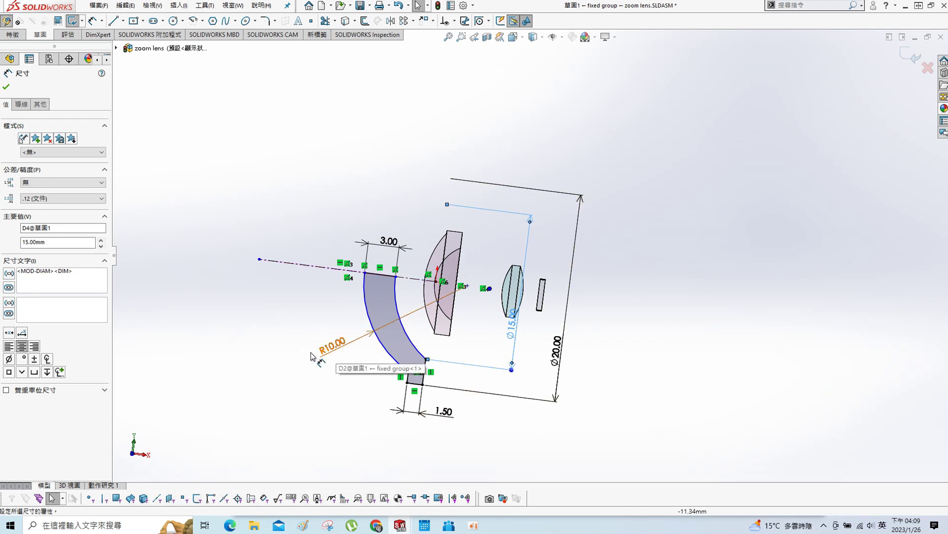
key(Escape)
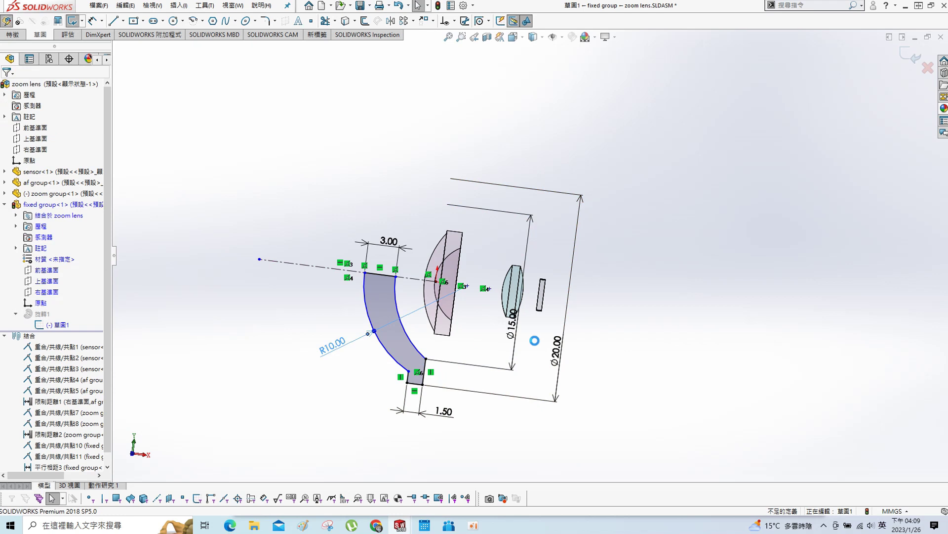
Step: Try R12 on the outer radius, then revert it to R10.00
double_click(332, 345)
text(1)
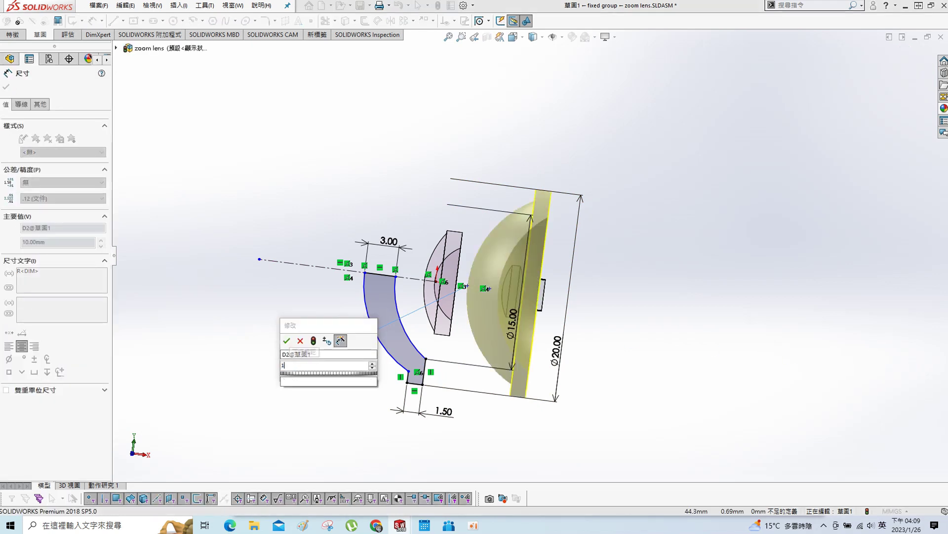
text(2)
key(Return)
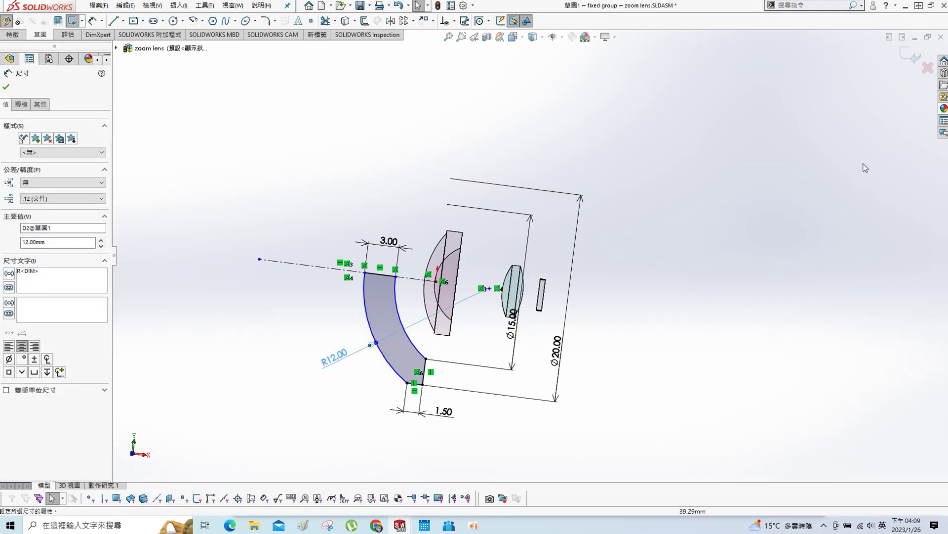
key(ctrl+z)
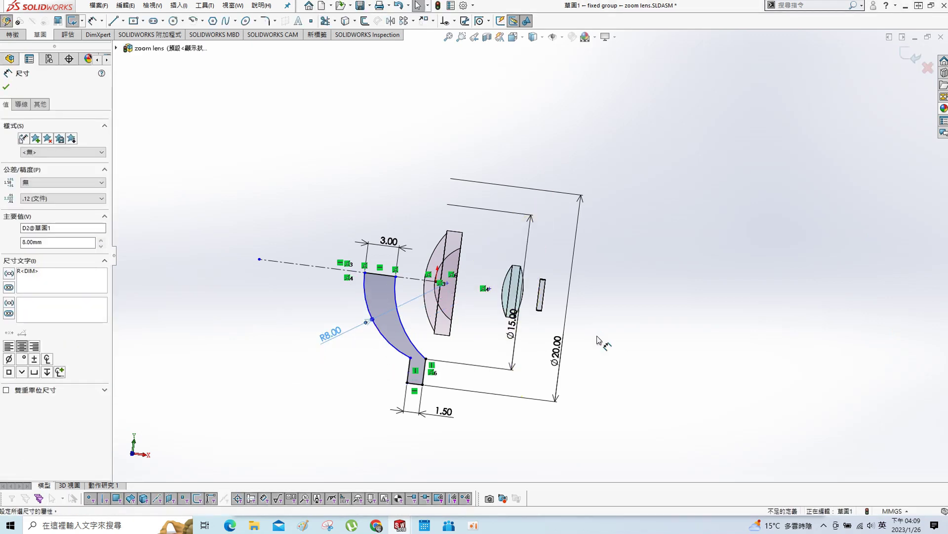
key(Escape)
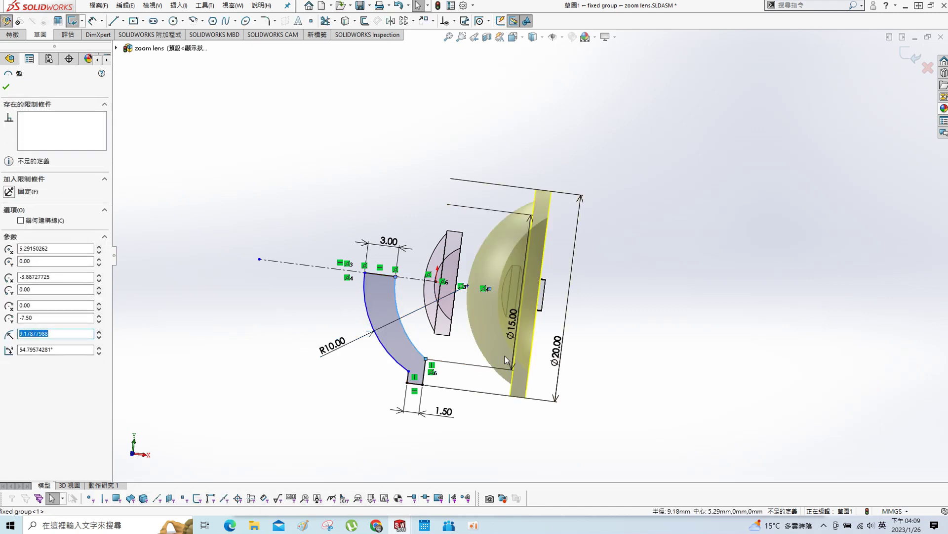
key(Escape)
Step: Dimension the inner arc with a radius of 9, then change it to 9.5
right_click(304, 189)
click(336, 202)
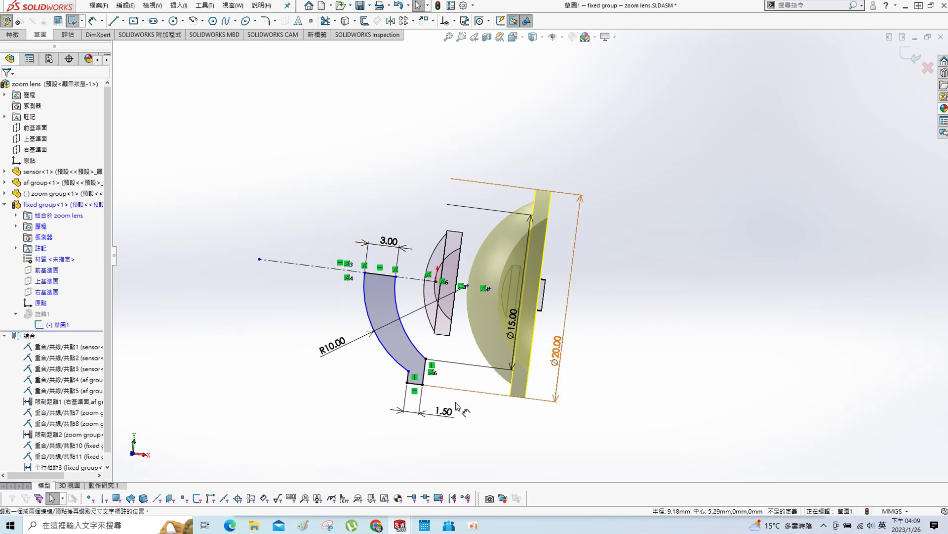
click(410, 322)
click(353, 367)
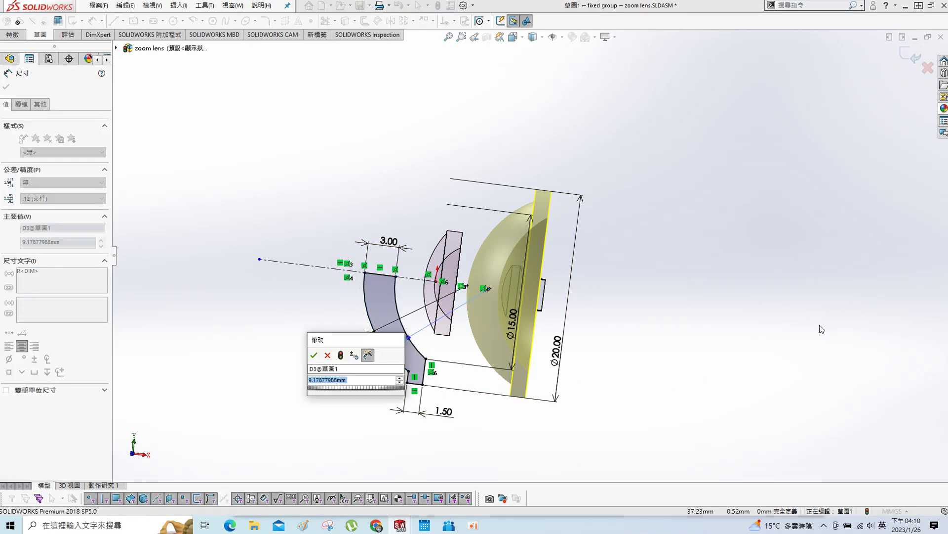
text(9)
key(Return)
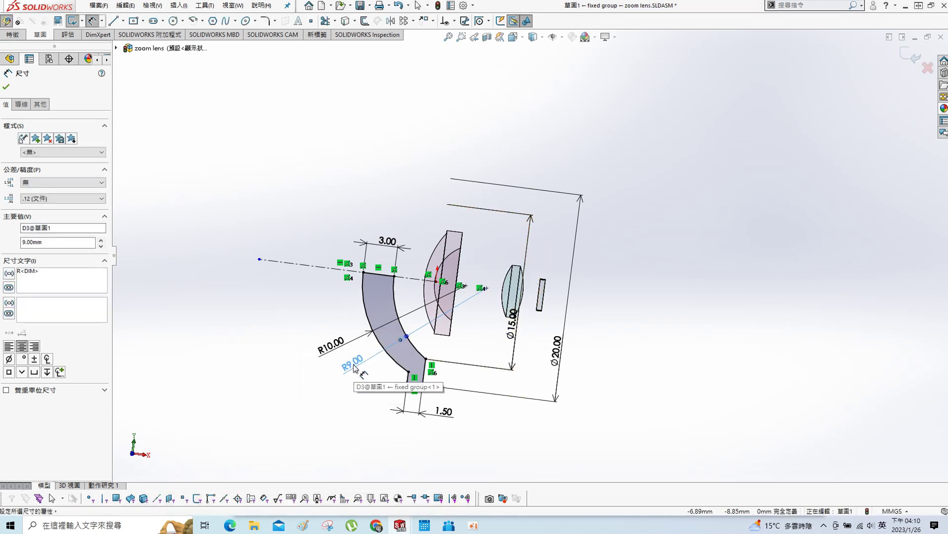
key(Escape)
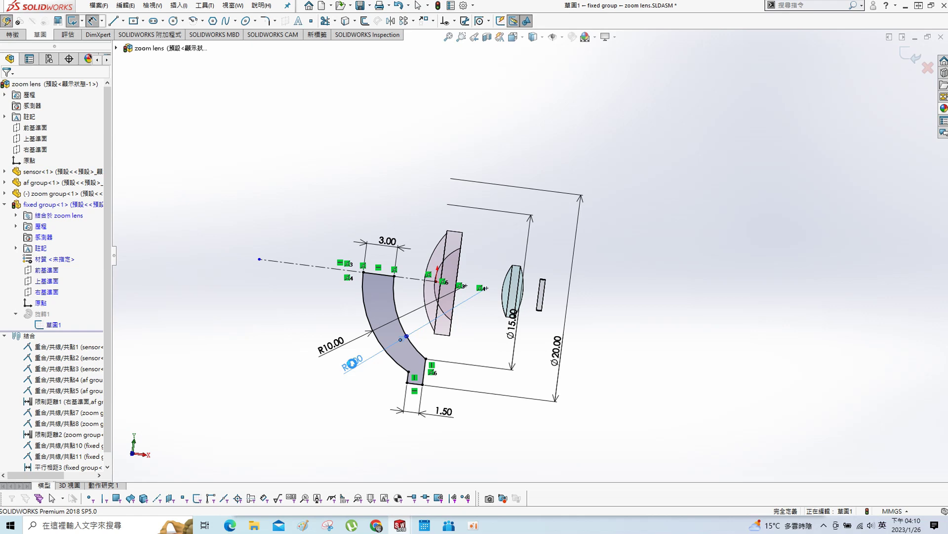
double_click(353, 363)
text(9.5)
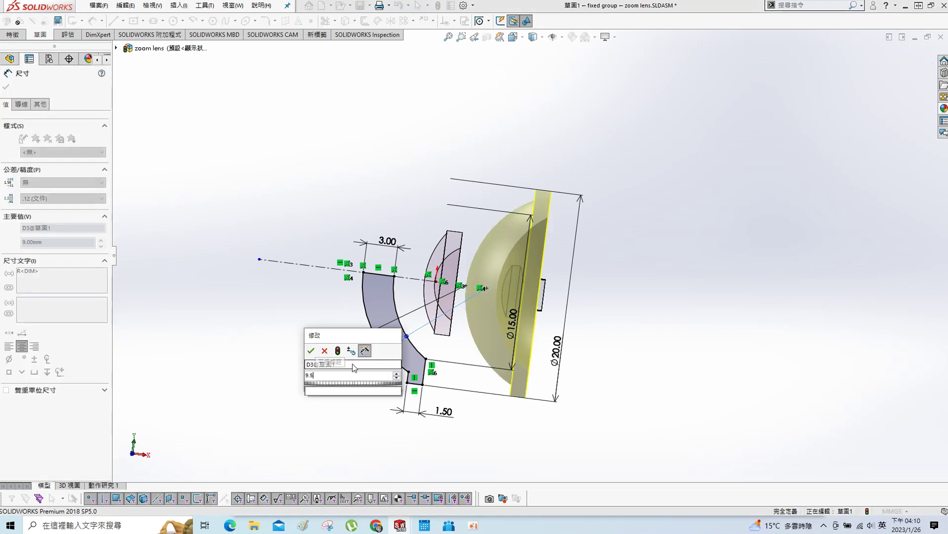
key(Return)
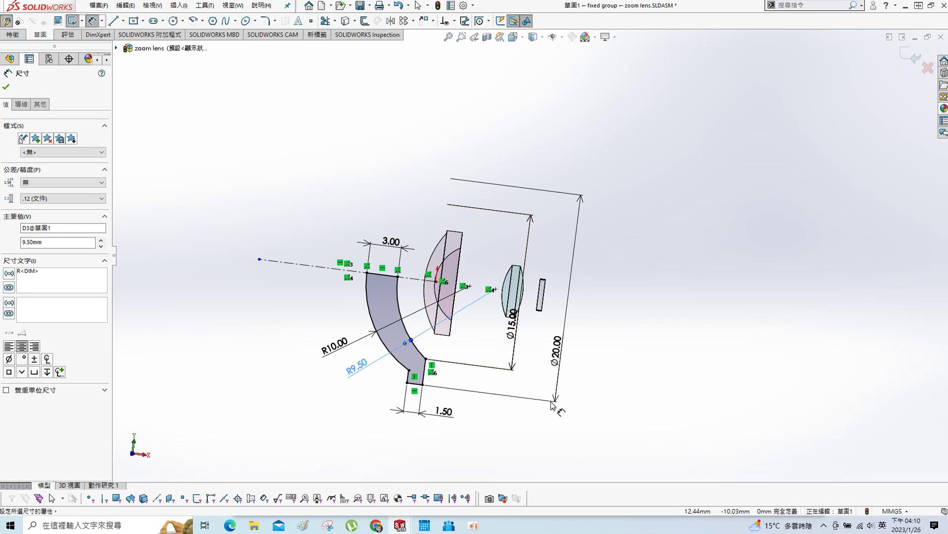
key(Escape)
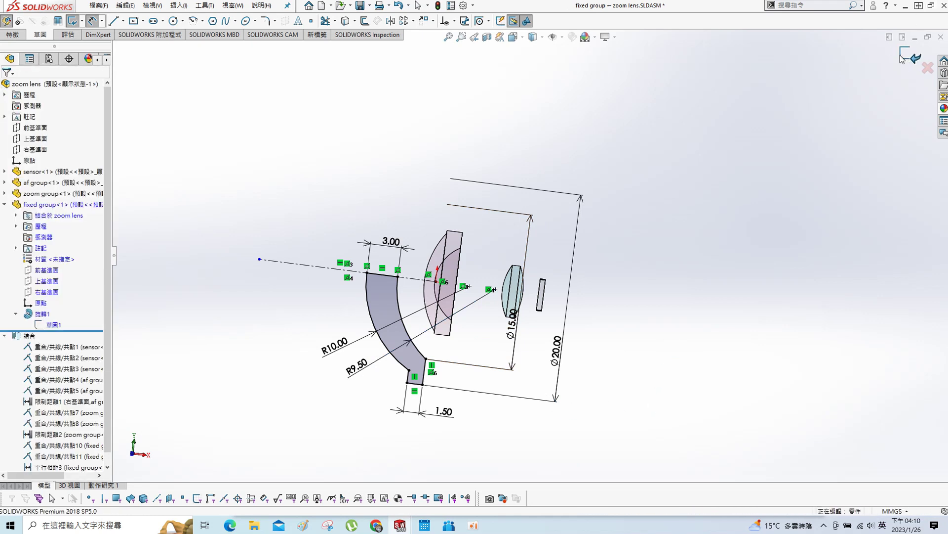
Step: Exit the sketch and part editing, inspect the lenses in section view, and nudge the purple lens right
click(902, 58)
click(922, 64)
click(488, 38)
middle_drag(770, 250, 682, 226)
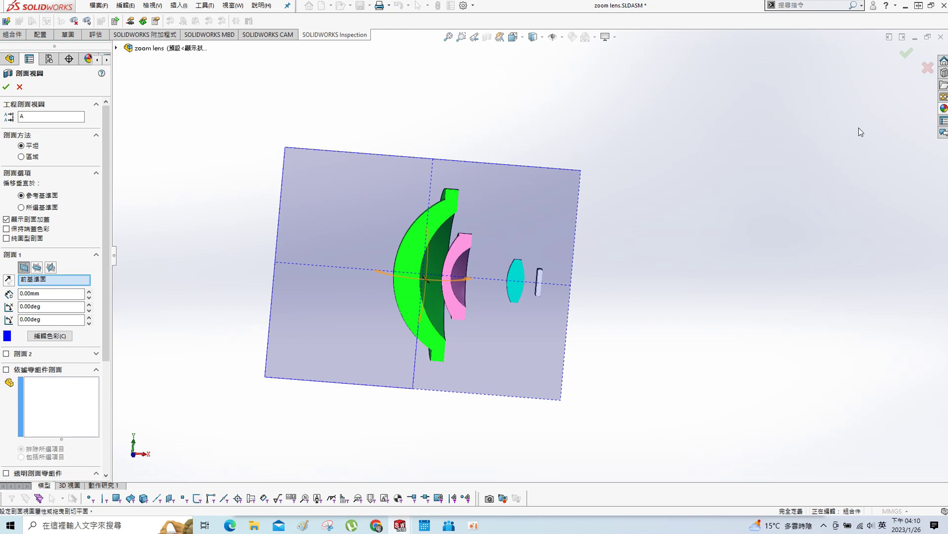
click(905, 55)
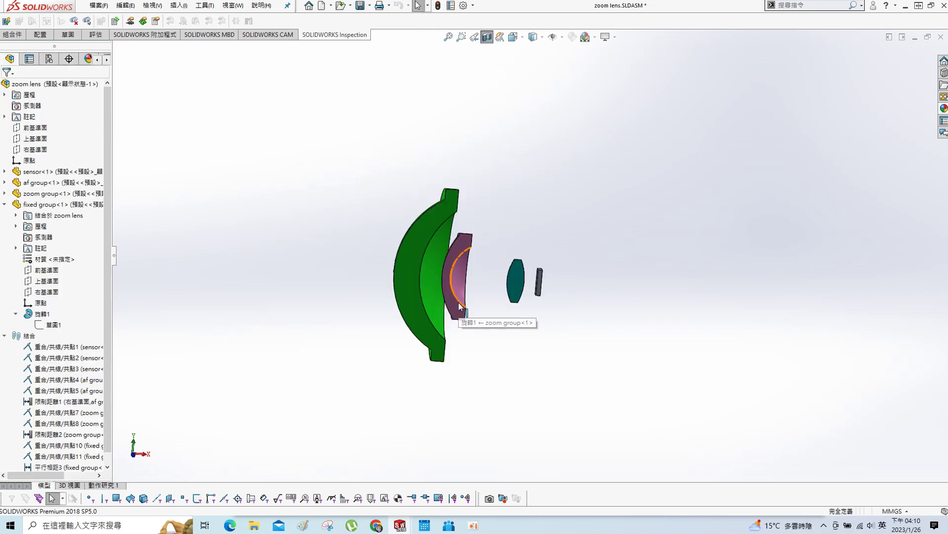
drag(459, 306, 493, 321)
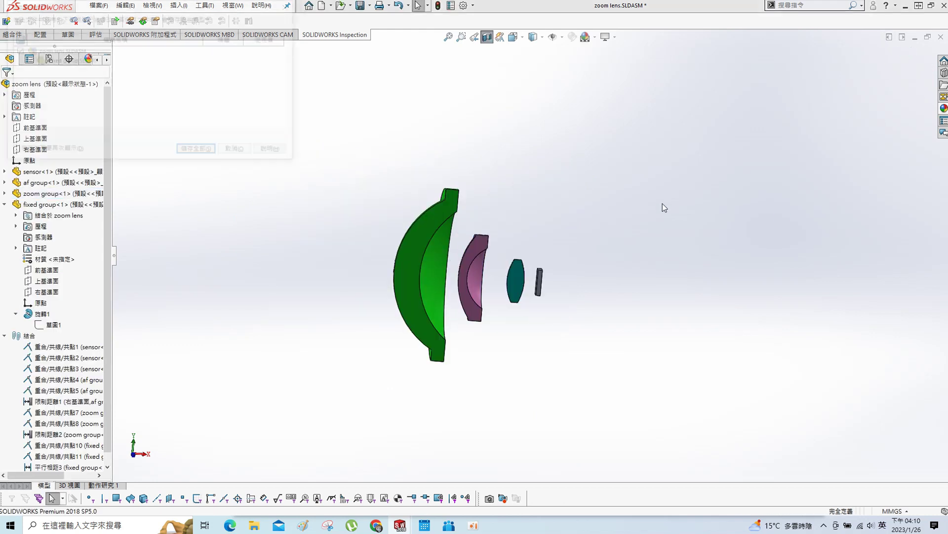
Step: Rebuild and save the assembly, then turn off the section view
click(207, 151)
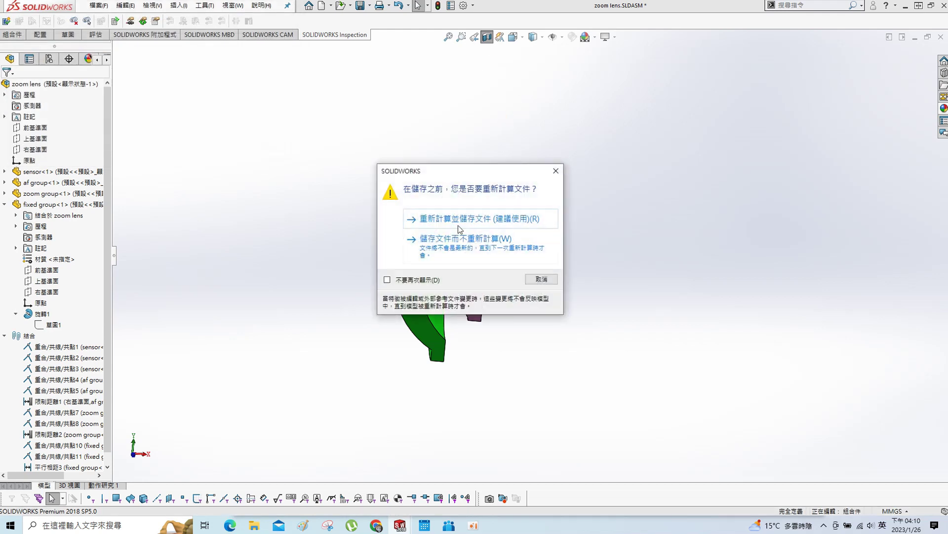
click(459, 228)
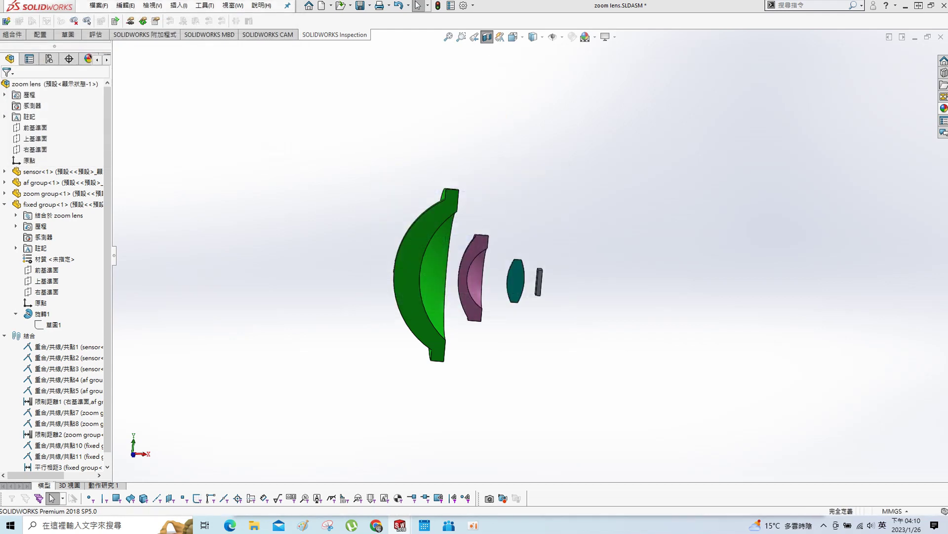
click(487, 36)
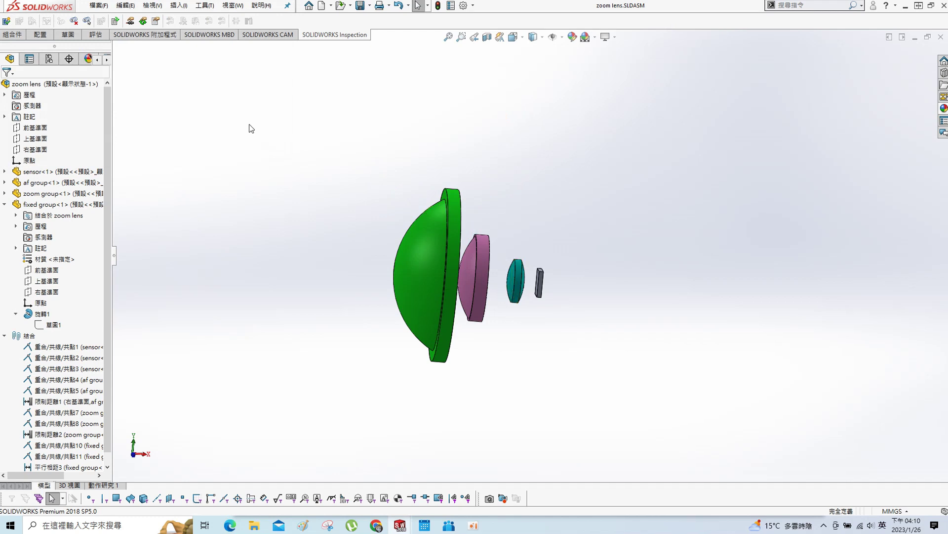
click(35, 127)
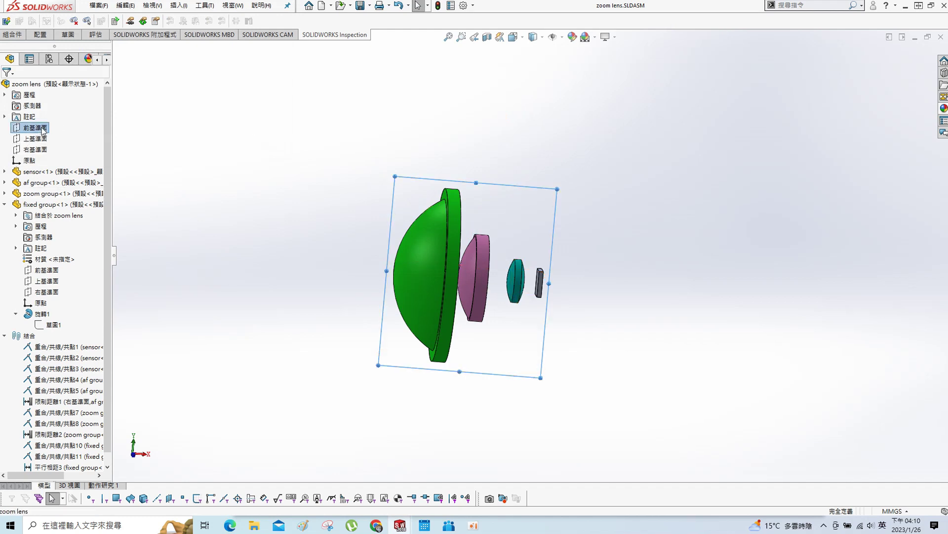
Step: Insert a new in-context part sketched on the assembly's Front Plane
click(221, 108)
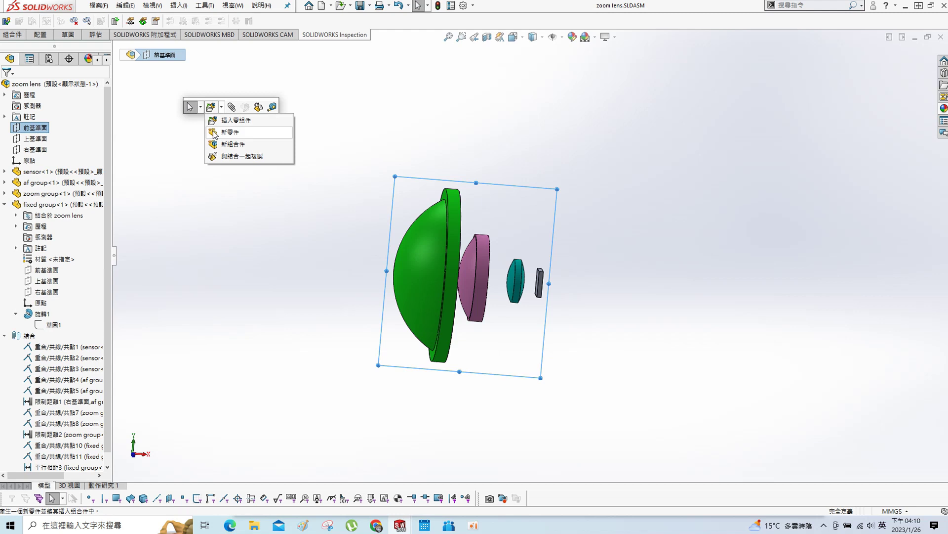
click(214, 133)
click(47, 119)
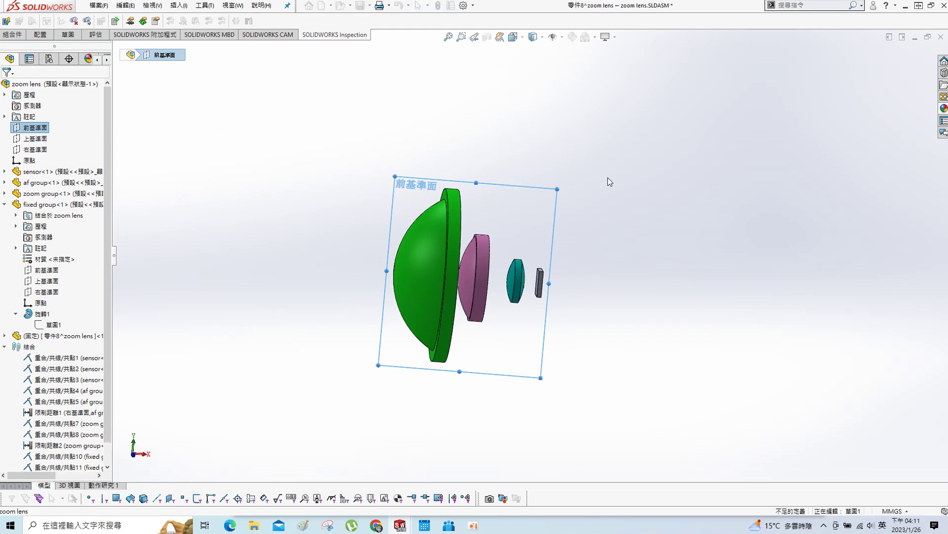
Step: View the sketch plane head-on and start a centerline at the sensor centre
key(s)
click(644, 291)
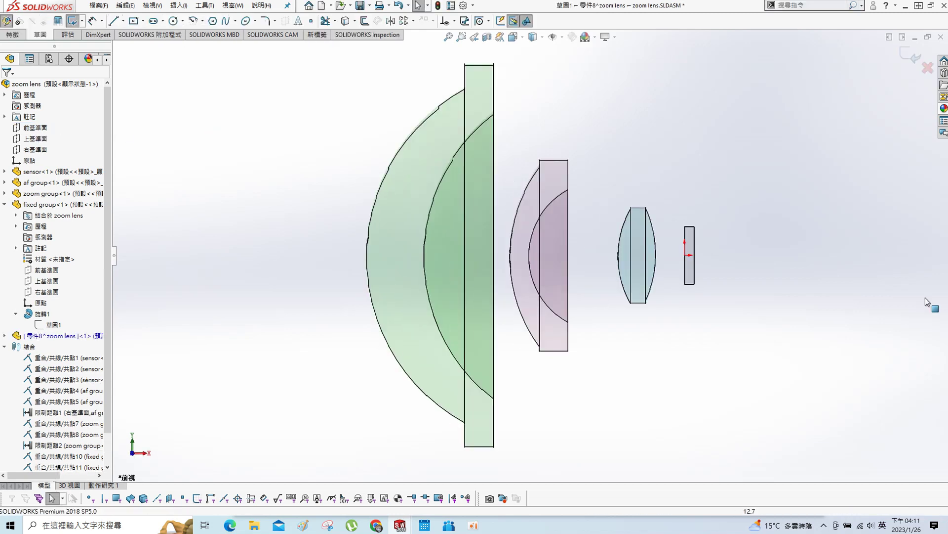
scroll(701, 188, down, 2)
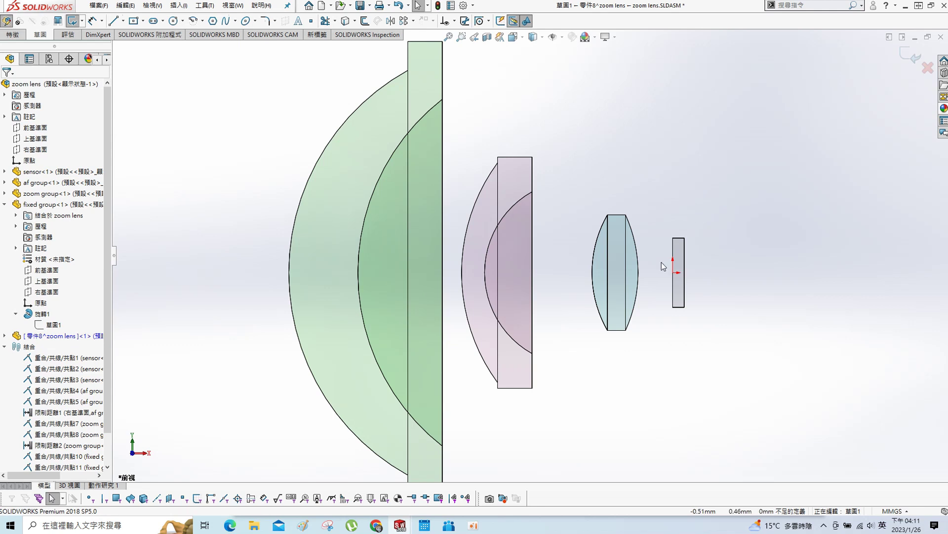
click(123, 21)
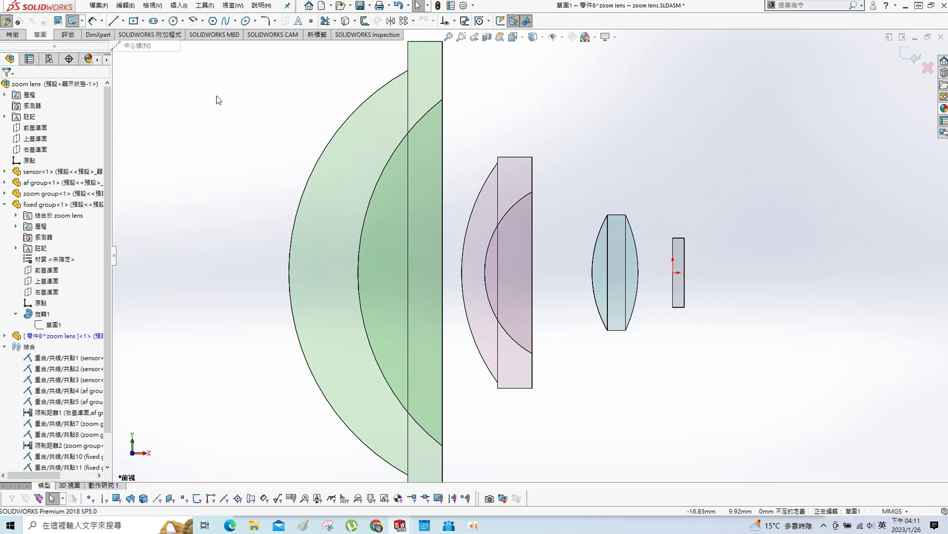
click(673, 272)
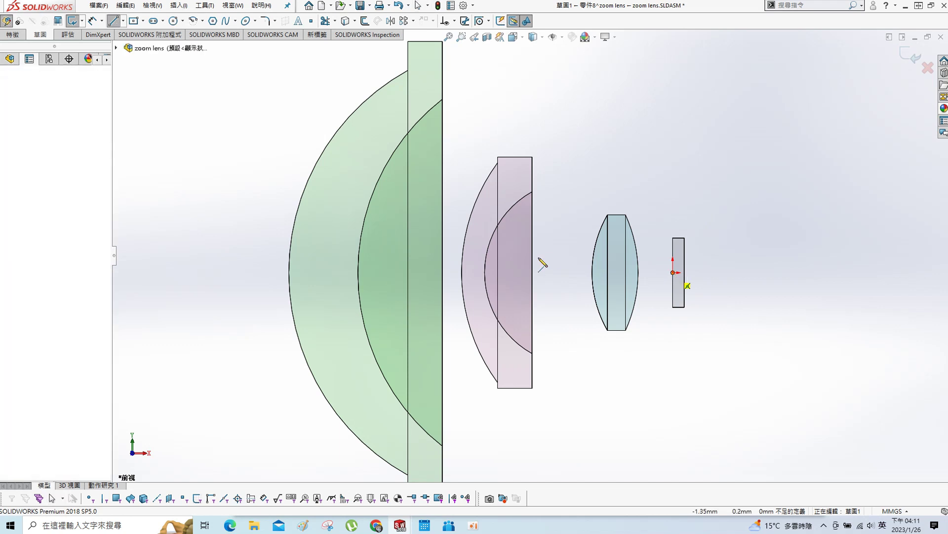
Step: Draw the horizontal optical-axis centerline and a ray to the small lens's right surface
scroll(533, 256, up, 2)
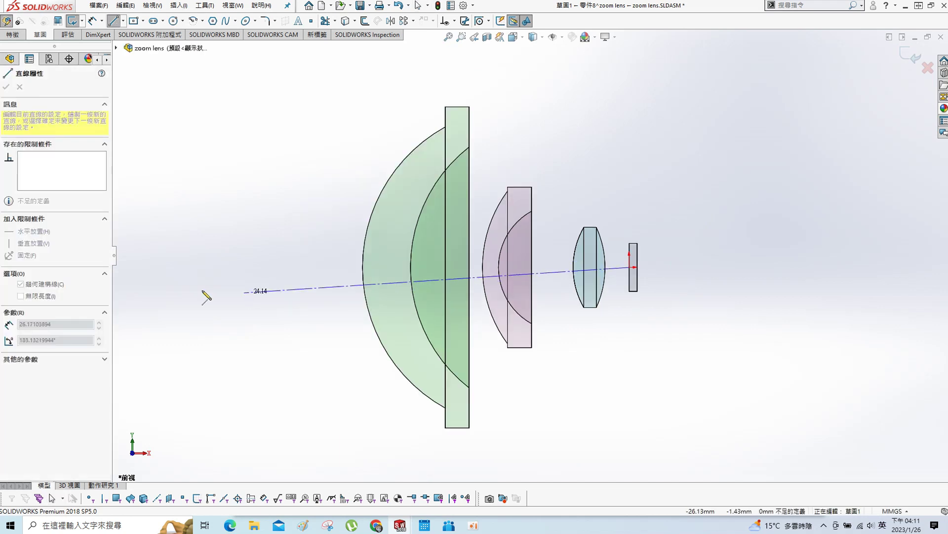
click(127, 267)
key(Escape)
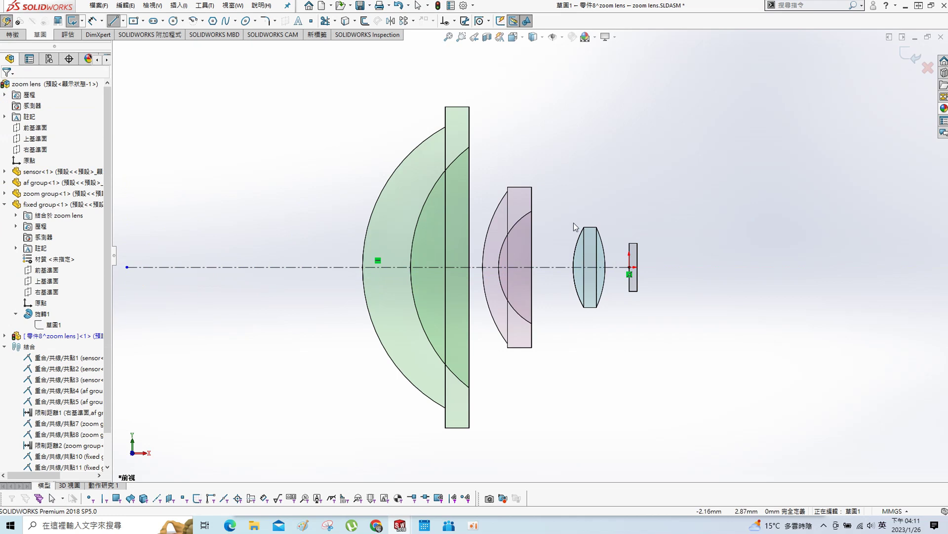
scroll(570, 223, down, 3)
key(s)
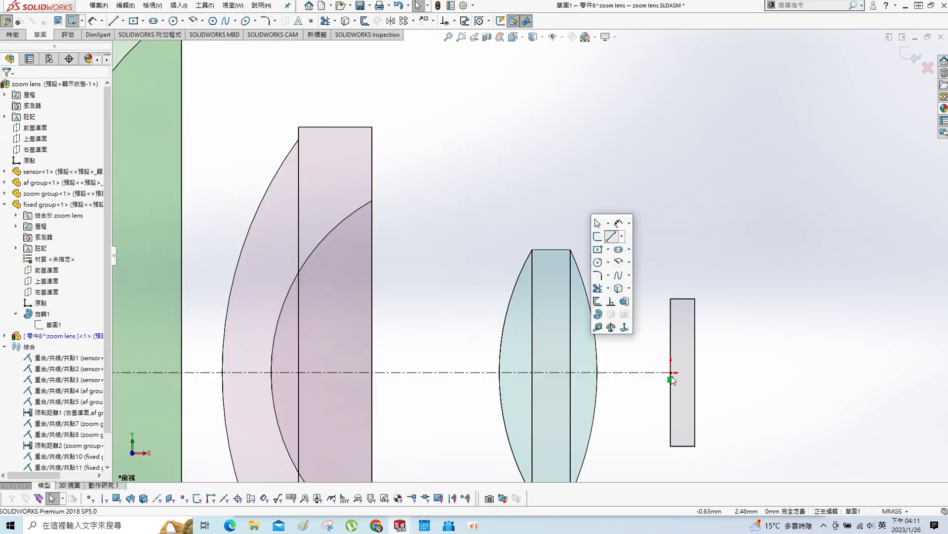
key(l)
click(592, 307)
key(Escape)
Step: Dimension the angle between the ray and optical axis as 40°
scroll(573, 299, down, 5)
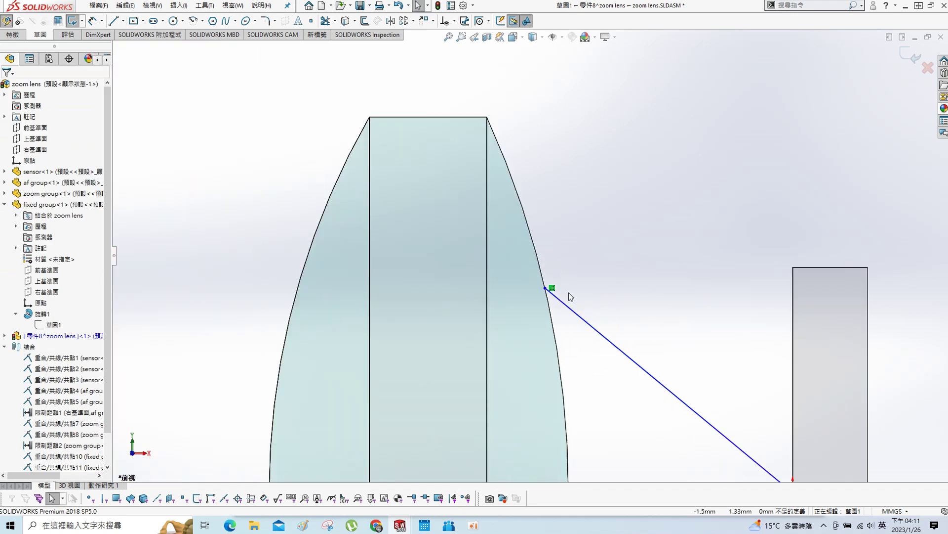
scroll(575, 287, up, 2)
key(s)
click(663, 230)
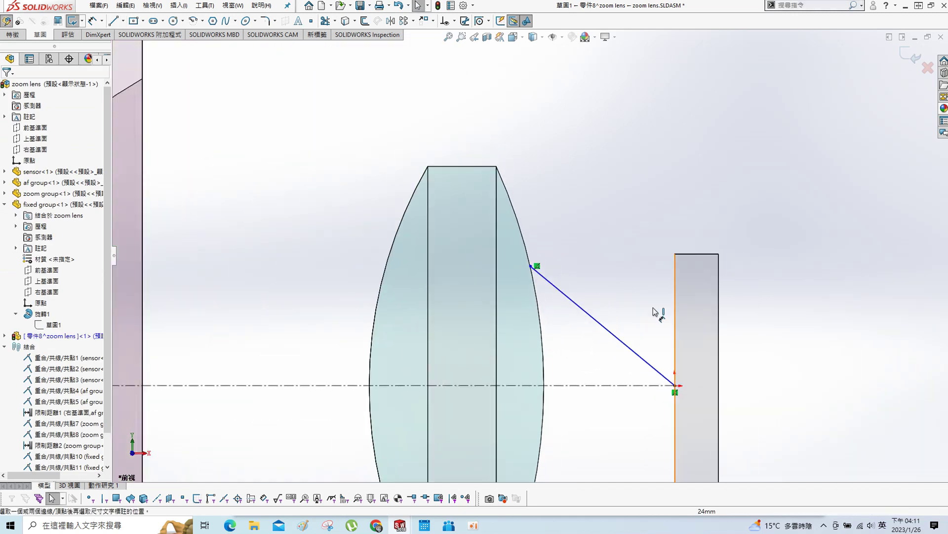
click(652, 368)
click(645, 385)
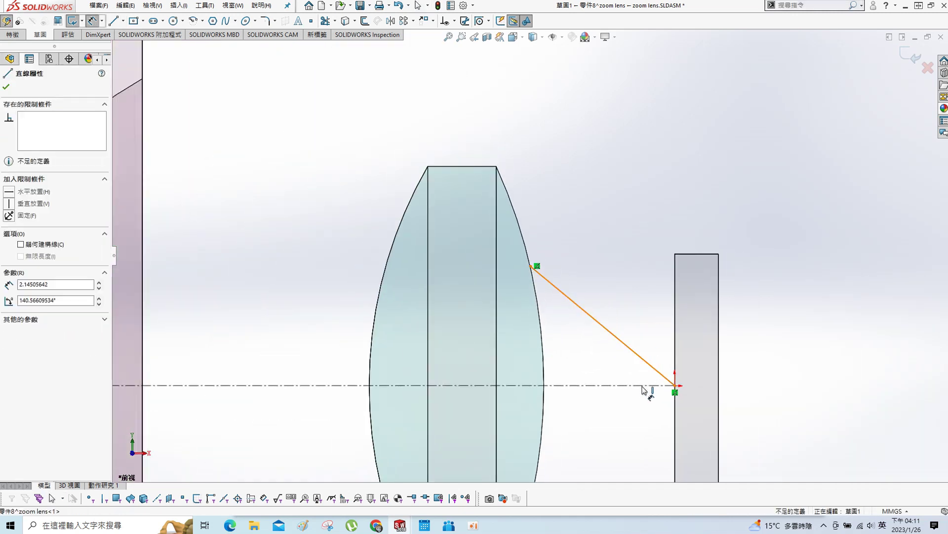
click(631, 378)
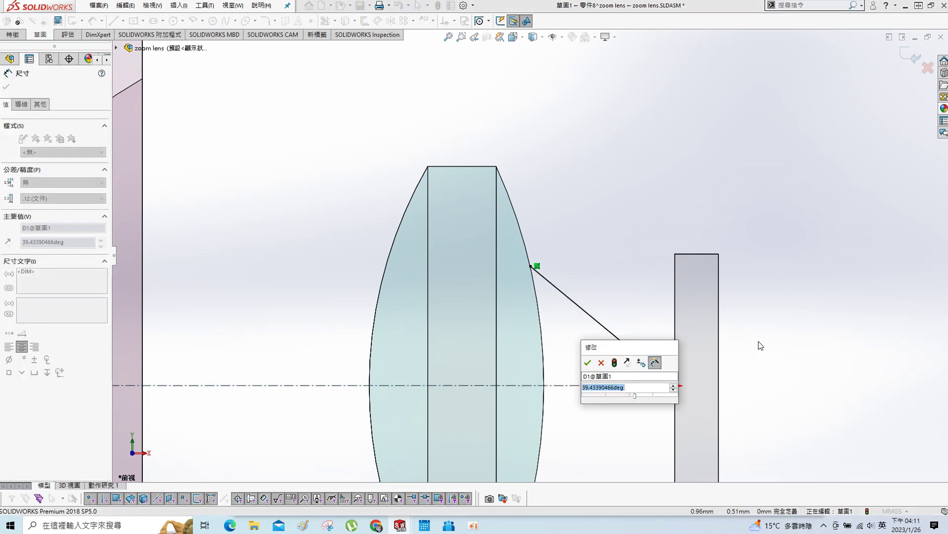
text(40)
key(Return)
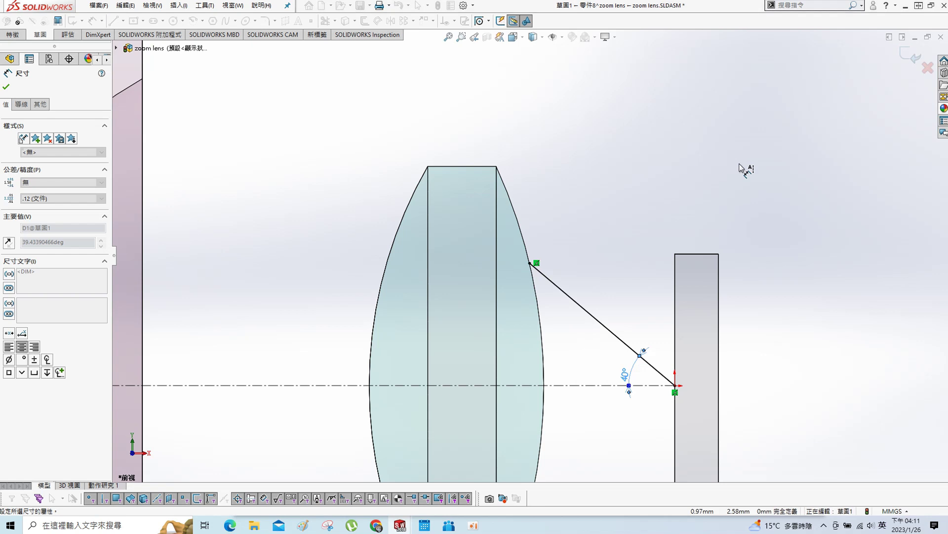
key(Escape)
Step: Draw a short centerline beside the lens surface near the ray's hit point
scroll(517, 202, down, 2)
key(s)
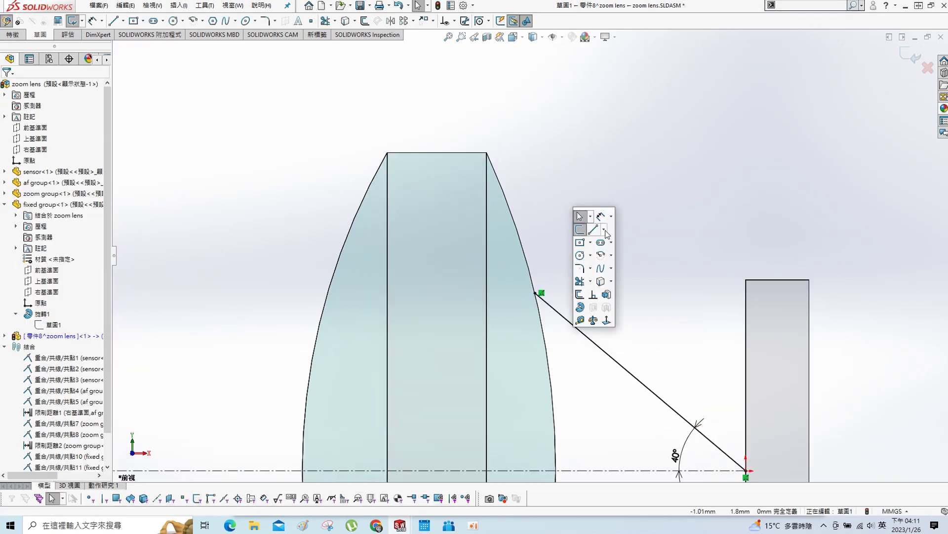
click(605, 229)
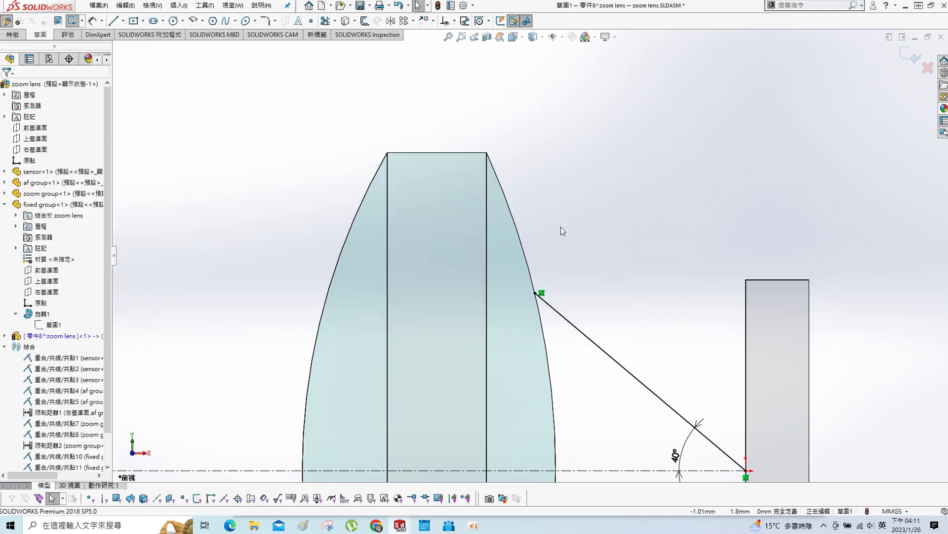
click(552, 202)
click(570, 256)
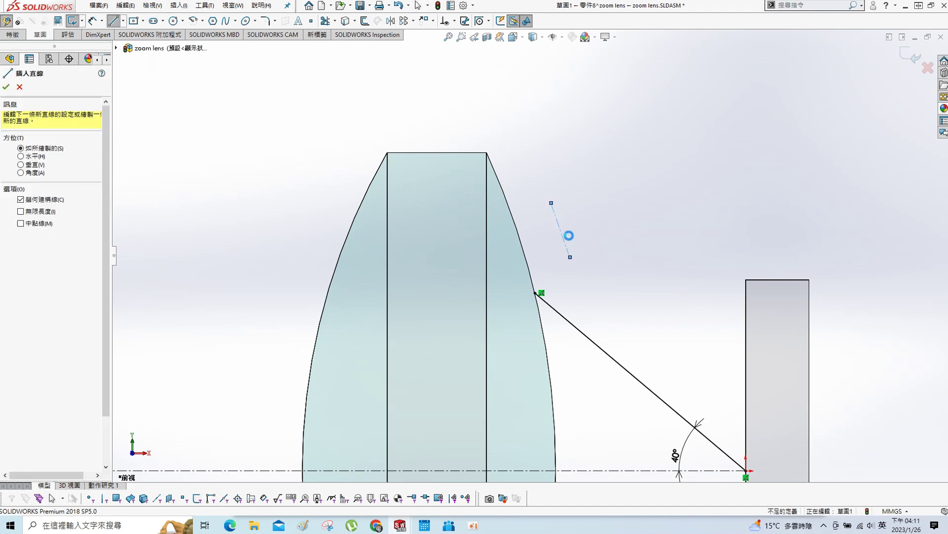
Step: Centre the short centerline on the ray's hit point and make it tangent to the lens surface
key(Escape)
click(536, 294)
ctrl+click(539, 311)
click(39, 247)
key(Escape)
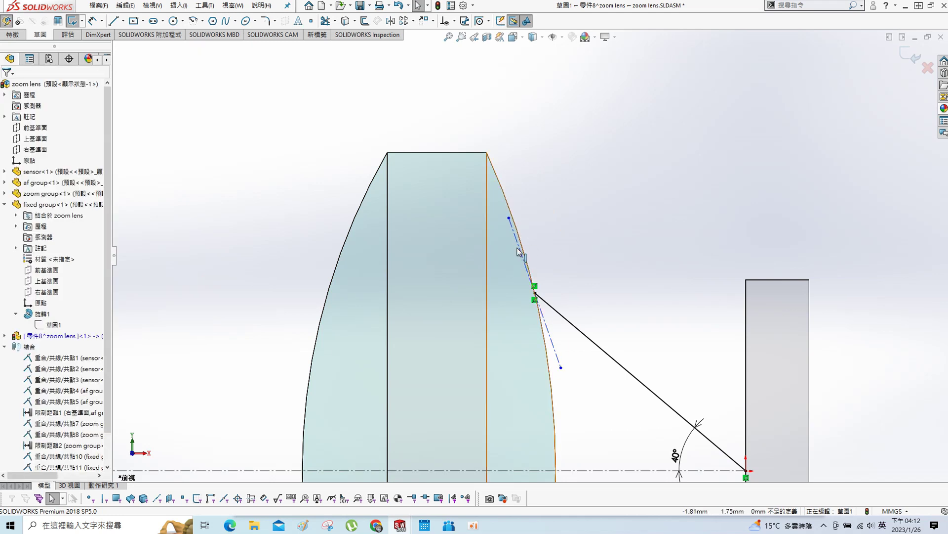
click(554, 403)
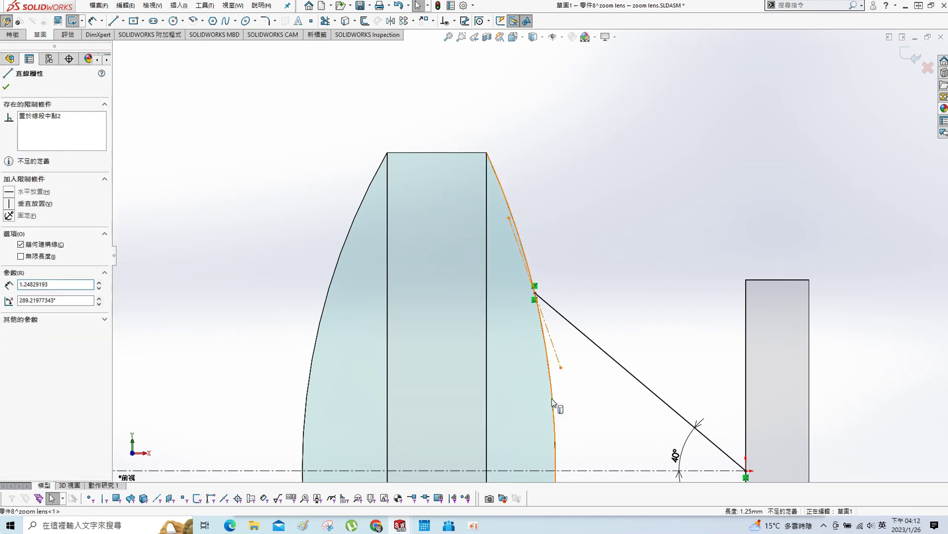
ctrl+click(532, 378)
click(9, 248)
key(Escape)
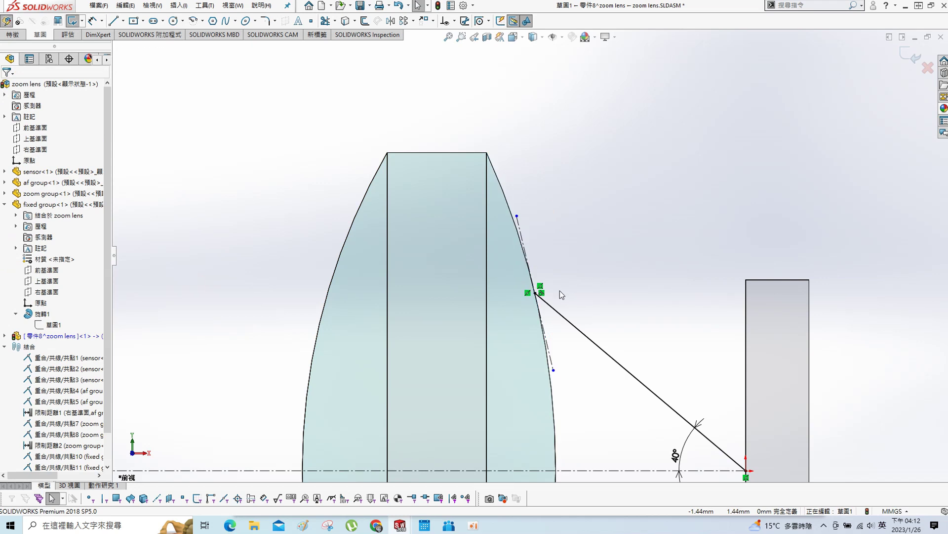
Step: Draw a crossing centerline with its midpoint on the ray's hit point
scroll(568, 281, down, 4)
key(s)
click(600, 235)
click(615, 256)
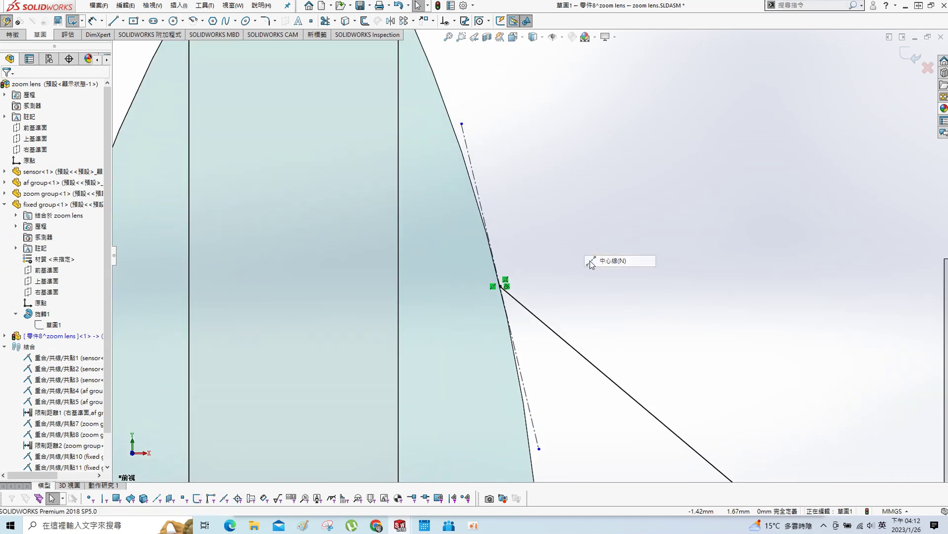
drag(450, 338, 680, 254)
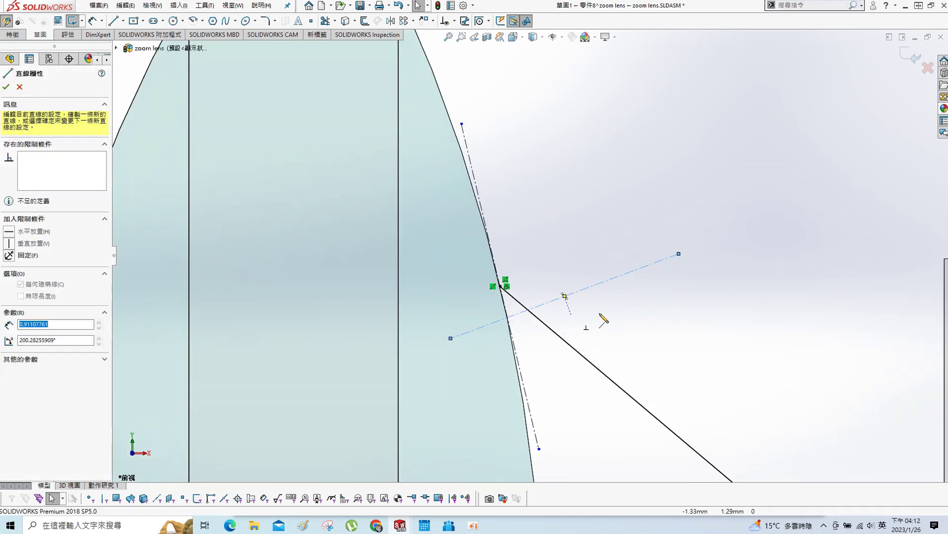
key(Escape)
click(585, 291)
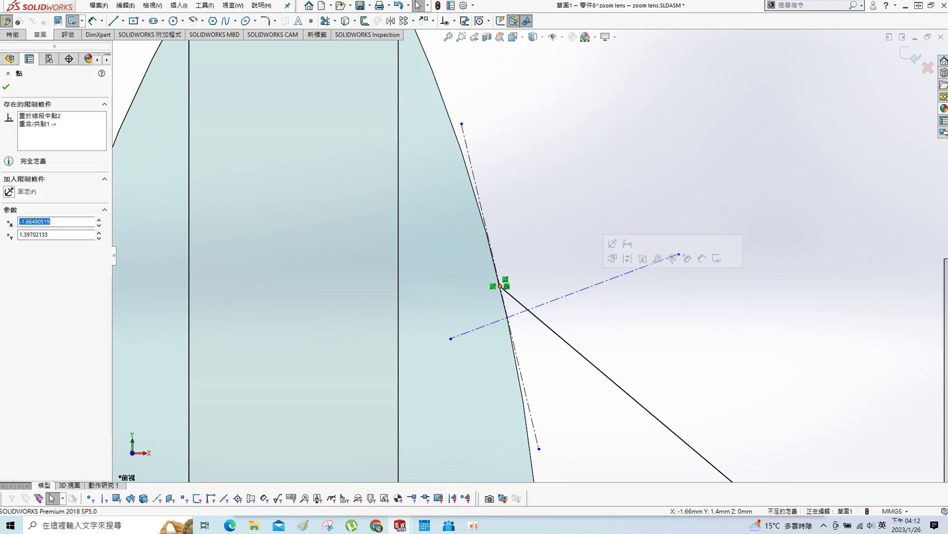
ctrl+click(500, 286)
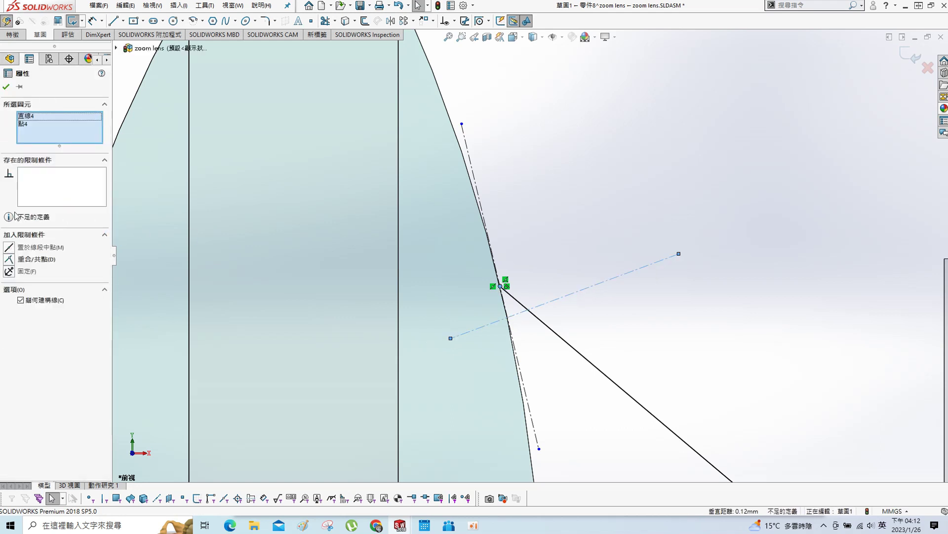
click(15, 246)
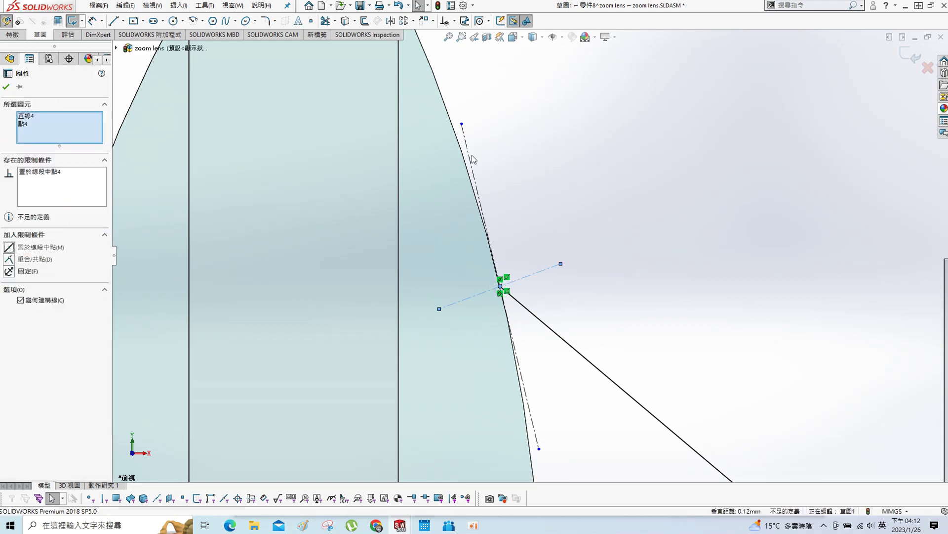
key(Escape)
Step: Make the crossing centerline perpendicular to the tangent centerline
click(543, 273)
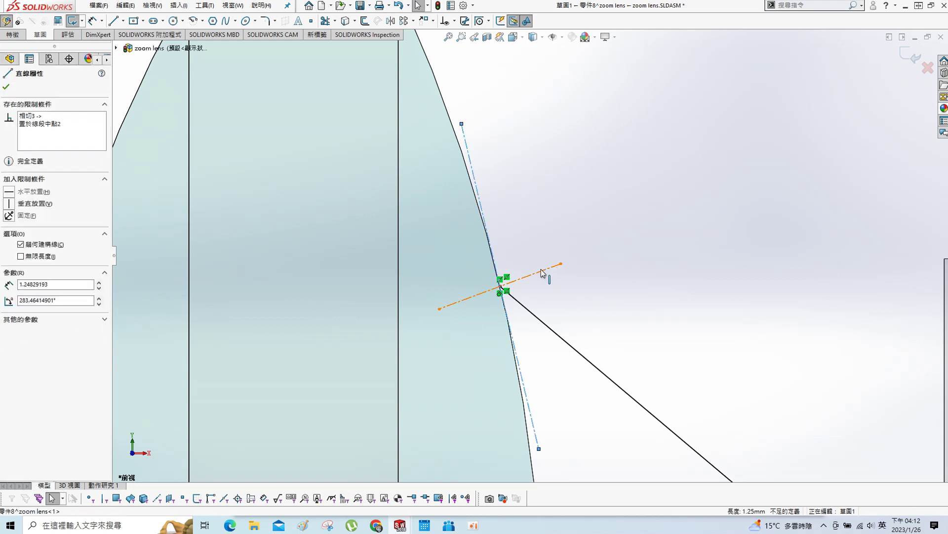
ctrl+click(491, 247)
click(13, 283)
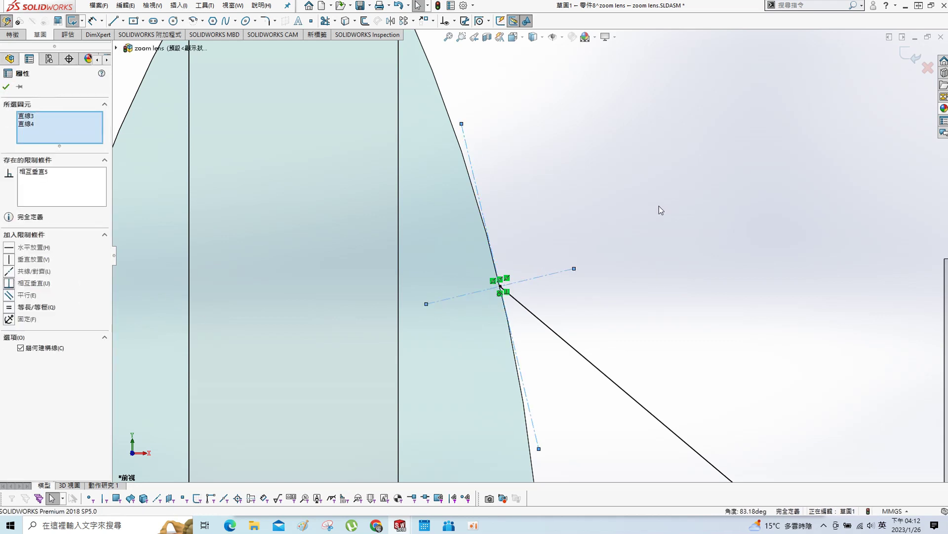
key(Escape)
Step: Finish the refracted ray and snap its left end onto the lens's left surface
key(s)
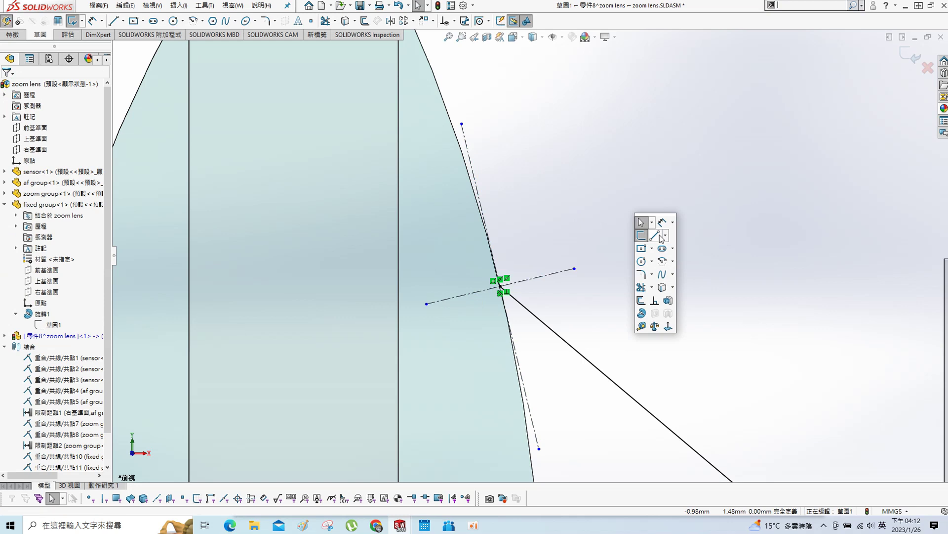
click(660, 236)
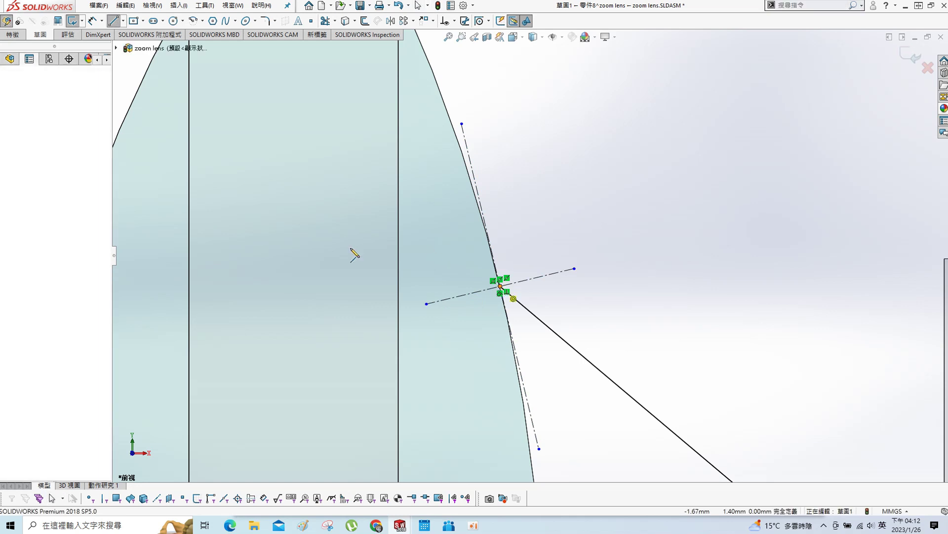
scroll(355, 254, up, 5)
key(Escape)
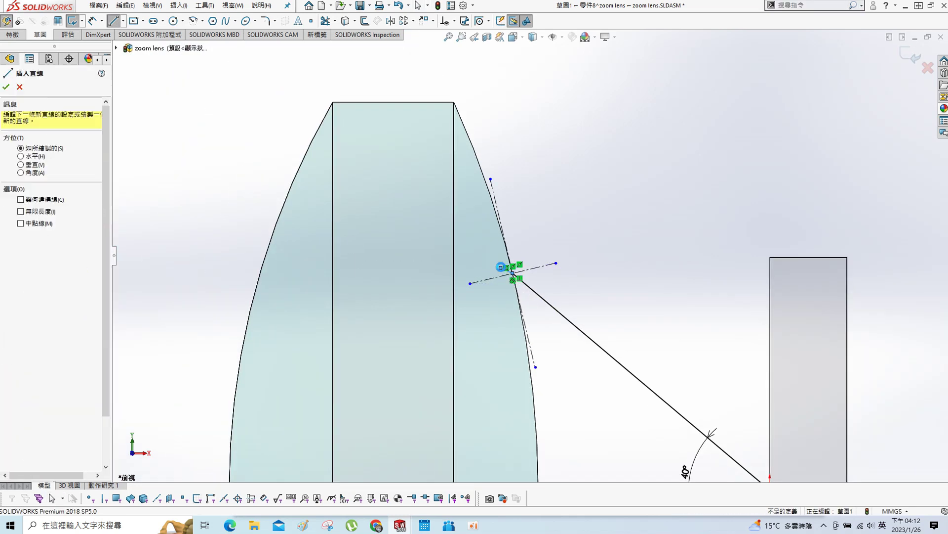
key(Escape)
click(262, 259)
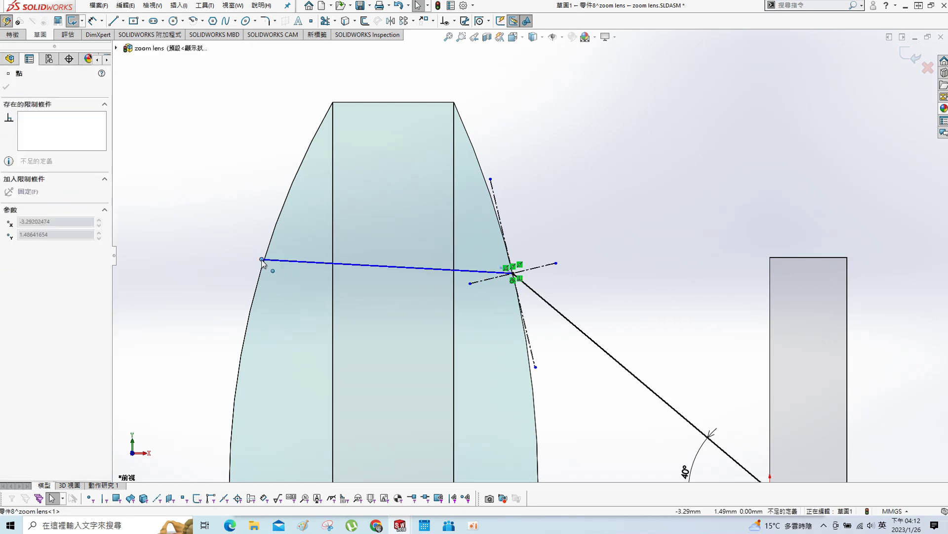
drag(262, 259, 265, 259)
key(Escape)
scroll(568, 249, down, 2)
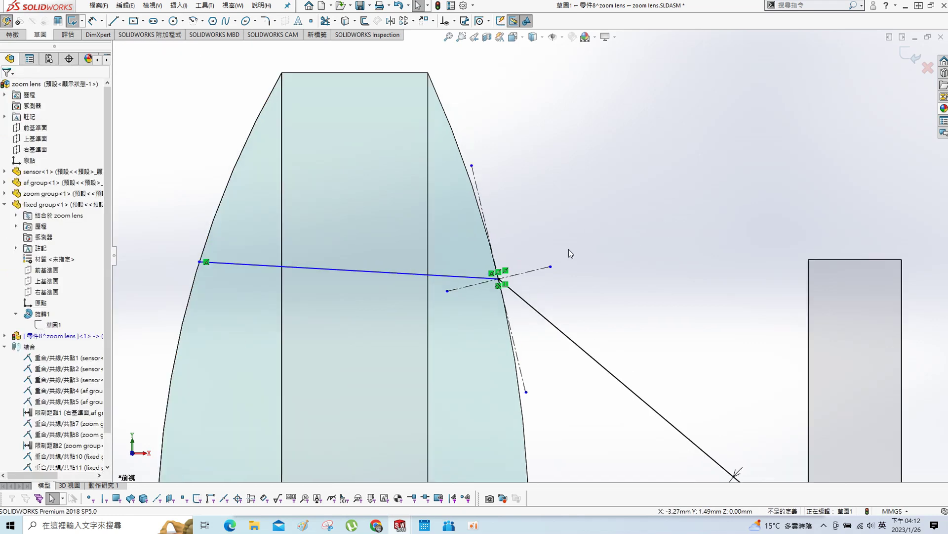
scroll(603, 242, down, 2)
Step: Dimension the 53.46° incidence angle as a reference and the 16.72° inner-ray angle
key(s)
click(610, 230)
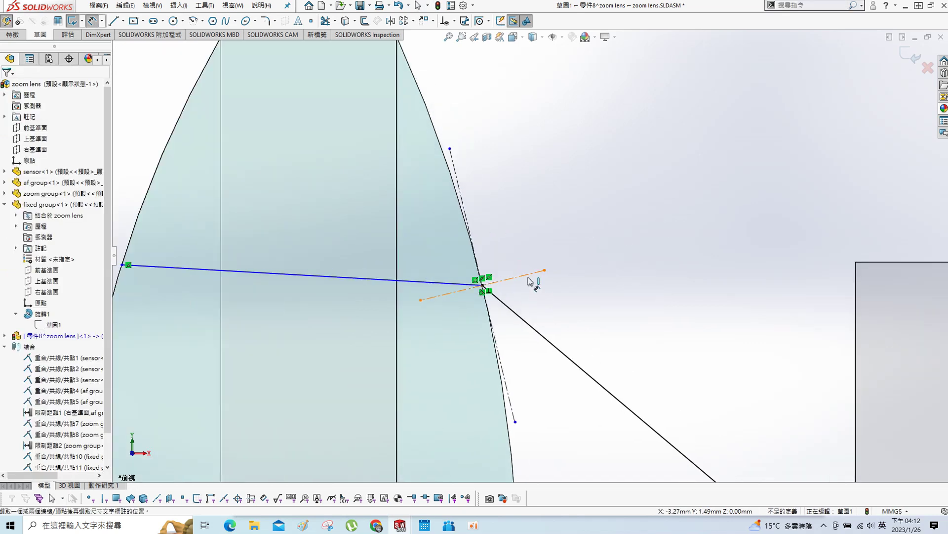
click(528, 274)
click(569, 357)
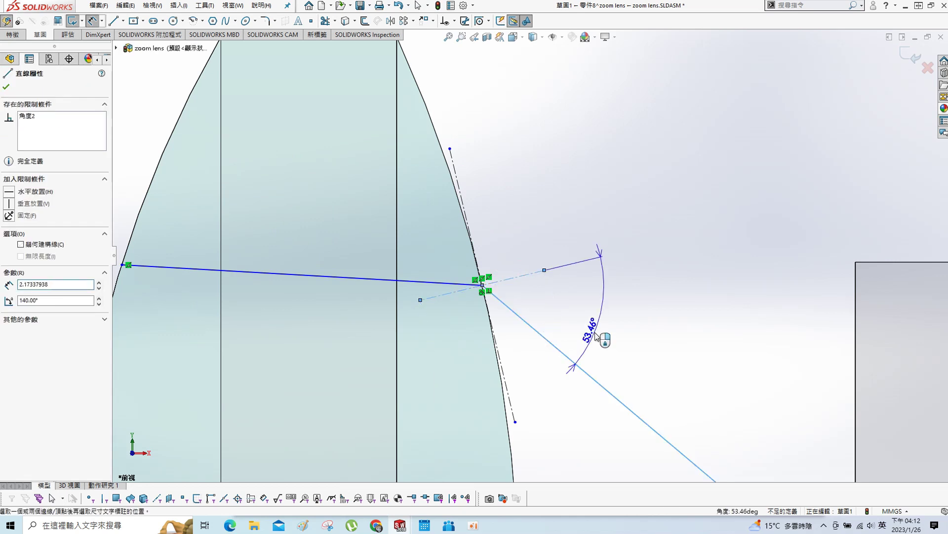
click(596, 336)
click(541, 288)
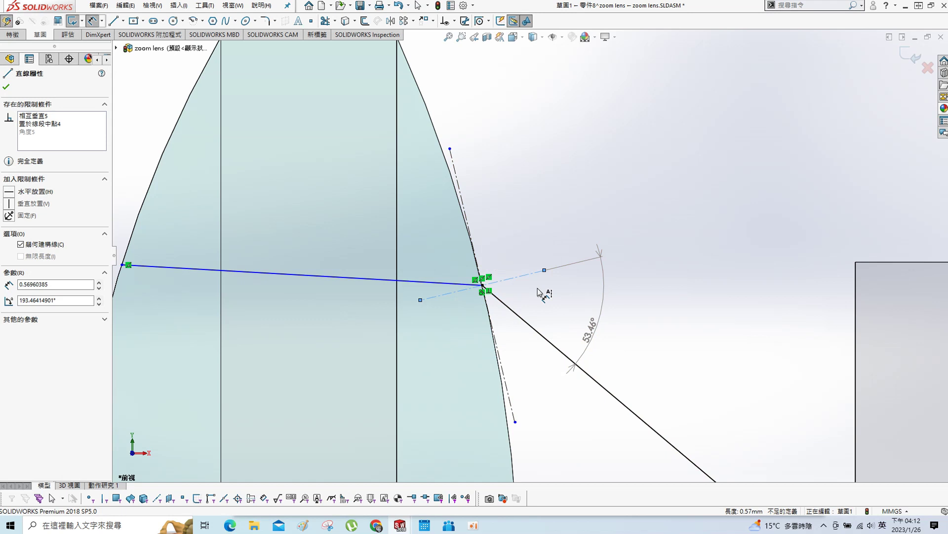
click(425, 283)
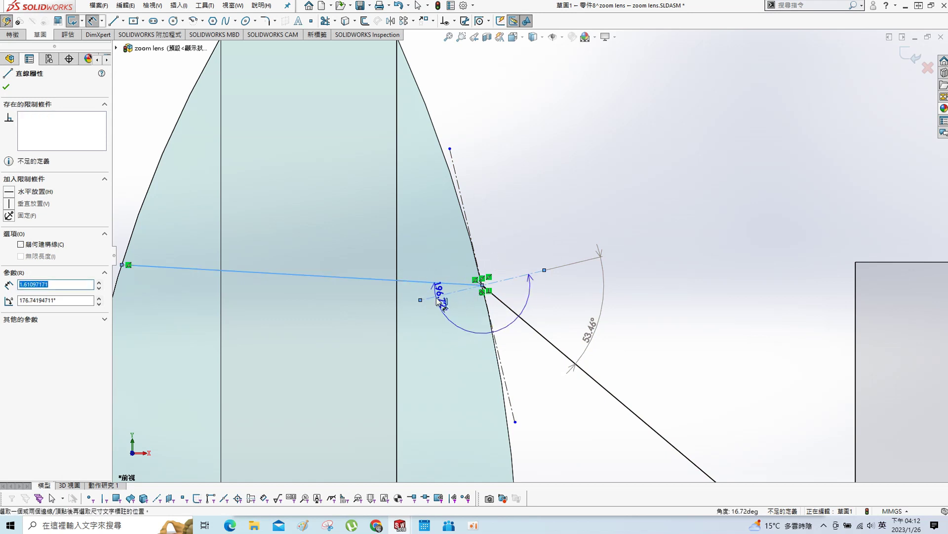
click(383, 297)
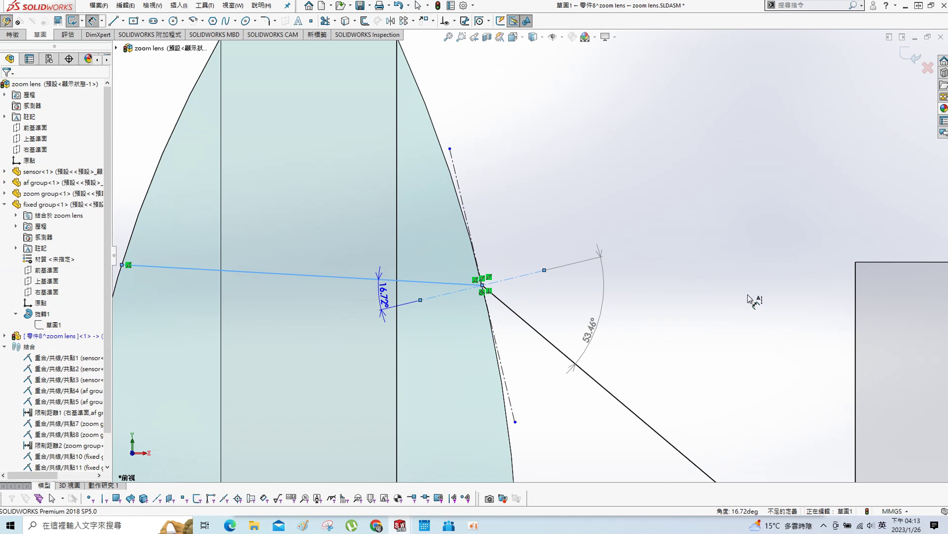
Step: Drive the 16.72° angle with =arcsin(sin(D2)/1.5) so it reads 32.39°
text(=)
mouse_move(354, 316)
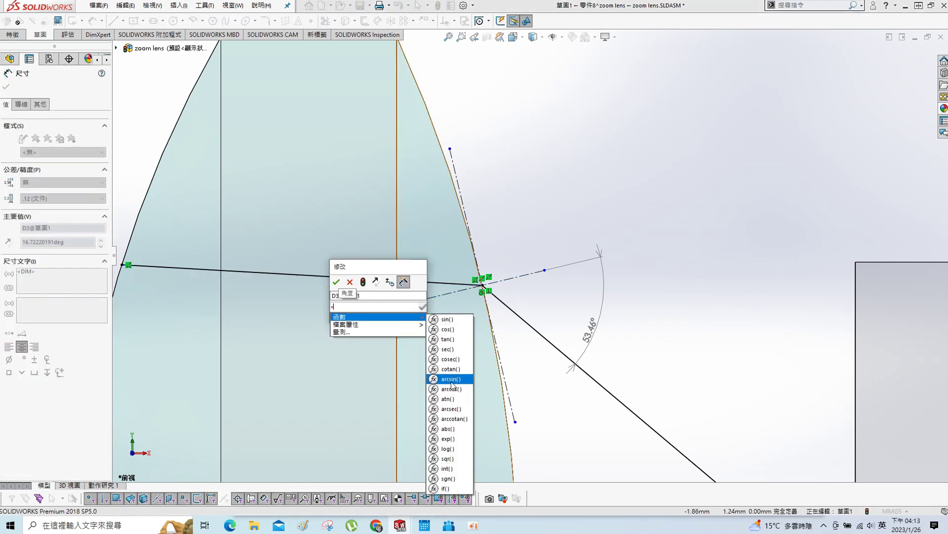
click(451, 379)
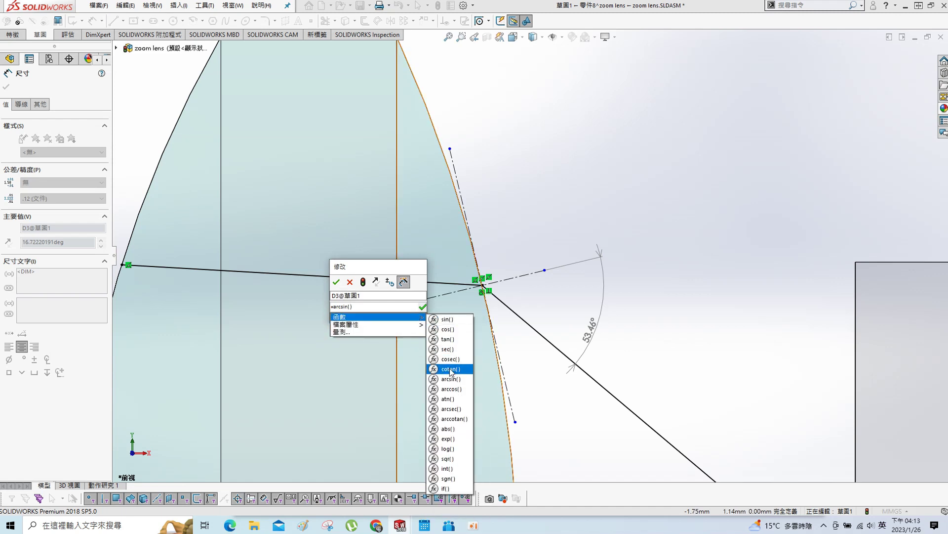
click(447, 319)
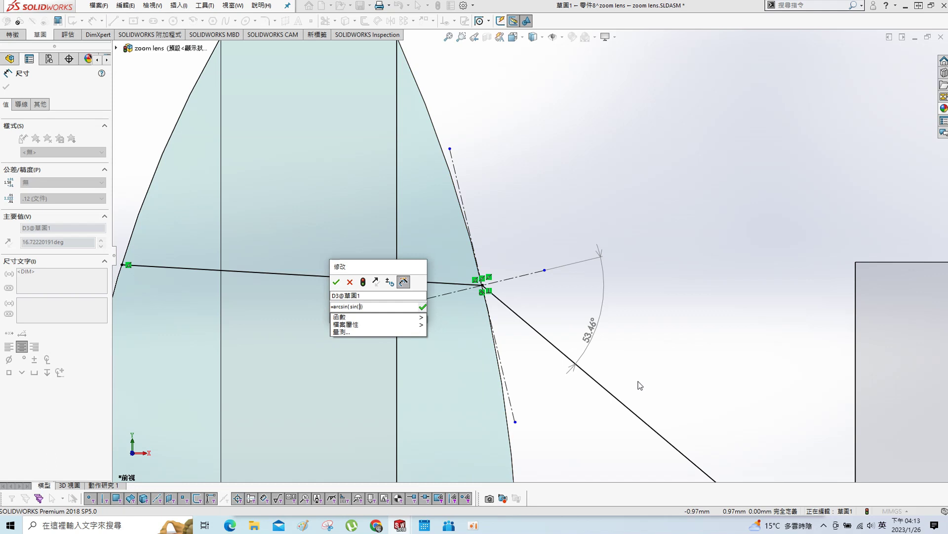
click(586, 344)
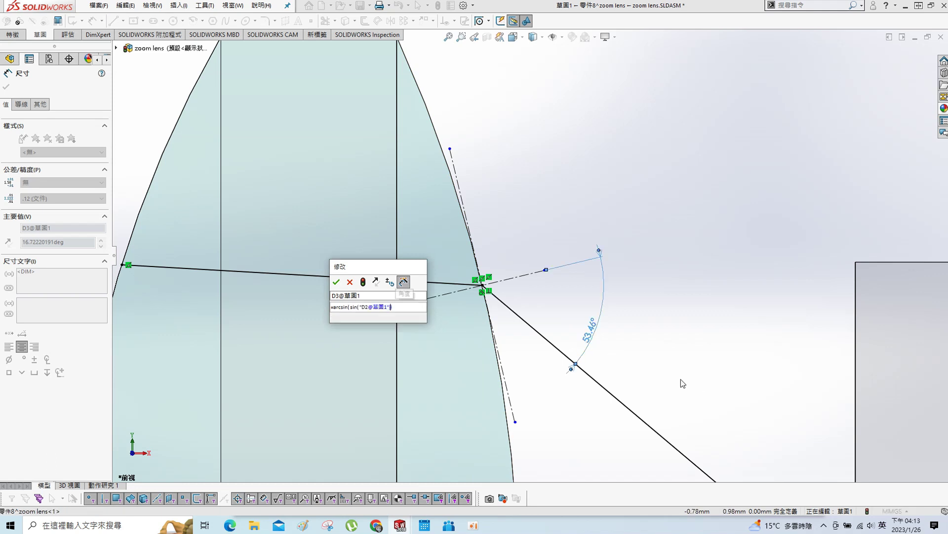
text(/1.5)
key(Return)
click(504, 212)
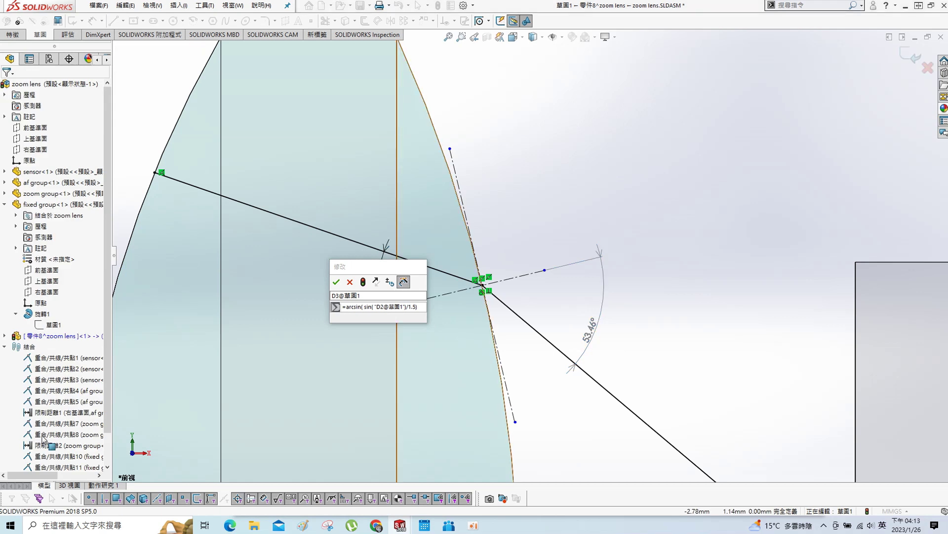
click(337, 282)
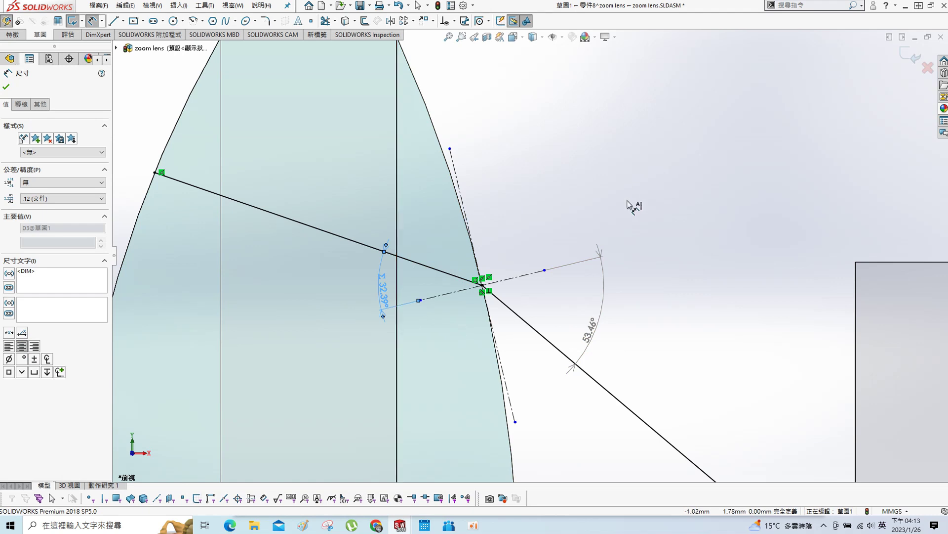
click(628, 203)
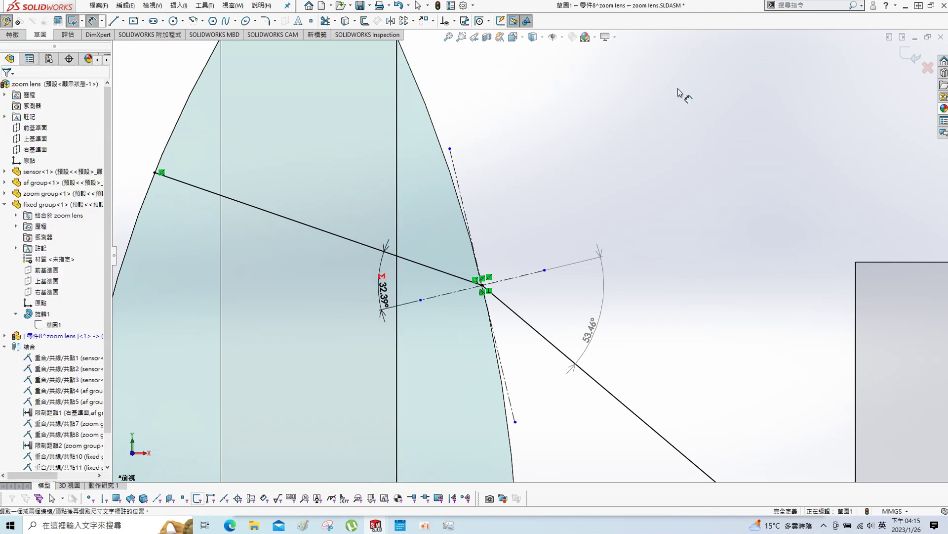
Step: Draw a short centerline beside the lens
scroll(494, 208, up, 3)
scroll(603, 384, up, 2)
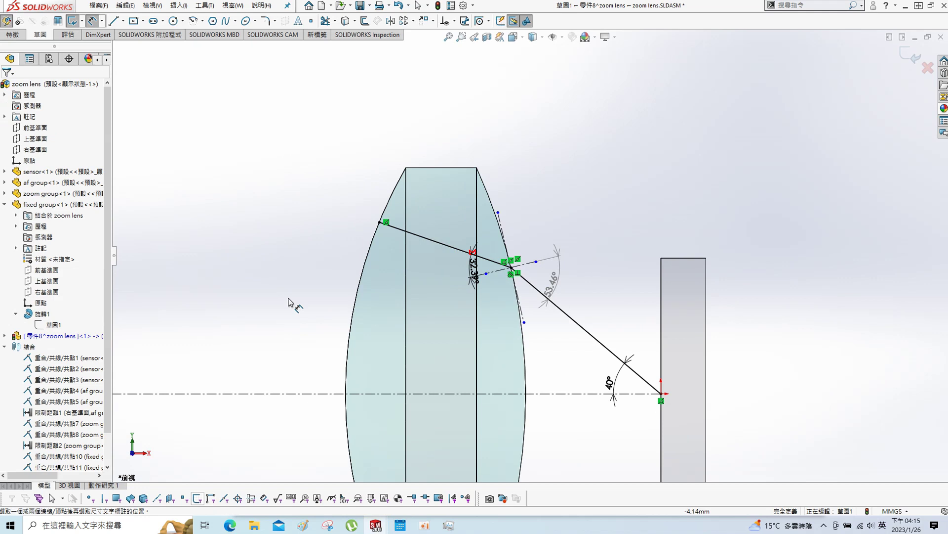
scroll(275, 303, down, 2)
scroll(350, 163, down, 1)
right_click(309, 133)
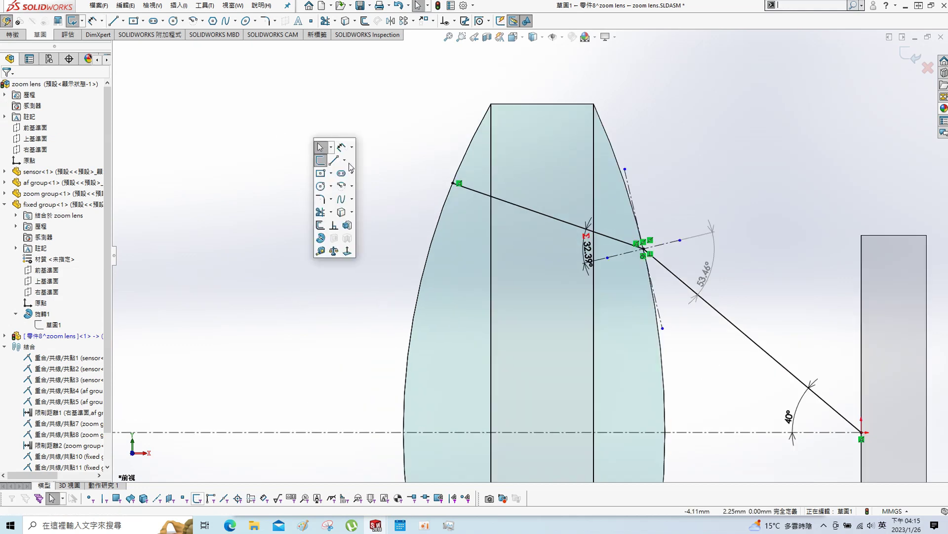
click(386, 115)
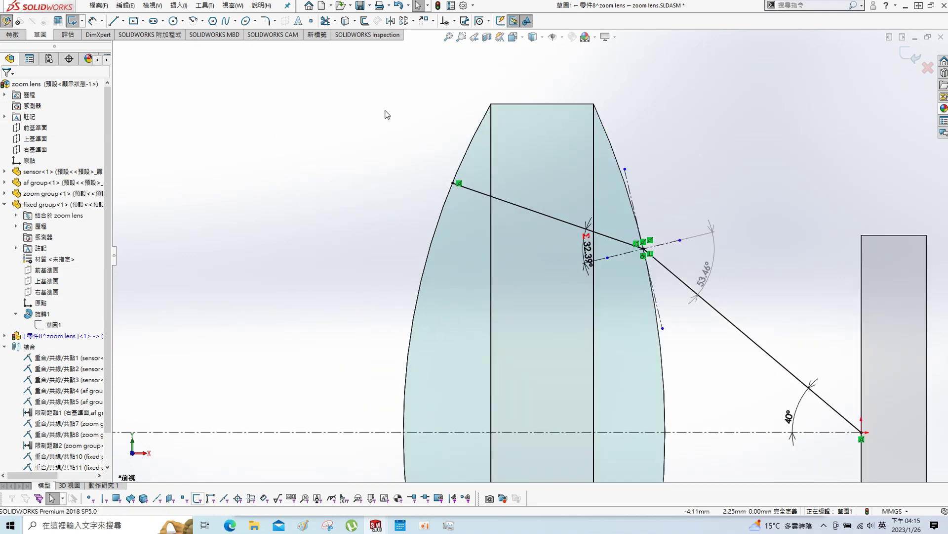
click(347, 190)
click(388, 105)
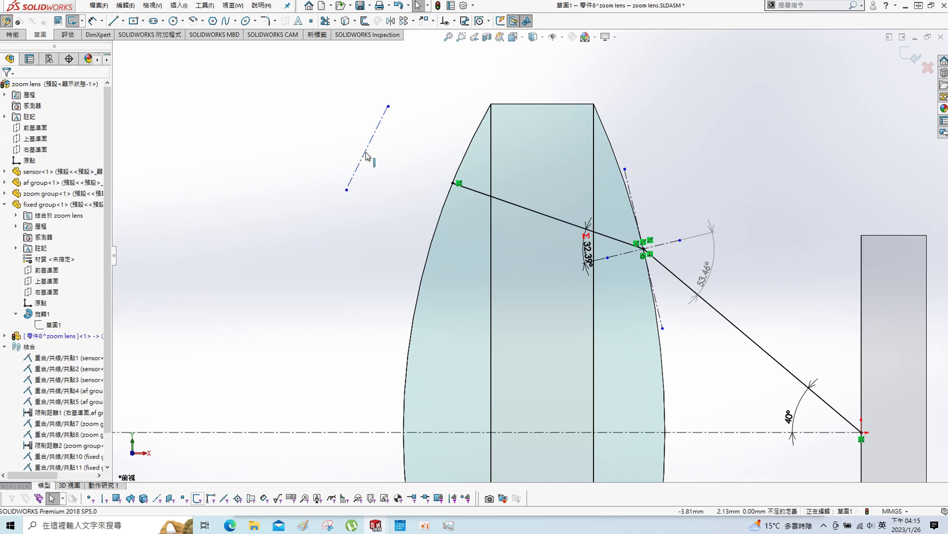
Step: Centre the centerline on the ray's entry point and make it tangent to the front surface
click(453, 183)
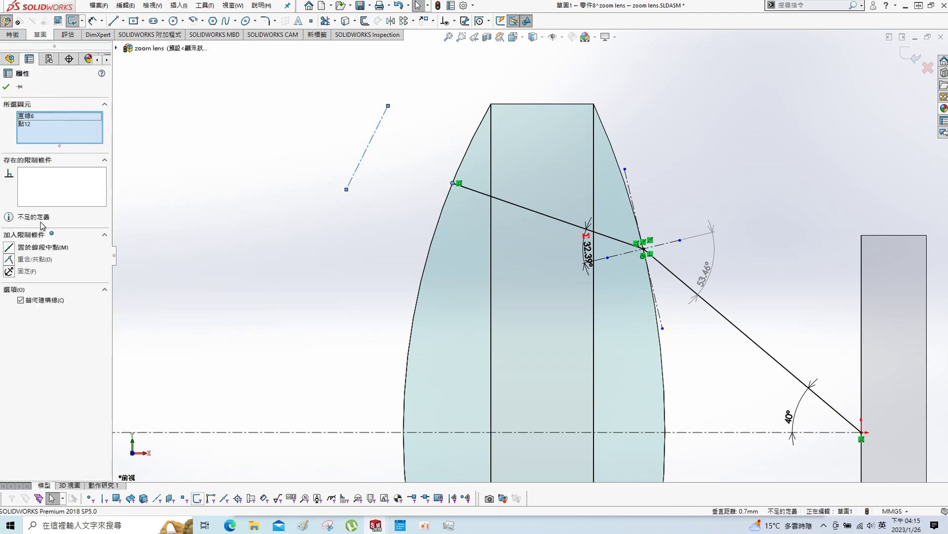
click(8, 247)
click(201, 148)
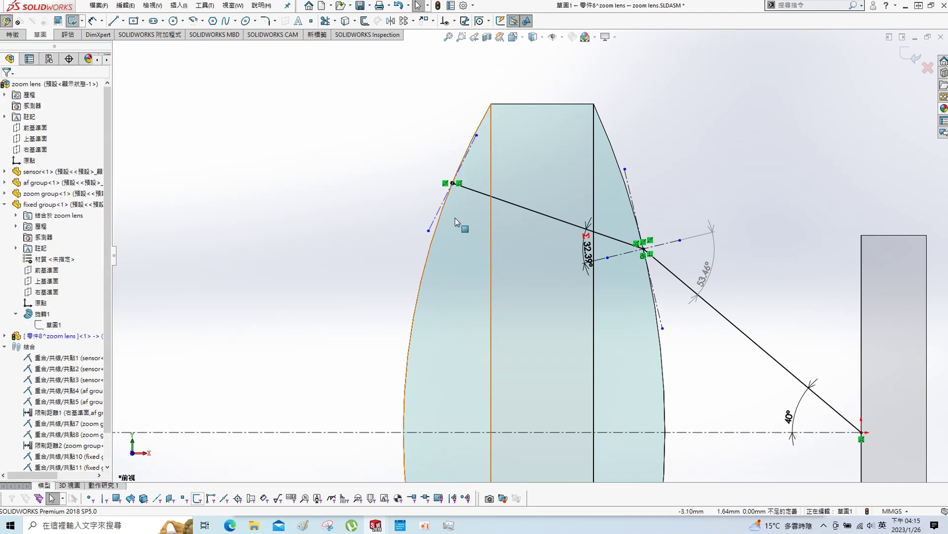
ctrl+click(433, 243)
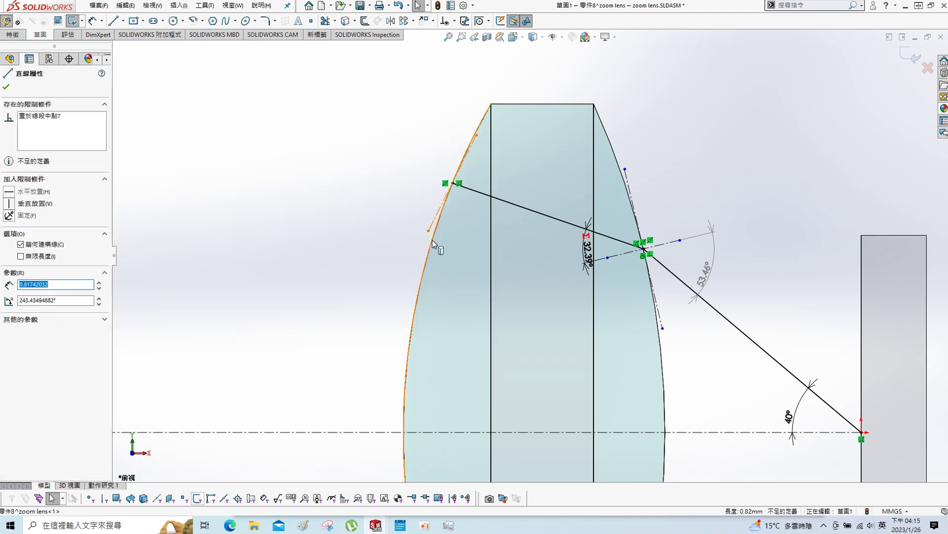
click(6, 248)
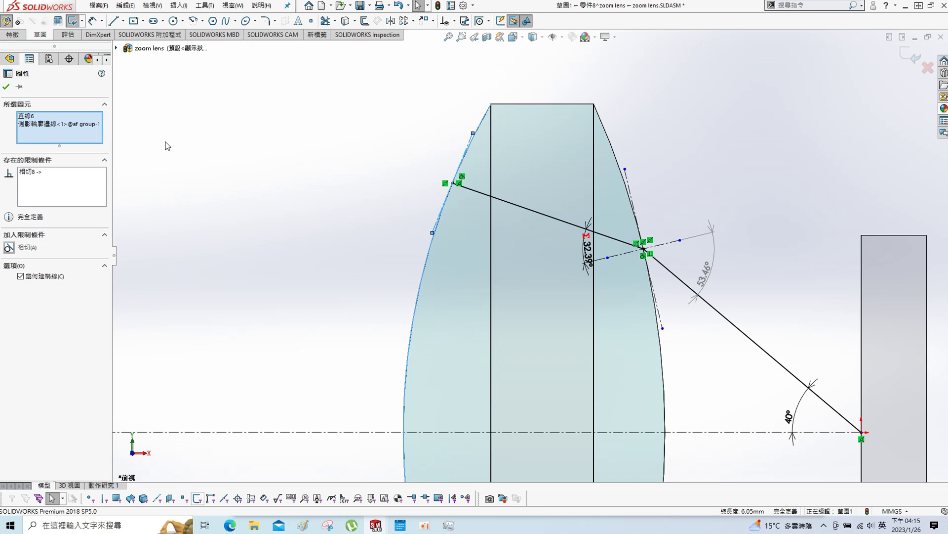
click(300, 143)
Step: Draw a second centerline to the left of the lens
scroll(448, 147, down, 2)
key(s)
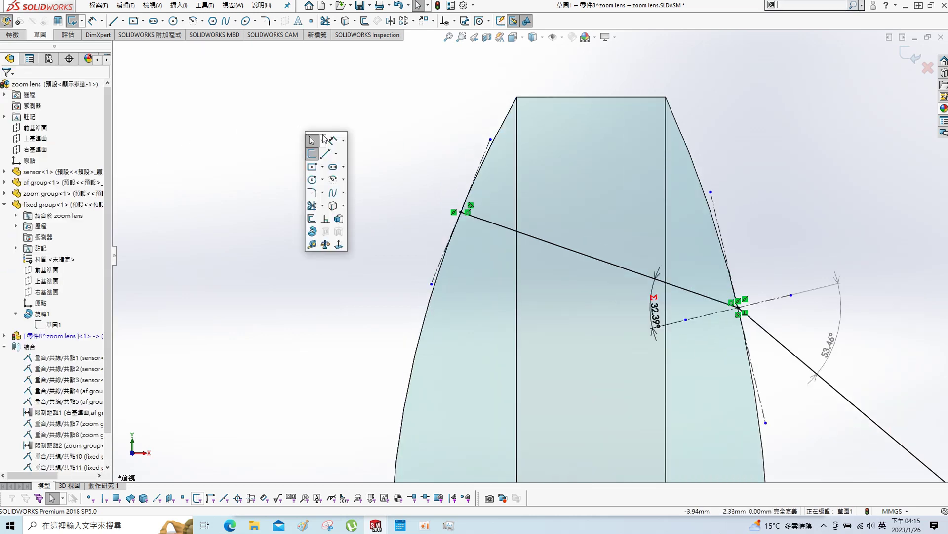
click(337, 155)
click(348, 178)
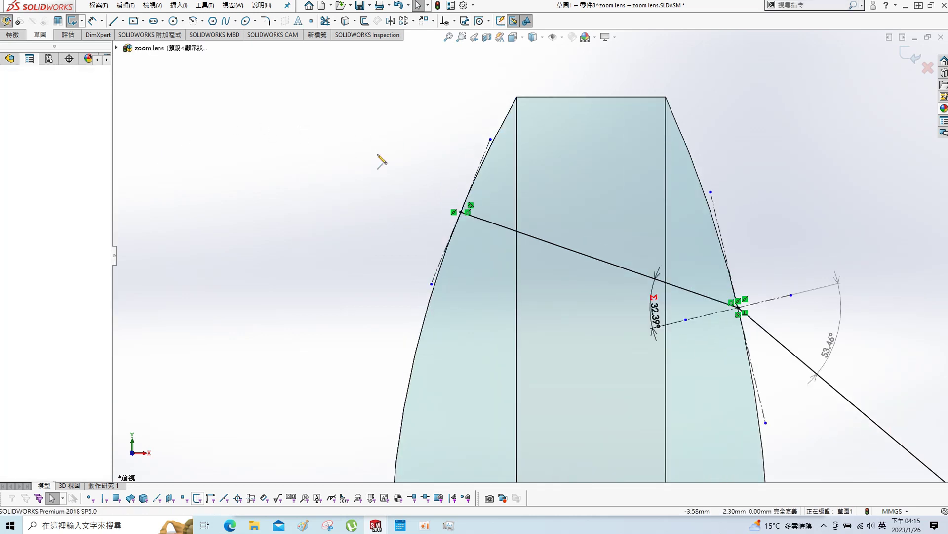
click(234, 124)
click(378, 153)
key(Escape)
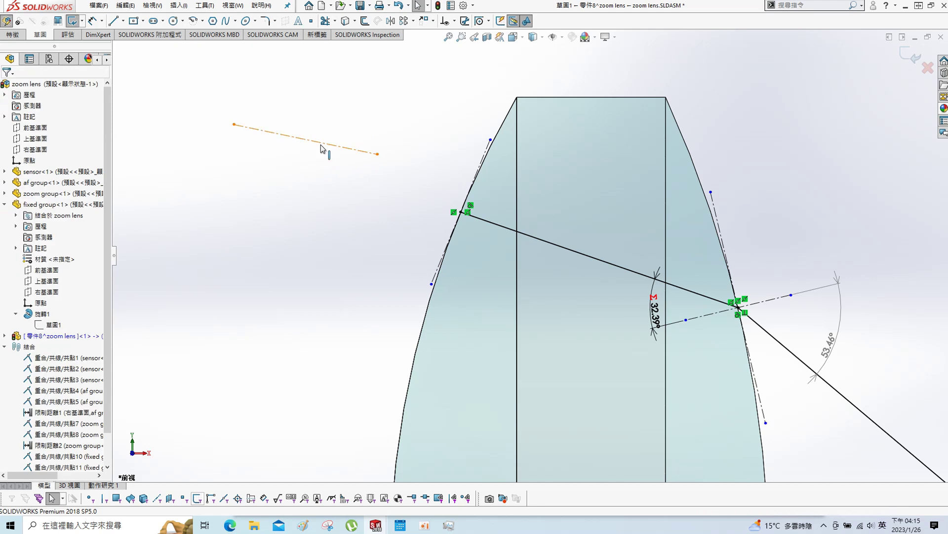
Step: Centre the second centerline on the entry point and make it perpendicular to the tangent
click(460, 212)
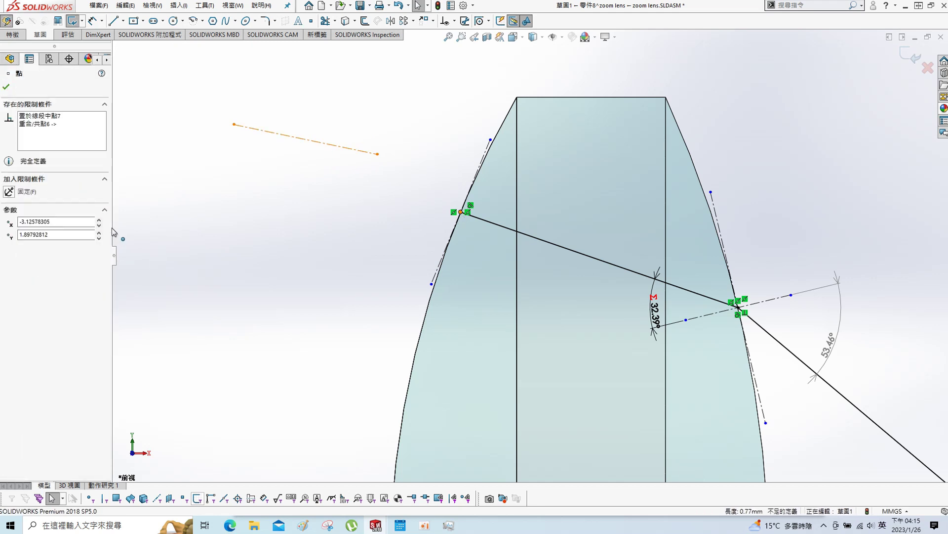
click(9, 252)
click(293, 218)
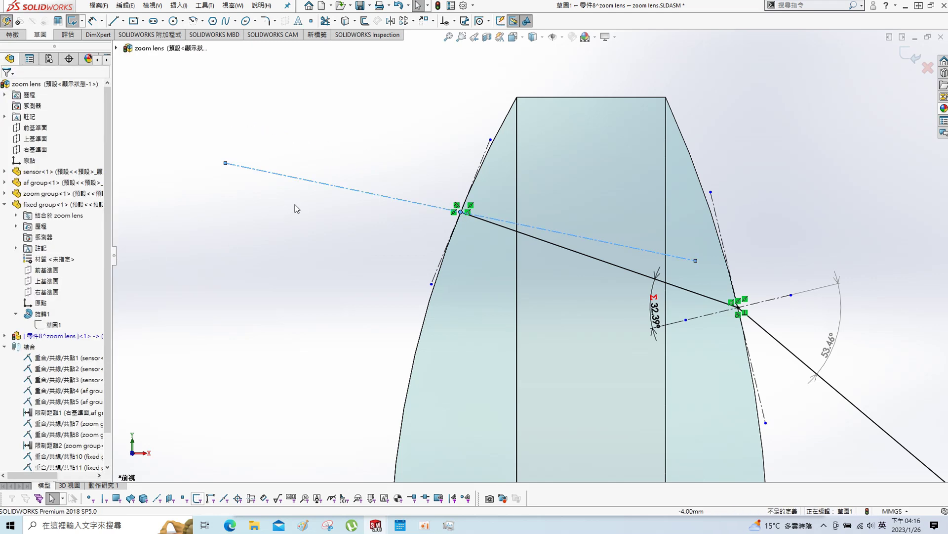
click(486, 151)
ctrl+click(395, 198)
click(9, 283)
click(254, 329)
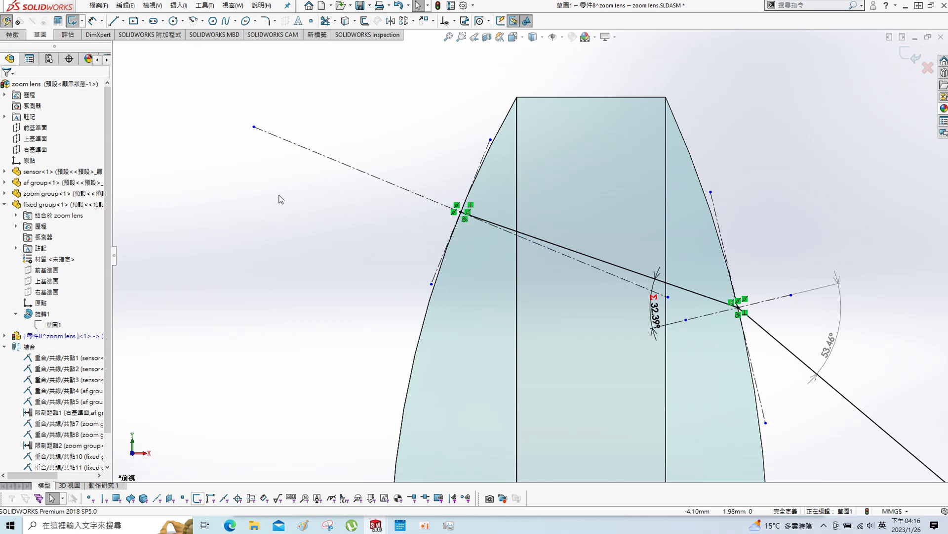
key(s)
click(321, 157)
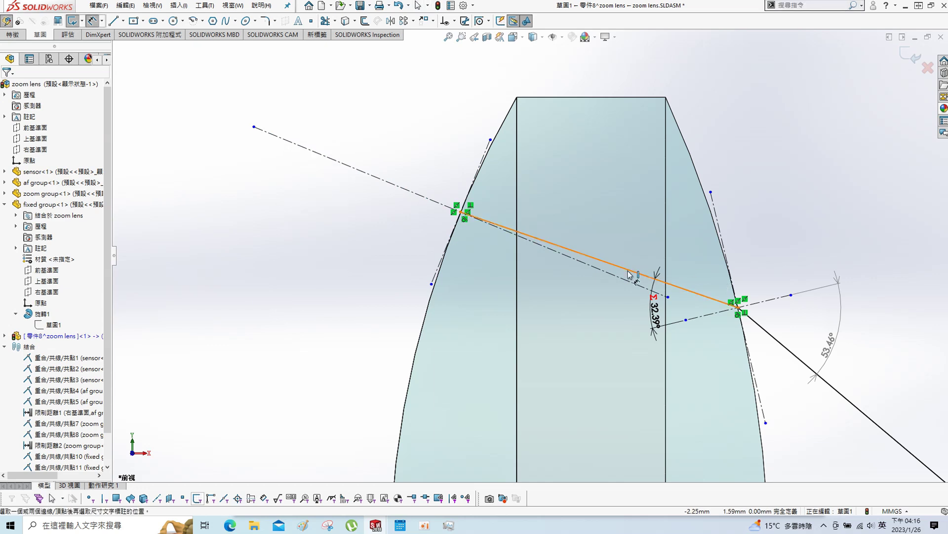
Step: Add a driven 3.38° angle between the inner ray and the normal
click(615, 265)
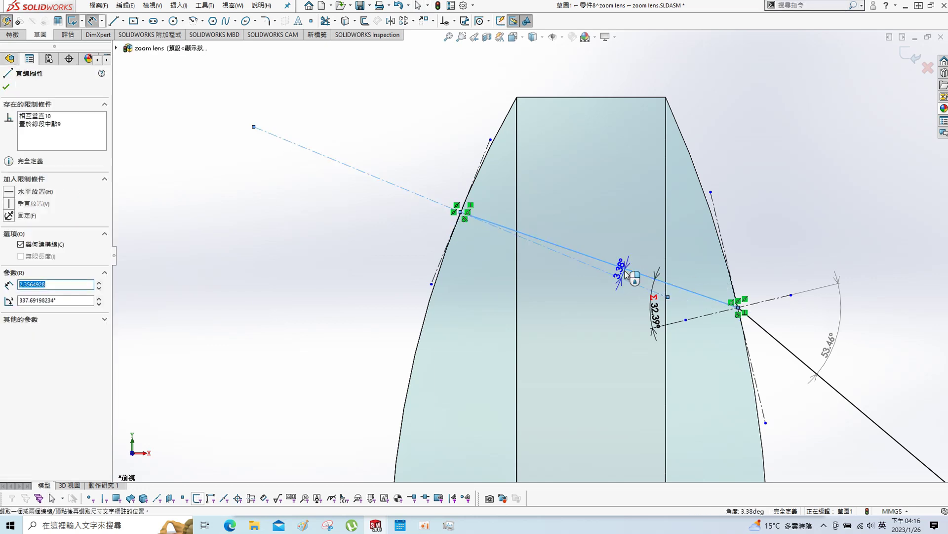
click(625, 273)
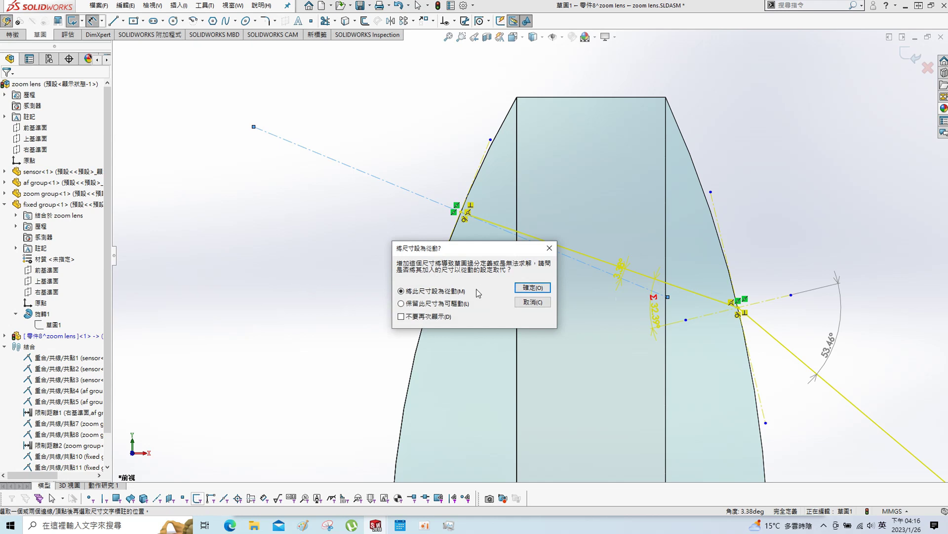
key(Return)
Step: Draw a new ray from the entry point out to the left of the lens
key(s)
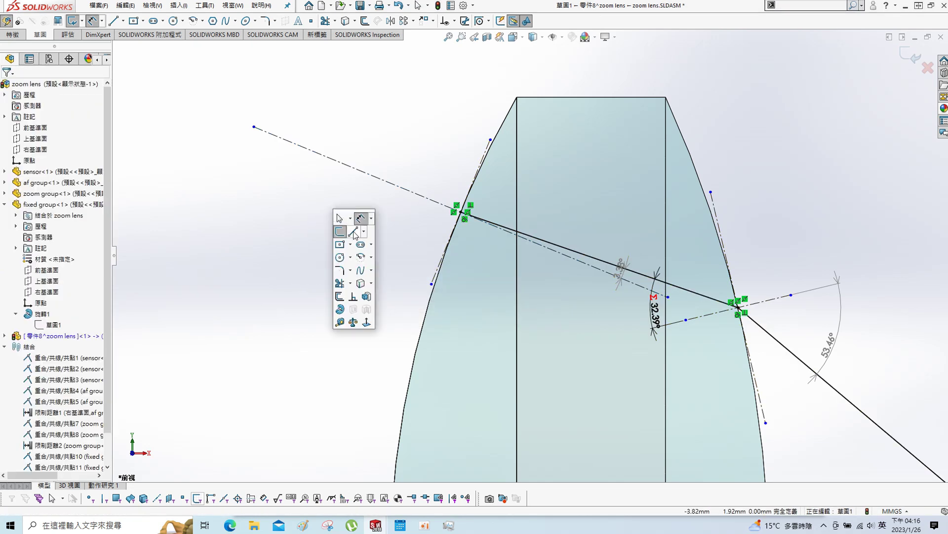
click(355, 232)
click(461, 213)
click(154, 249)
key(Escape)
Step: Dimension the new ray to the normal and drive it with =arcsin(sin(D4)*1.5), giving 5.08°
key(s)
click(373, 118)
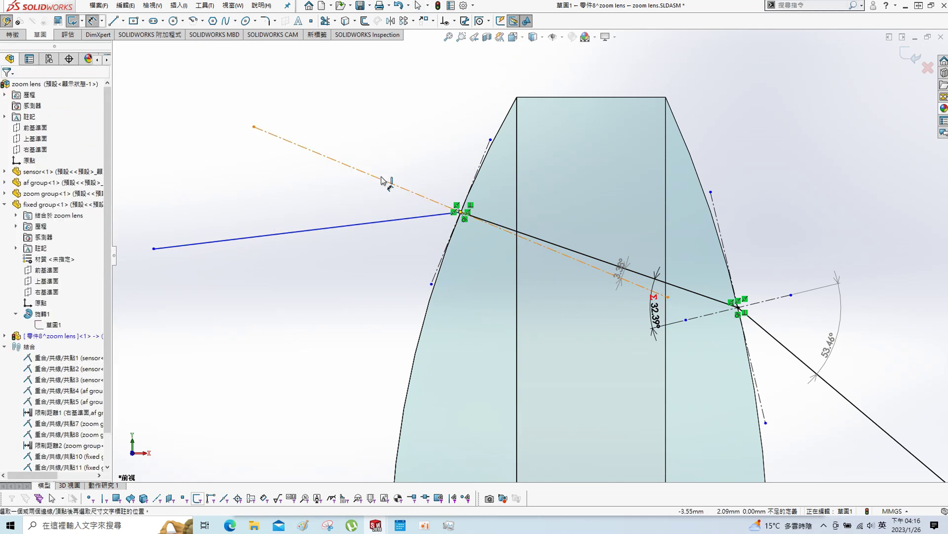
click(346, 231)
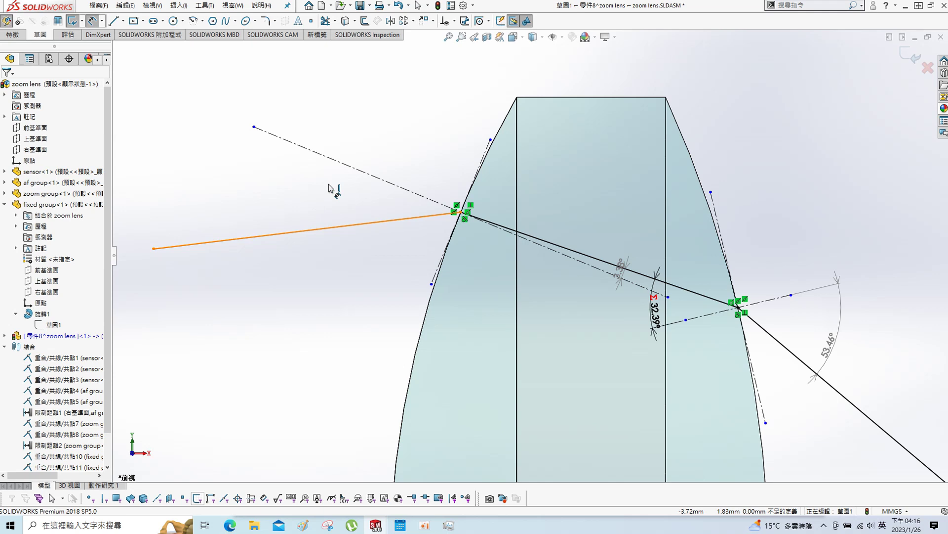
click(296, 231)
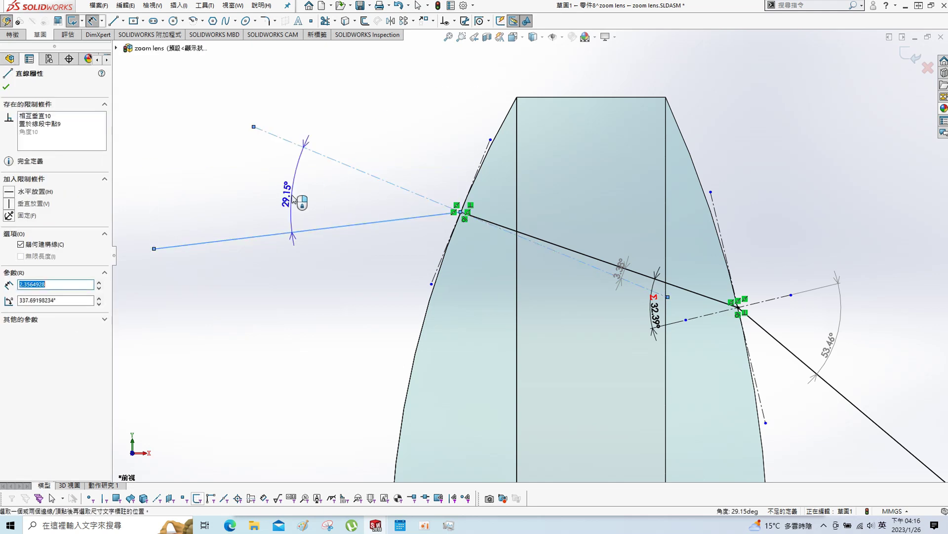
click(304, 203)
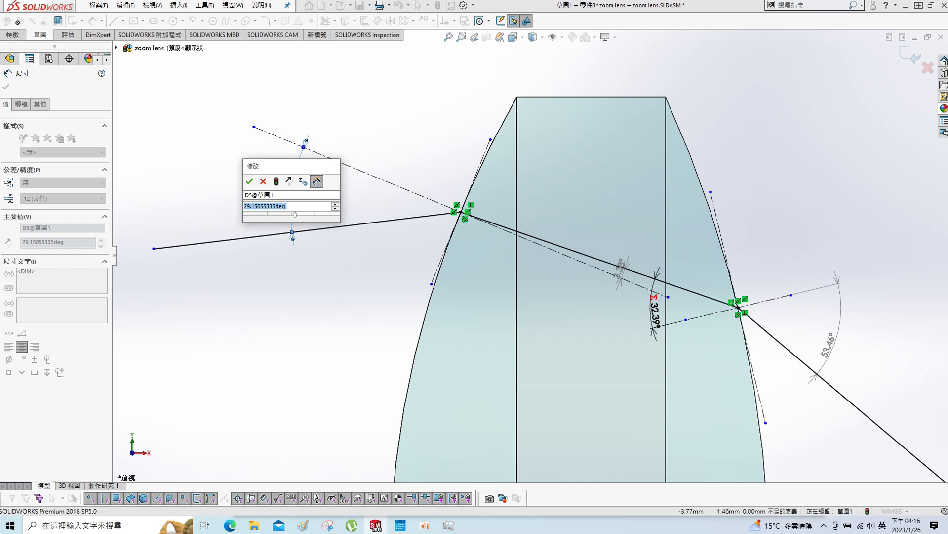
text(=)
mouse_move(289, 216)
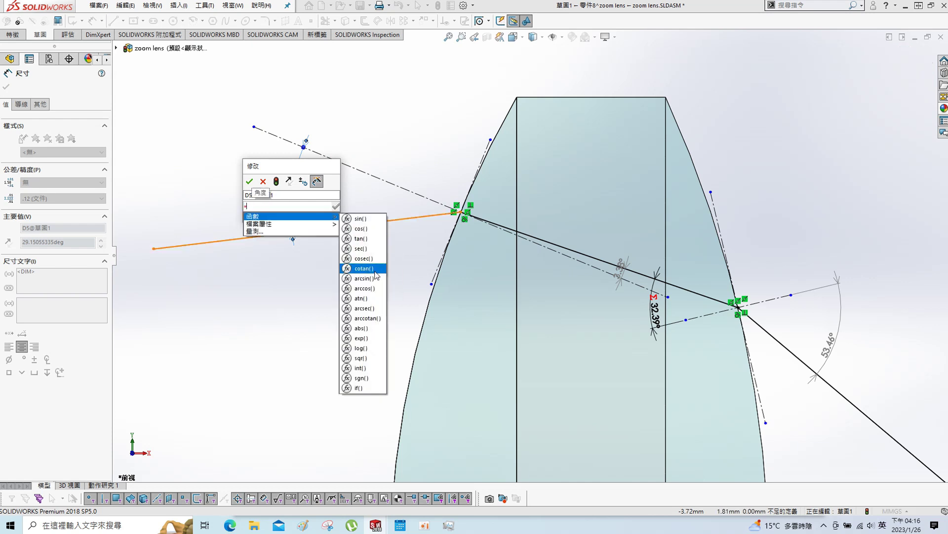
click(366, 276)
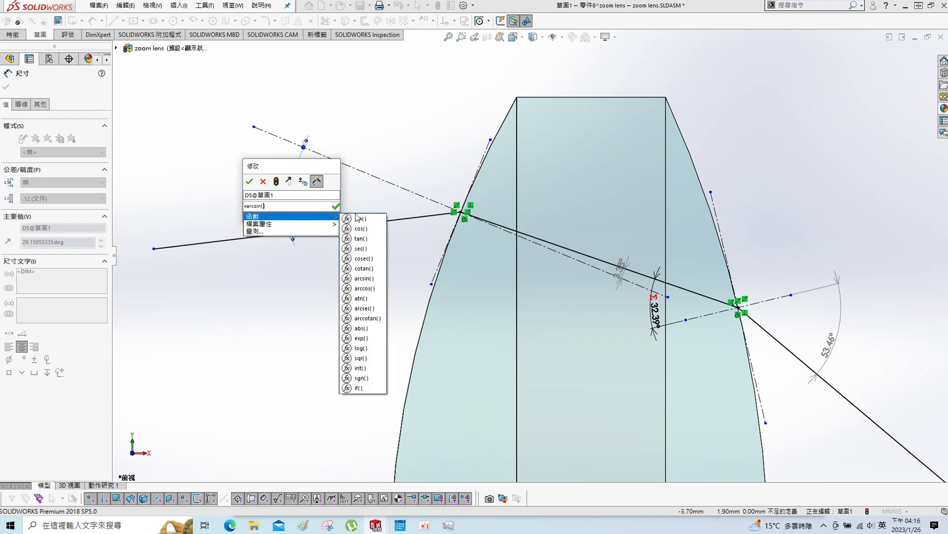
click(361, 219)
click(621, 274)
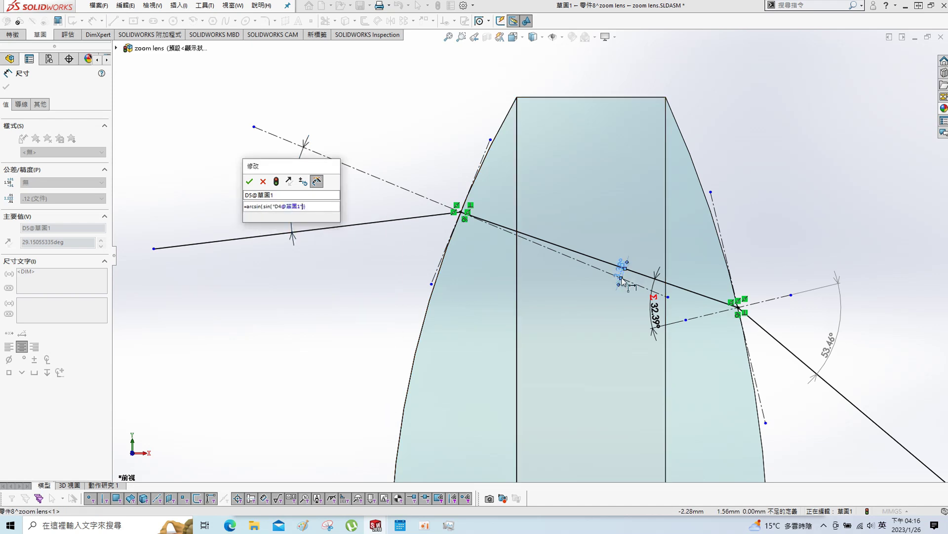
text(*1.5)
click(250, 182)
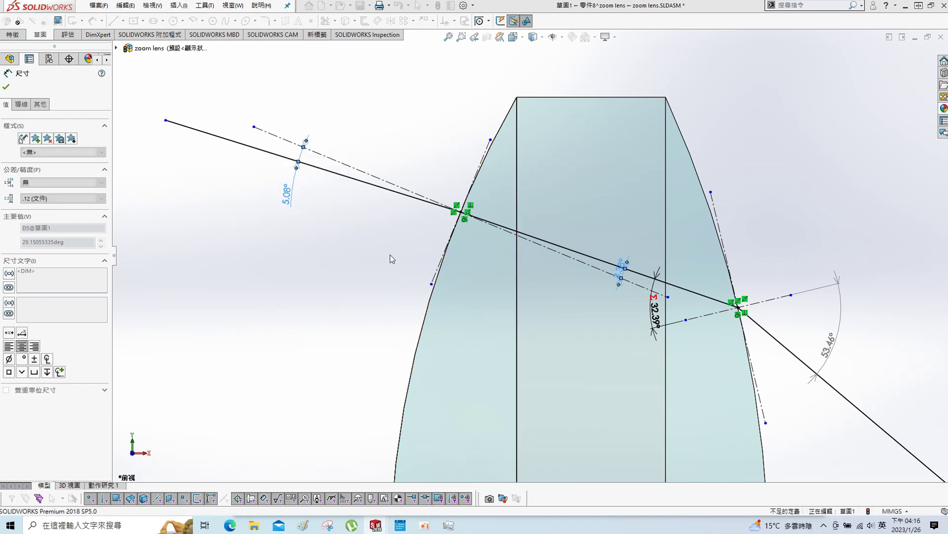
Step: Extend the ray's left end onto the previous lens's curved surface
scroll(474, 241, up, 2)
scroll(452, 238, up, 2)
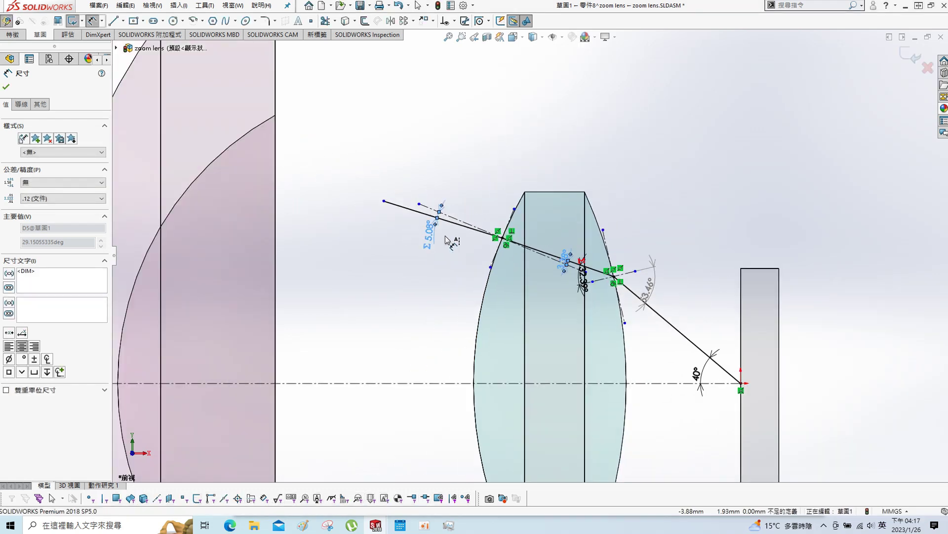
scroll(452, 238, up, 1)
scroll(458, 217, down, 1)
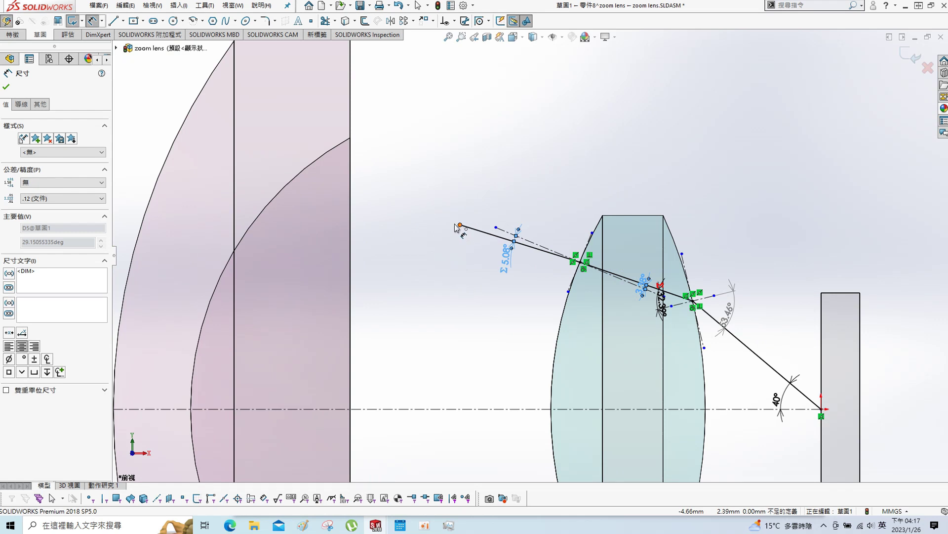
click(461, 225)
key(Escape)
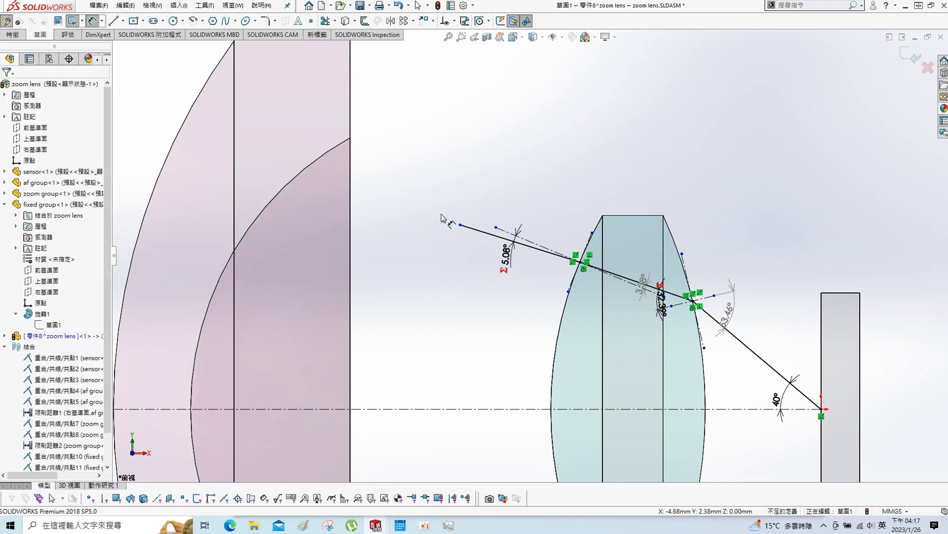
drag(461, 225, 298, 174)
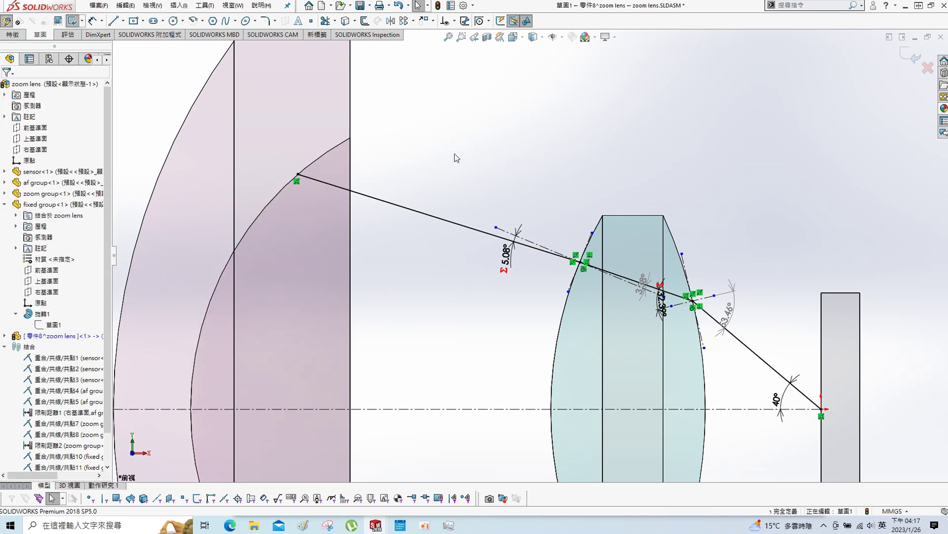
Step: Draw a short centerline and centre it on the ray's hit point with a Midpoint relation
key(s)
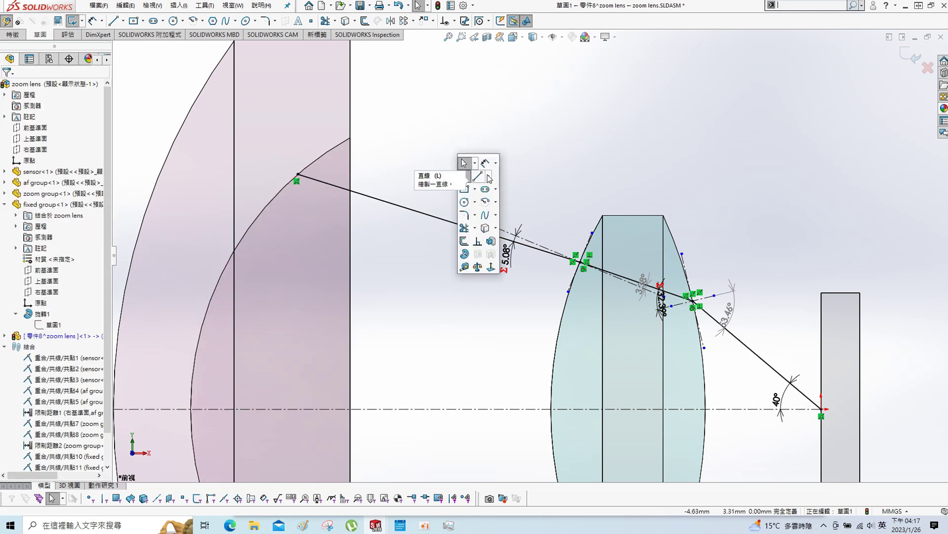
click(488, 178)
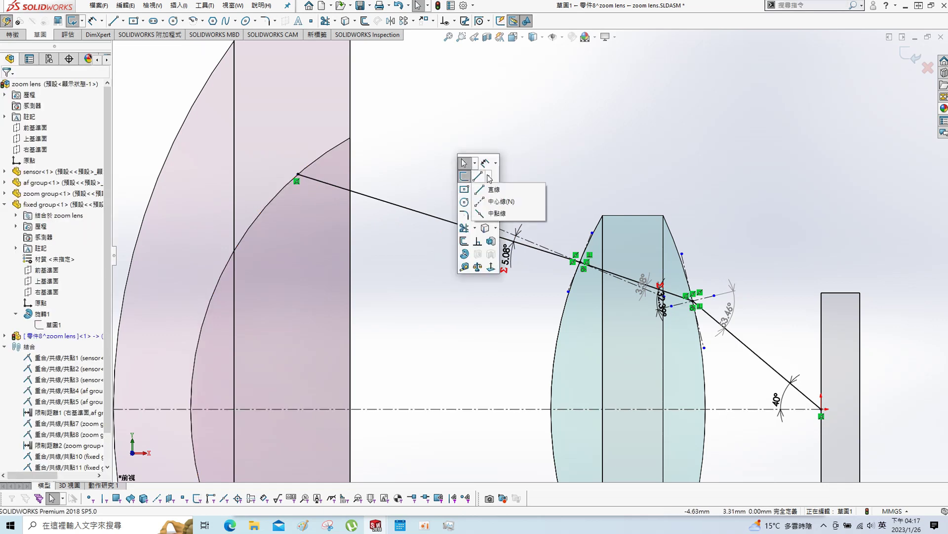
click(478, 202)
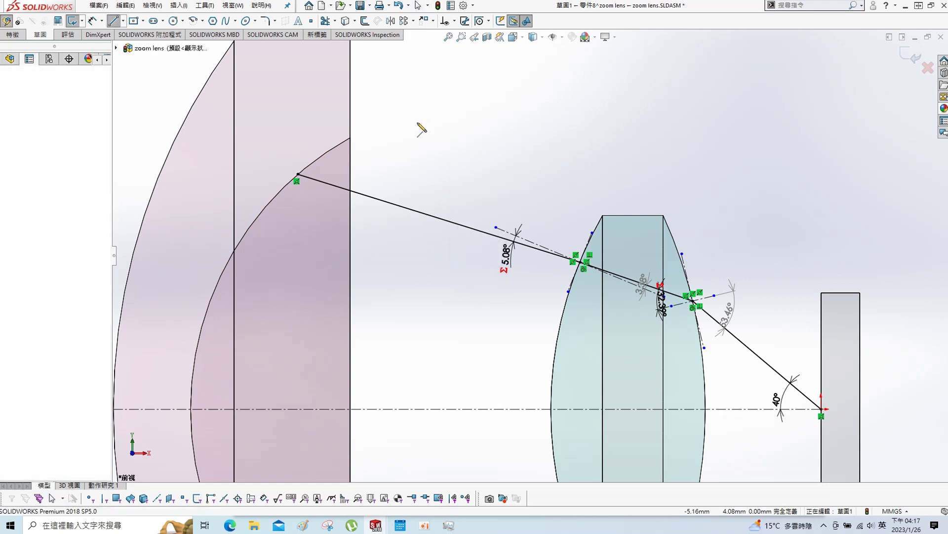
drag(423, 91, 386, 169)
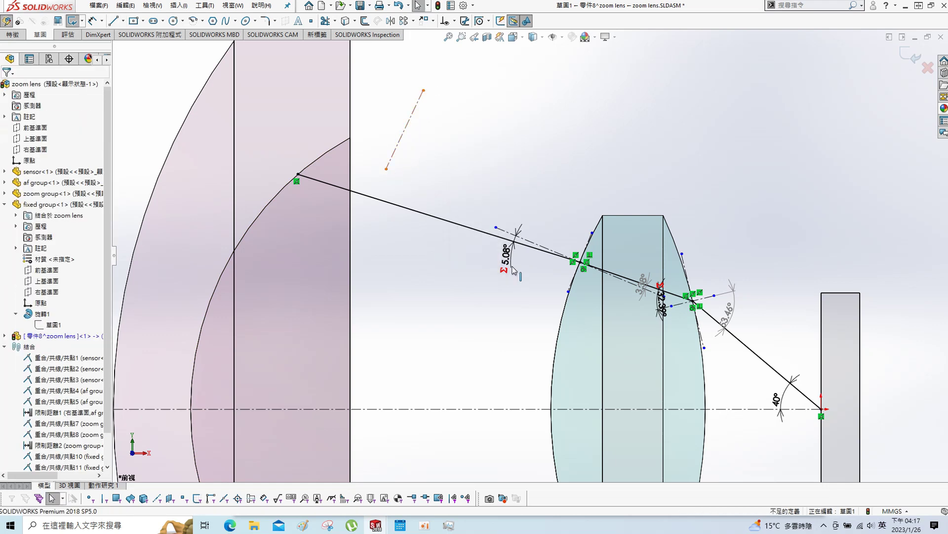
key(Escape)
ctrl+click(298, 175)
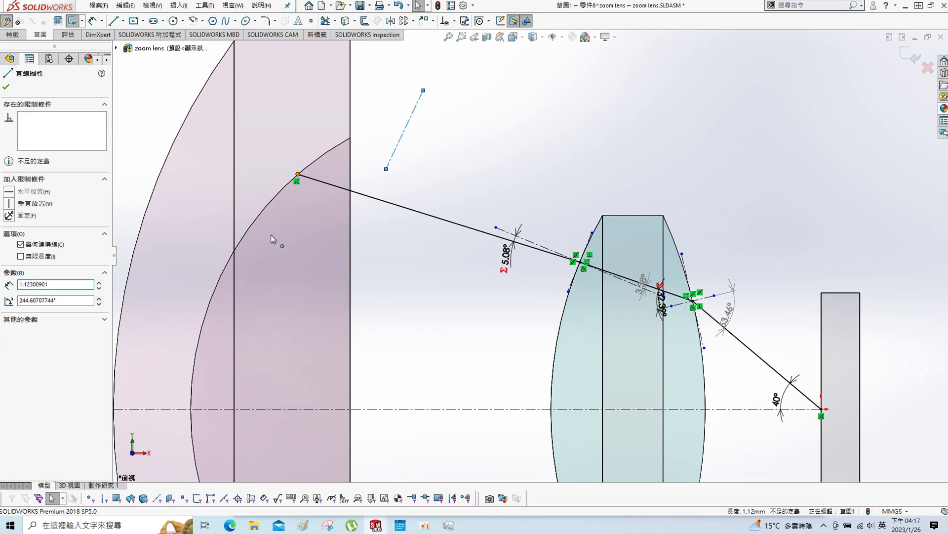
click(8, 251)
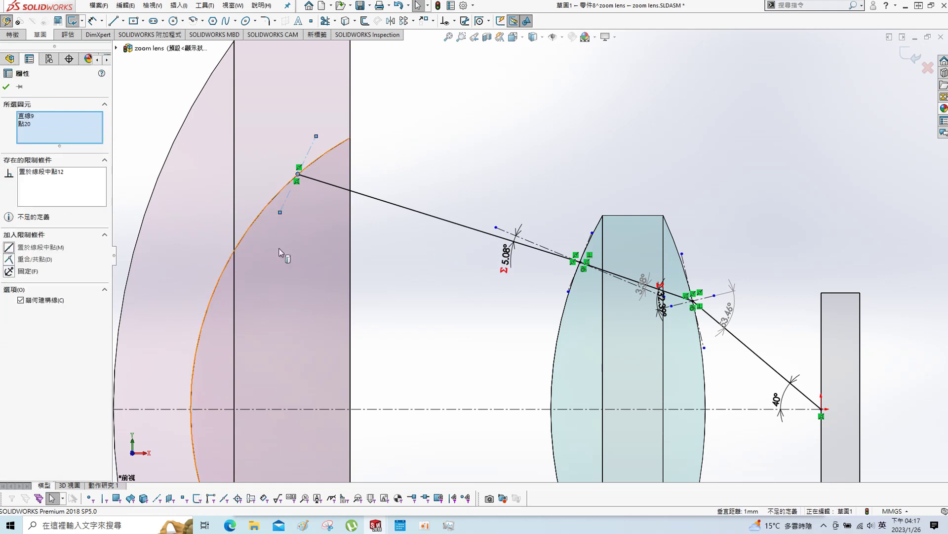
click(453, 129)
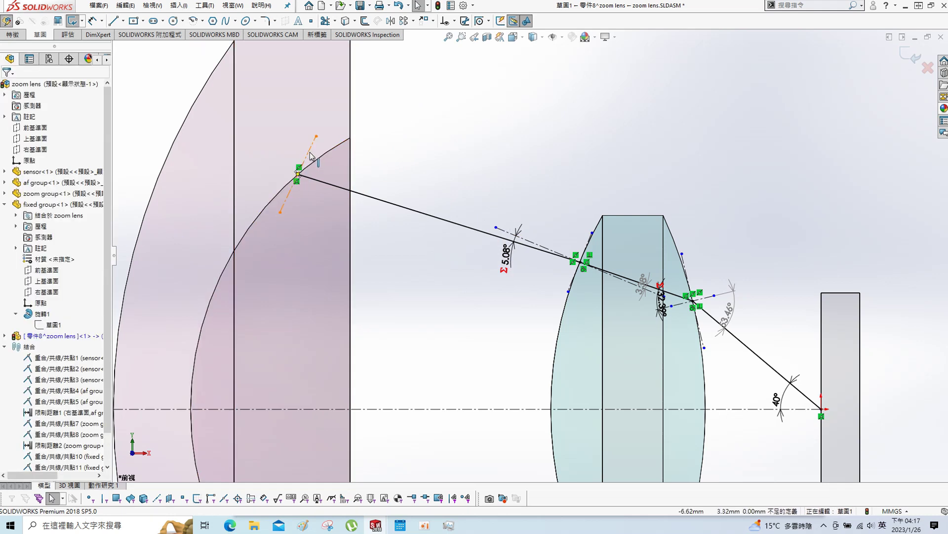
ctrl+click(324, 155)
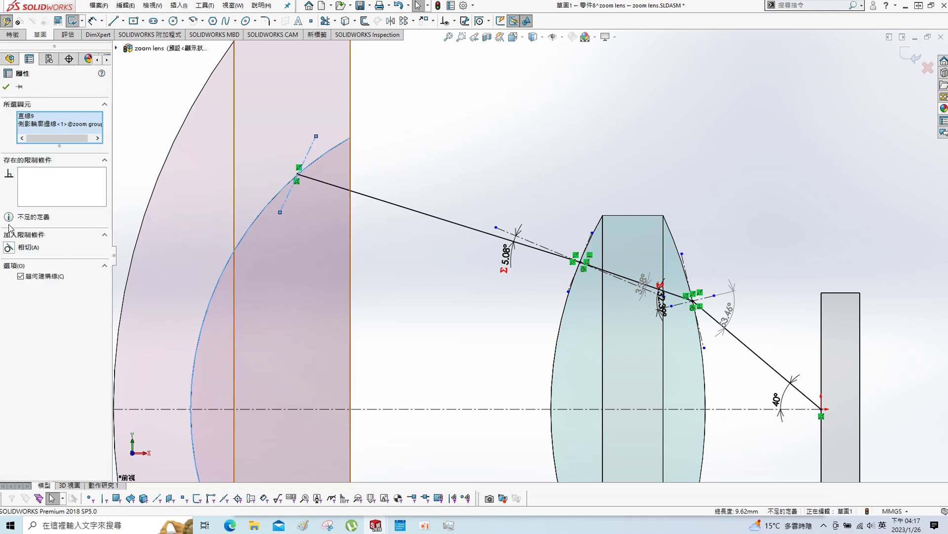
Step: Make the centerline tangent to the lens surface and draw a second centerline
click(9, 249)
key(Escape)
key(s)
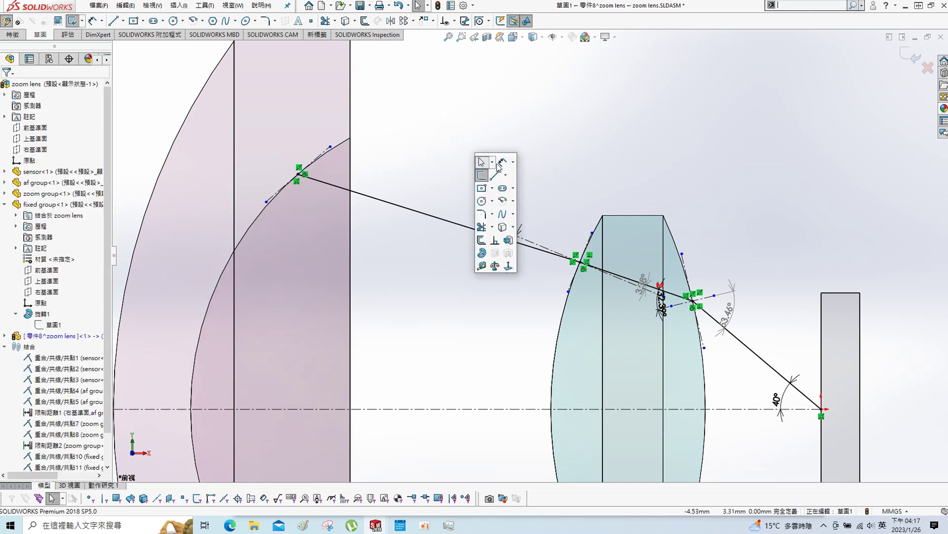
click(506, 177)
click(517, 200)
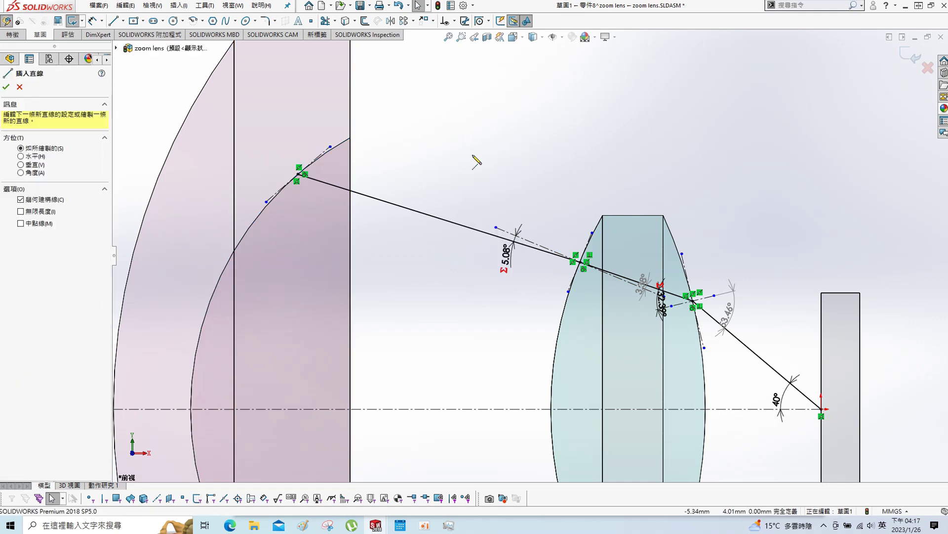
drag(410, 98, 486, 176)
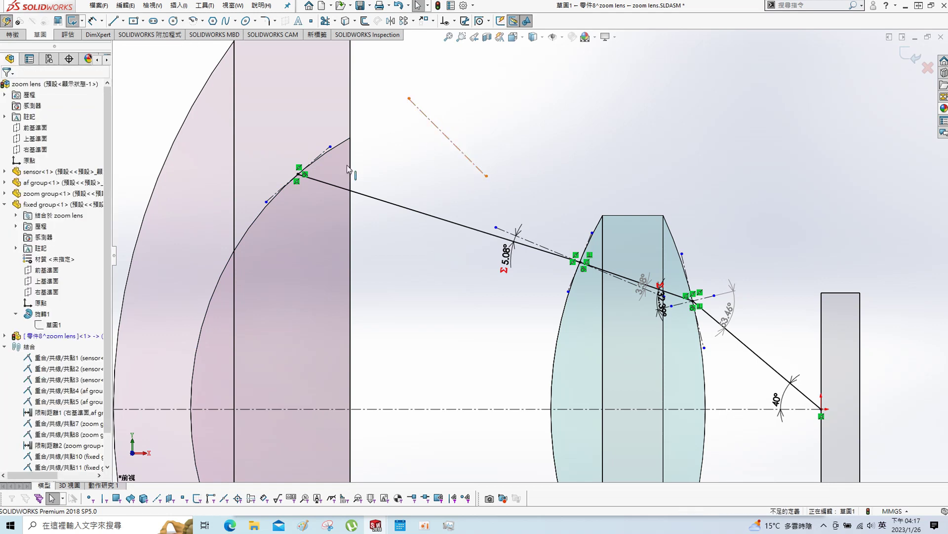
Step: Centre the second centerline on the hit point and make it perpendicular to the tangent
ctrl+click(298, 174)
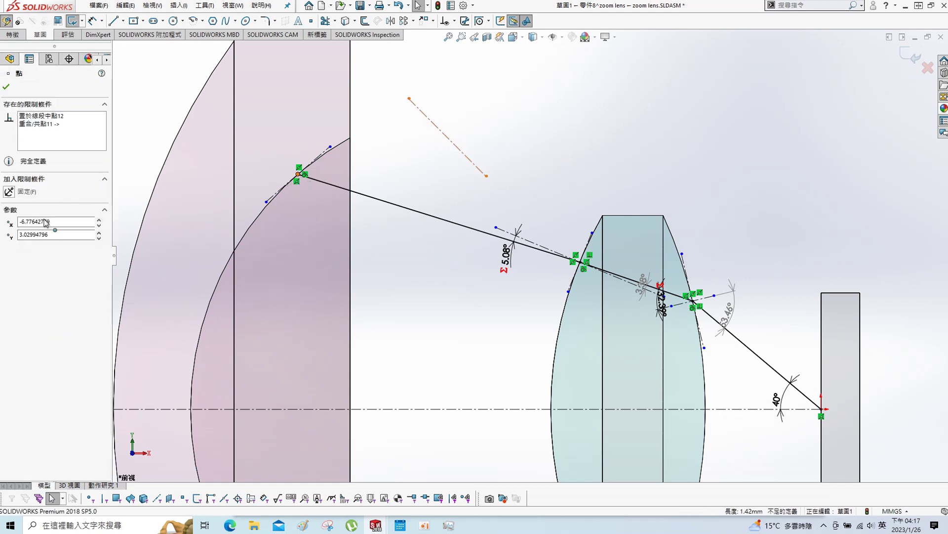
click(8, 247)
click(420, 144)
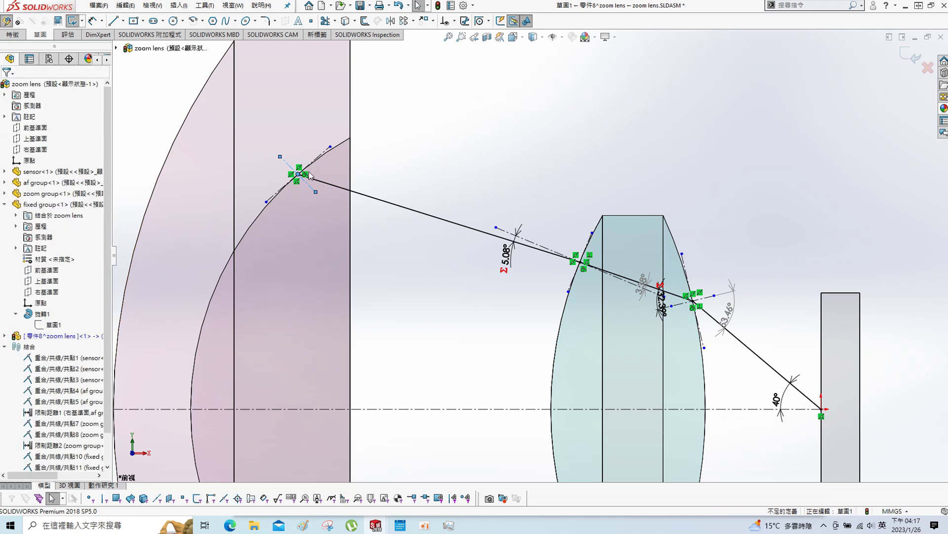
scroll(319, 151, down, 3)
scroll(320, 151, down, 2)
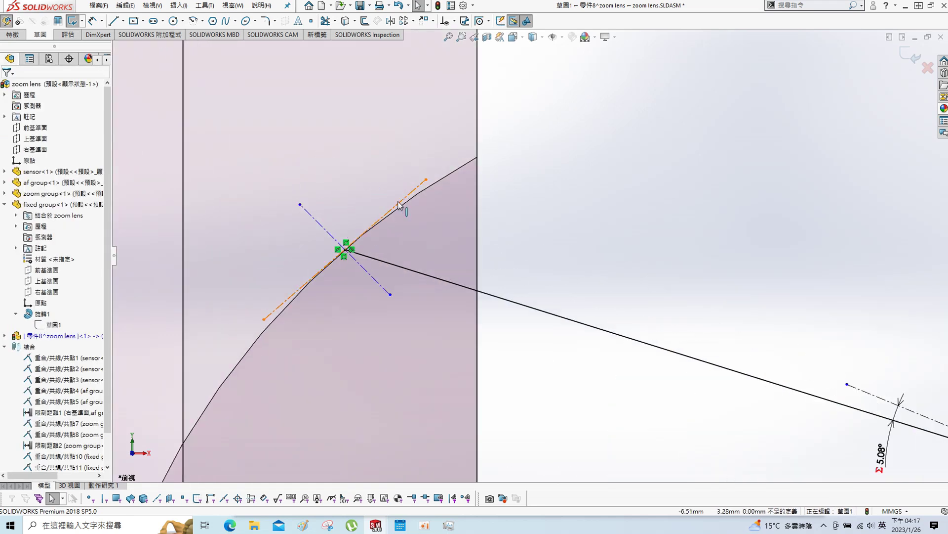
ctrl+click(328, 228)
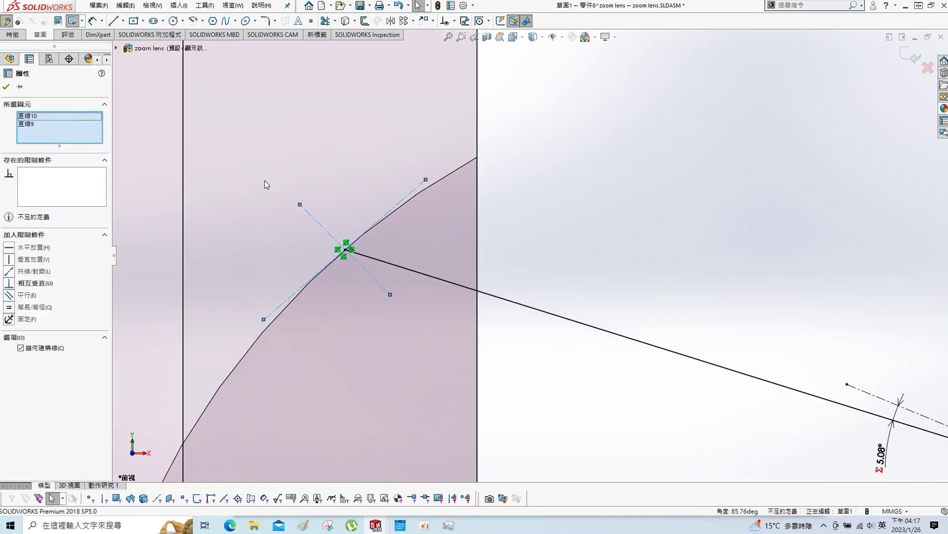
click(9, 283)
click(651, 211)
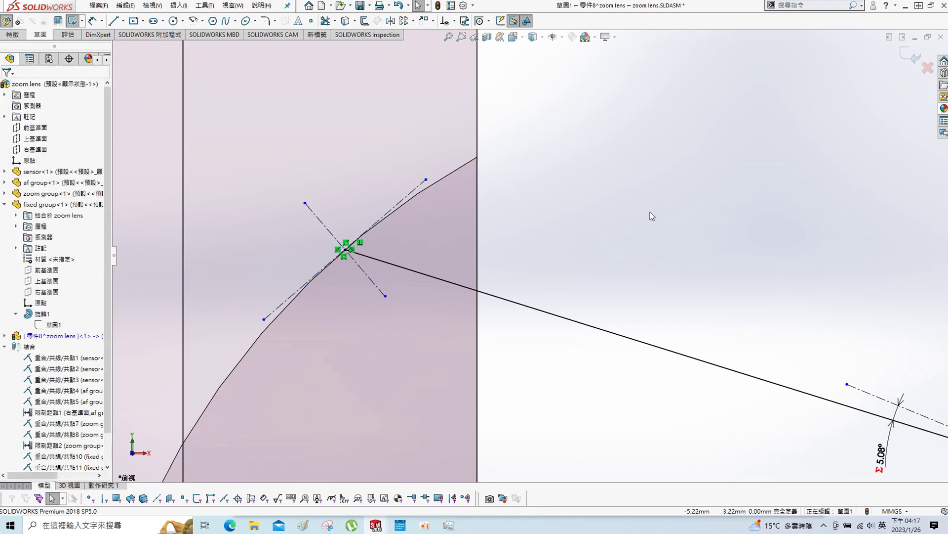
scroll(530, 255, up, 3)
scroll(465, 232, down, 2)
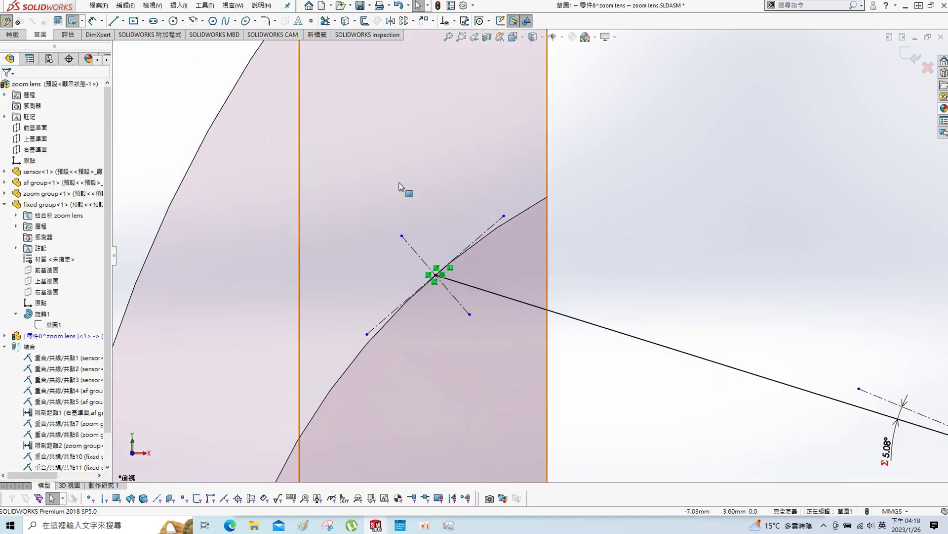
key(s)
click(479, 221)
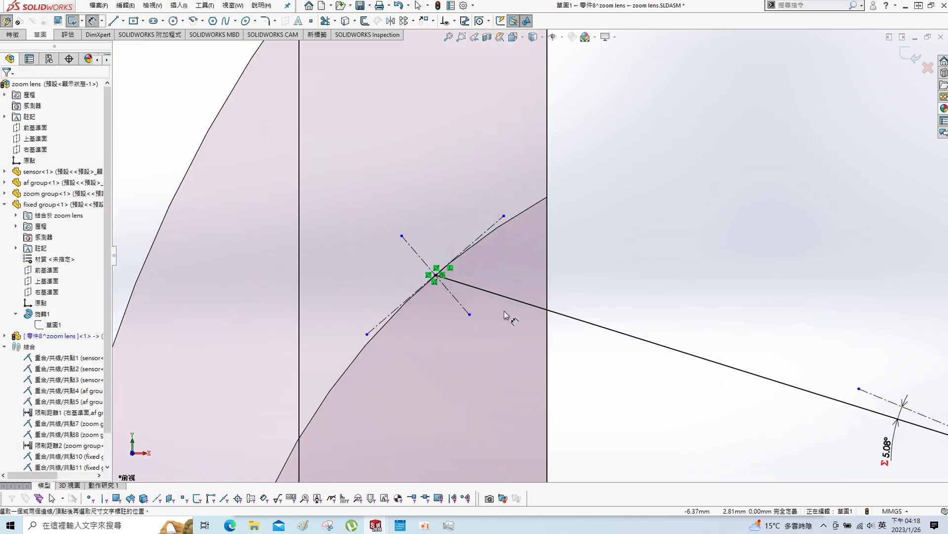
Step: Add a driven 32.02° angle between the refracted ray and the normal
click(516, 302)
click(494, 296)
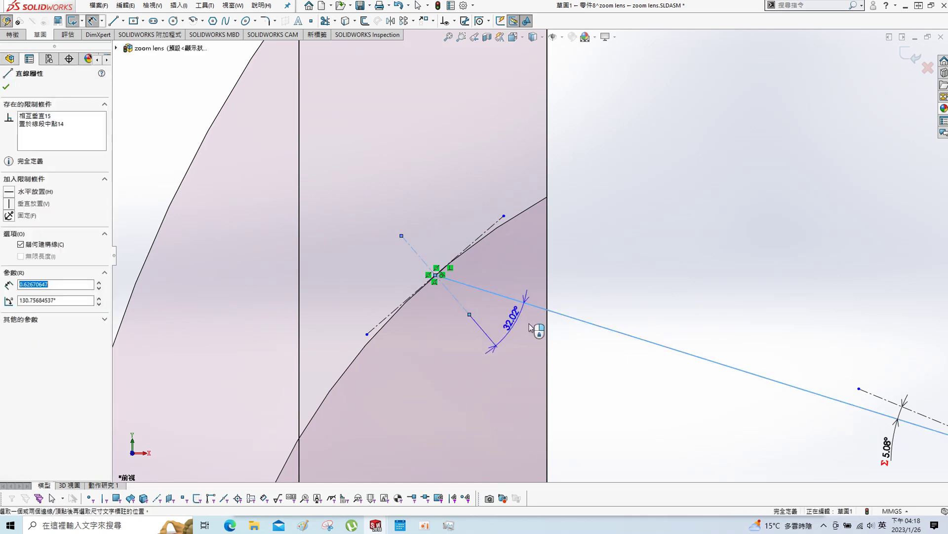
click(573, 348)
click(533, 287)
Step: Draw the incoming ray leftward from the hit point and dimension its 52.72° angle to the normal
key(s)
click(682, 239)
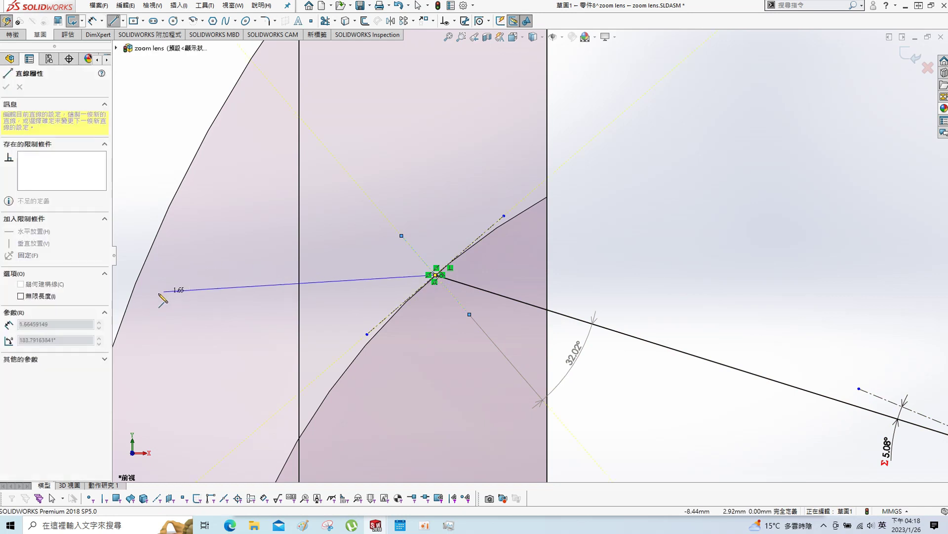
click(128, 293)
key(Escape)
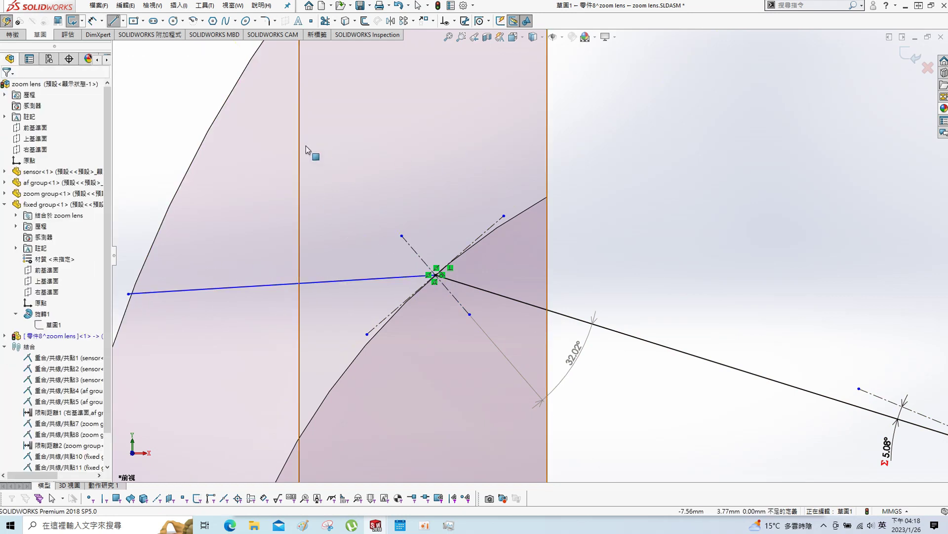
key(s)
click(332, 151)
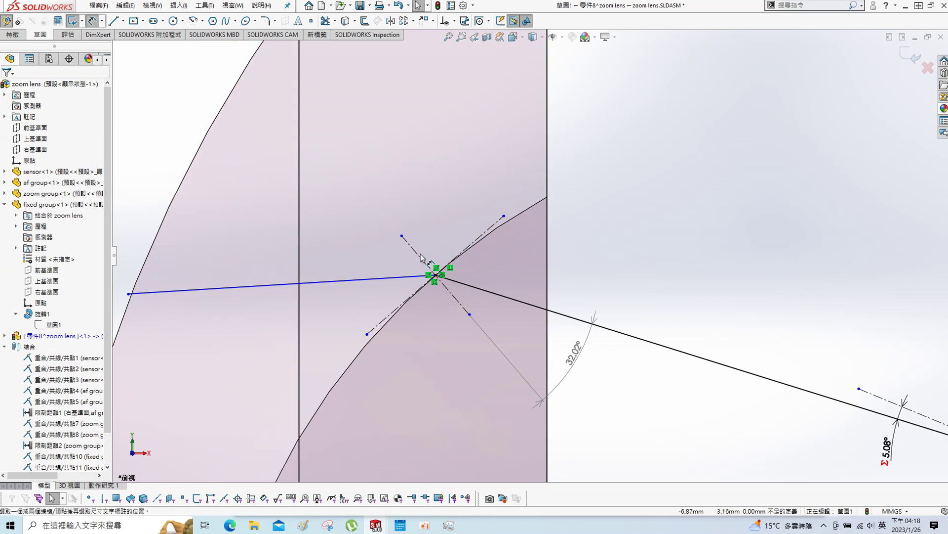
click(384, 278)
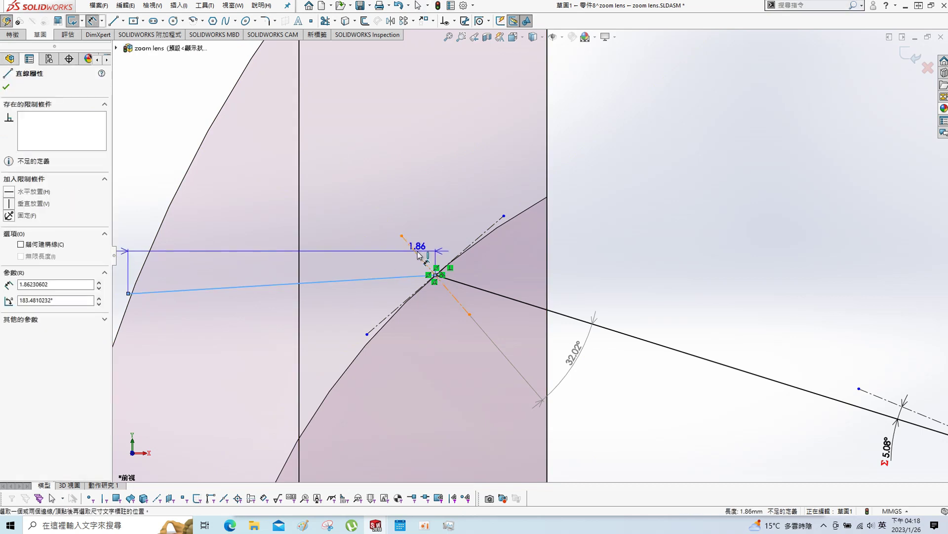
click(426, 266)
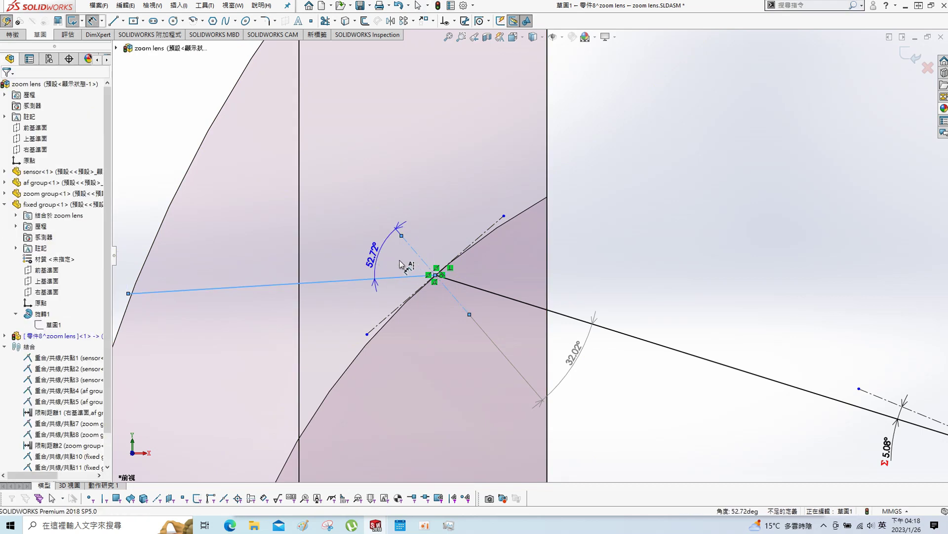
click(401, 264)
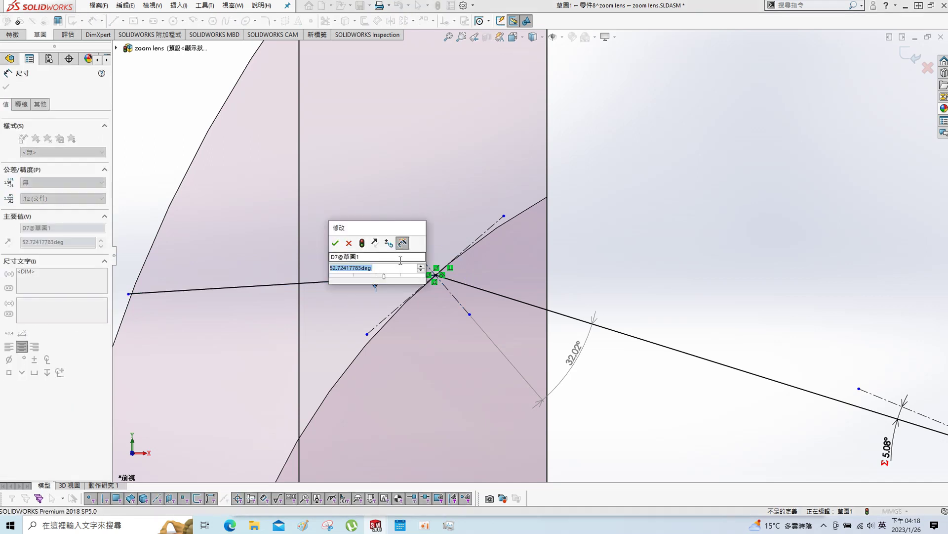
Step: Drive the new ray's angle with =arcsin(sin(D6)/1.5), setting it to 20.7°
text(=)
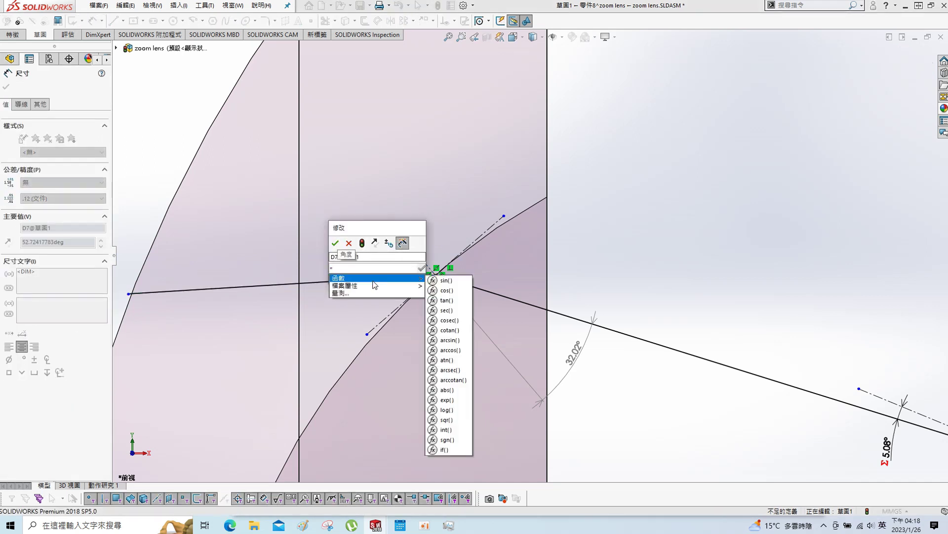
click(454, 341)
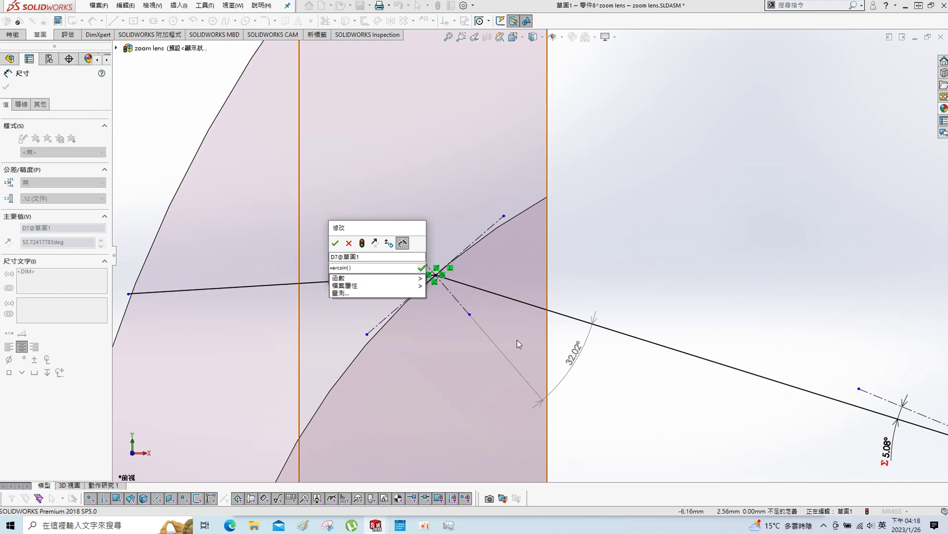
click(452, 283)
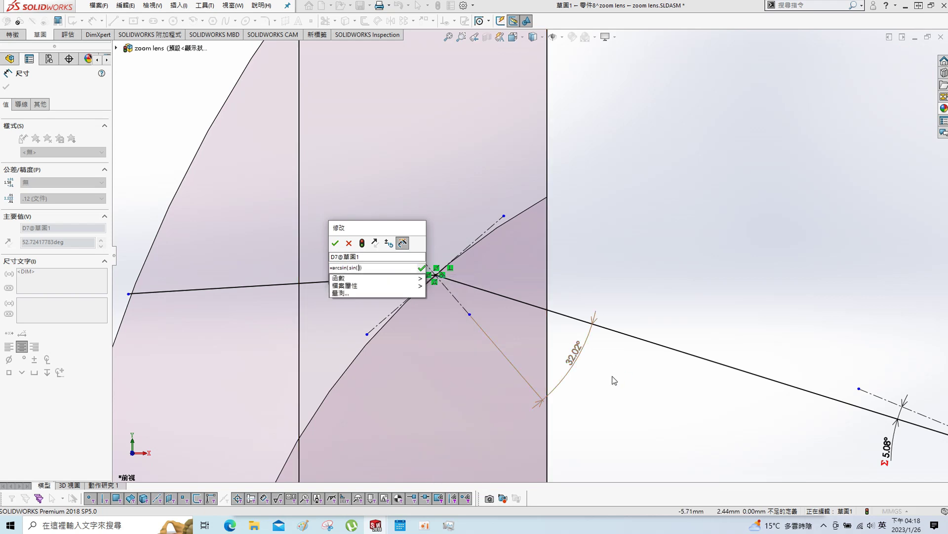
click(572, 356)
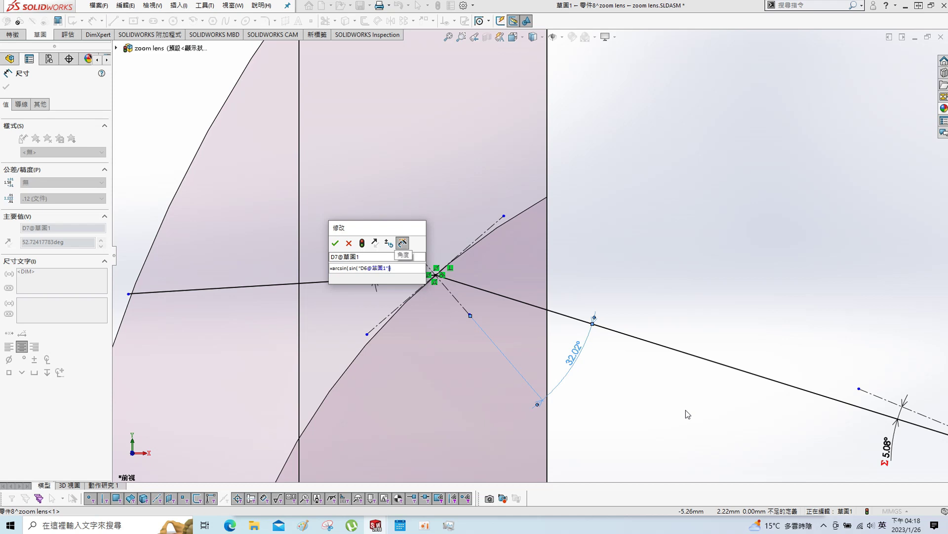
text(/1.5)
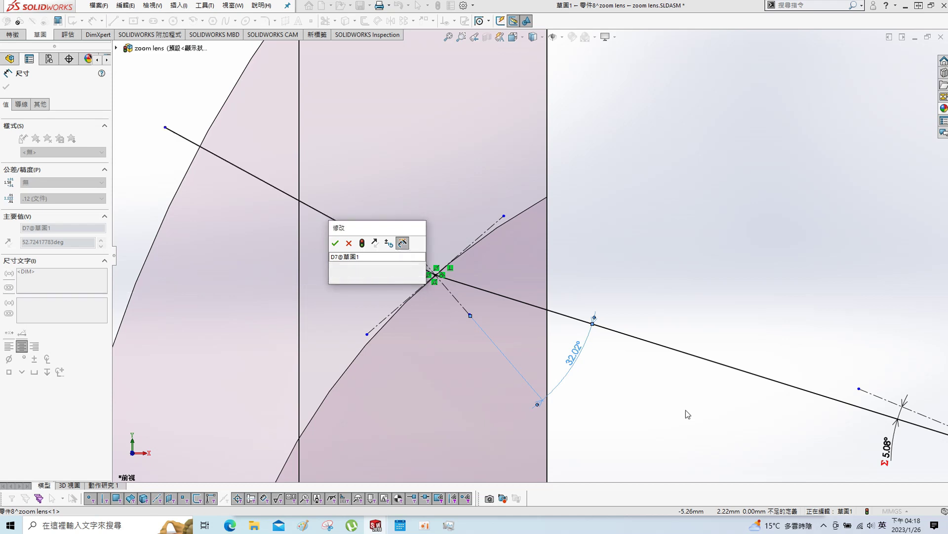
click(335, 243)
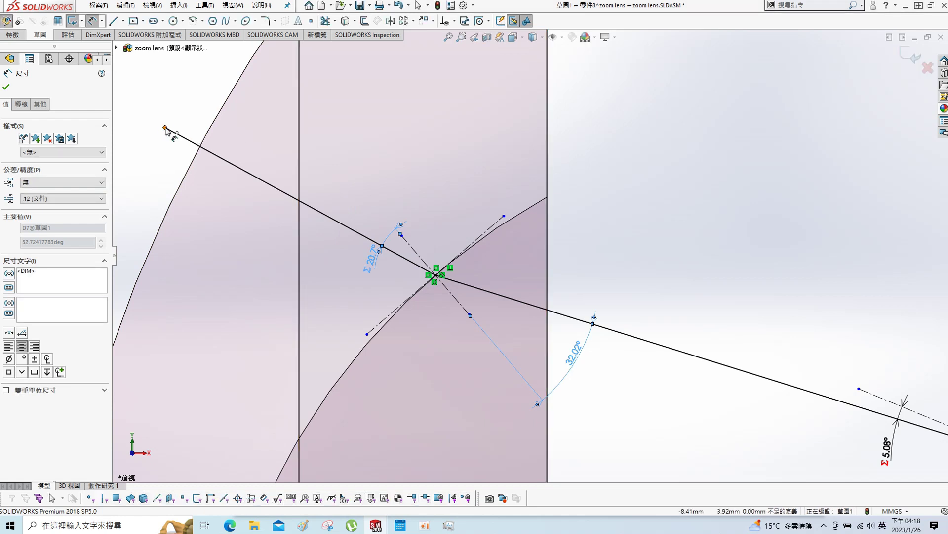
key(Escape)
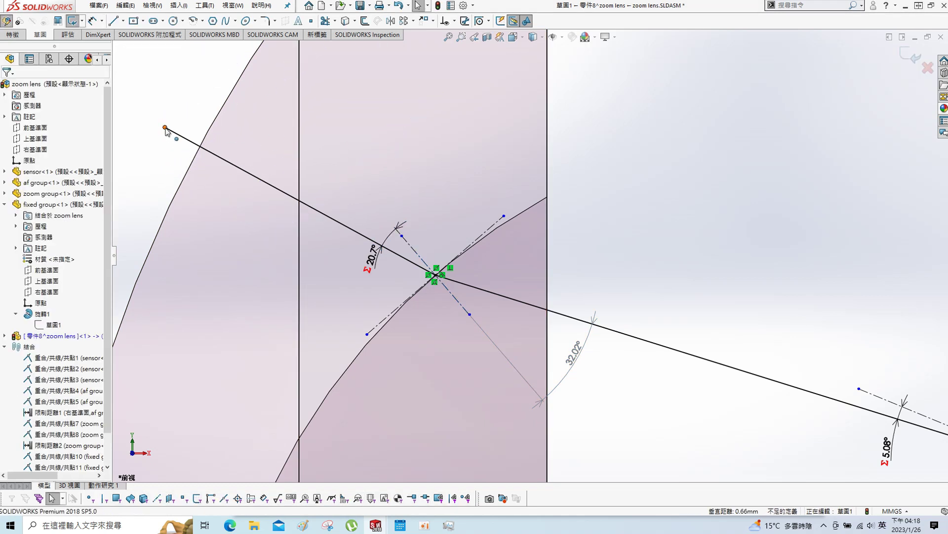
Step: Make the ray's free start point coincident with the lens's curved front edge
click(165, 128)
ctrl+click(176, 195)
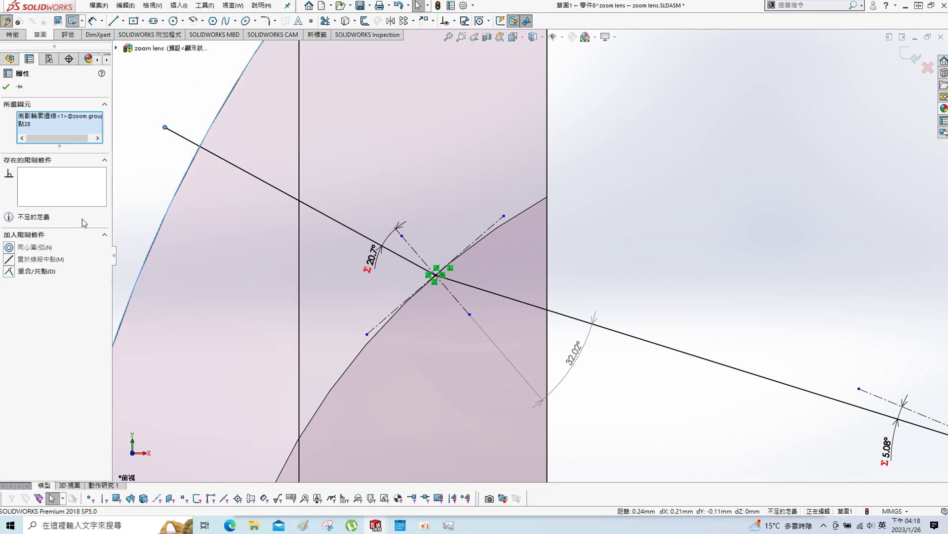
click(8, 270)
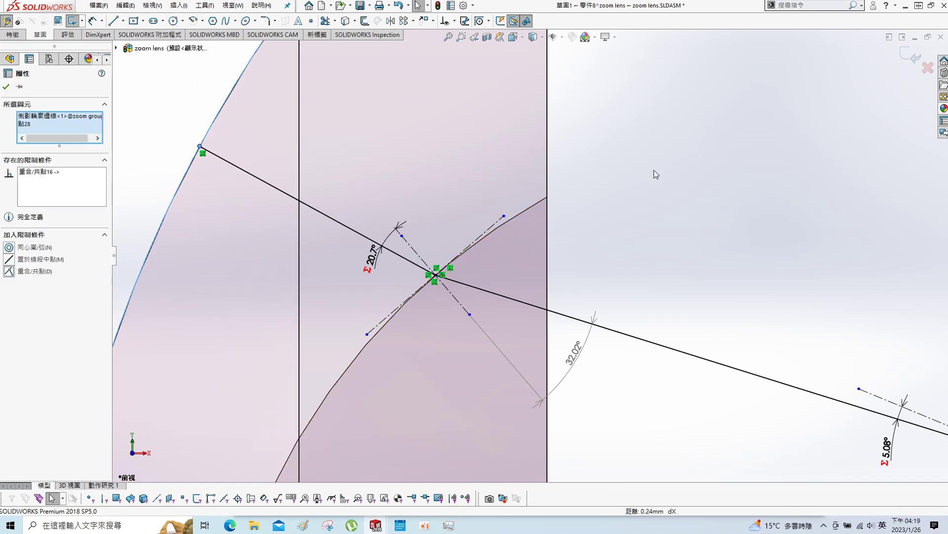
click(784, 165)
scroll(625, 195, up, 3)
scroll(531, 211, up, 3)
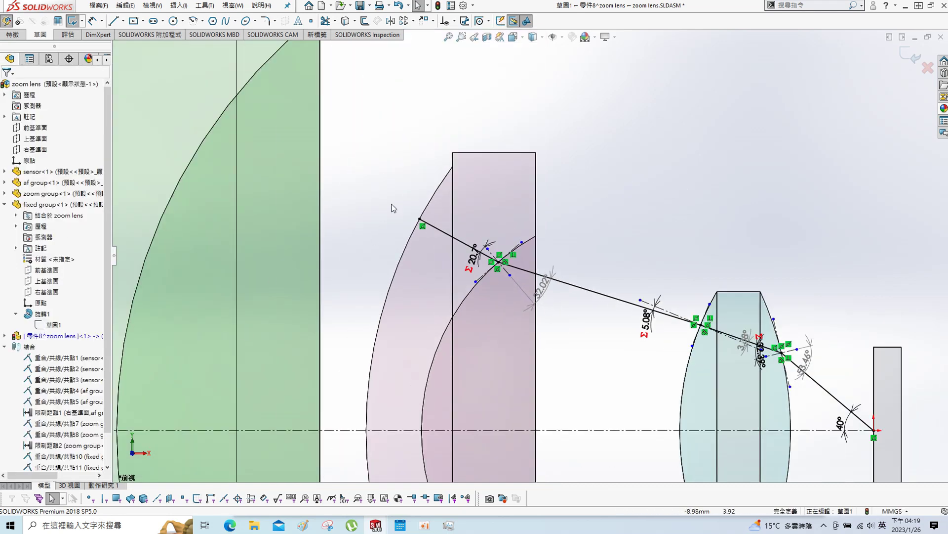
scroll(384, 225, down, 2)
scroll(392, 201, down, 2)
Step: Draw a short centerline centred on the ray's entry point and tangent to the lens surface
right_click(420, 165)
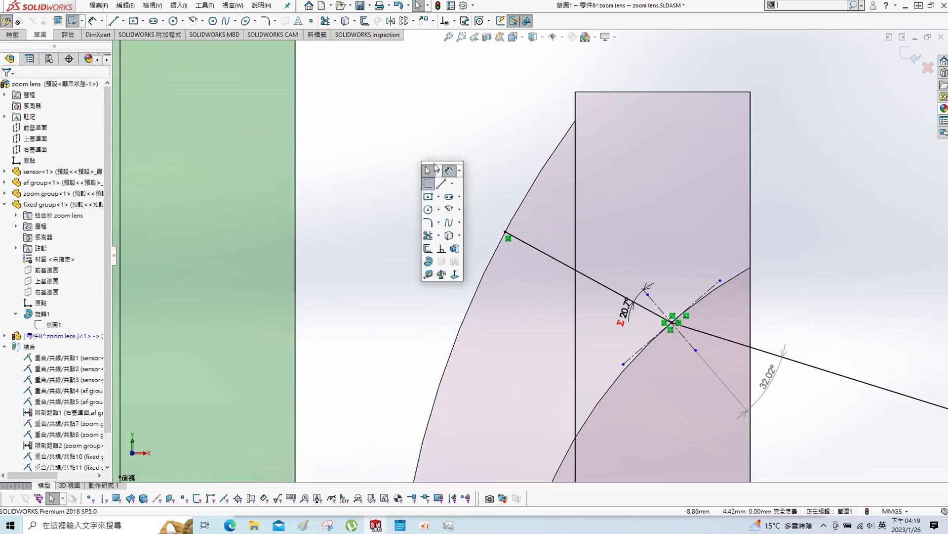
click(507, 151)
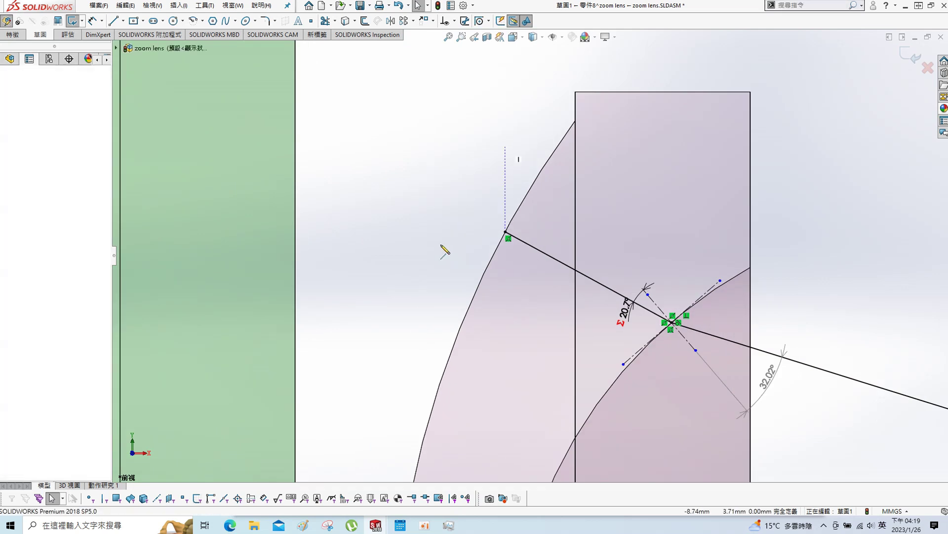
click(469, 205)
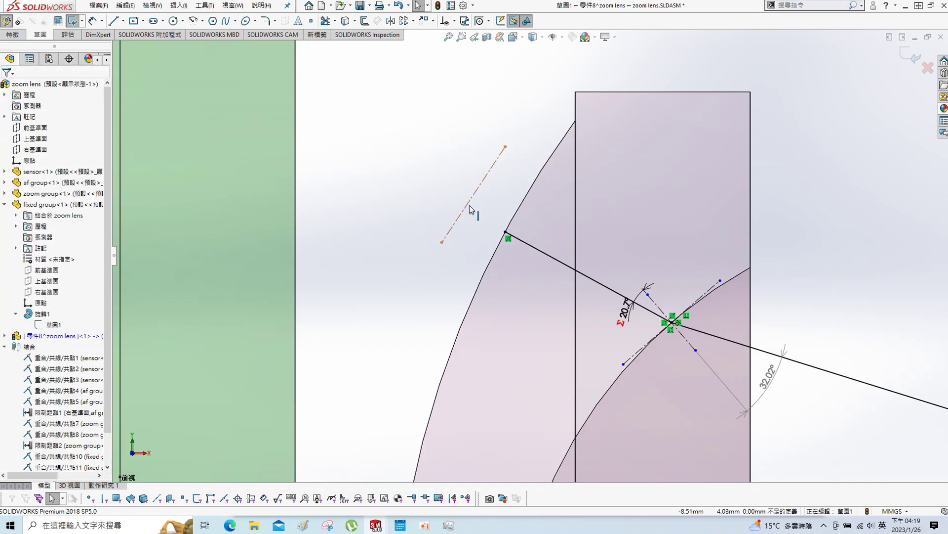
ctrl+click(505, 232)
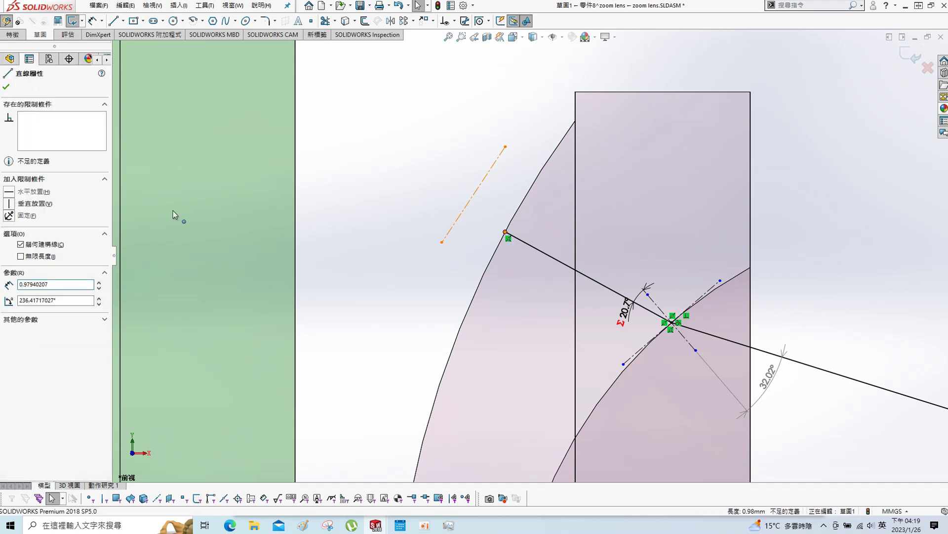
click(11, 248)
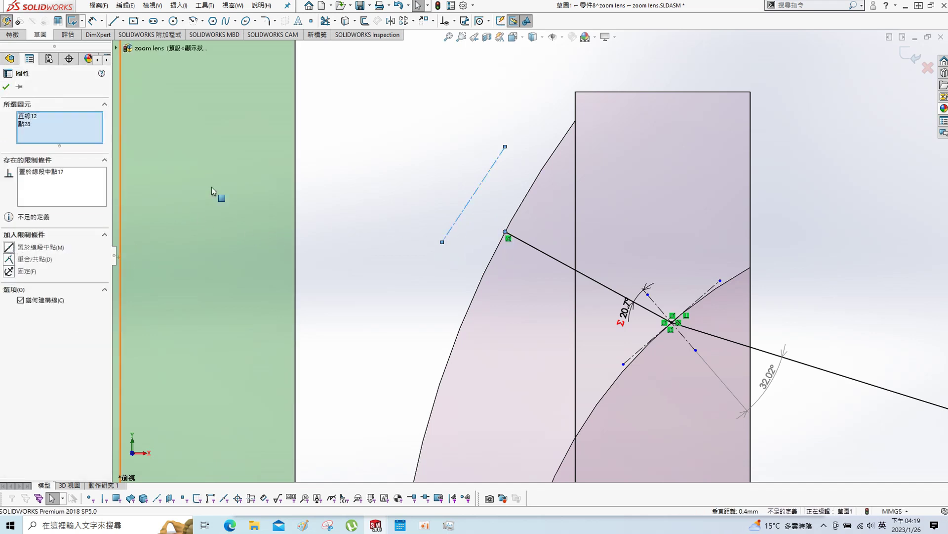
click(6, 87)
click(440, 233)
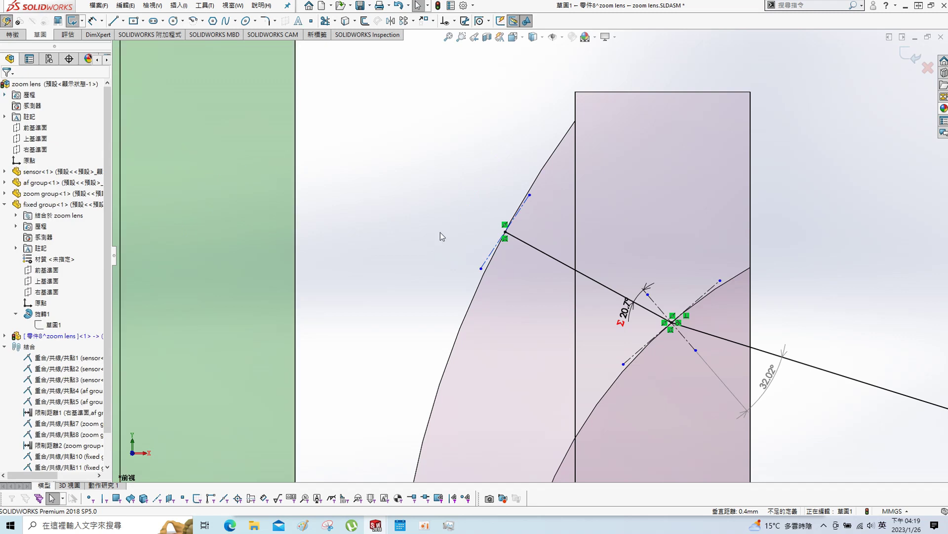
click(494, 257)
ctrl+click(480, 286)
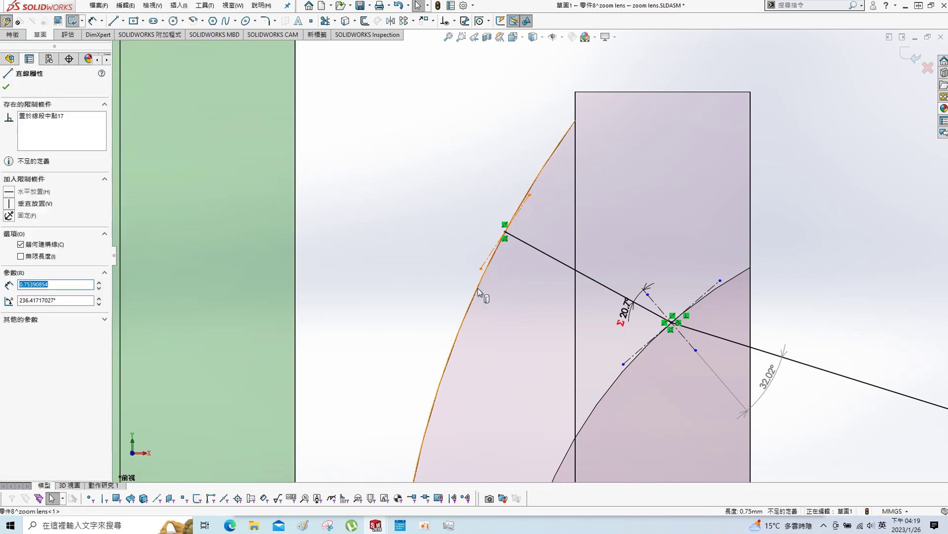
click(8, 247)
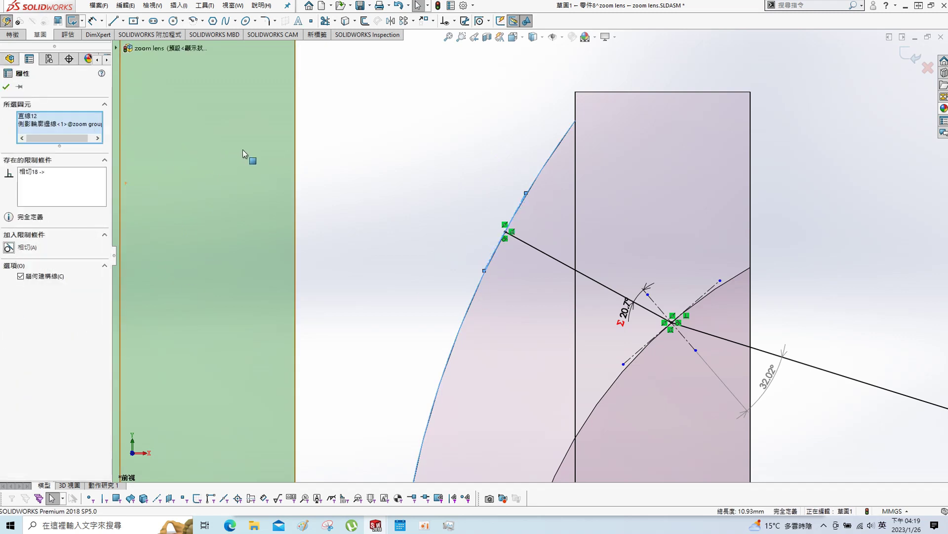
scroll(474, 163, down, 2)
Step: Add a second centerline through the entry point, perpendicular to the tangent, as the surface normal
key(s)
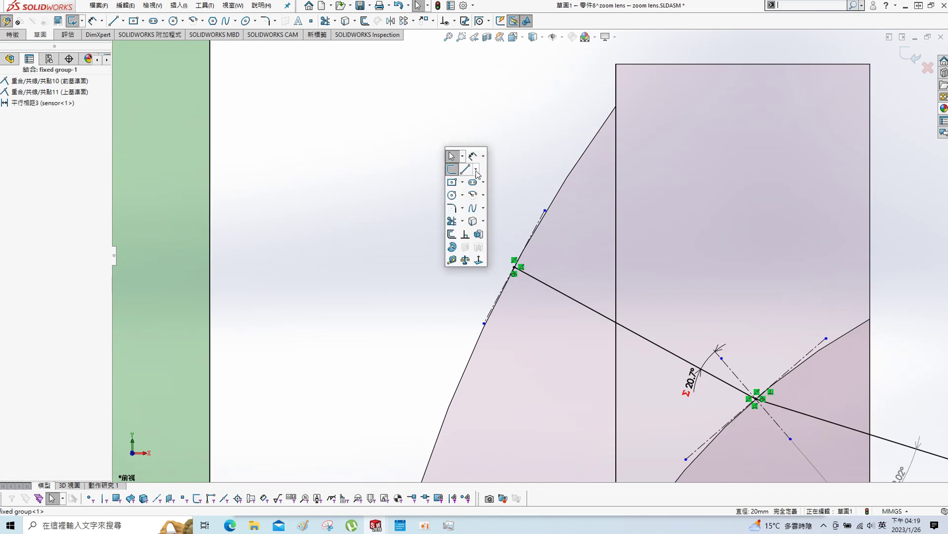
click(476, 169)
click(494, 192)
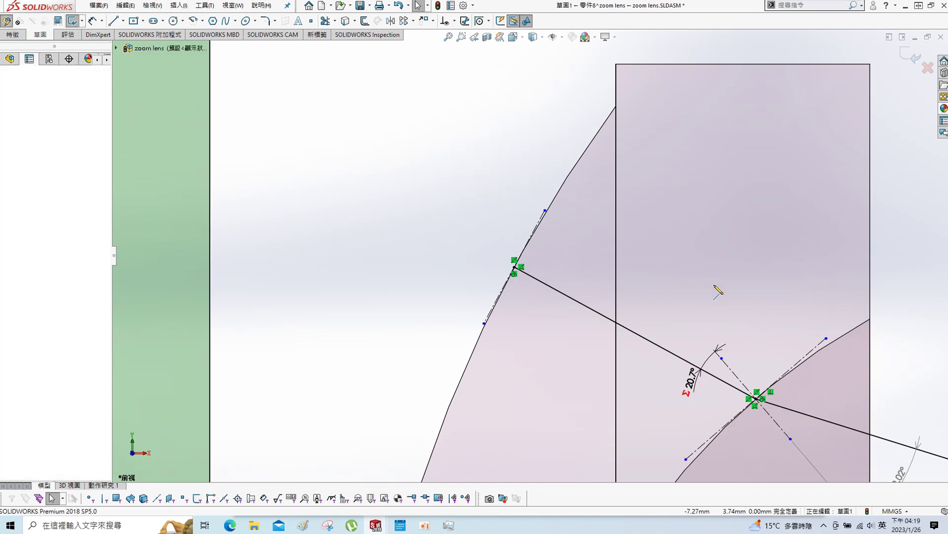
click(712, 286)
click(430, 170)
key(Escape)
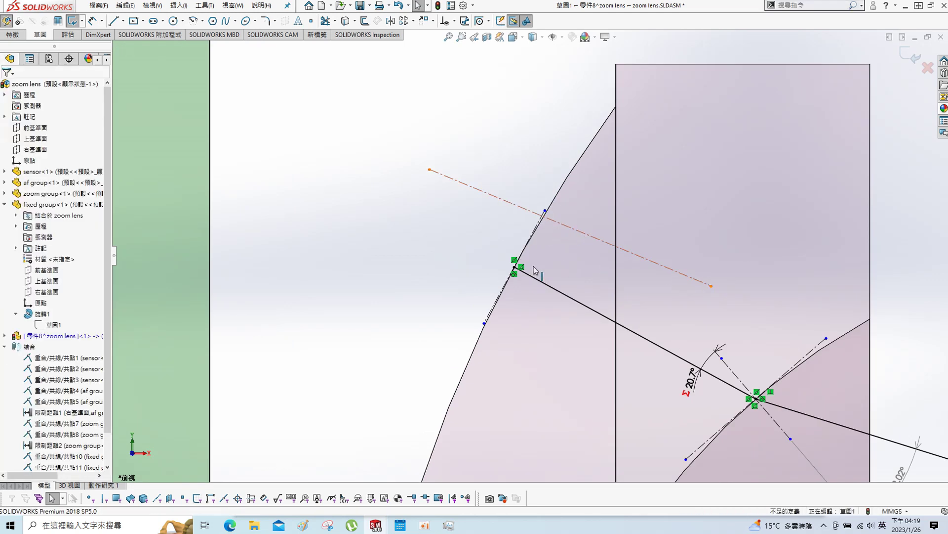
click(514, 268)
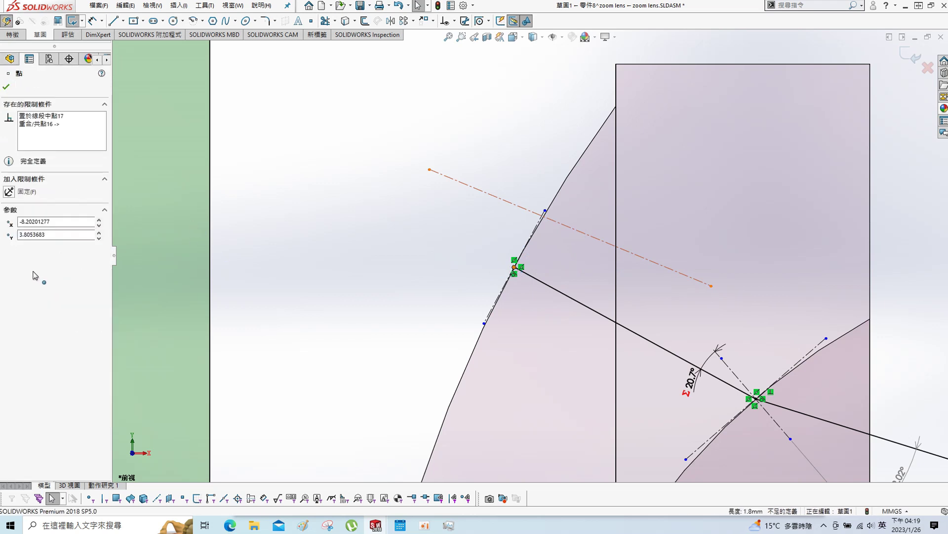
click(6, 87)
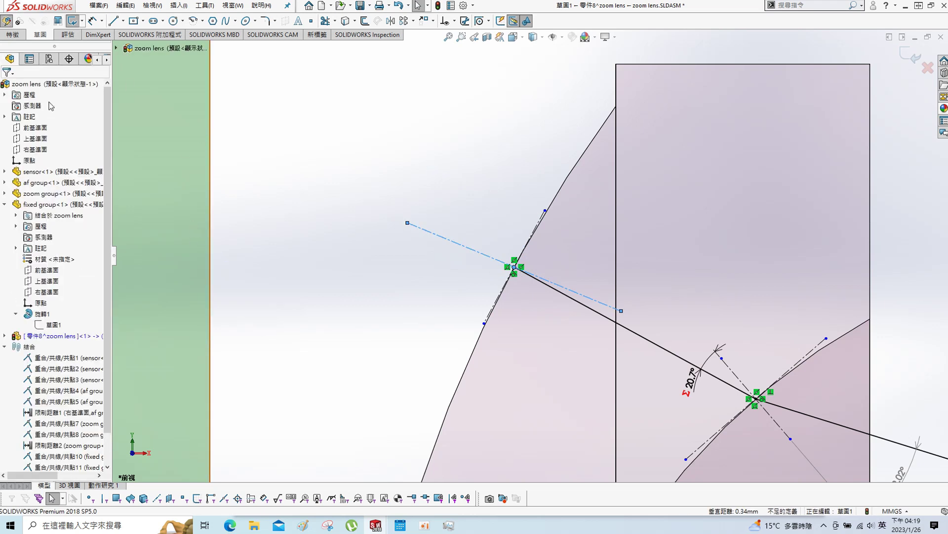
click(540, 227)
ctrl+click(472, 251)
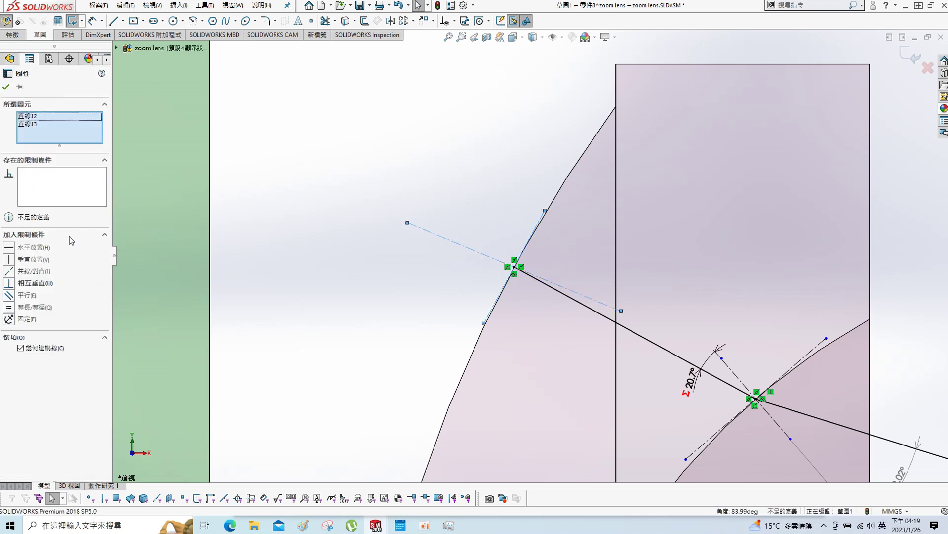
click(12, 283)
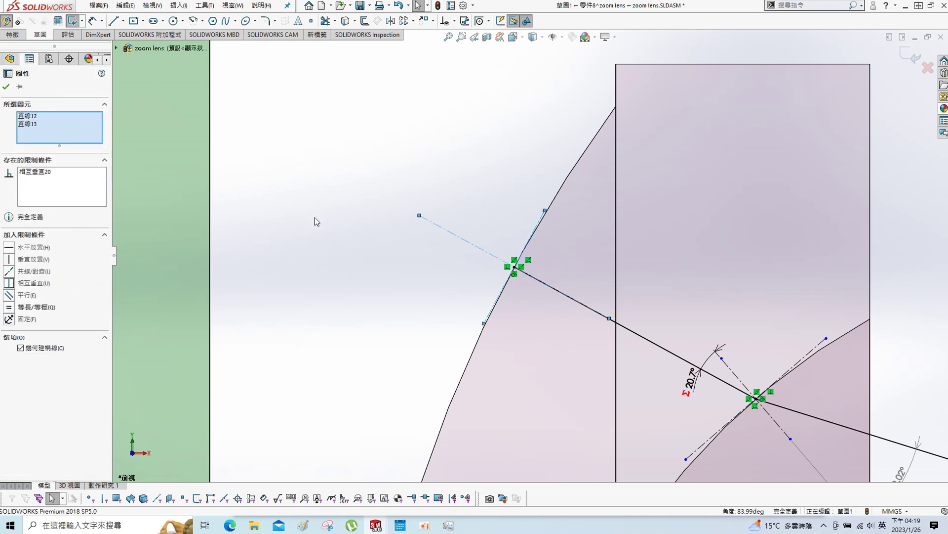
click(492, 173)
scroll(597, 298, down, 3)
Step: Start a Smart Dimension angle between the inner ray segment and the normal centerline
scroll(597, 298, down, 3)
scroll(584, 293, down, 3)
scroll(573, 292, down, 2)
scroll(600, 309, down, 1)
scroll(588, 346, up, 1)
scroll(579, 376, down, 2)
scroll(541, 350, down, 1)
key(s)
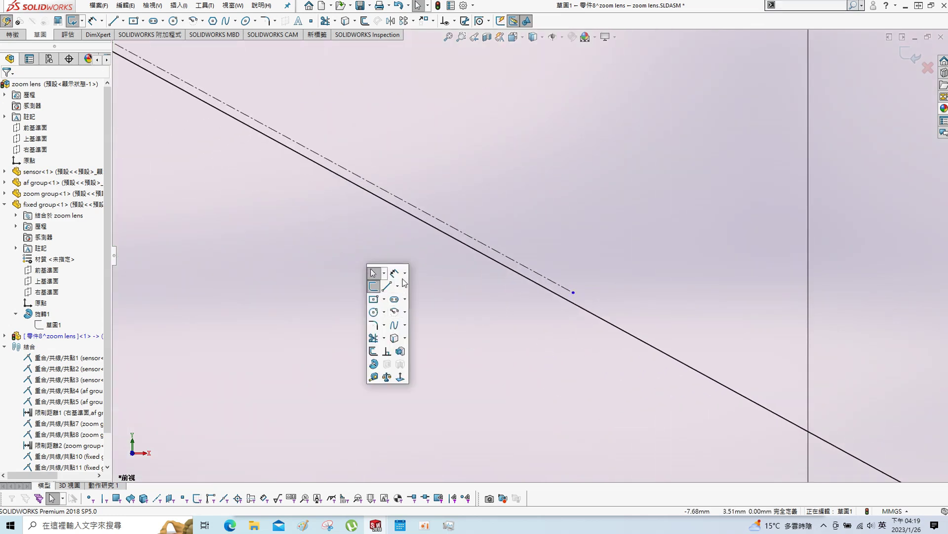
click(404, 272)
click(414, 287)
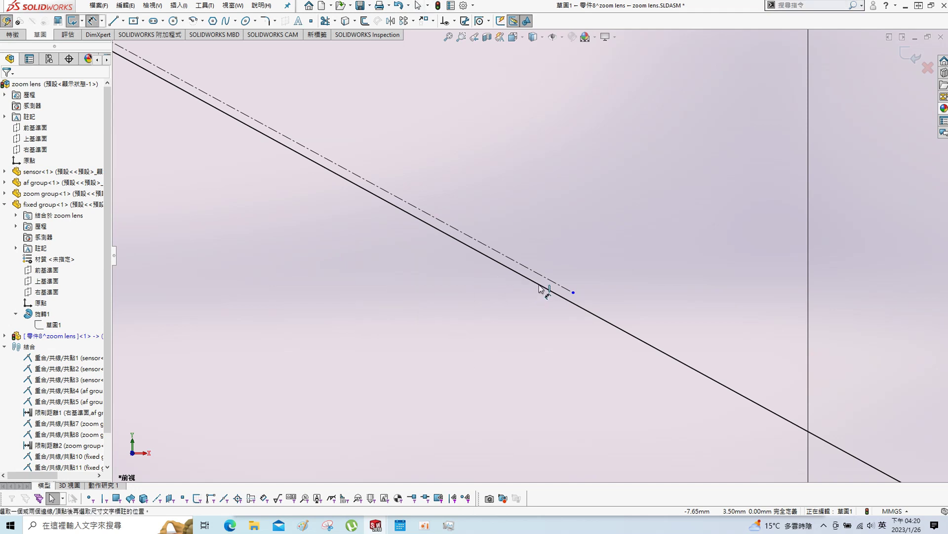
click(552, 292)
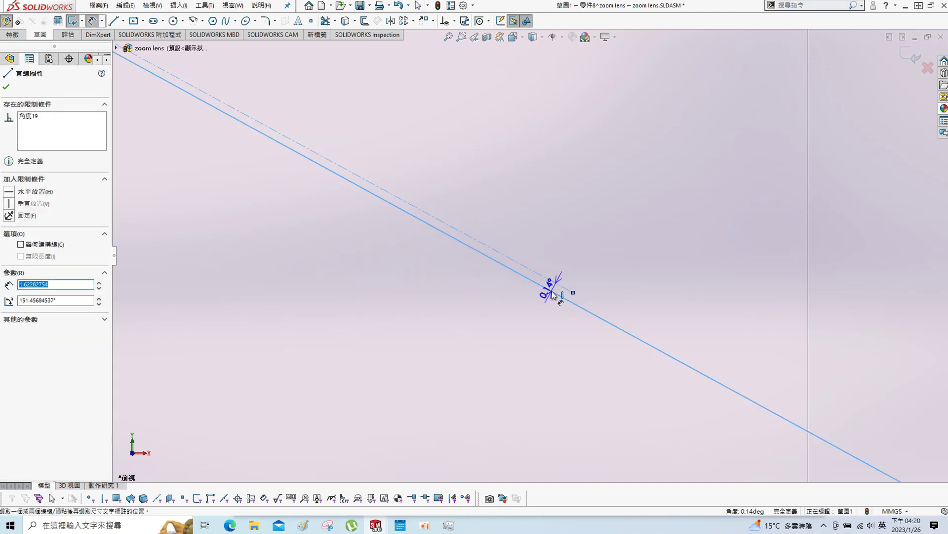
click(533, 287)
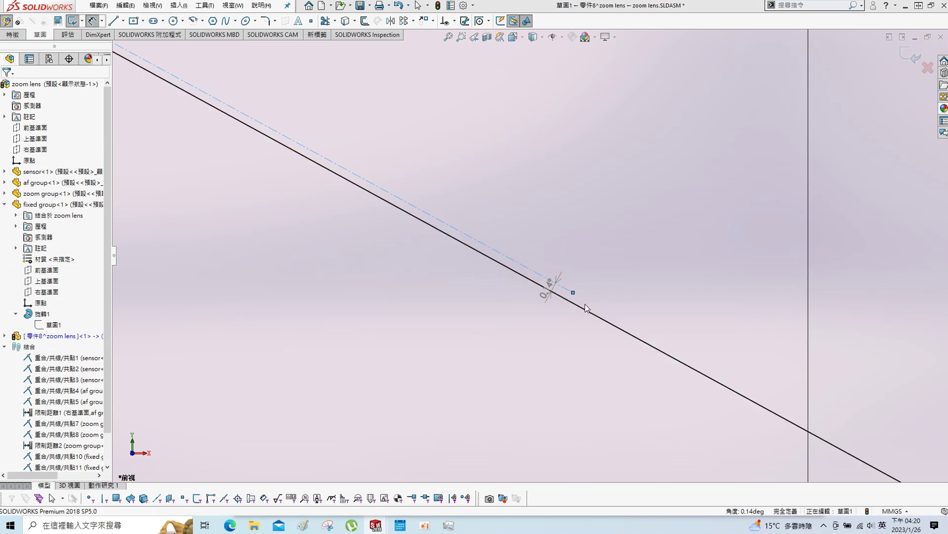
Step: Place the driven 0.14° angle (D8) between the ray and the surface normal
scroll(563, 280, up, 2)
scroll(514, 216, up, 2)
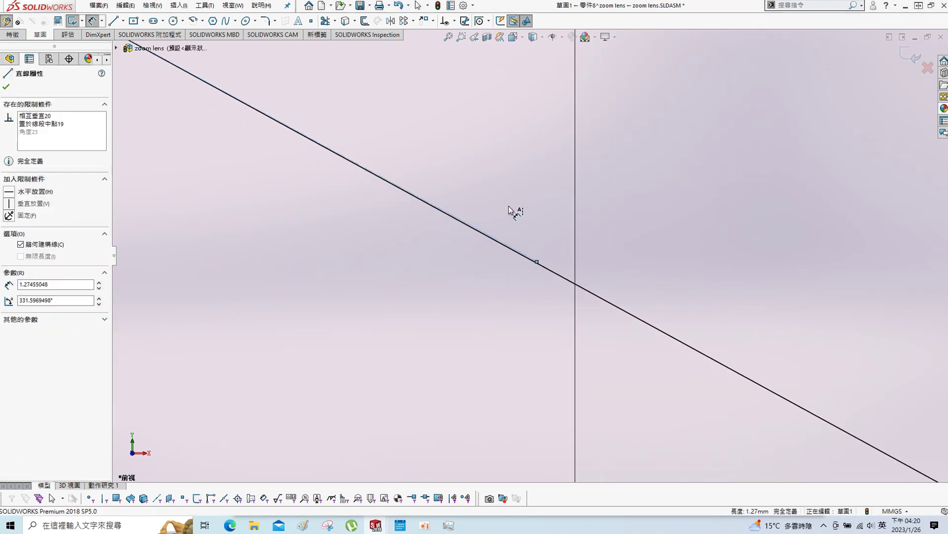
scroll(514, 212, up, 1)
scroll(524, 203, down, 1)
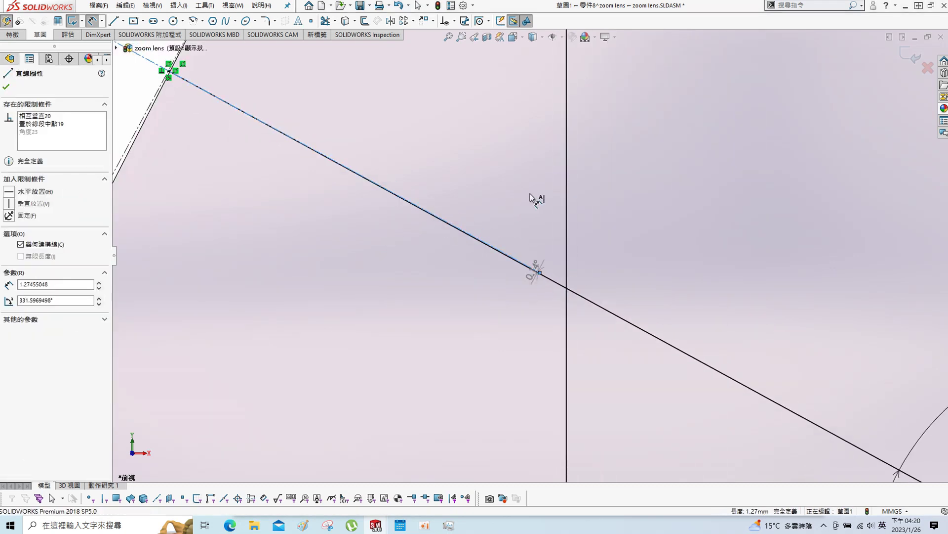
click(538, 273)
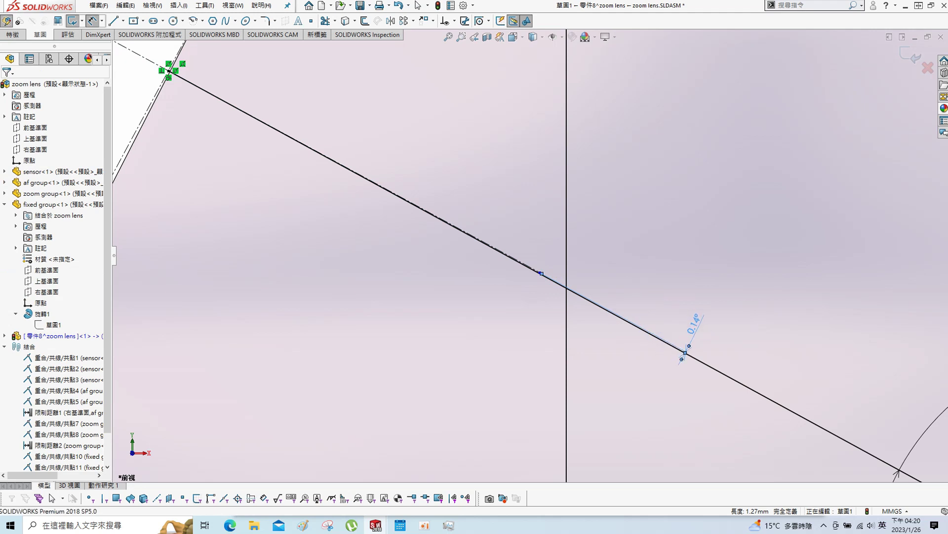
click(694, 324)
scroll(509, 269, down, 1)
scroll(511, 267, down, 2)
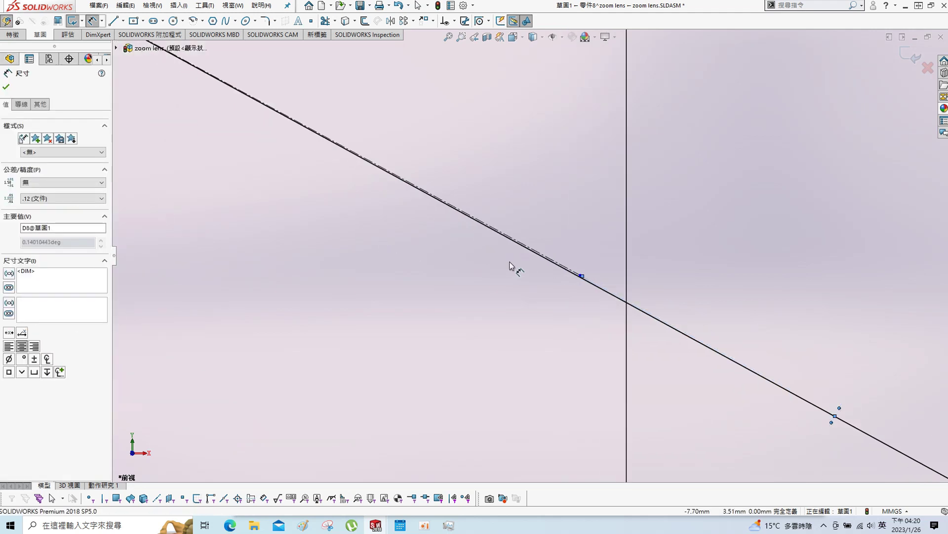
scroll(497, 283, up, 1)
scroll(497, 283, up, 1)
scroll(498, 276, up, 2)
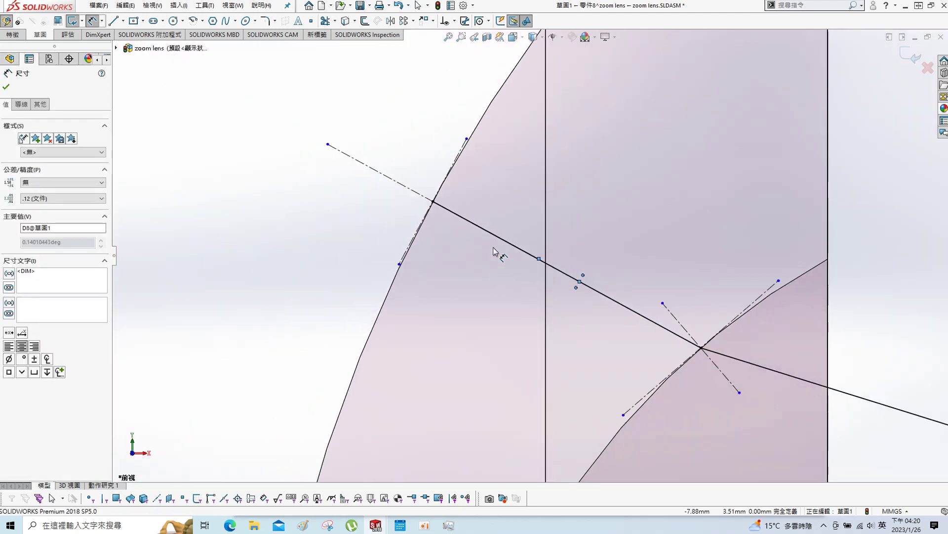
scroll(458, 140, down, 1)
Step: Draw the incoming ray line upward from the ray's surface intersection point
key(s)
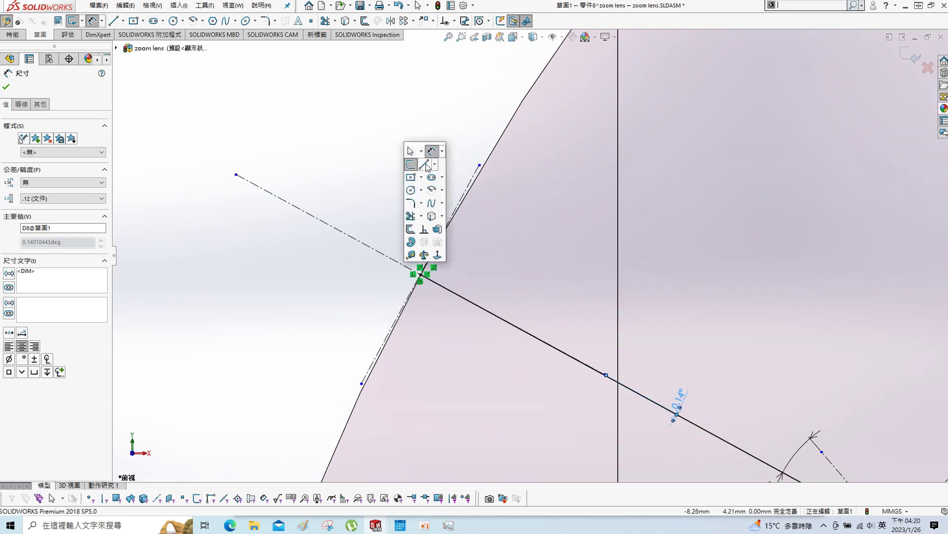
click(428, 166)
double_click(421, 274)
click(399, 107)
key(Escape)
key(Escape)
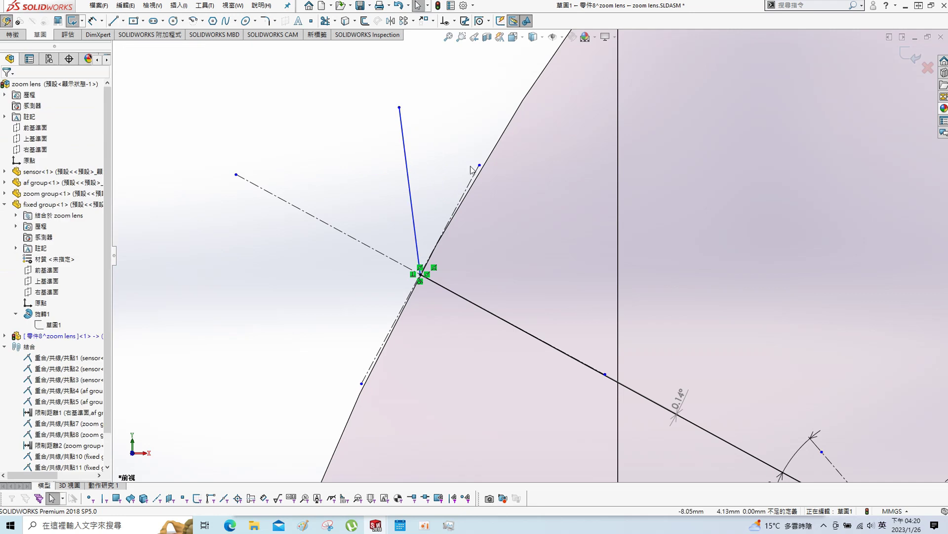
Step: Dimension the angle between the new ray and the surface normal, initially 54.4°
key(s)
click(512, 178)
click(406, 158)
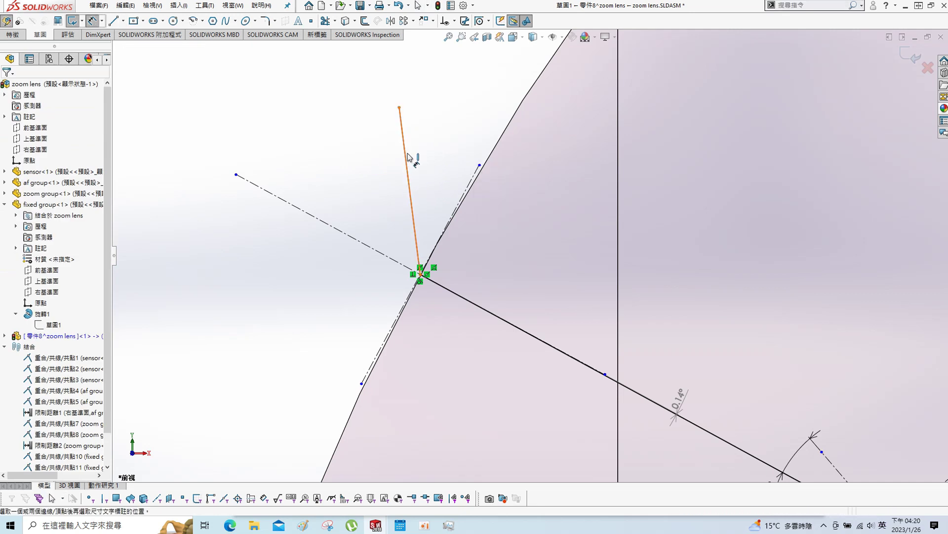
click(359, 241)
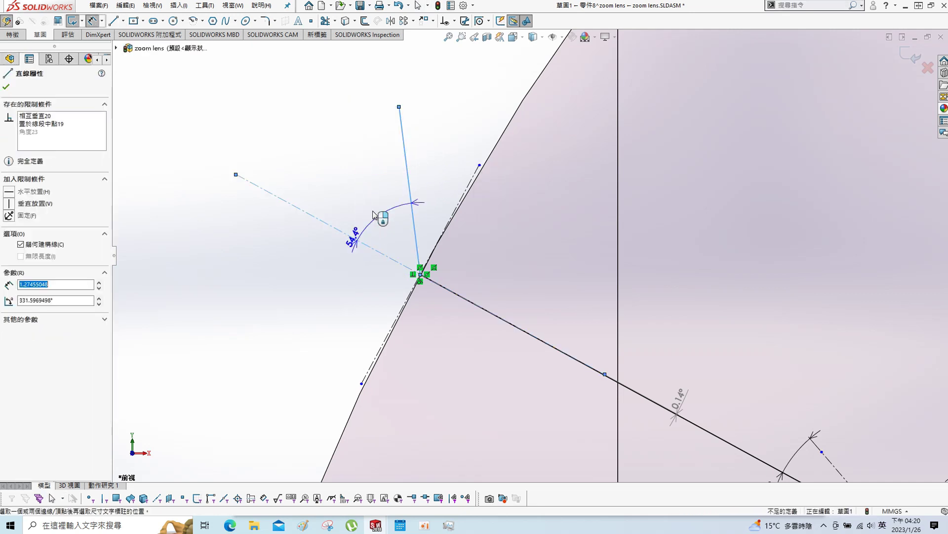
click(471, 307)
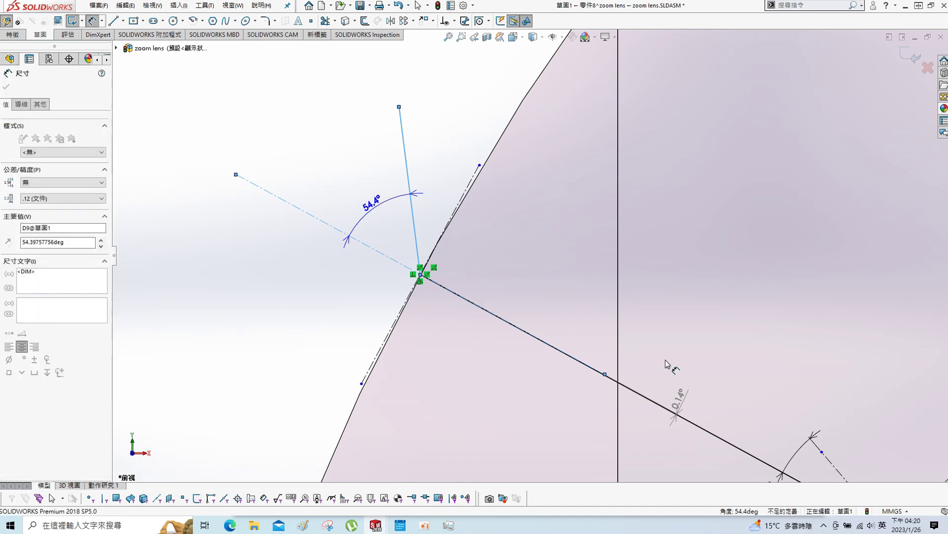
scroll(534, 346, down, 2)
scroll(516, 316, down, 2)
scroll(514, 315, down, 1)
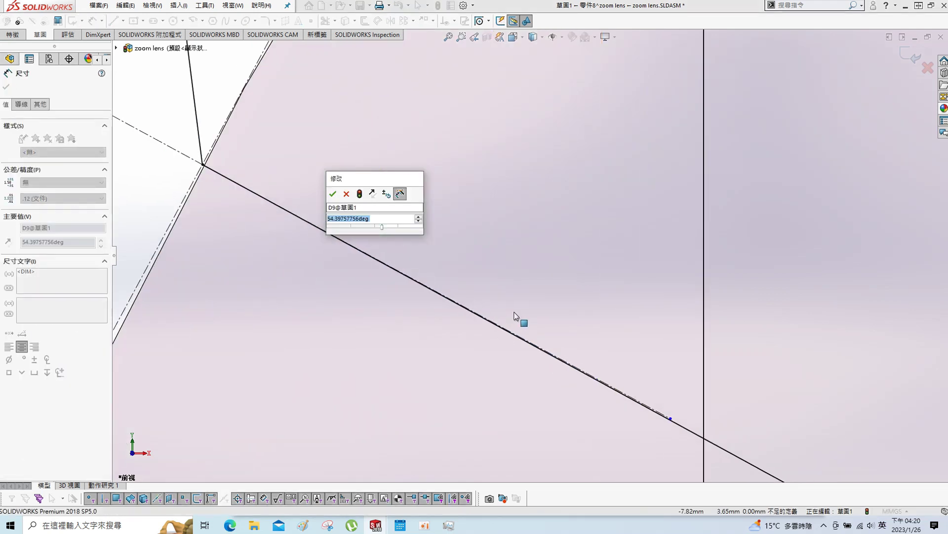
scroll(513, 316, up, 2)
scroll(514, 315, up, 1)
Step: Drive the angle with =arcsin(sin("D8@草圖1")*1.5), making it 0.21°
text(=)
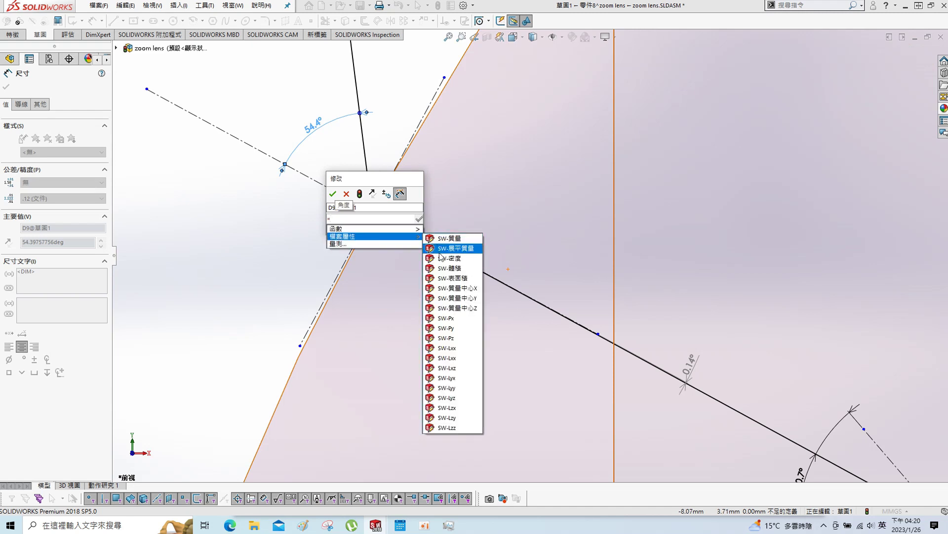
click(453, 293)
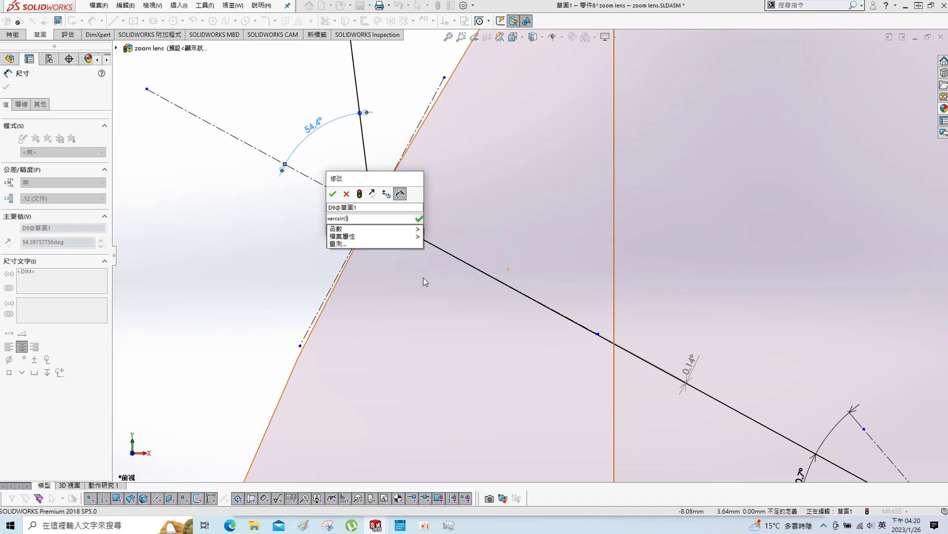
mouse_move(372, 228)
click(447, 236)
click(687, 366)
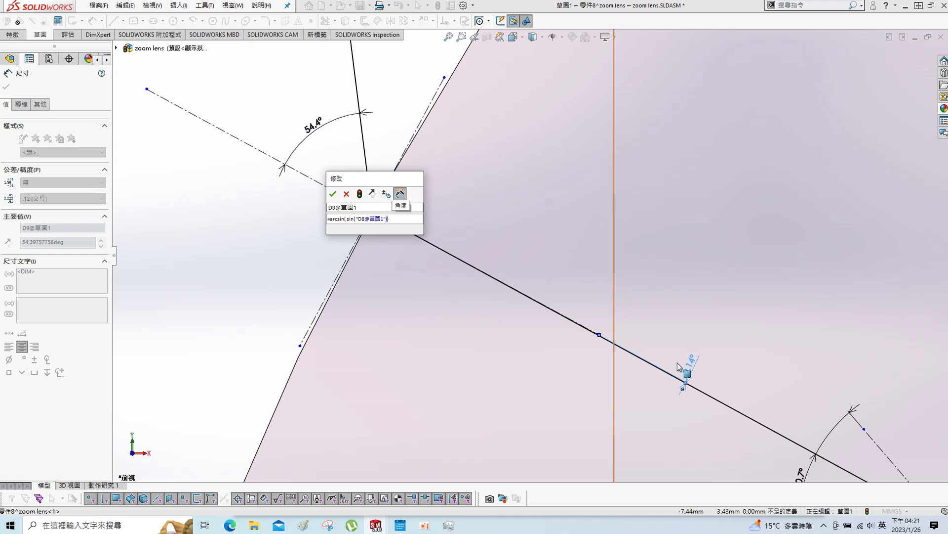
text(*1.5)
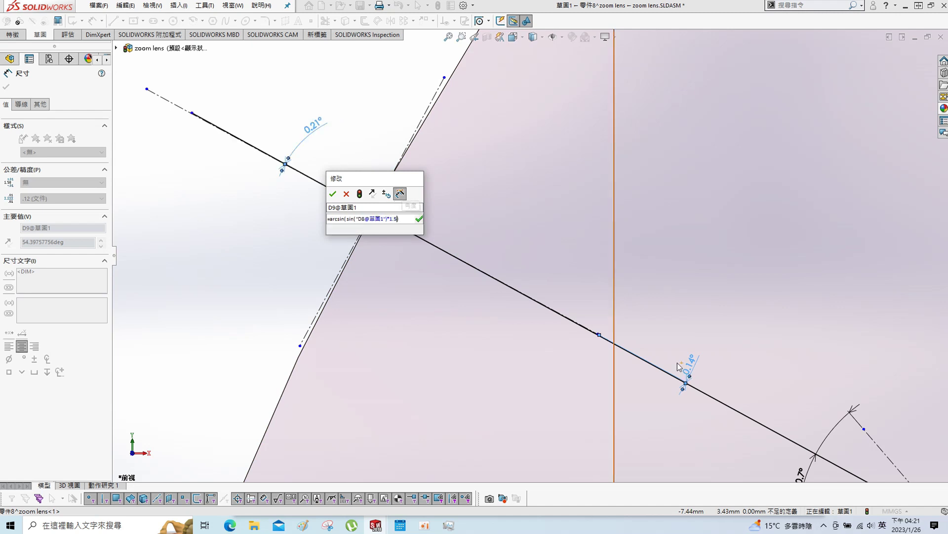
click(332, 193)
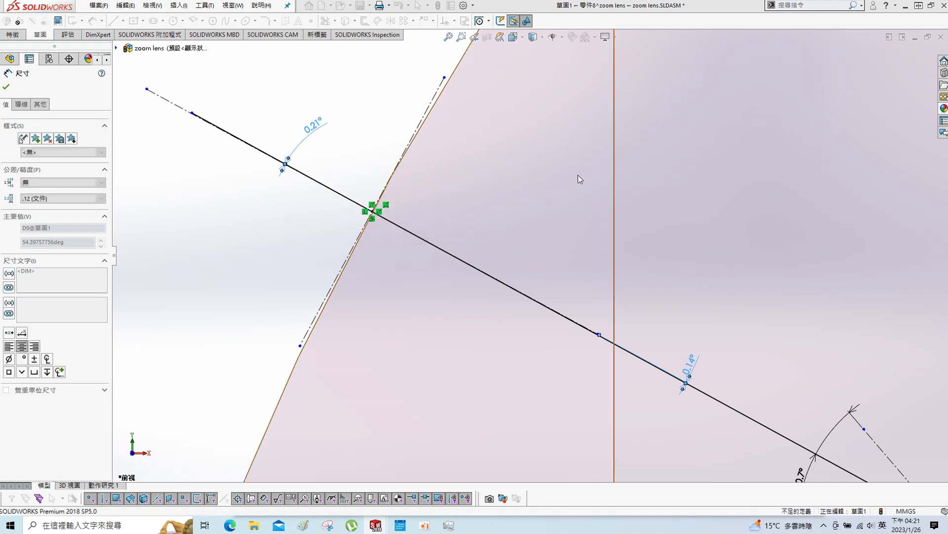
Step: Make the incoming ray's loose end coincident with the green lens's curved edge
scroll(504, 154, up, 1)
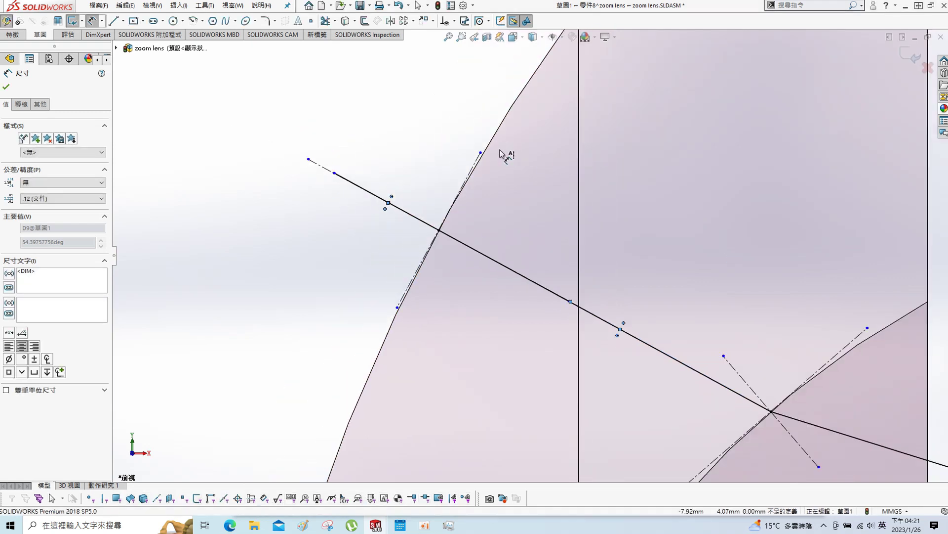
scroll(503, 154, up, 1)
scroll(503, 155, up, 1)
scroll(500, 148, up, 1)
scroll(496, 146, up, 1)
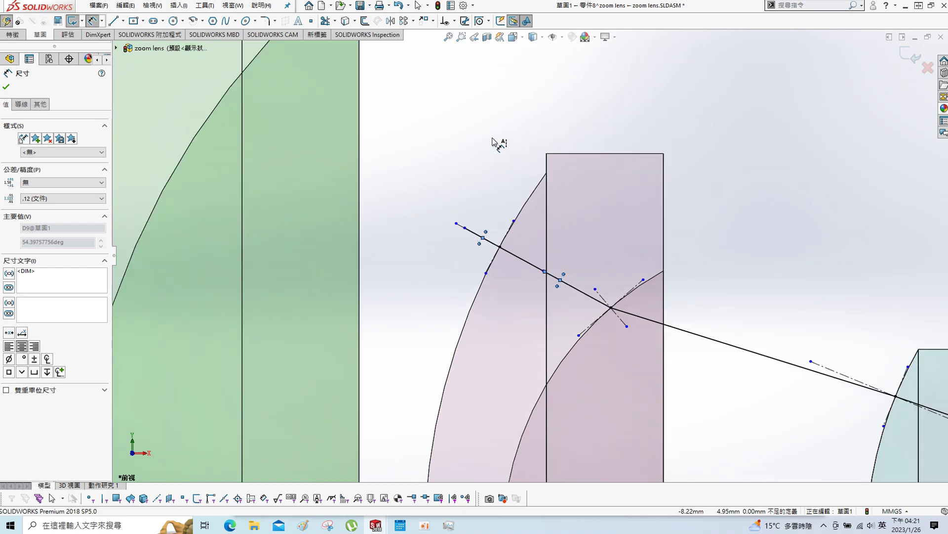
scroll(489, 139, up, 1)
scroll(481, 148, down, 2)
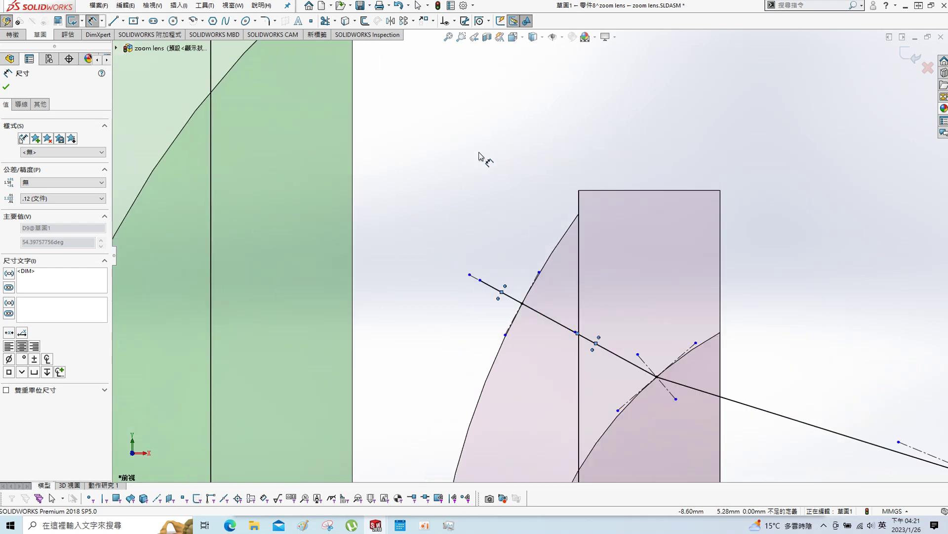
click(479, 280)
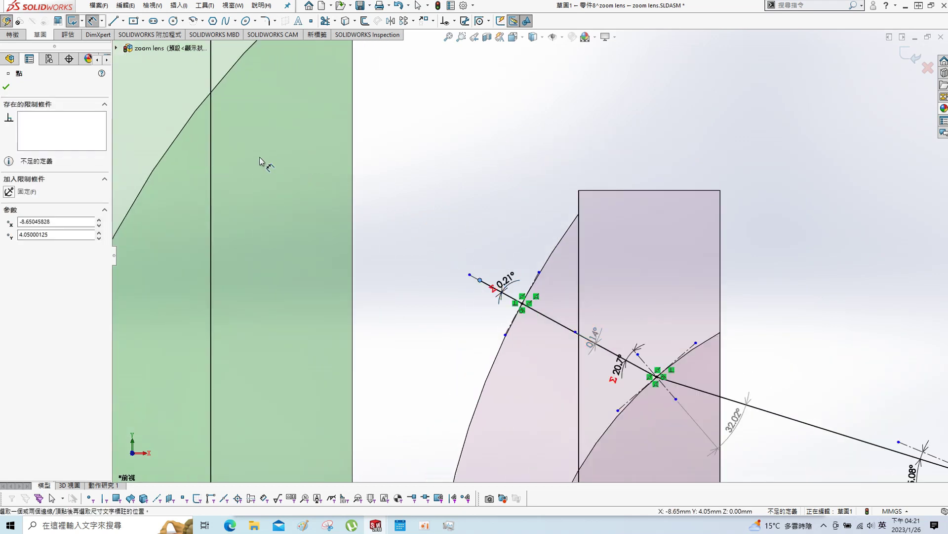
click(396, 155)
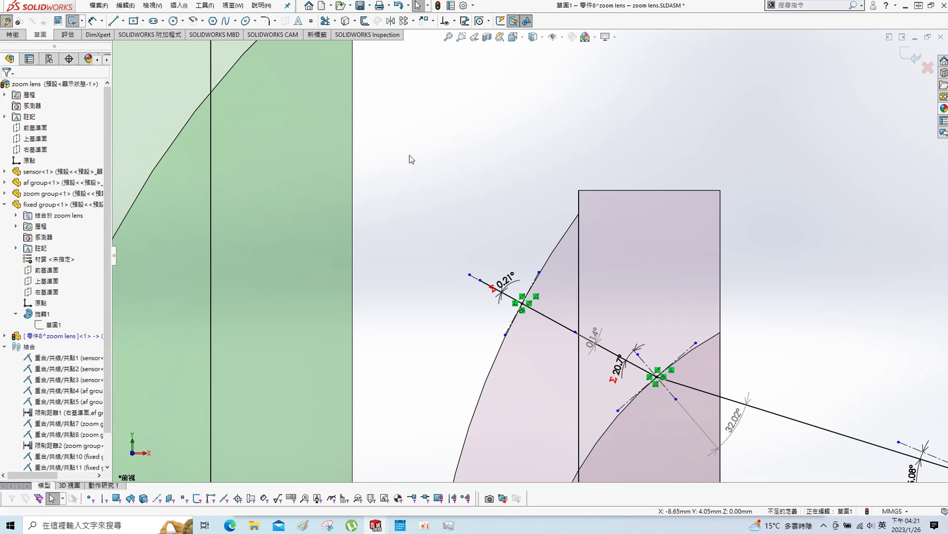
click(297, 128)
click(226, 74)
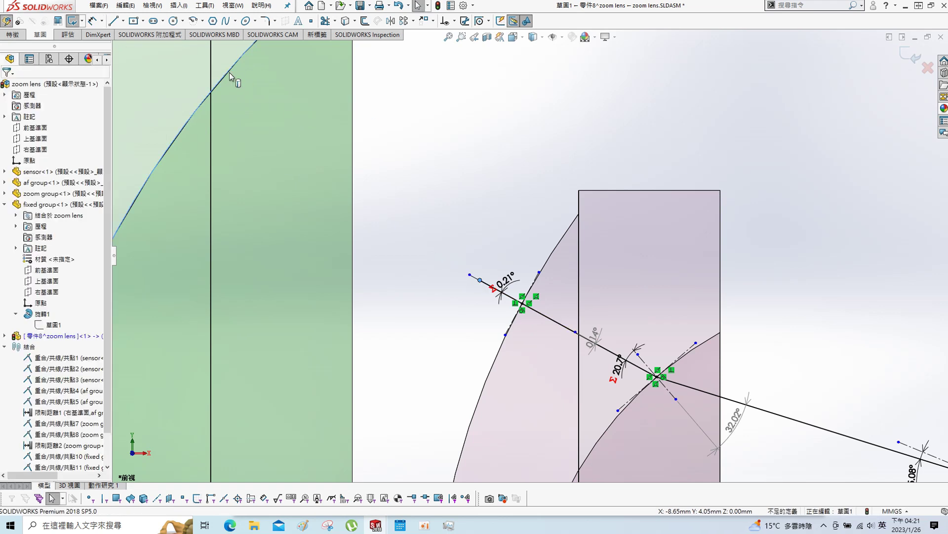
ctrl+click(308, 141)
click(9, 270)
click(470, 144)
Step: Fit the whole assembly in view and bring up the line-type choices
key(f)
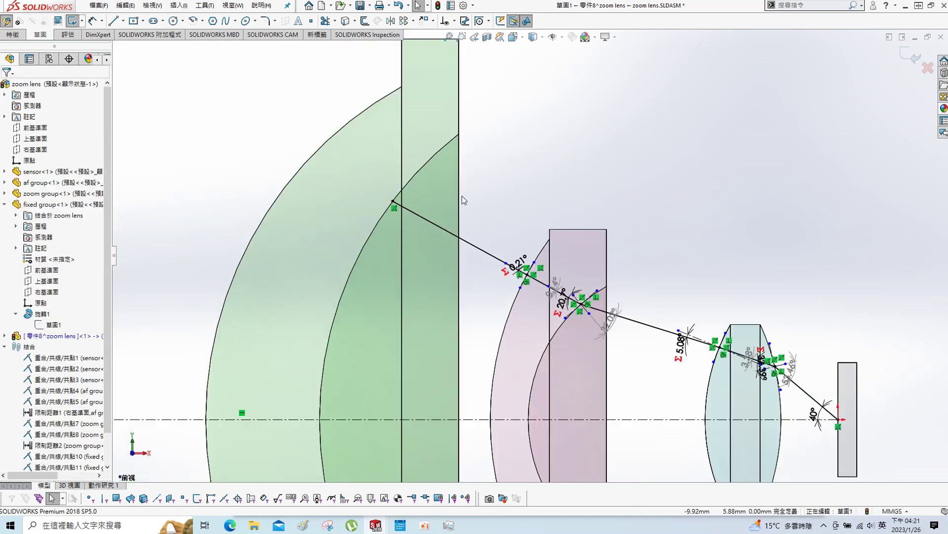
scroll(467, 156, down, 1)
scroll(467, 157, down, 1)
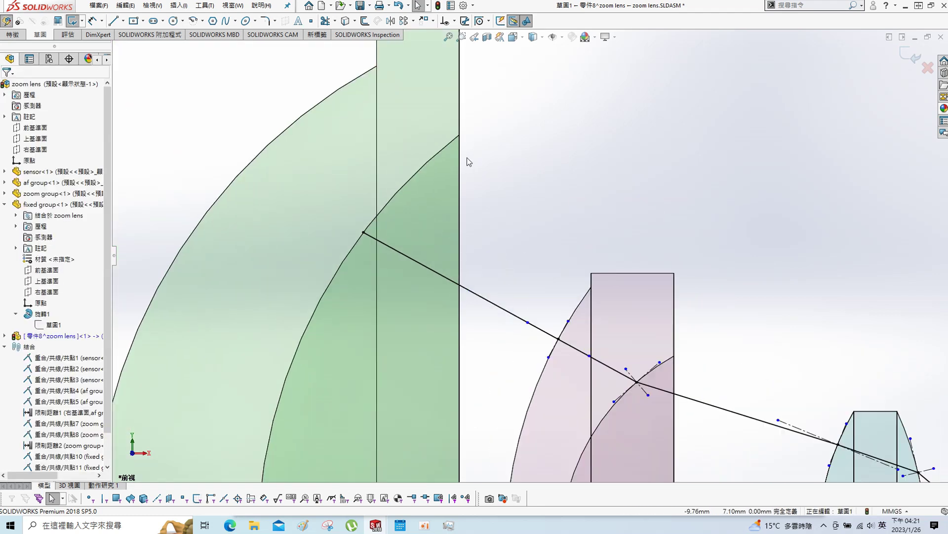
key(s)
click(525, 179)
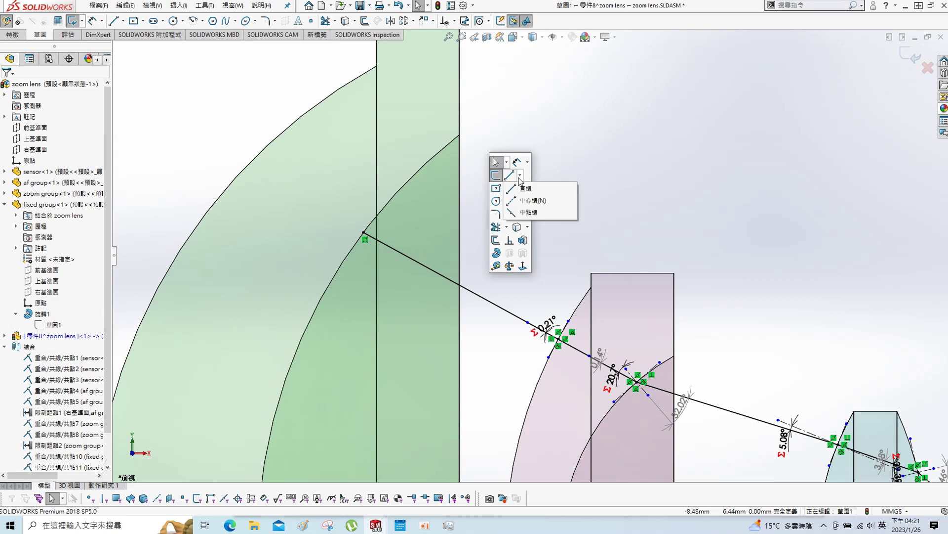
Step: Draw a centerline centred on the ray's end point and tangent to the green lens surface
click(491, 235)
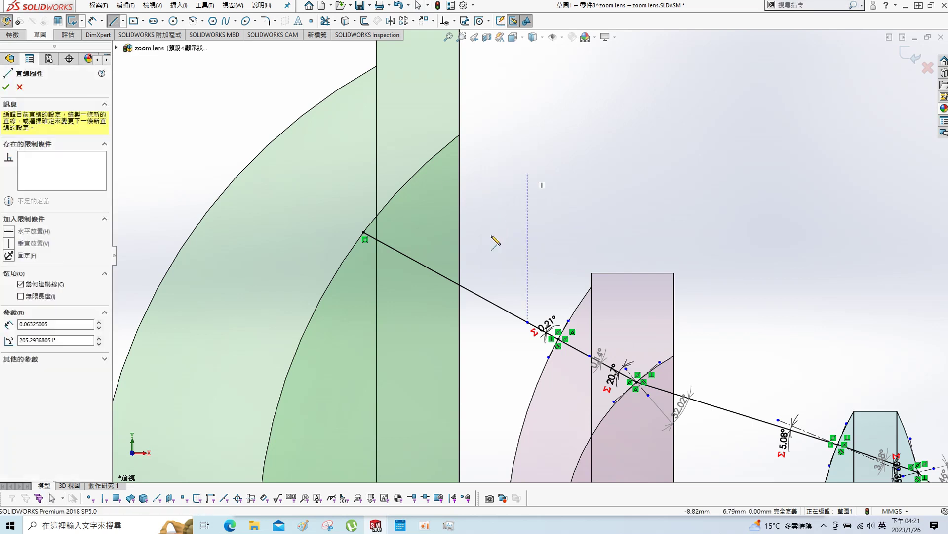
key(Escape)
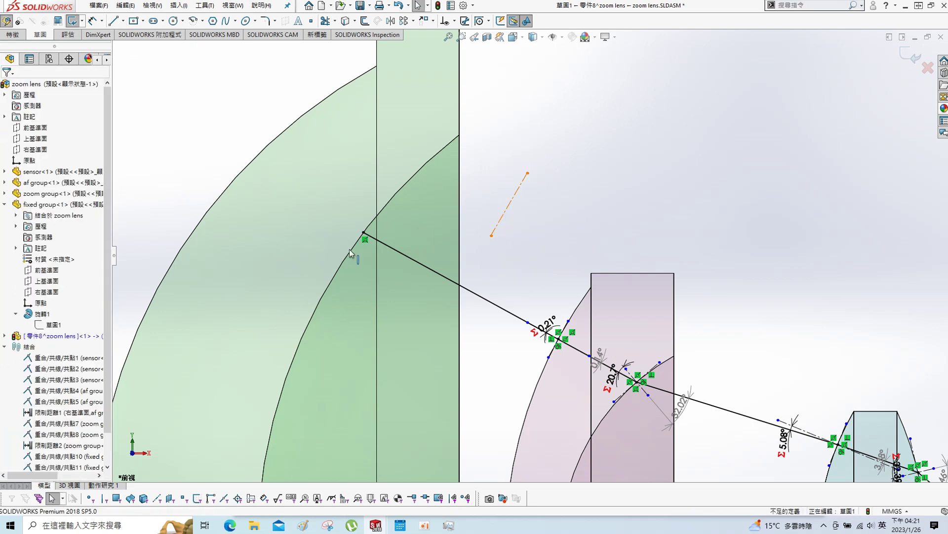
ctrl+click(364, 232)
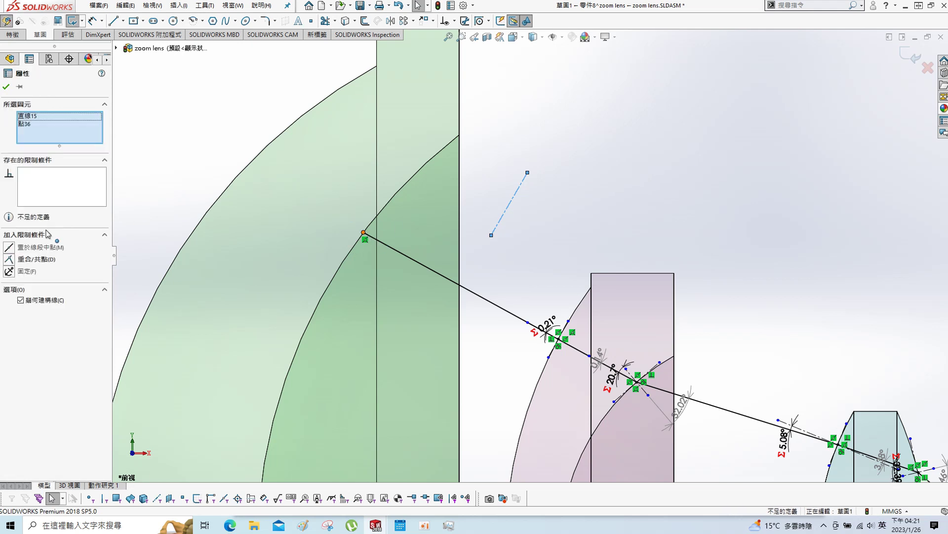
click(10, 247)
click(6, 86)
scroll(351, 214, down, 1)
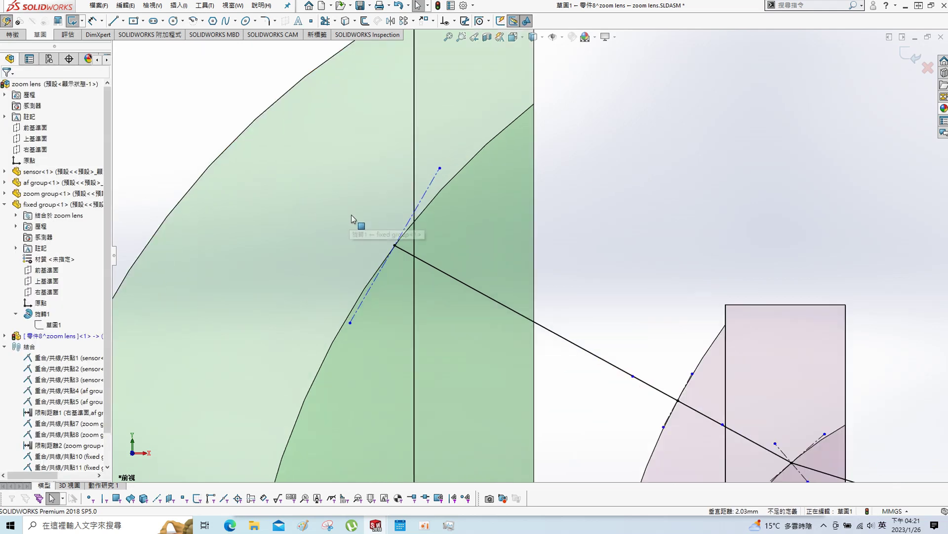
scroll(376, 212, down, 1)
click(434, 198)
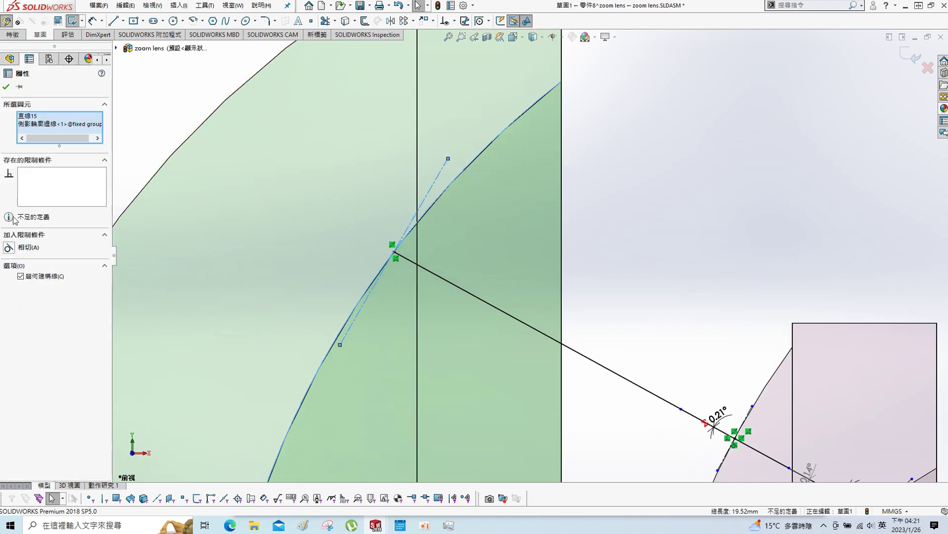
click(9, 248)
click(567, 126)
Step: Add a normal centerline centred on the end point, perpendicular to the tangent centerline
key(s)
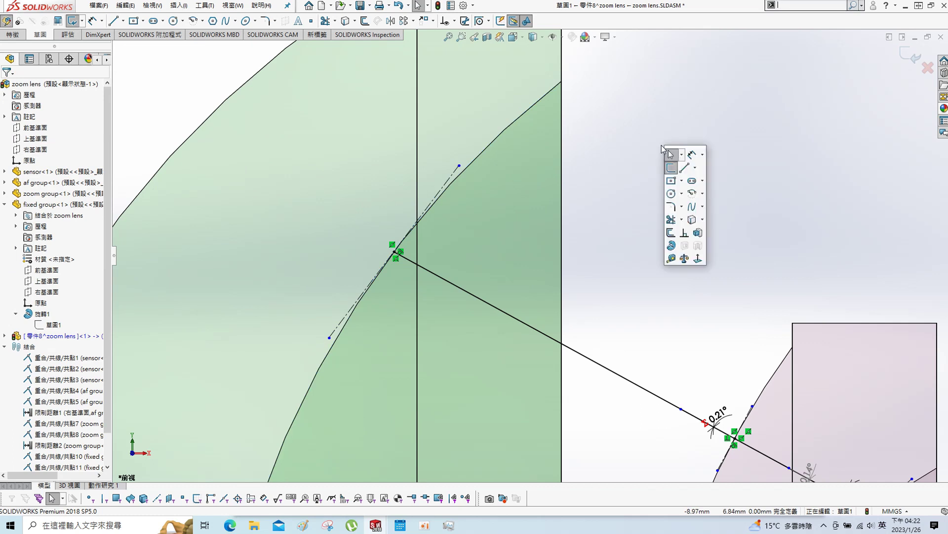
click(695, 167)
click(711, 195)
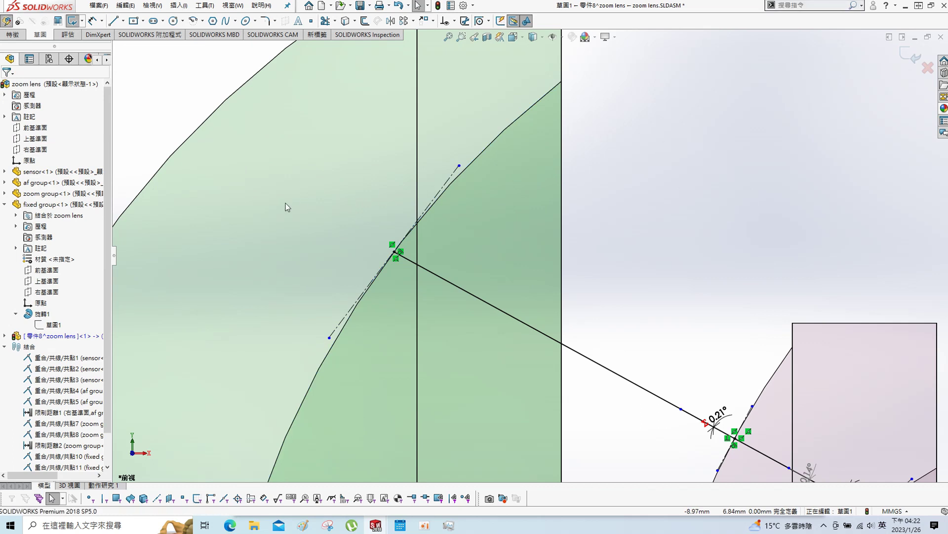
click(285, 203)
click(471, 341)
key(Escape)
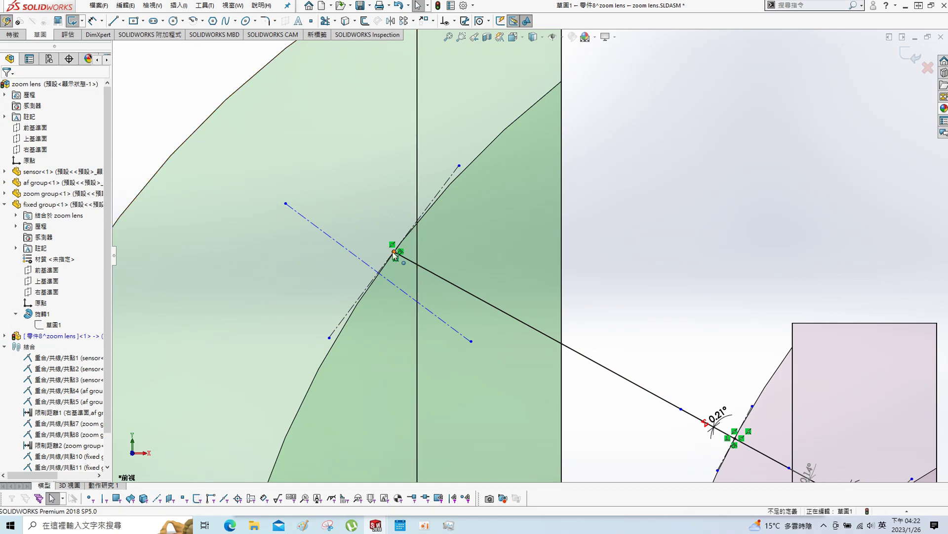
click(390, 253)
ctrl+click(380, 273)
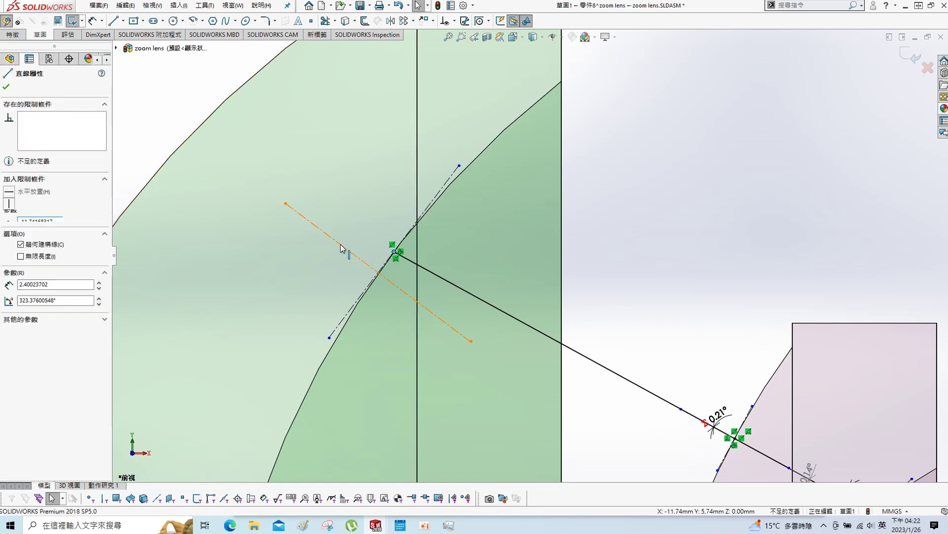
click(9, 247)
click(10, 248)
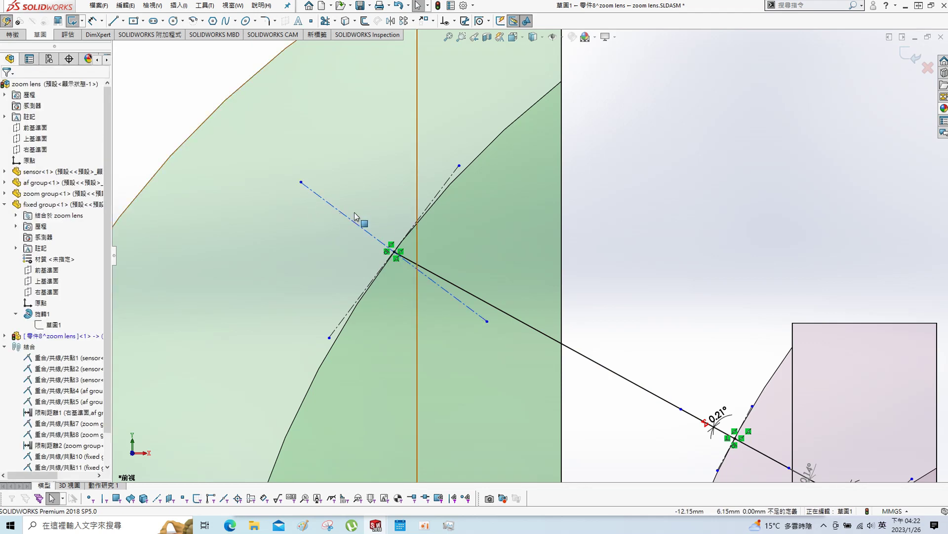
ctrl+click(435, 199)
click(30, 282)
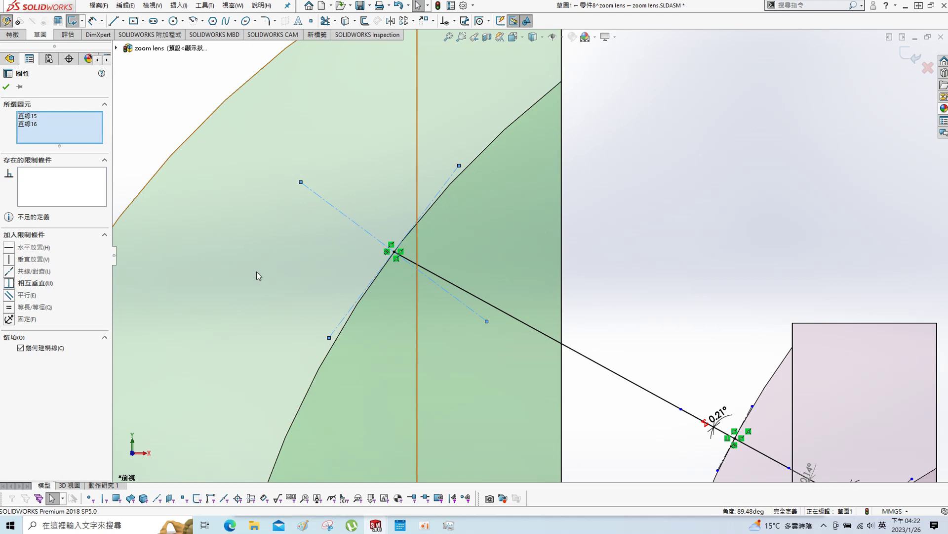
click(7, 88)
Step: Add a driven 8.53° angle dimension between the surface normal and the ray
key(s)
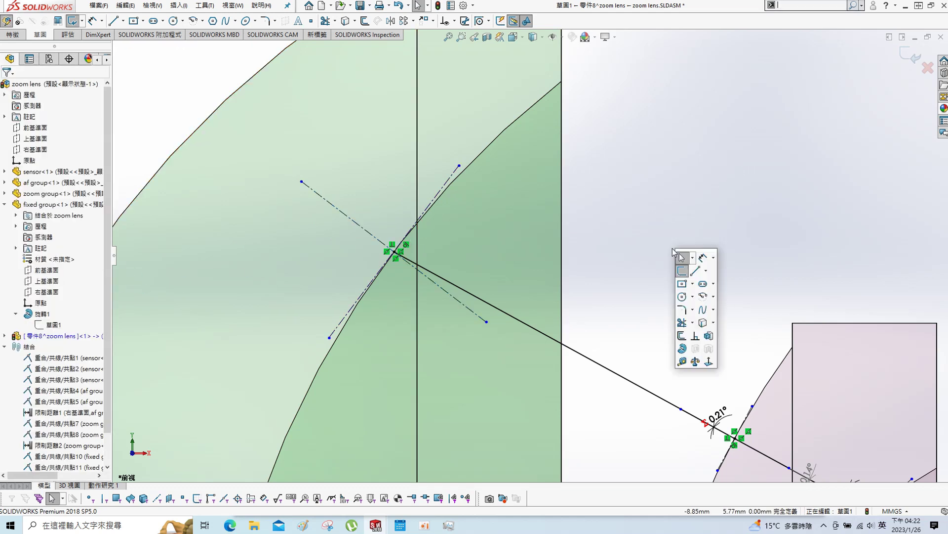
click(707, 261)
click(487, 319)
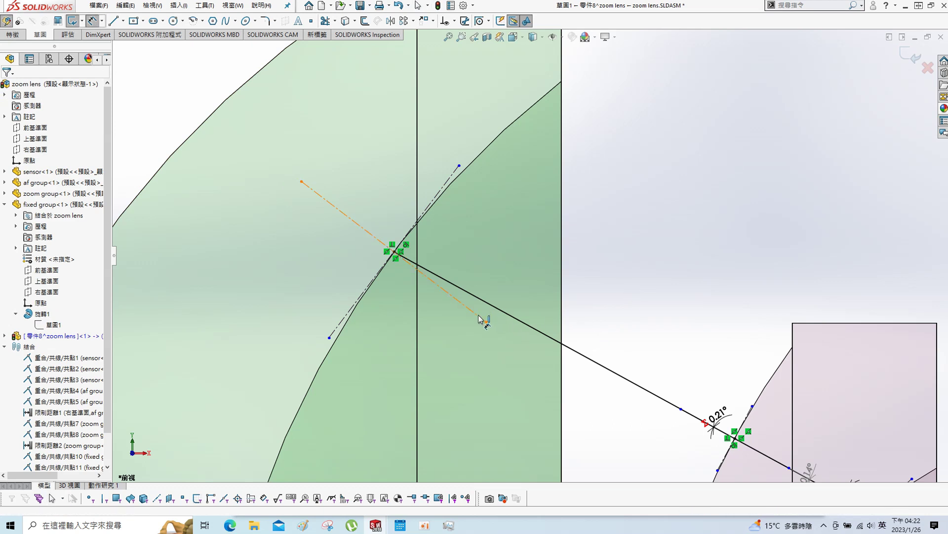
click(500, 310)
click(500, 328)
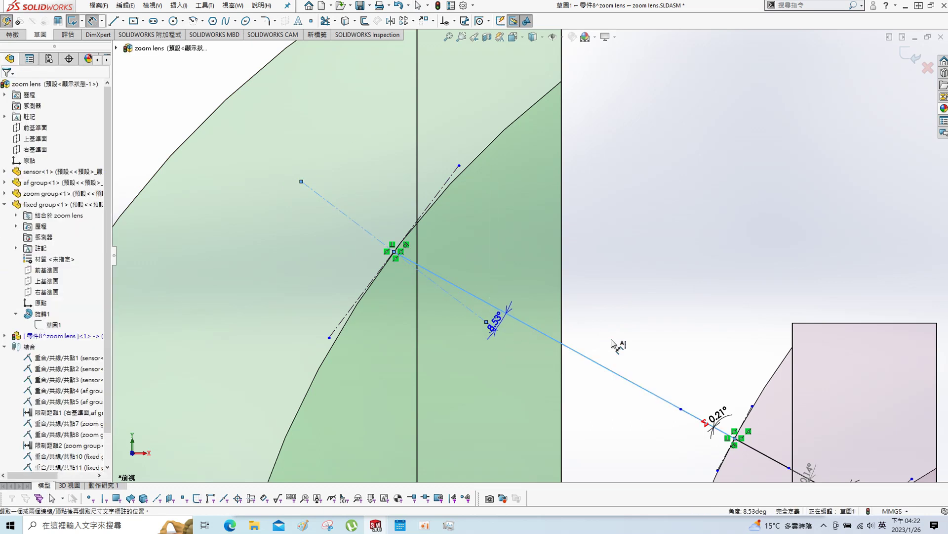
key(Return)
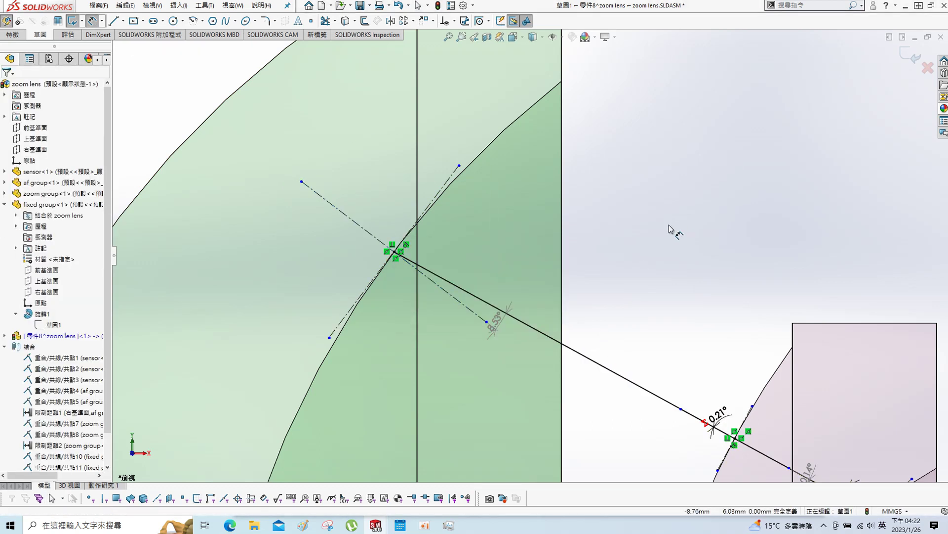
key(Escape)
key(s)
click(698, 231)
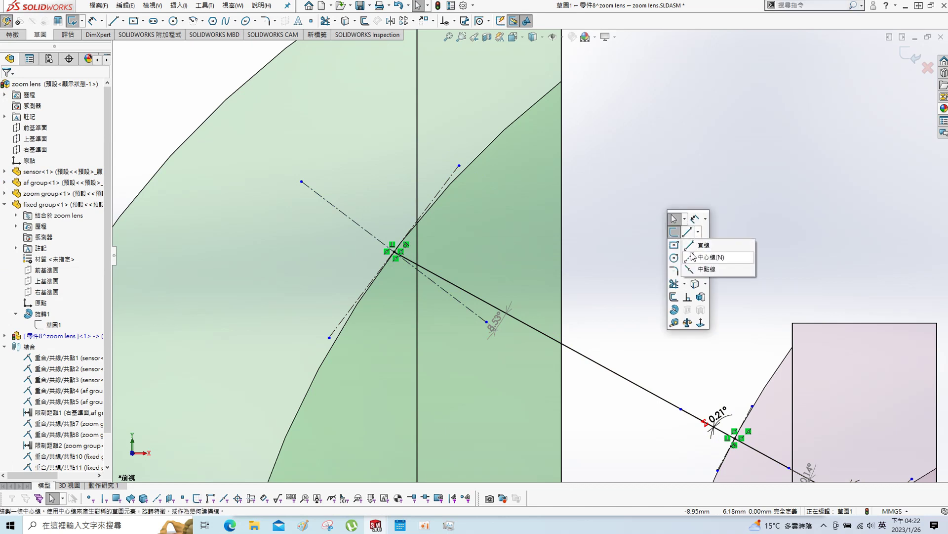
Step: Draw a ray line from the intersection point back to the lens's outer surface
scroll(528, 257, up, 1)
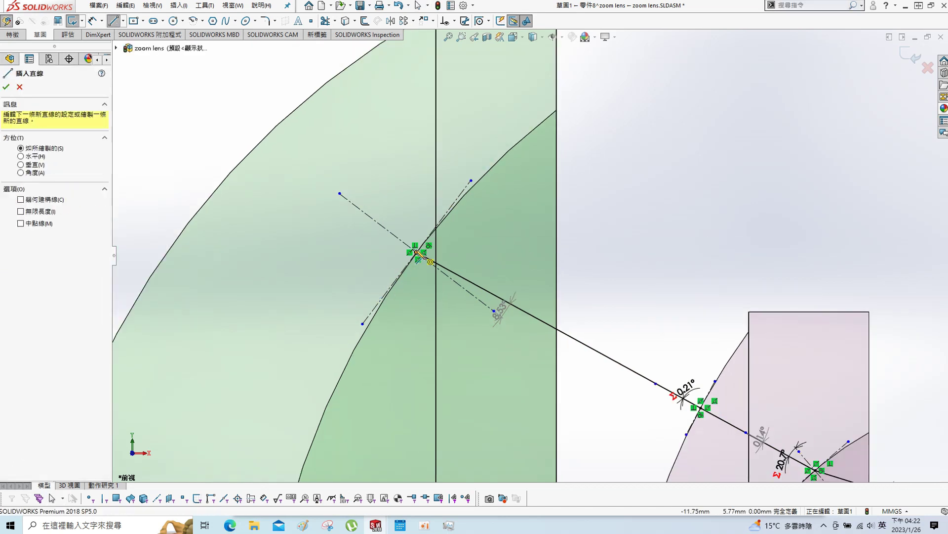
click(417, 252)
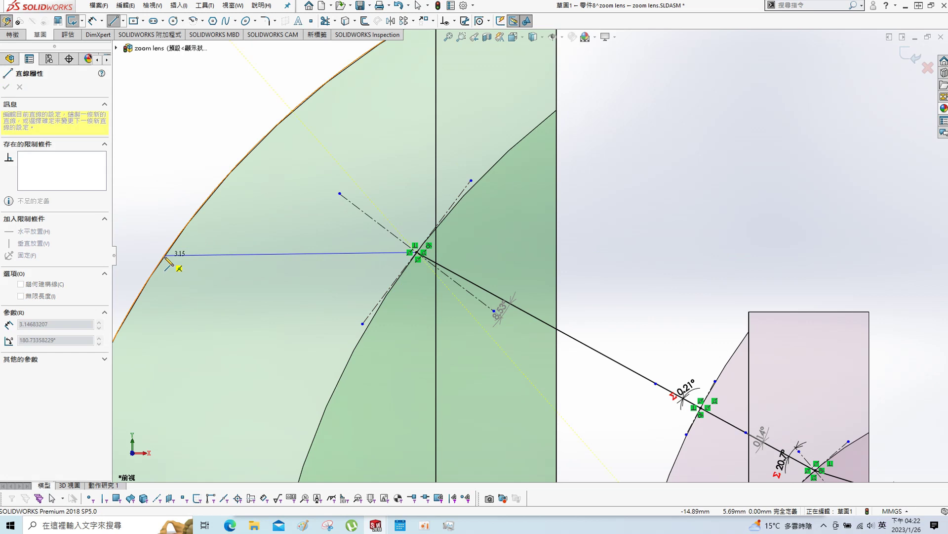
click(164, 256)
key(Escape)
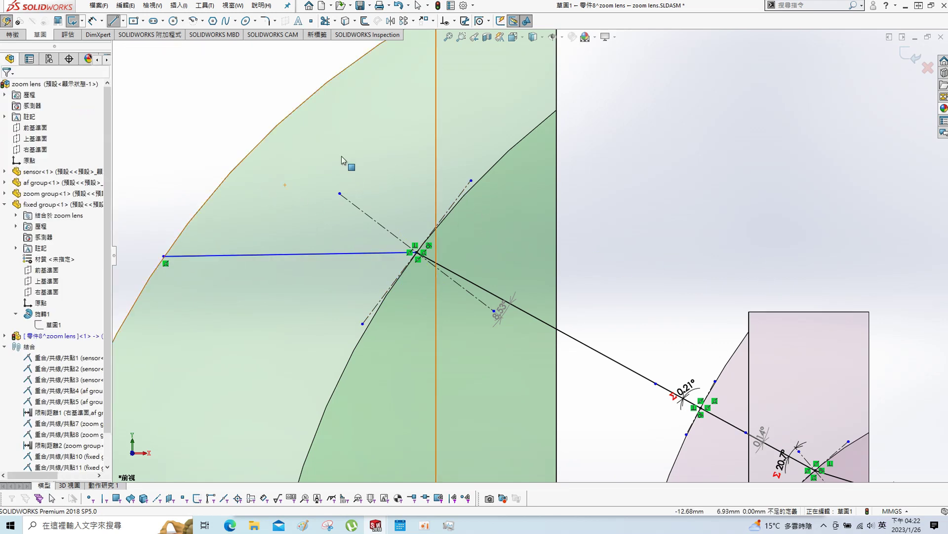
Step: Add an angle dimension between the normal centerline and the new ray
key(s)
click(368, 165)
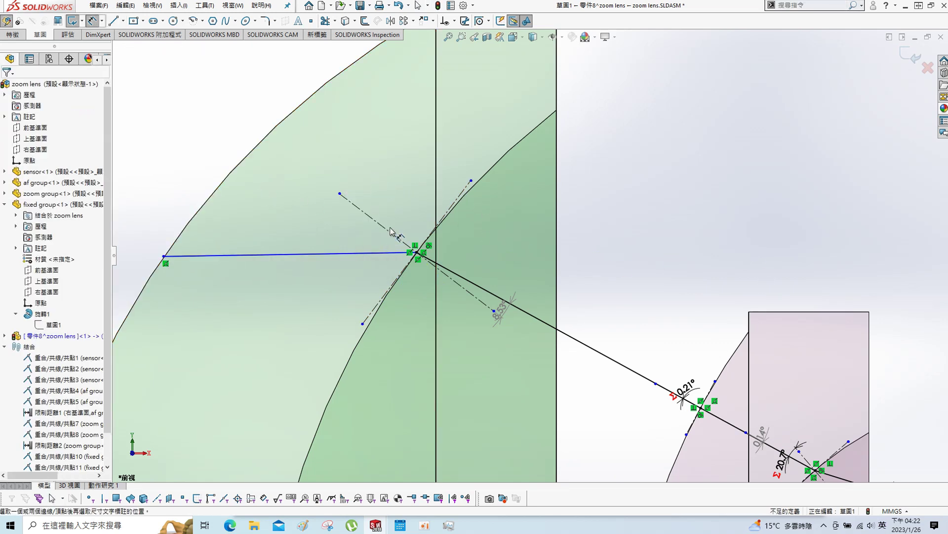
click(393, 234)
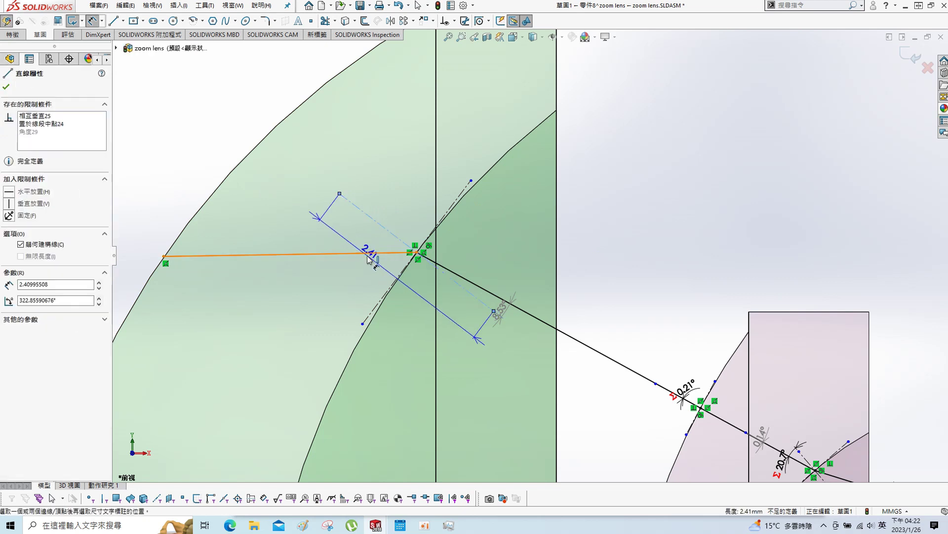
click(368, 258)
click(314, 223)
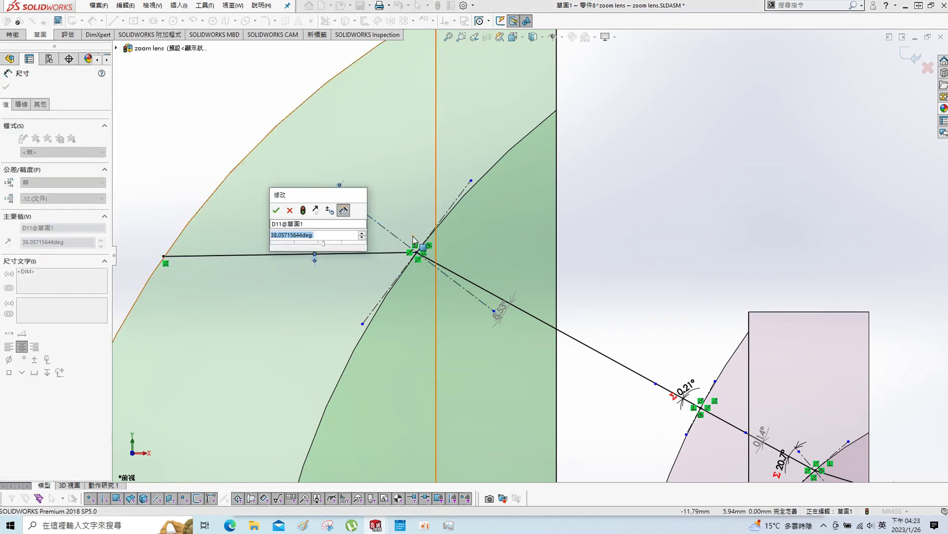
Step: Drive the angle with =arcsin(sin("D10@草圖1")/1.5), giving 5.68°
text(=)
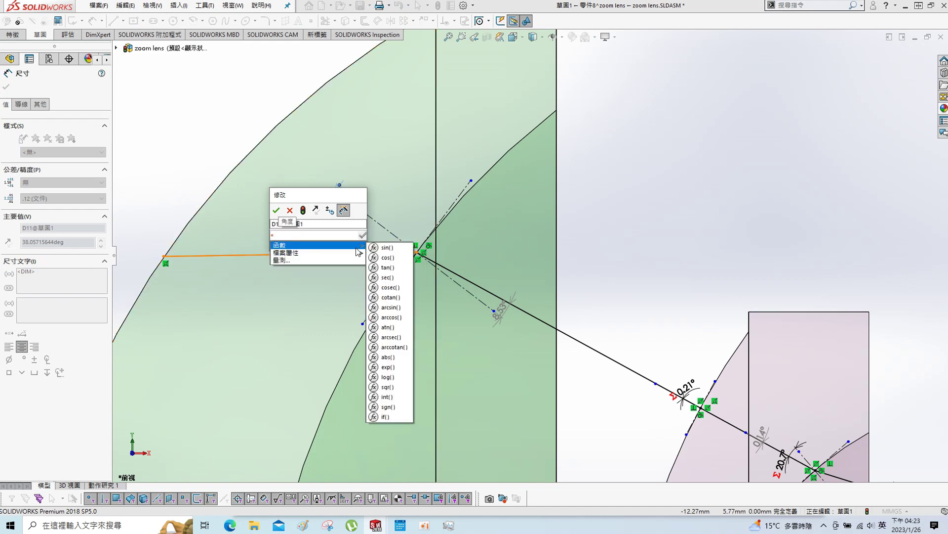
click(393, 307)
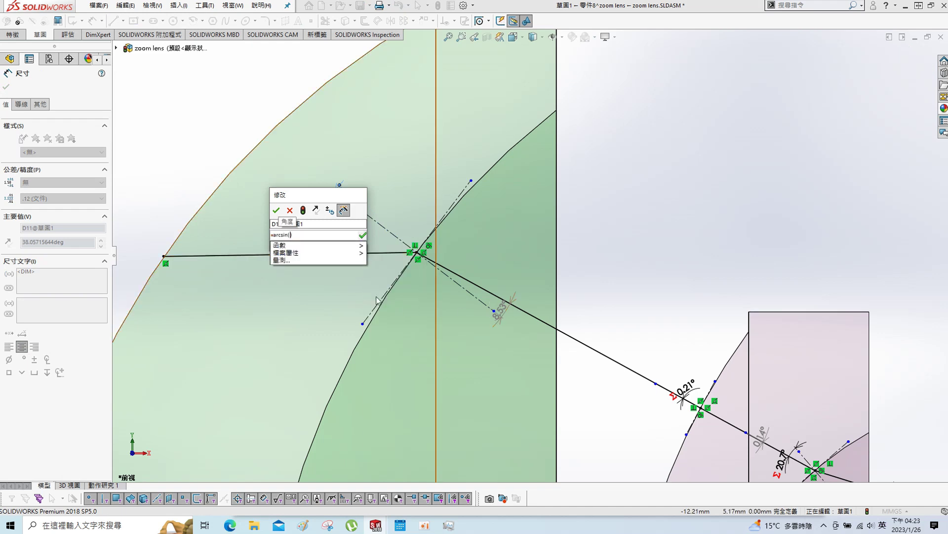
click(290, 236)
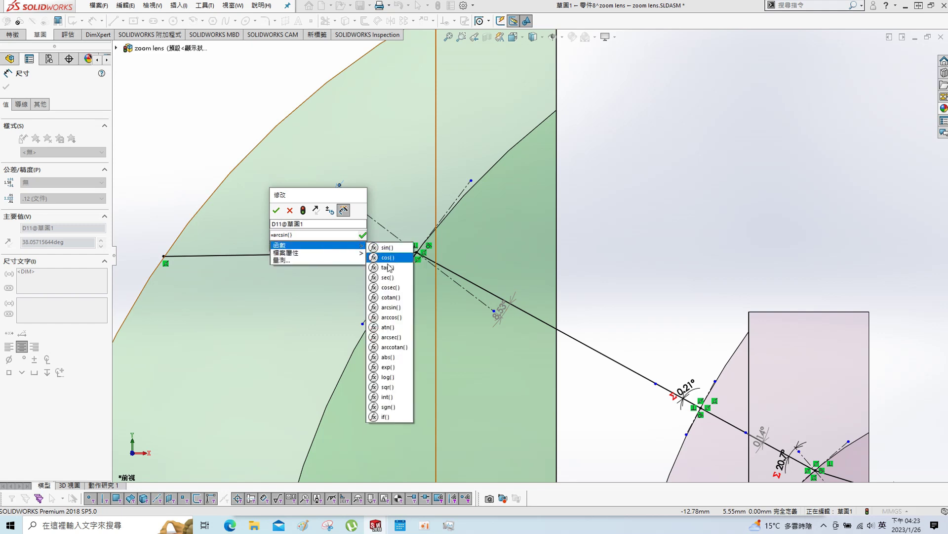
click(387, 247)
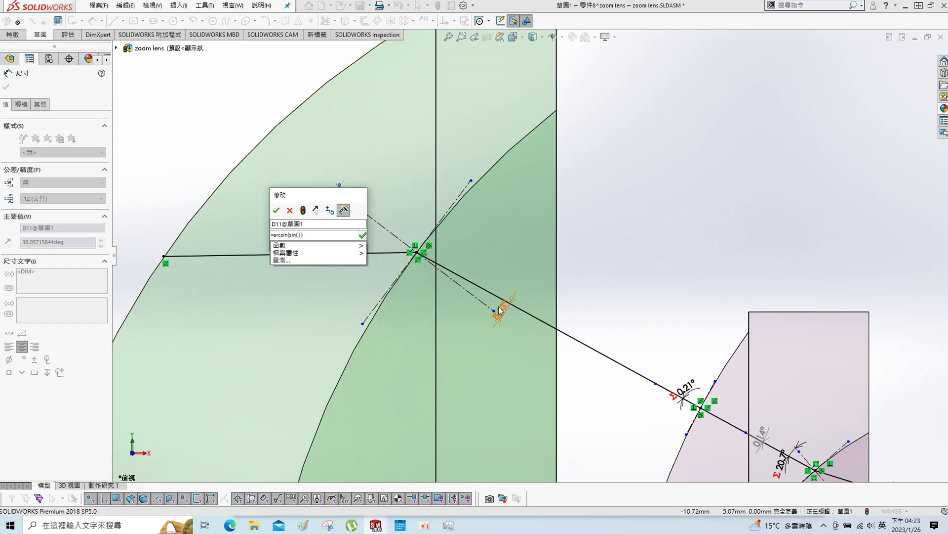
click(501, 310)
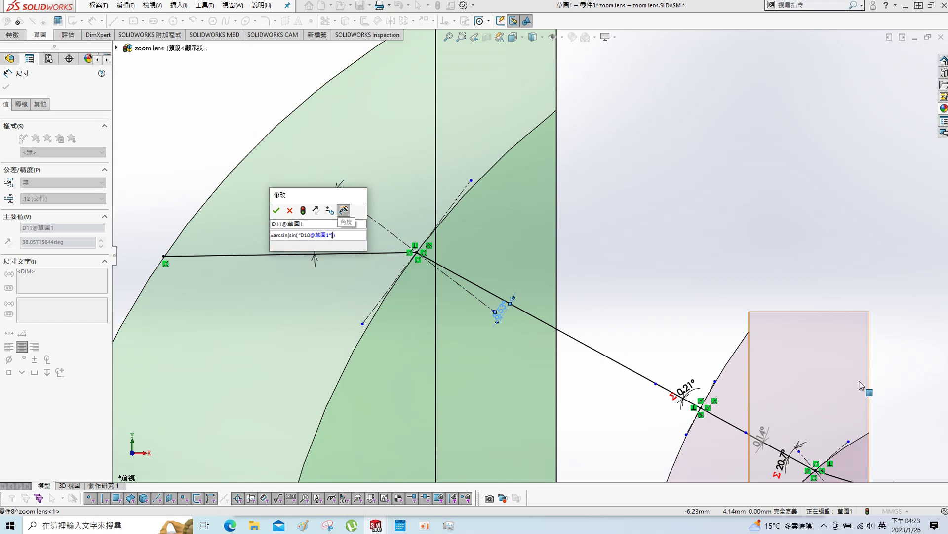
text(/1.5)
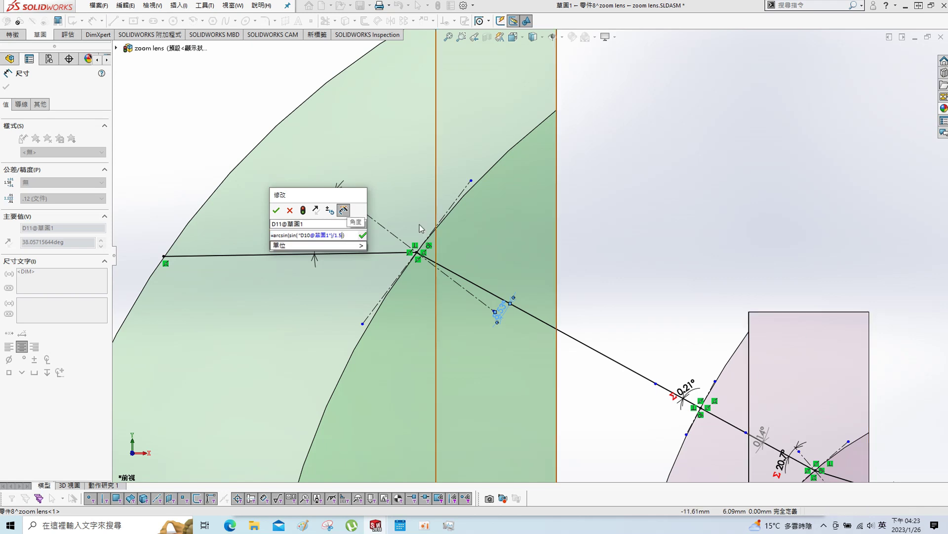
key(Return)
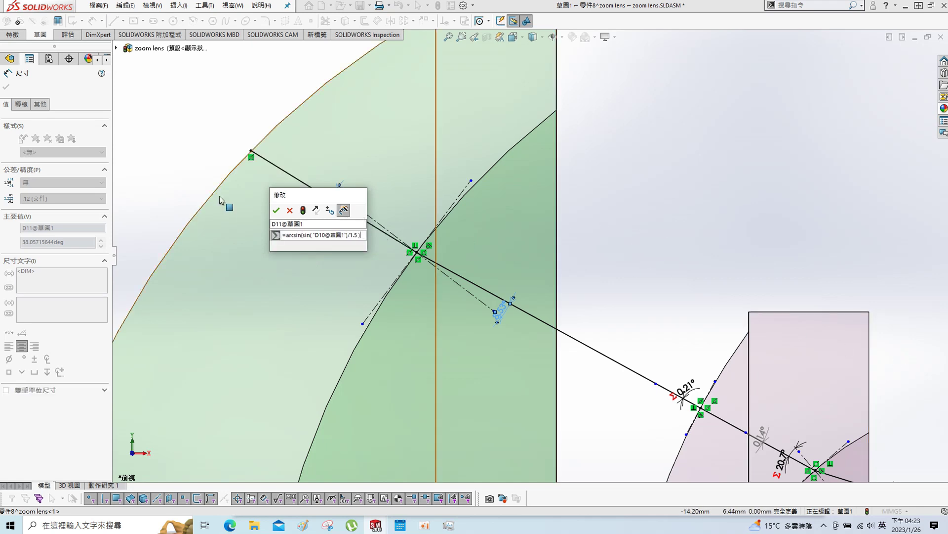
click(276, 210)
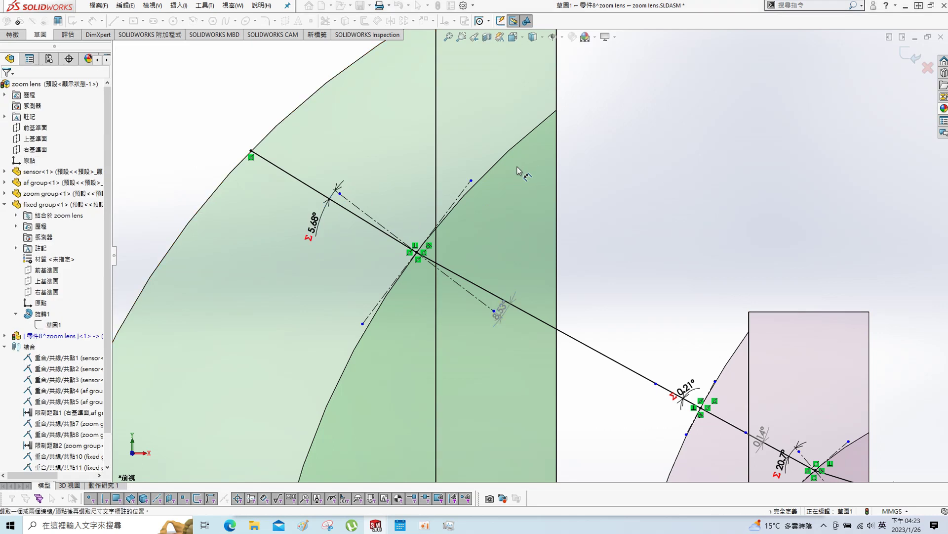
Step: Draw a construction line along the lens's outer surface
scroll(517, 171, up, 5)
scroll(474, 208, down, 3)
scroll(476, 207, down, 2)
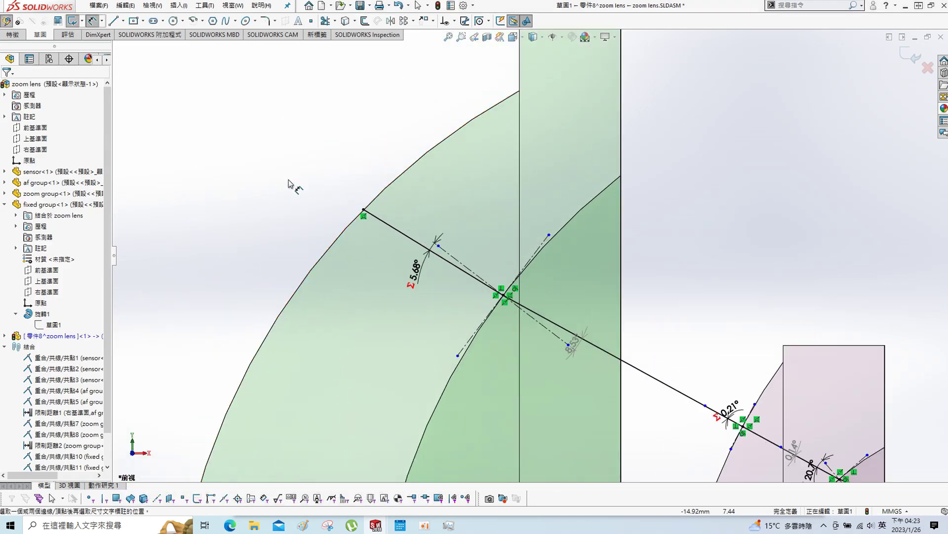
scroll(355, 158, up, 2)
scroll(317, 153, down, 1)
key(s)
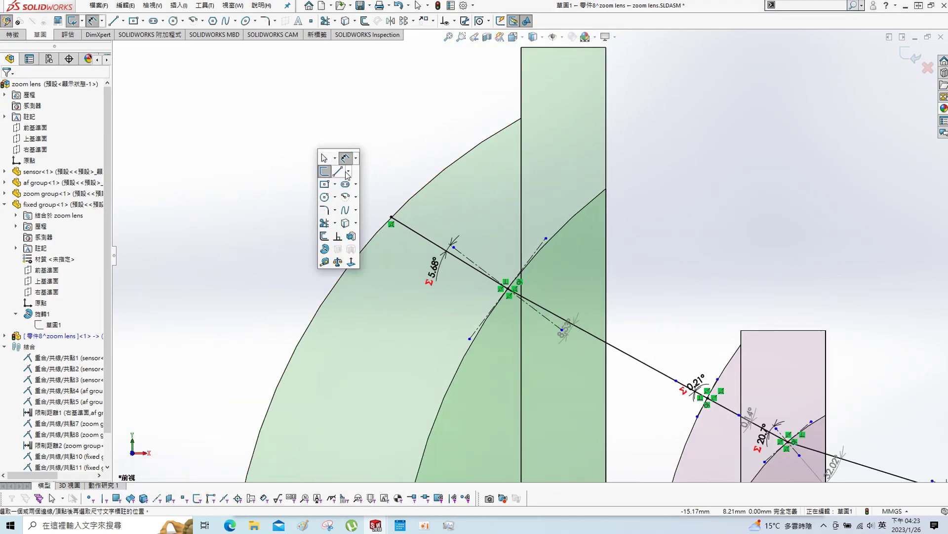
click(349, 171)
click(368, 197)
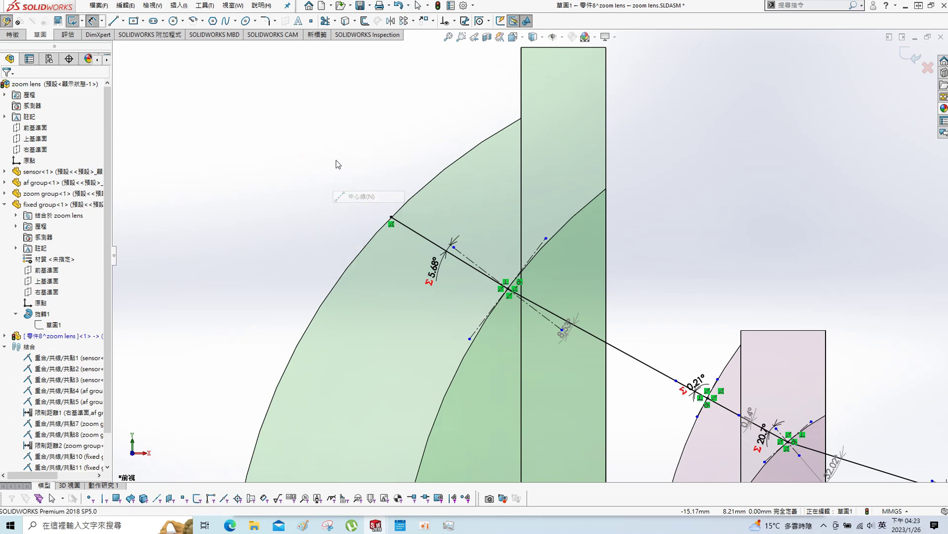
click(247, 260)
click(348, 136)
key(Escape)
Step: Centre the construction line on the ray's outer-surface endpoint with a Midpoint relation
click(287, 212)
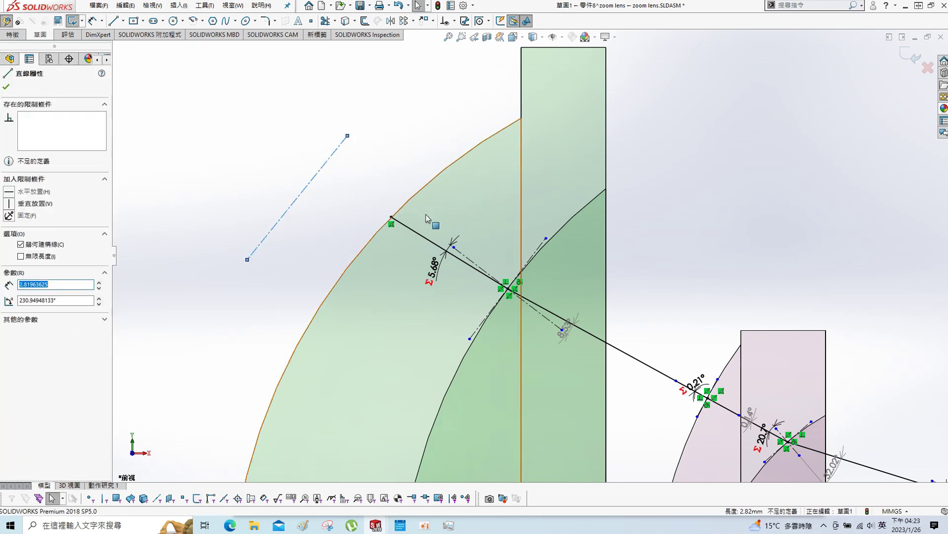
ctrl+click(391, 217)
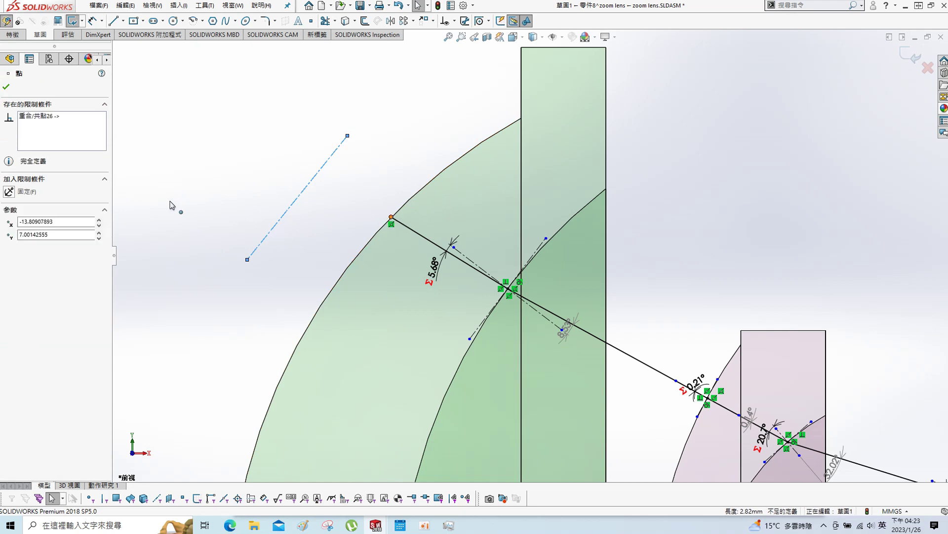
click(30, 247)
key(Escape)
Step: Draw a new centerline for the outer surface's normal
key(s)
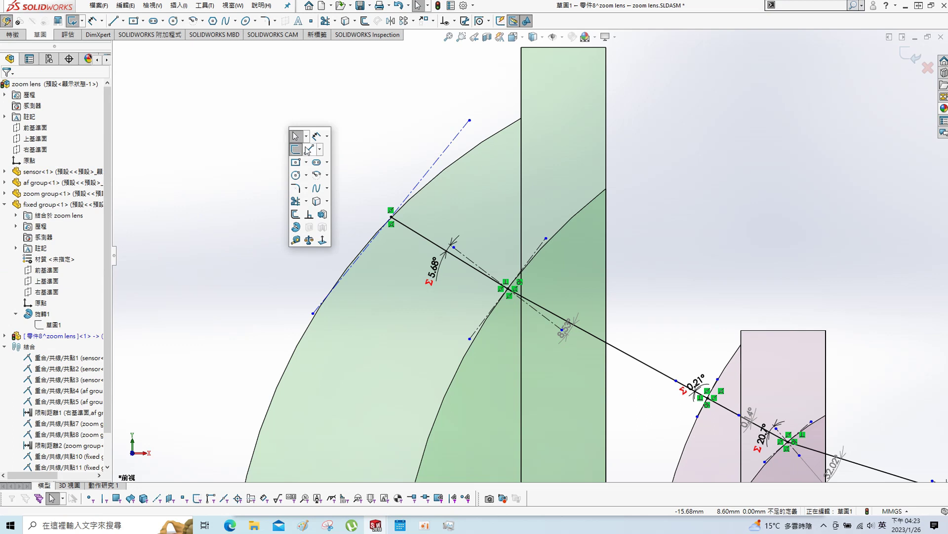
click(319, 149)
click(326, 176)
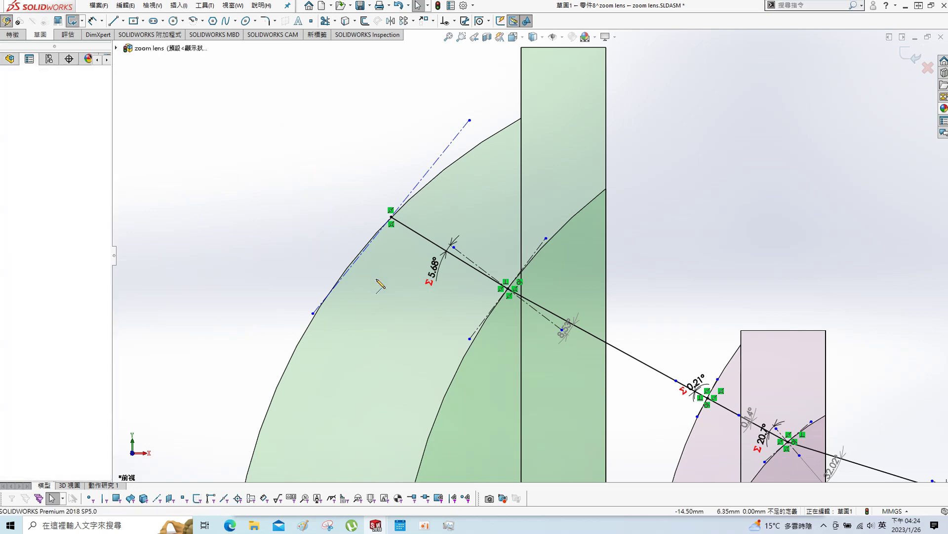
click(382, 288)
click(225, 168)
key(Escape)
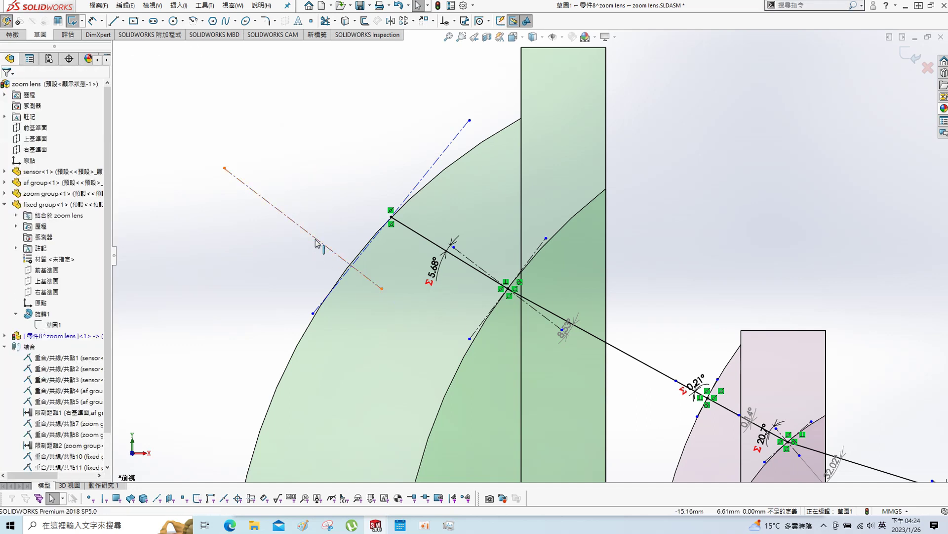
click(316, 239)
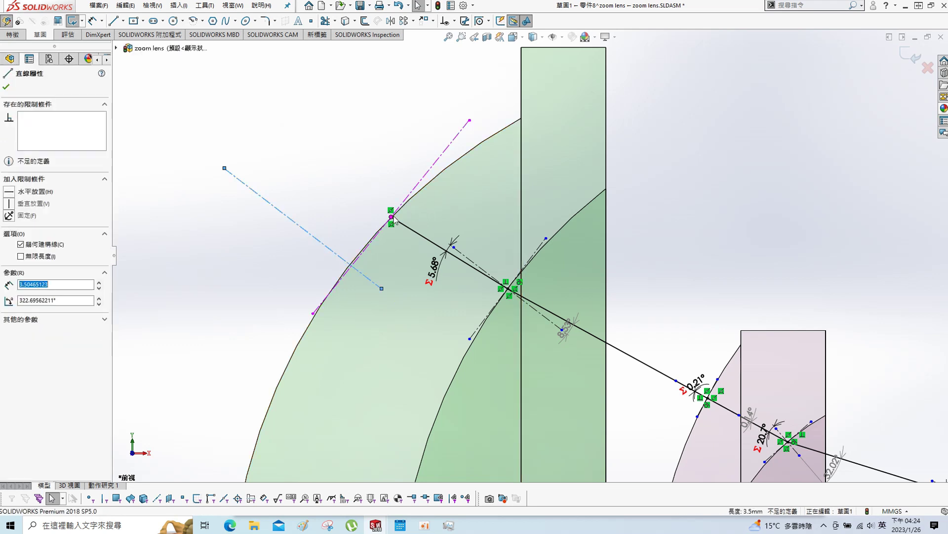
Step: Centre the normal centerline on the ray endpoint and make it perpendicular to the surface line
ctrl+click(391, 217)
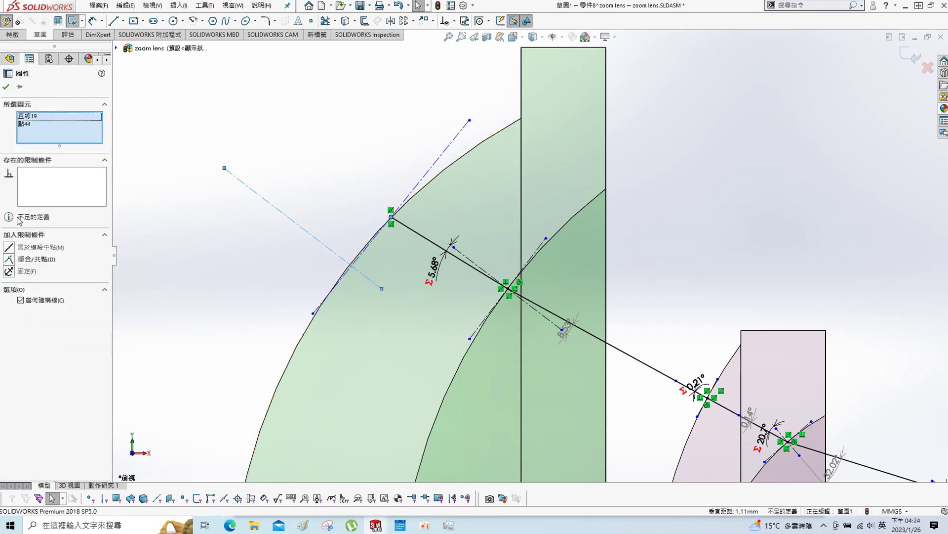
click(10, 247)
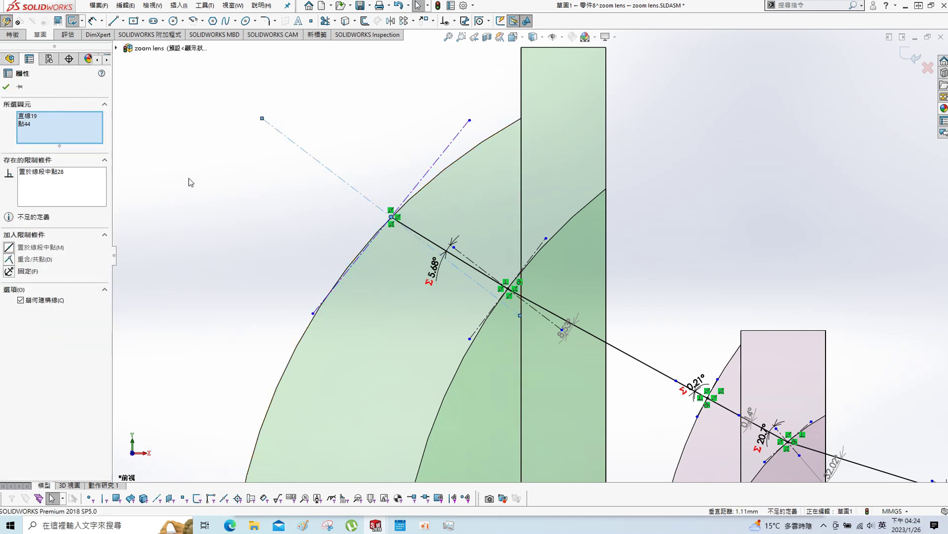
click(291, 119)
key(s)
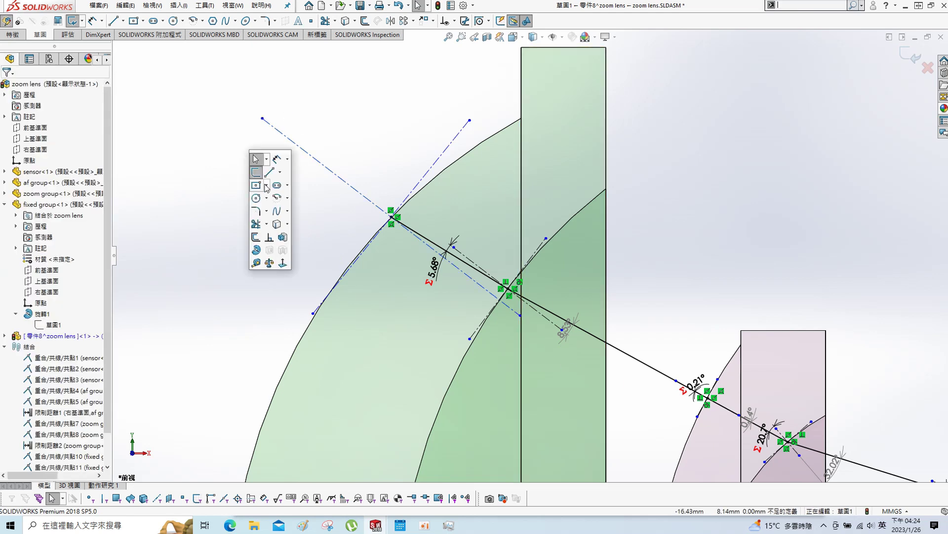
click(274, 236)
click(345, 184)
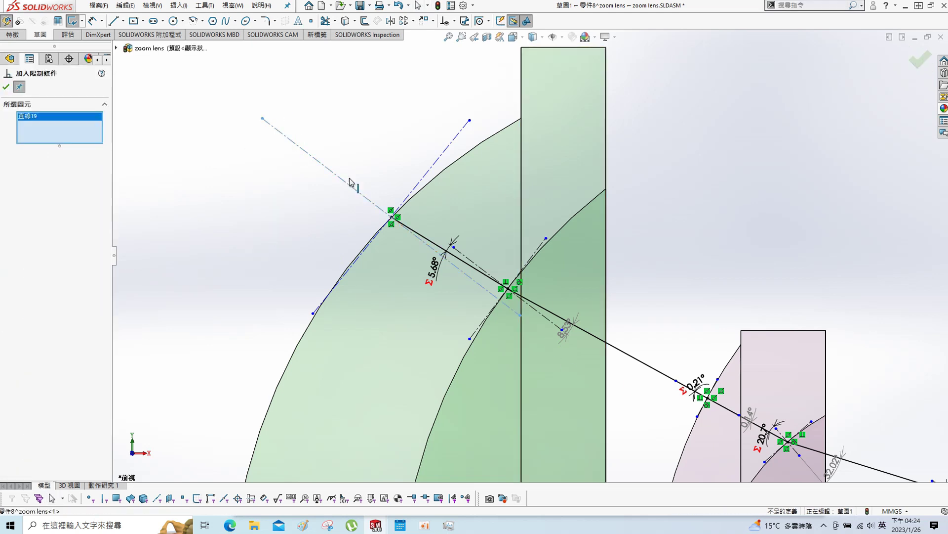
click(440, 170)
click(17, 281)
click(6, 88)
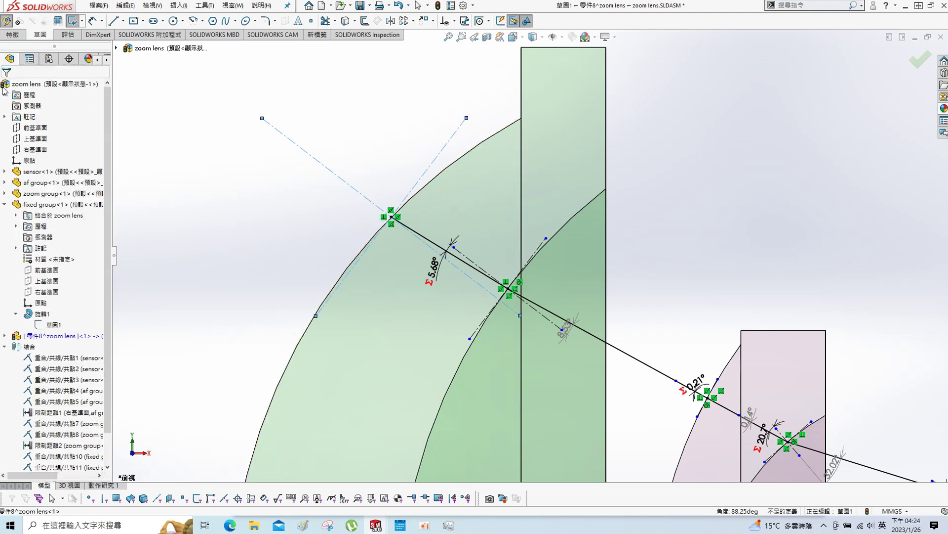
Step: Reposition the end of the normal construction line
click(430, 179)
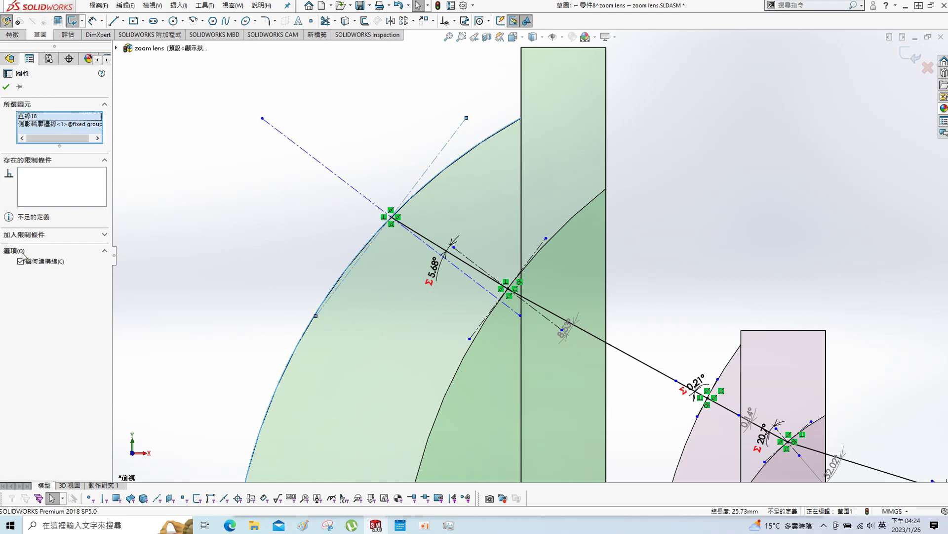
click(248, 172)
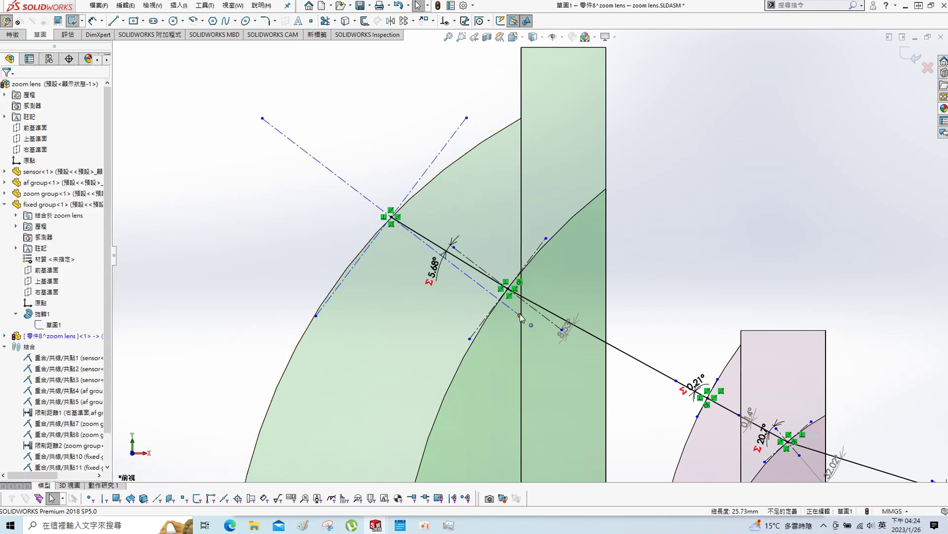
drag(428, 271, 475, 151)
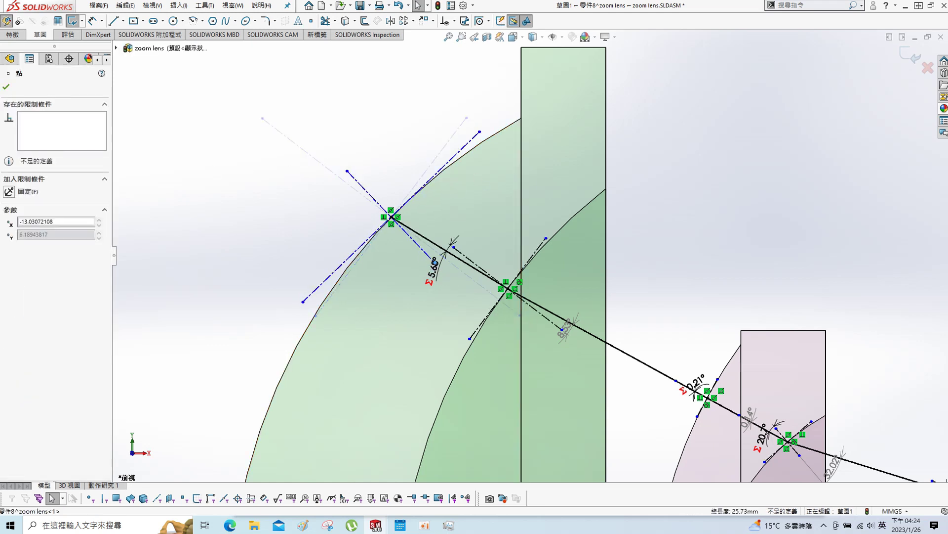
click(326, 279)
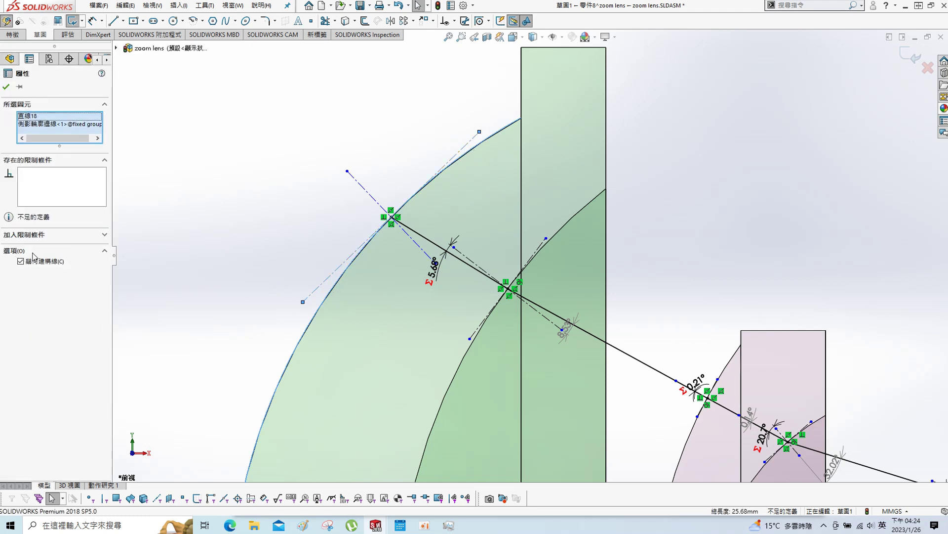
key(Escape)
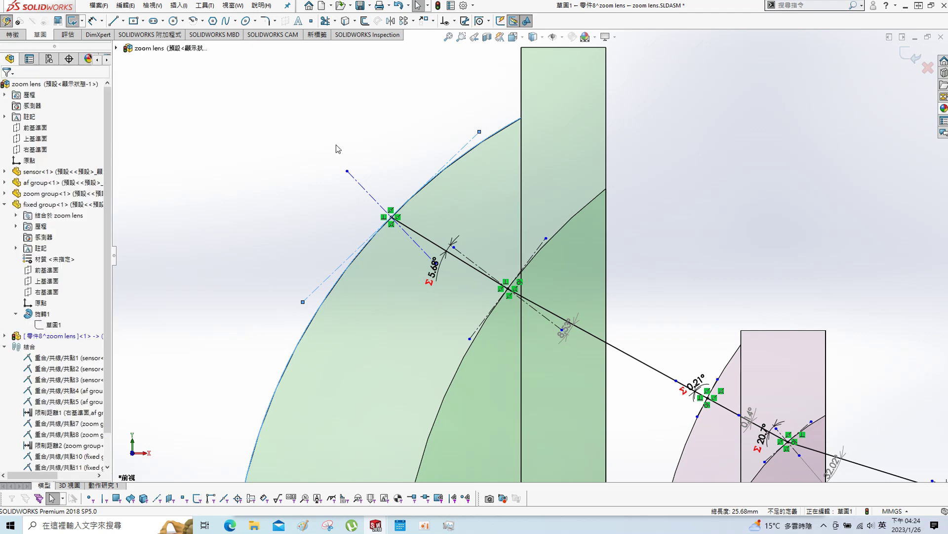
scroll(377, 261, down, 3)
Step: Make the surface construction line tangent to the lens's curved front edge
click(349, 339)
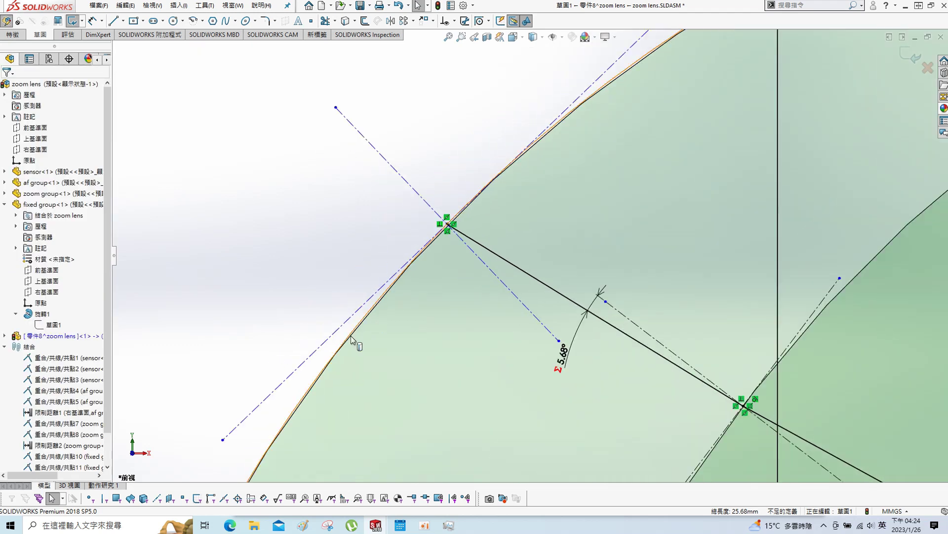
ctrl+click(307, 361)
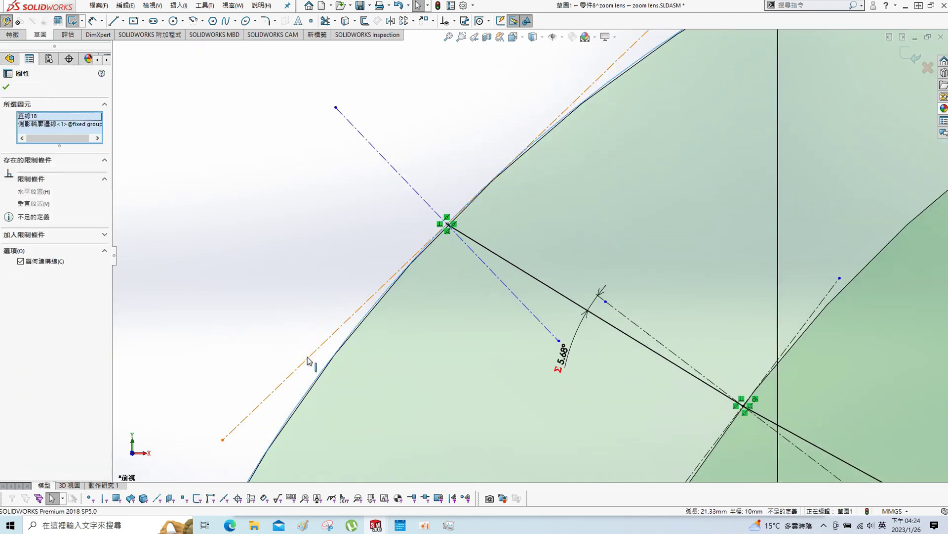
click(103, 237)
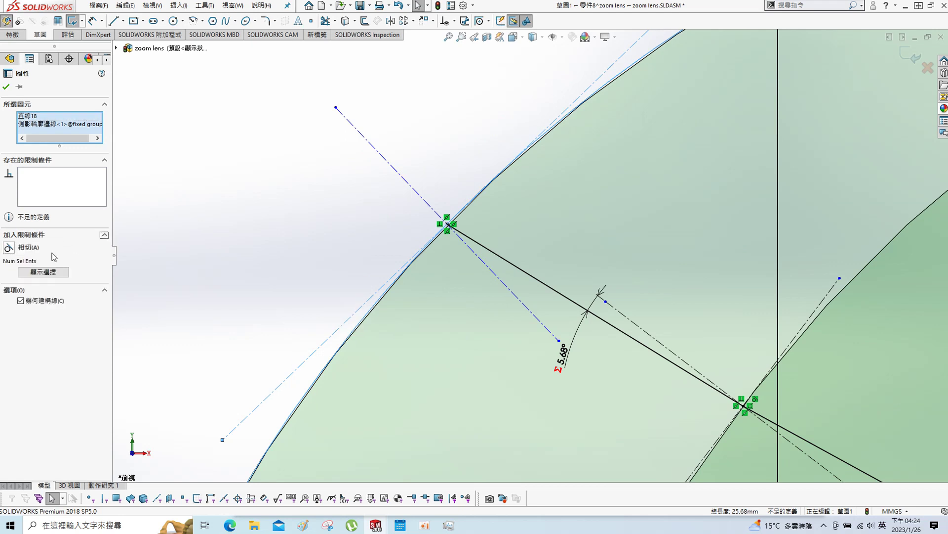
click(9, 247)
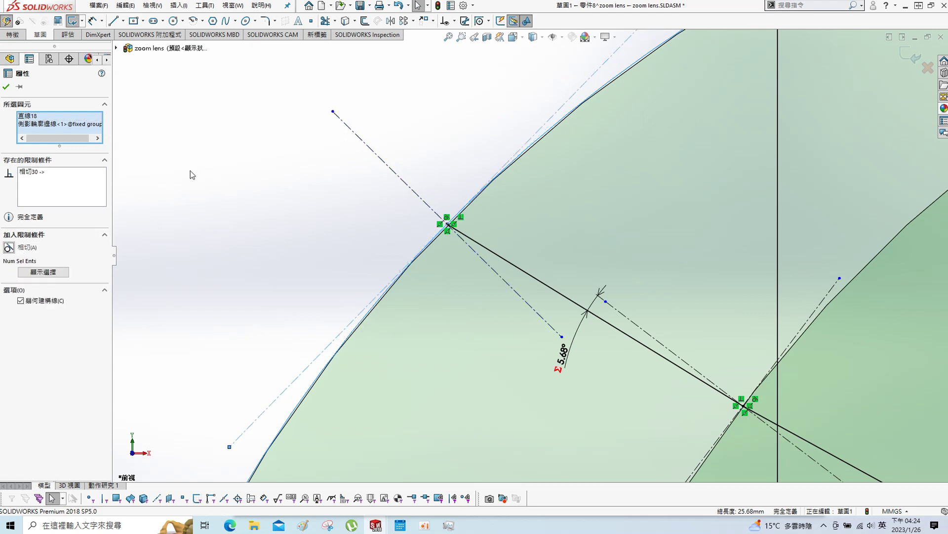
click(7, 86)
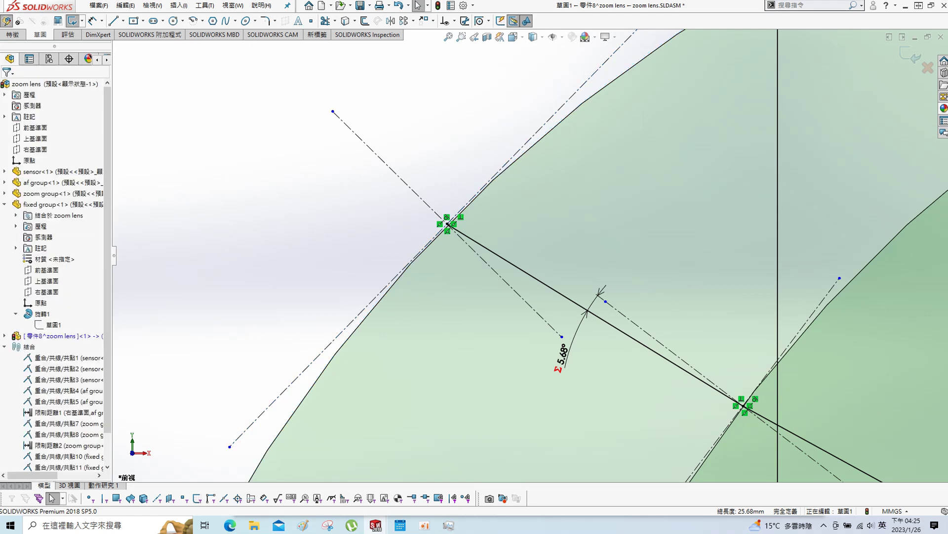
Step: Add a driven 12.97° angle dimension between the ray inside the lens and the normal
key(s)
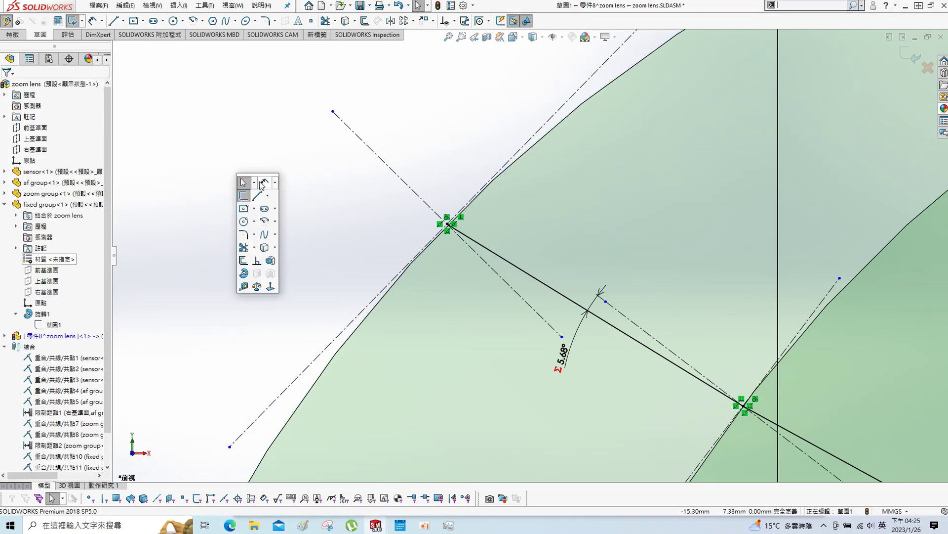
click(263, 182)
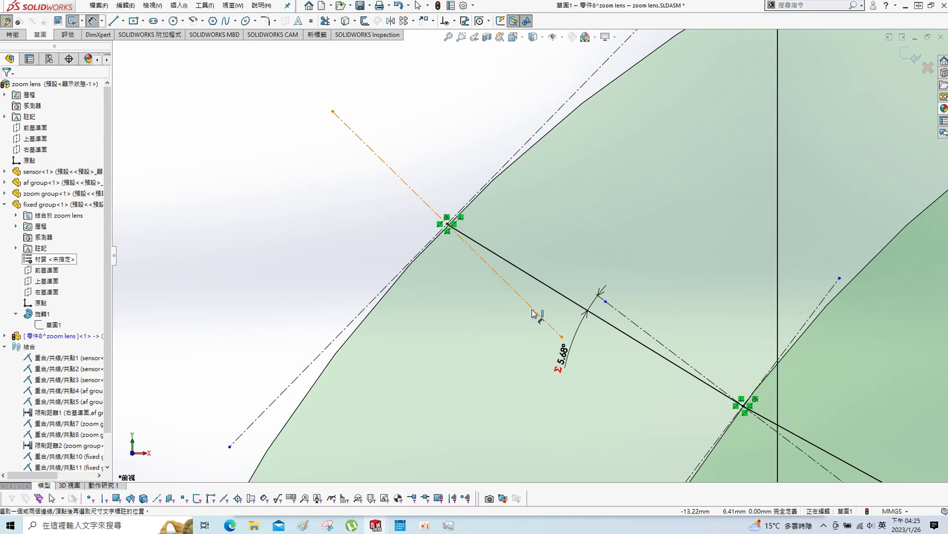
click(555, 291)
click(539, 311)
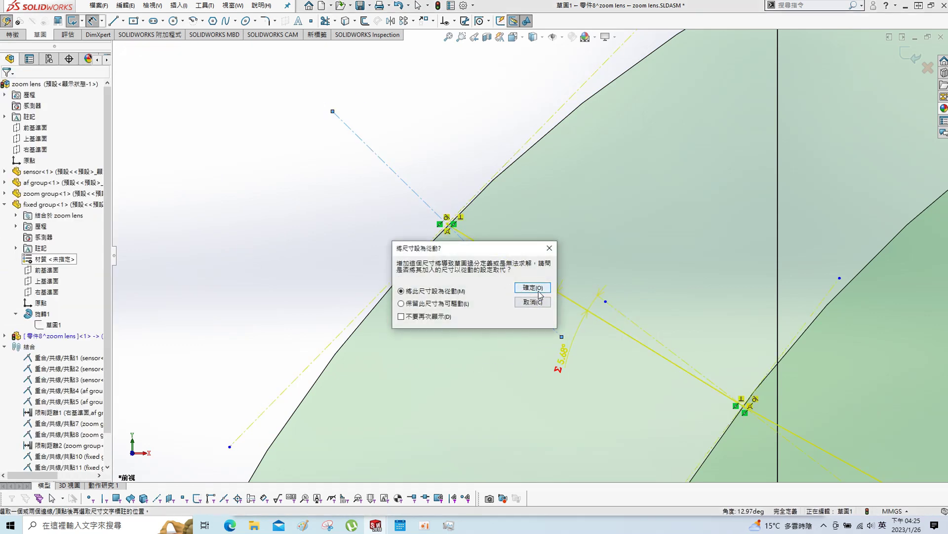
click(539, 295)
Step: Activate the Line tool for the next ray
key(s)
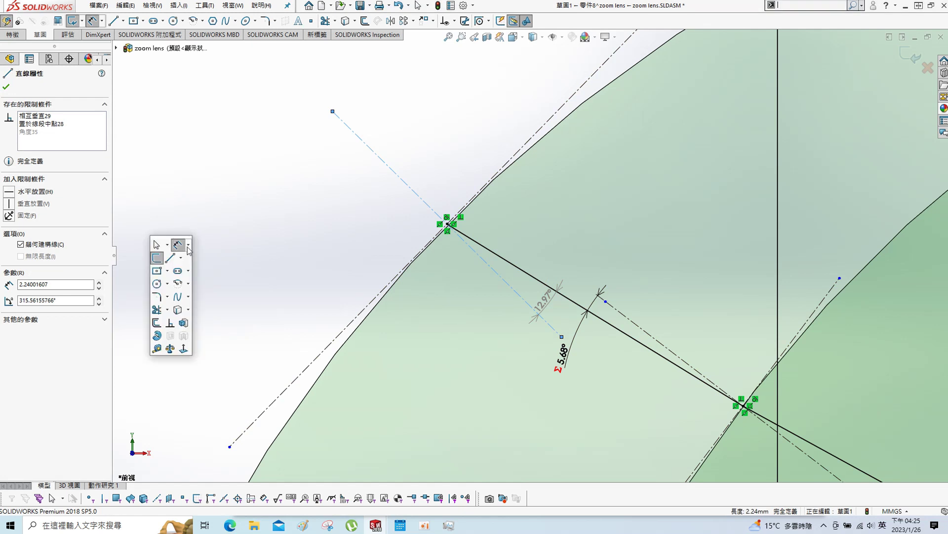
click(170, 258)
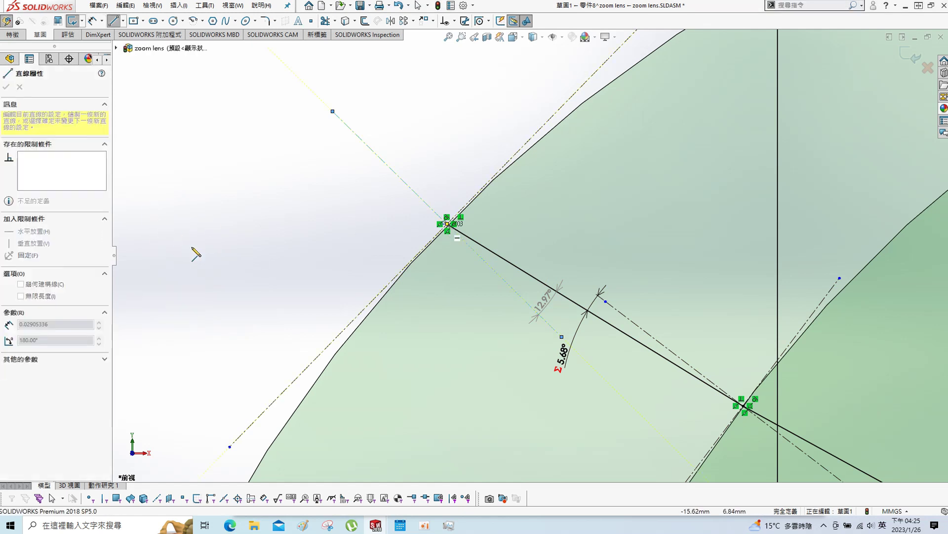
key(Escape)
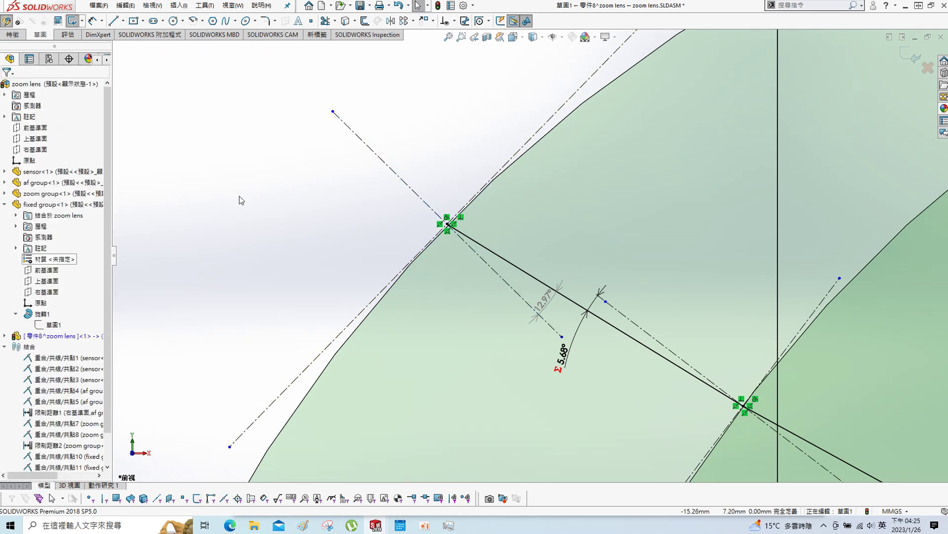
key(s)
click(259, 217)
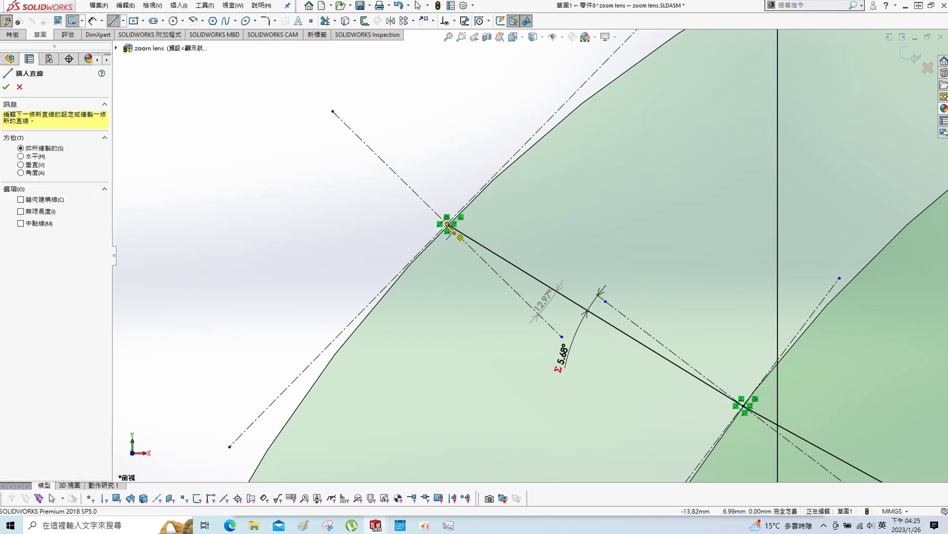
Step: Draw a horizontal incoming ray left from the entry point and dimension its 44.44° angle to the normal
drag(448, 224, 142, 224)
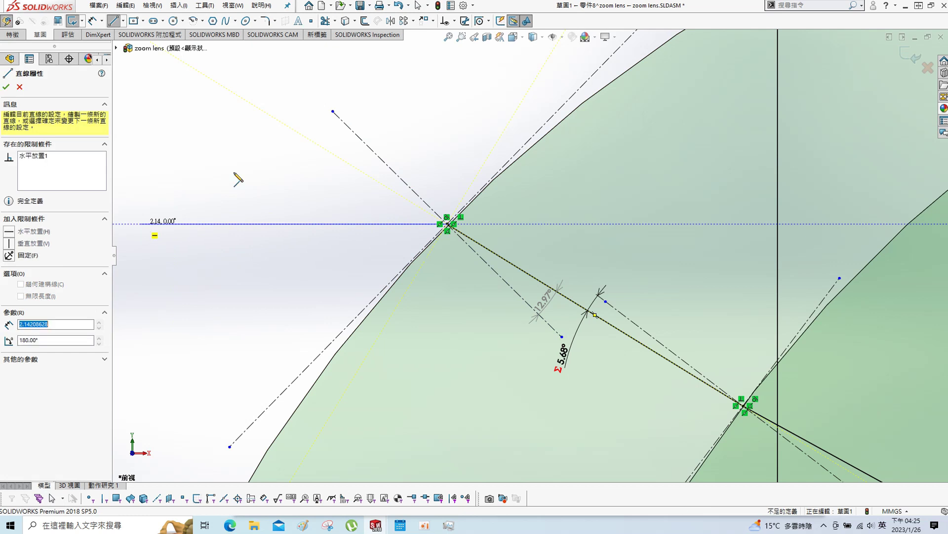
key(Escape)
key(Escape)
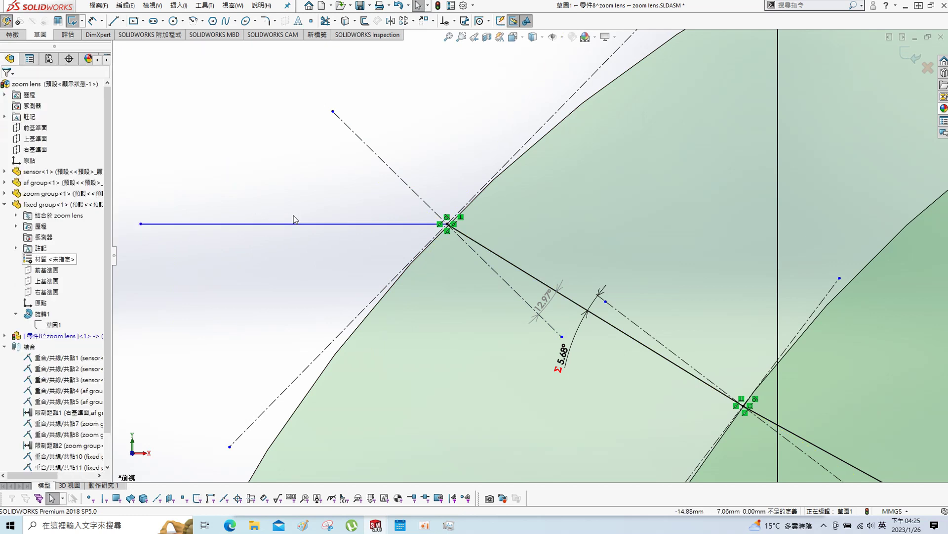
key(s)
click(296, 170)
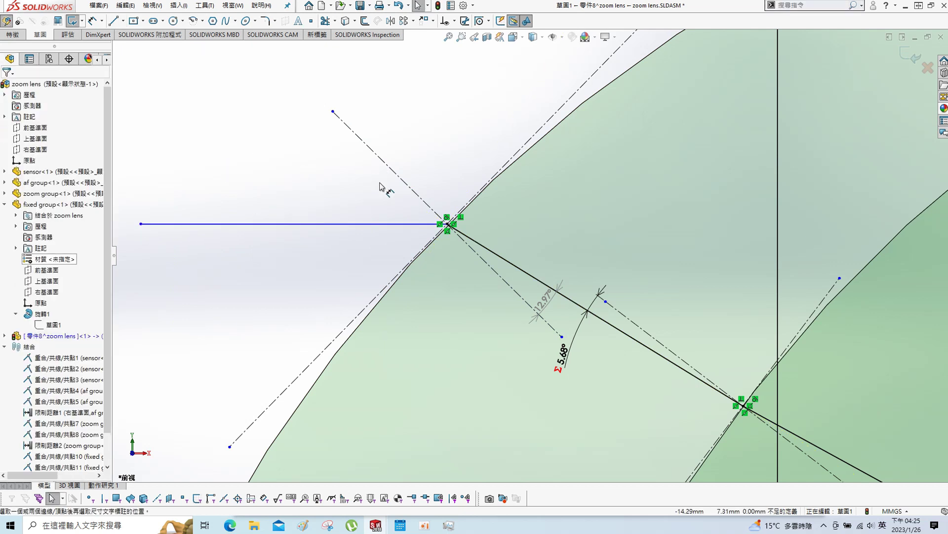
click(389, 177)
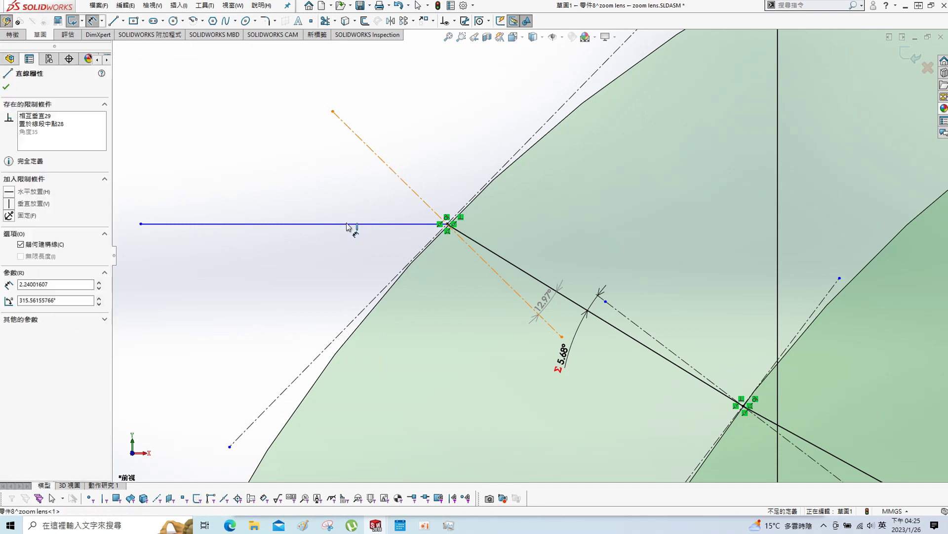
click(346, 224)
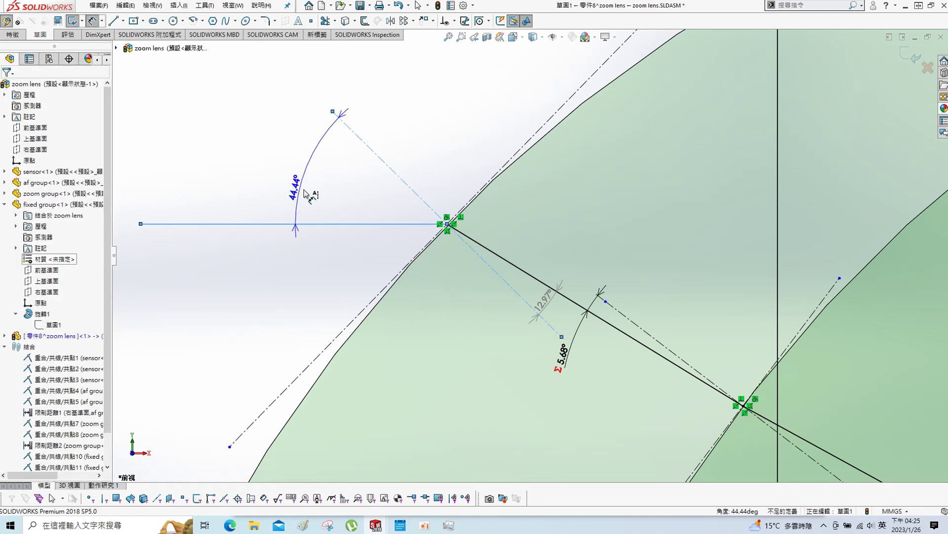
click(306, 194)
Step: Start the angle equation as arcsin(sin()) referencing the 12.97° angle D12@草圖1
text(=)
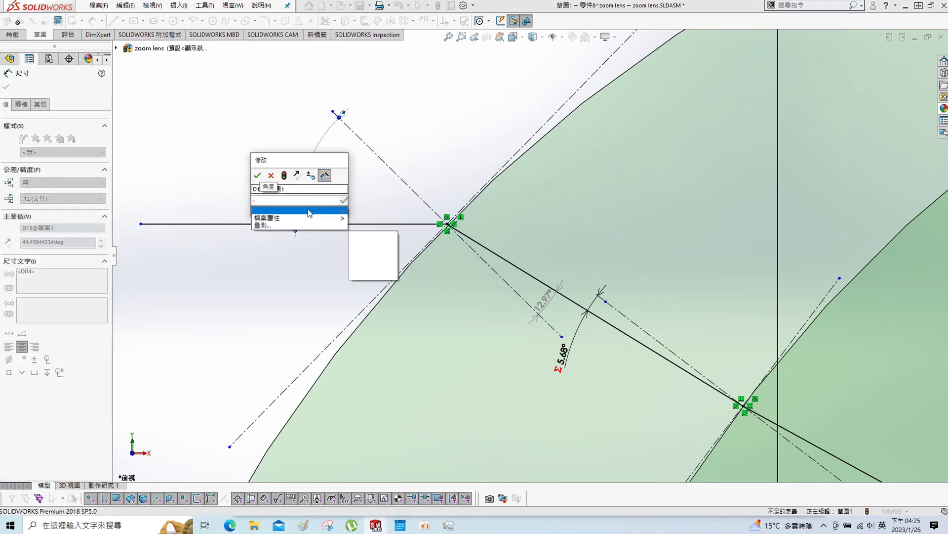
click(371, 272)
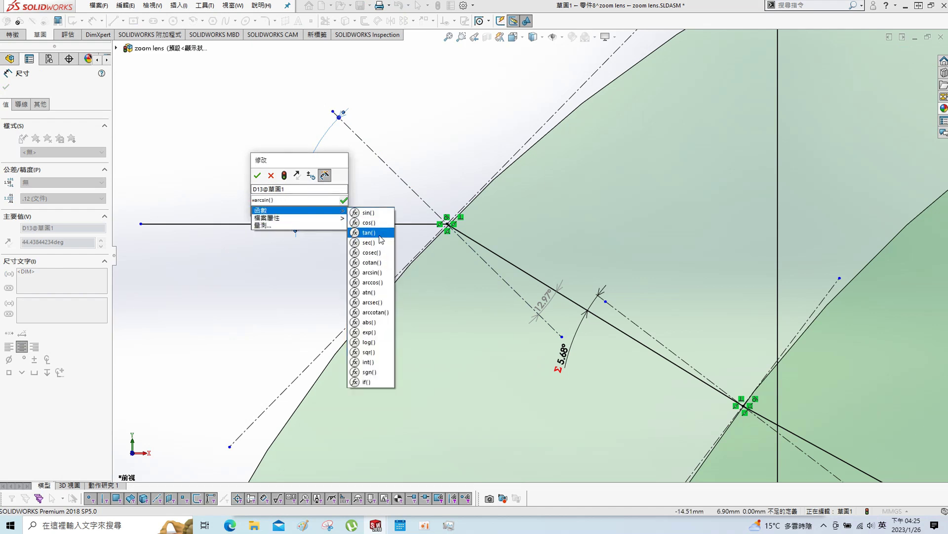
click(374, 213)
click(545, 302)
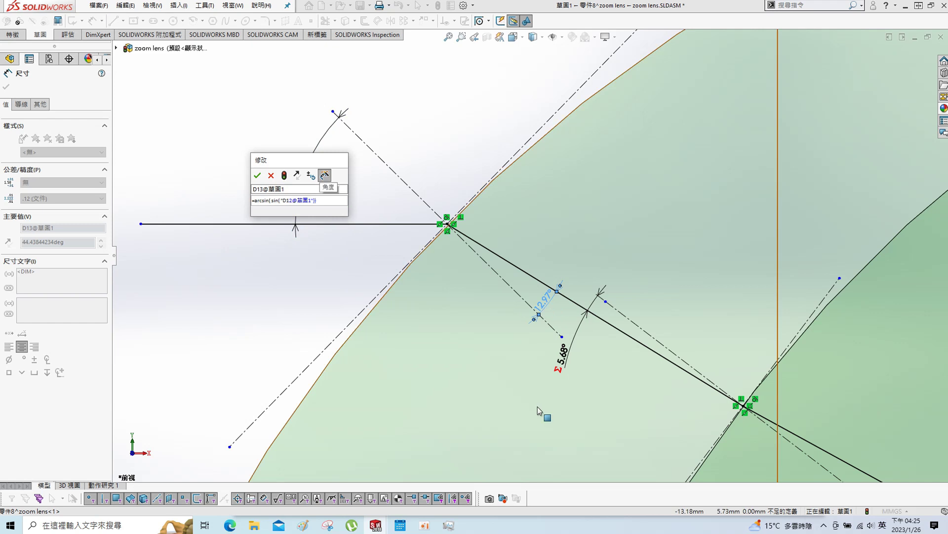
Step: Drive the ray angle with arcsin(sin(D12)*1.5) so it reads 19.68°
text(*1.5)
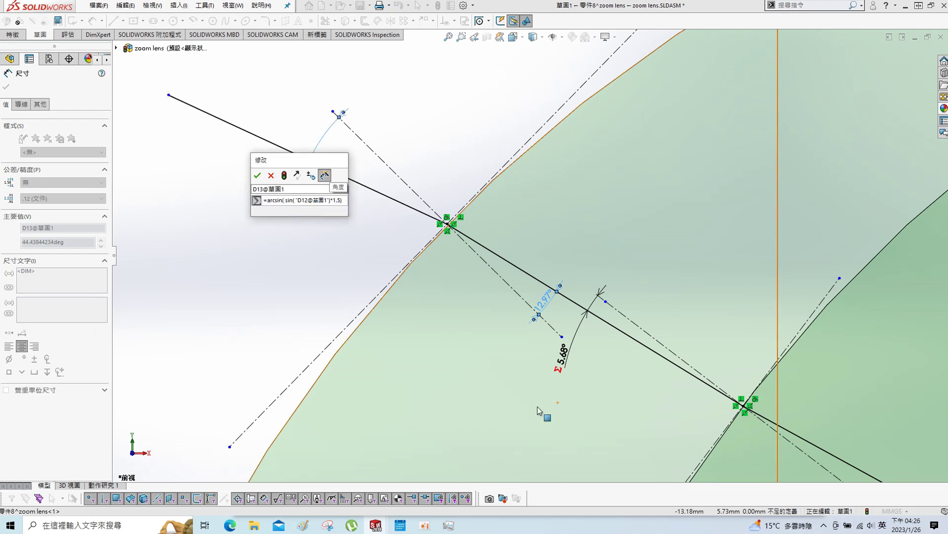
key(Return)
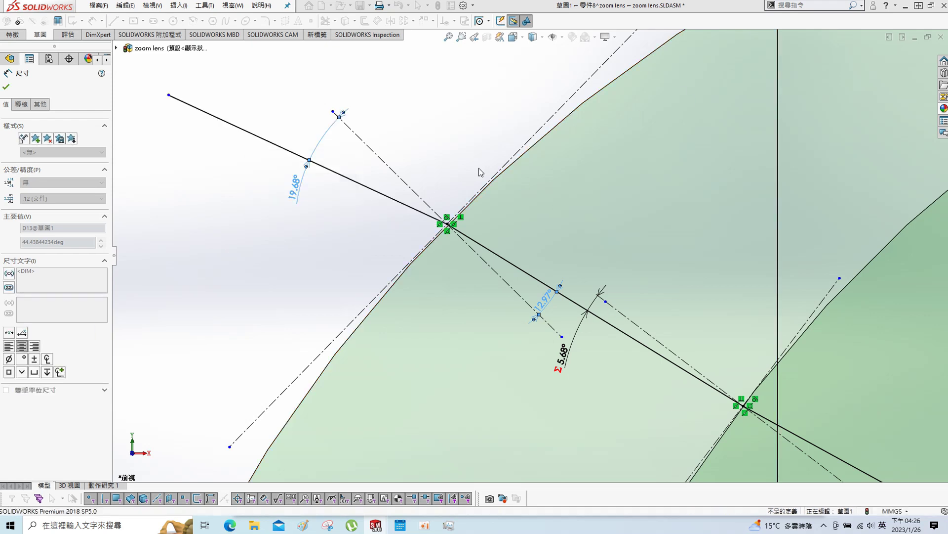
scroll(502, 179, up, 2)
scroll(503, 179, up, 1)
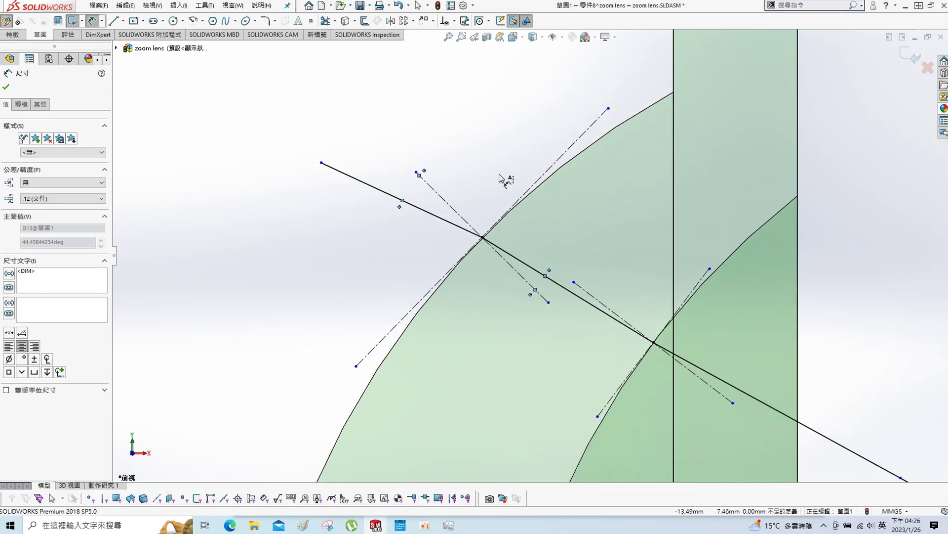
scroll(507, 178, up, 2)
scroll(510, 177, up, 2)
scroll(500, 131, down, 2)
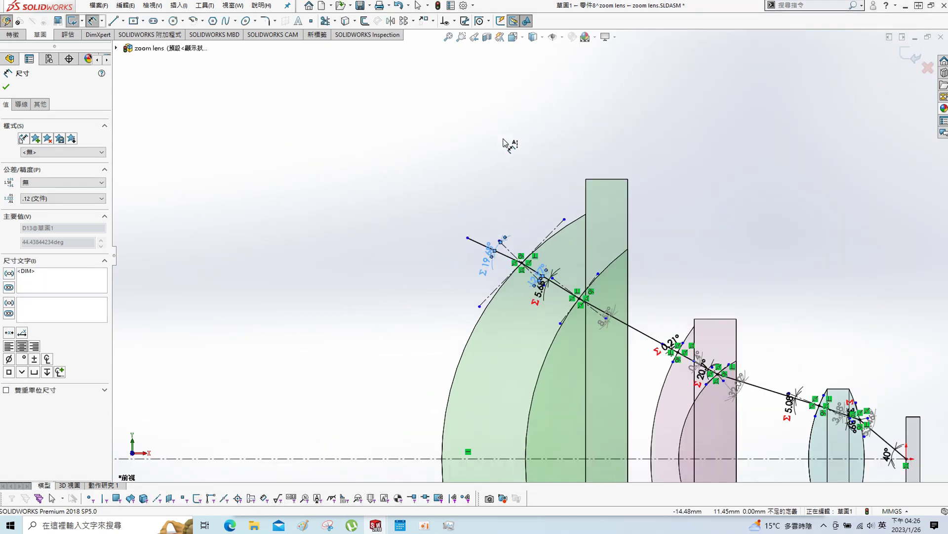
scroll(510, 144, up, 3)
Step: Close the angle dimension and begin Smart Dimension on the ray sketch
key(s)
click(550, 140)
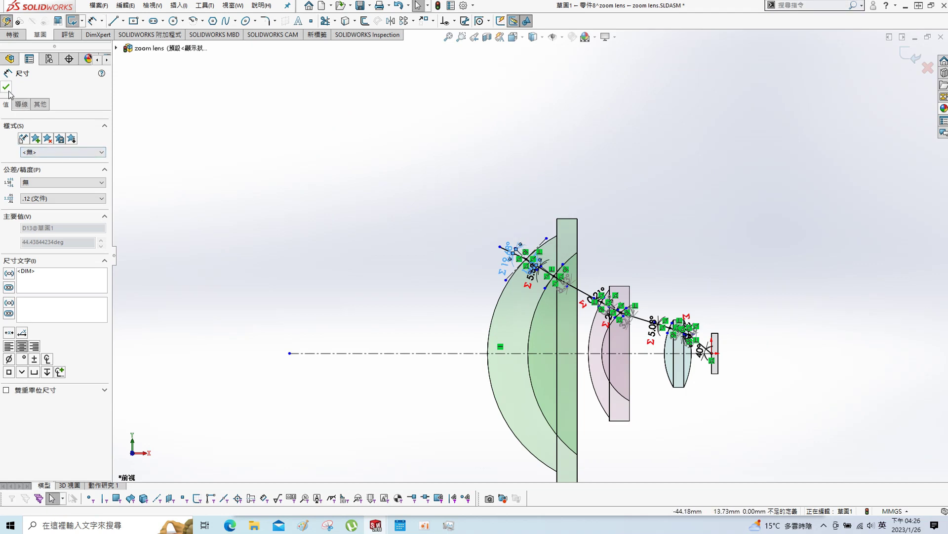
key(Escape)
key(s)
click(508, 126)
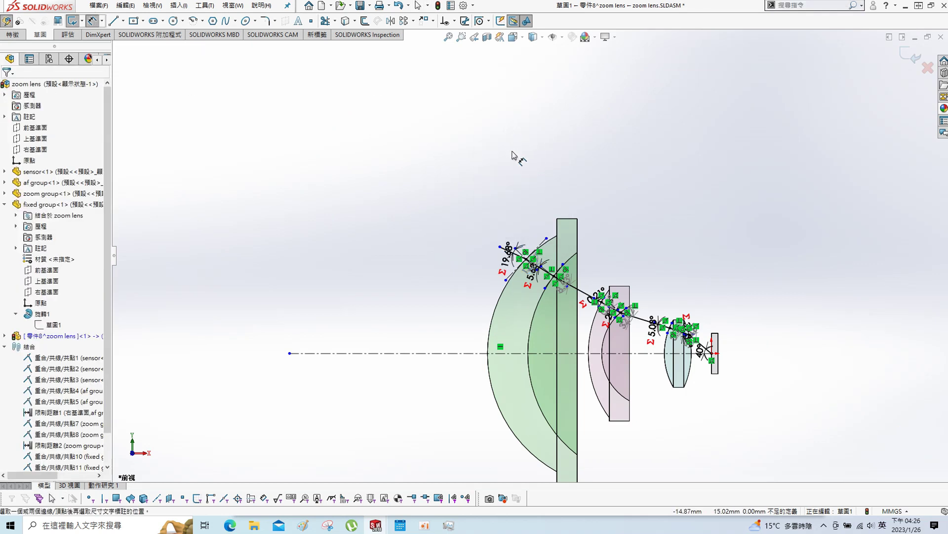
Step: Dimension the ray's start point 25 mm horizontally from the sensor end
click(500, 246)
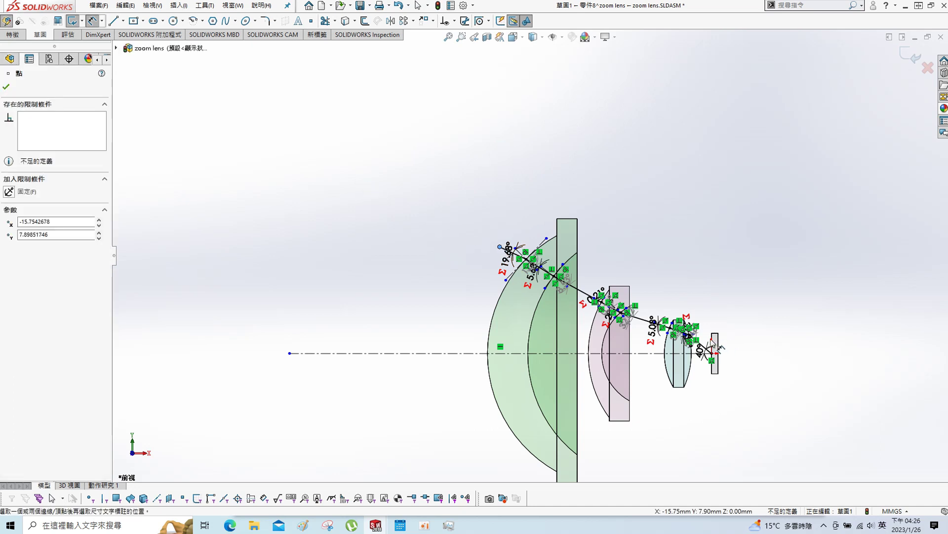
click(711, 333)
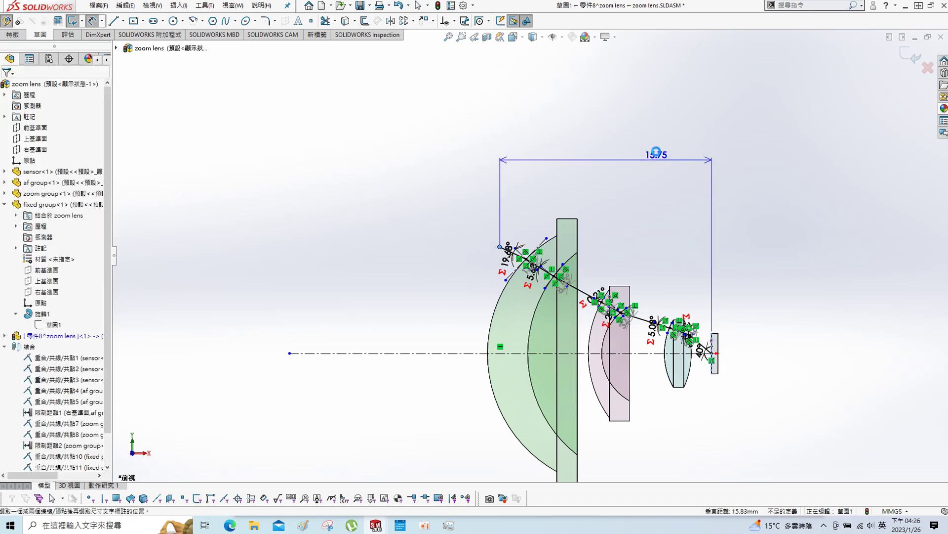
click(656, 151)
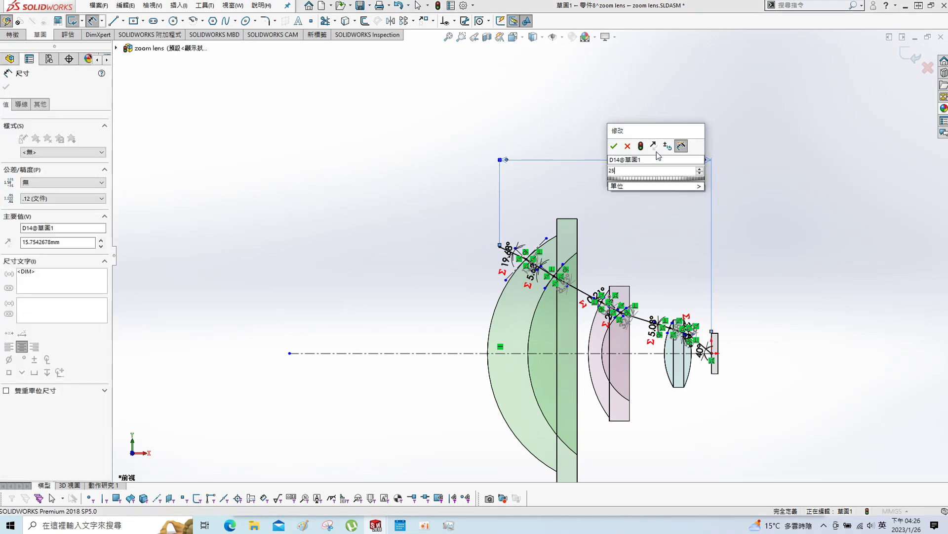
key(Return)
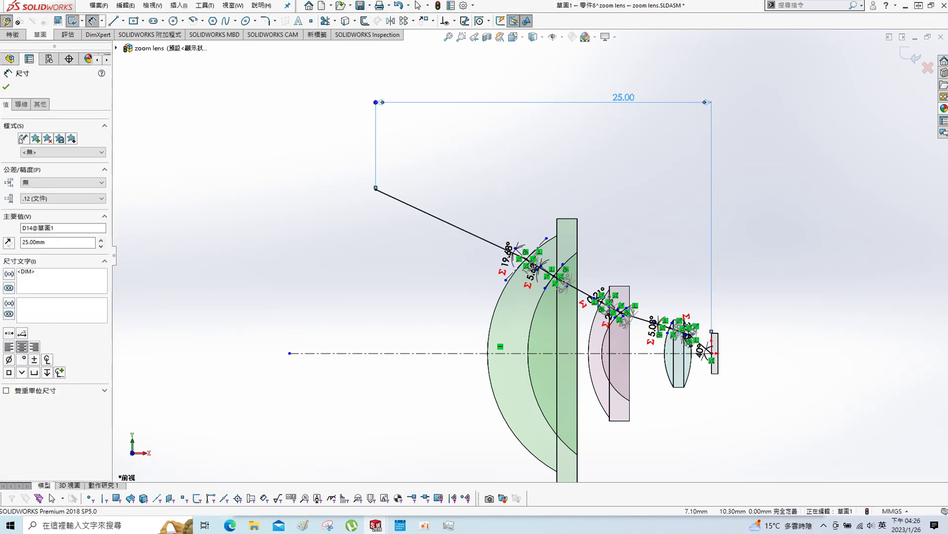
key(Escape)
Step: Draw lines down to the optical axis and along it to close the shaded ray profile
right_click(251, 179)
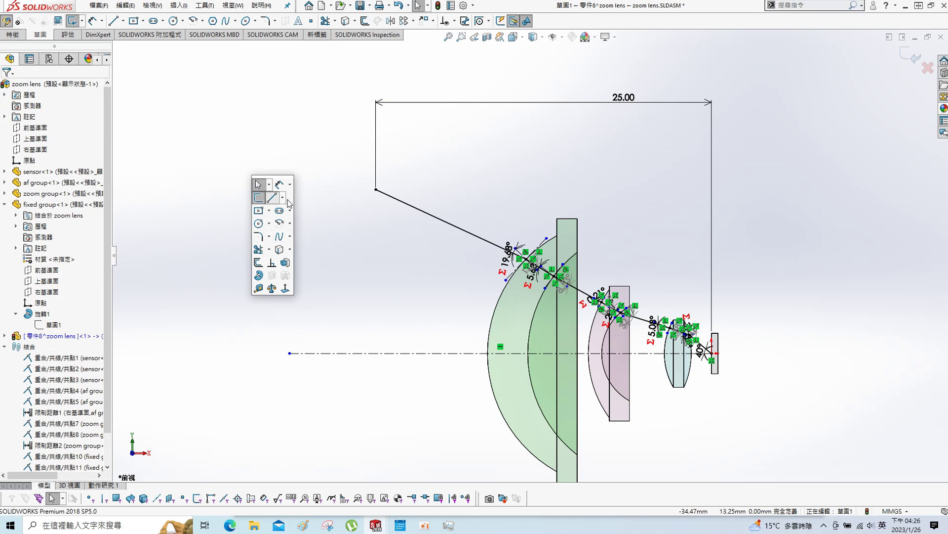
click(288, 202)
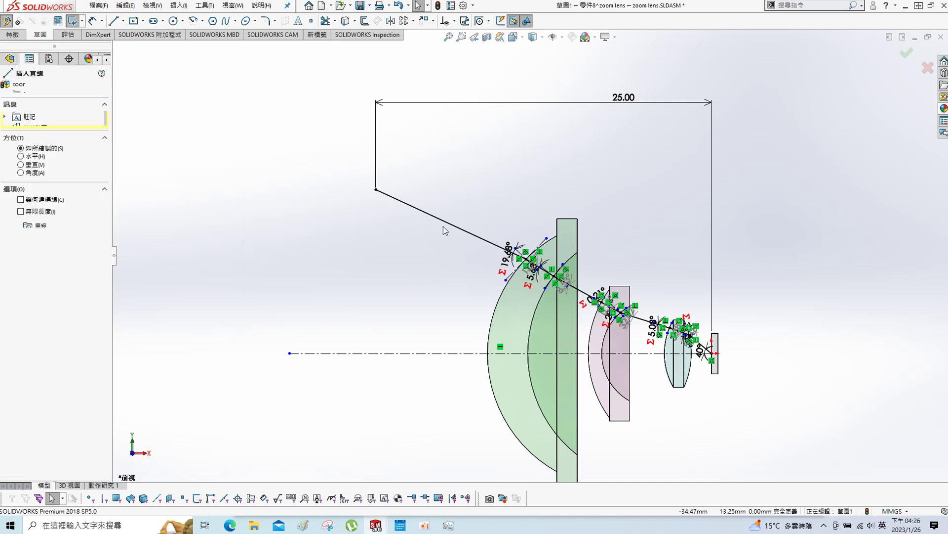
click(376, 189)
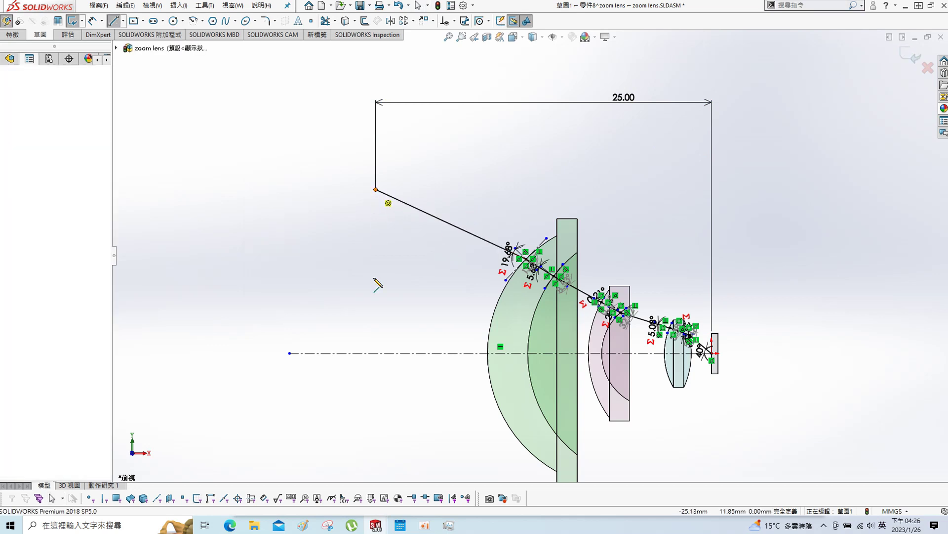
click(376, 353)
click(712, 353)
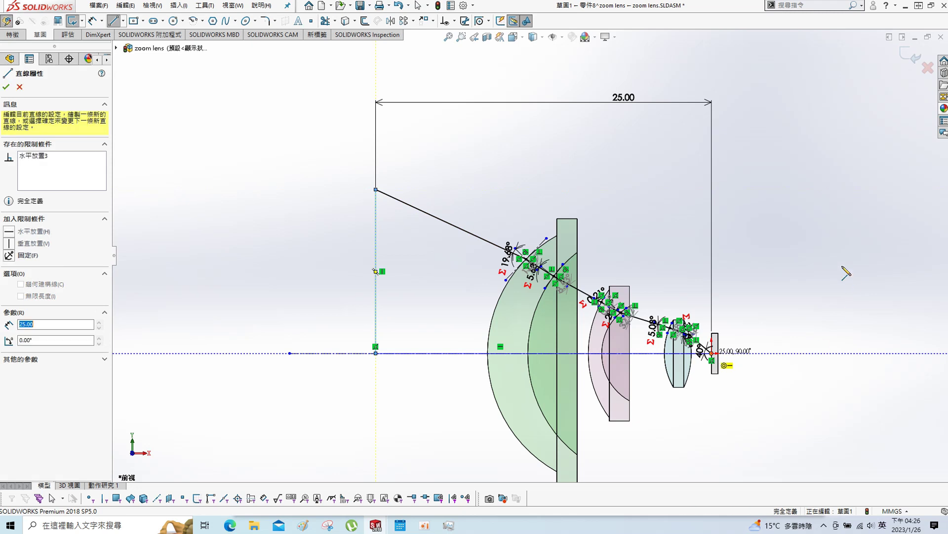
key(Escape)
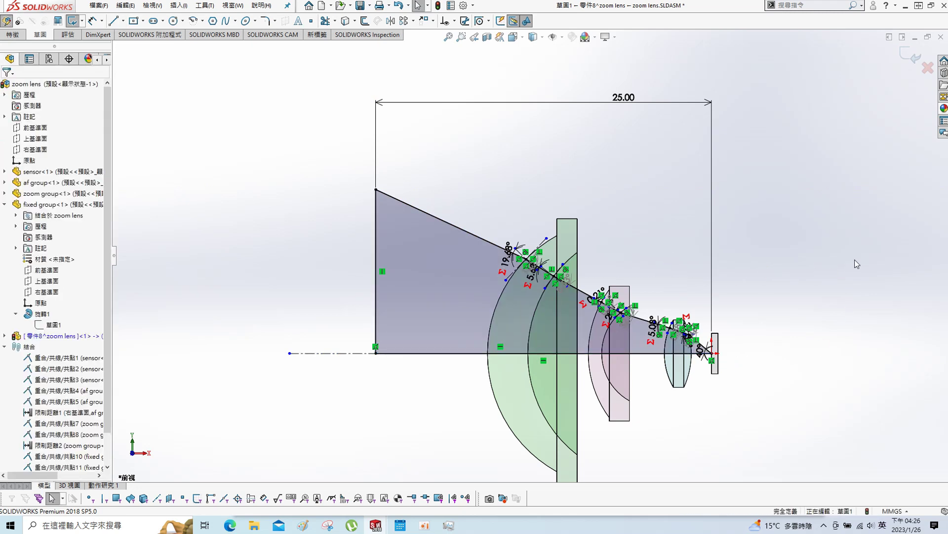
key(s)
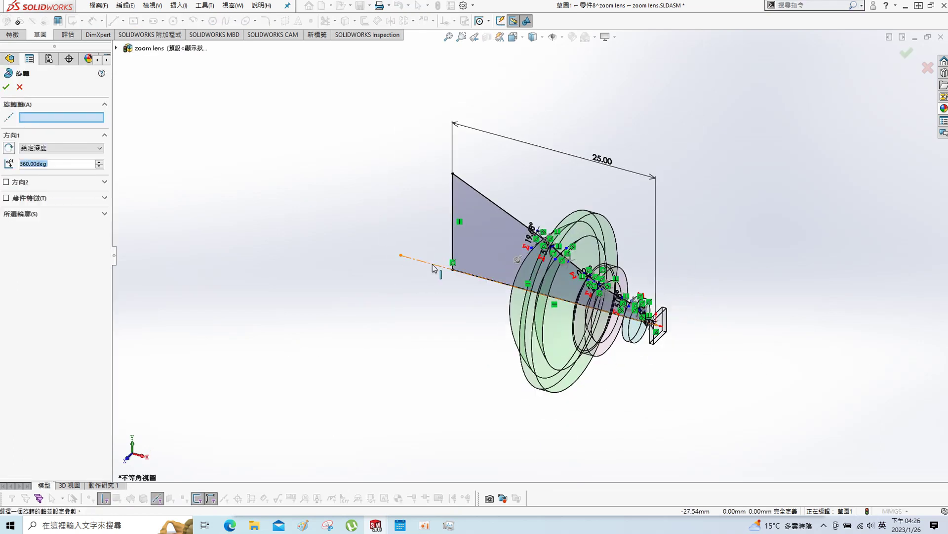
Step: Revolve the profile 360° about the optical axis, return to the assembly, and slide the zoom group
click(433, 265)
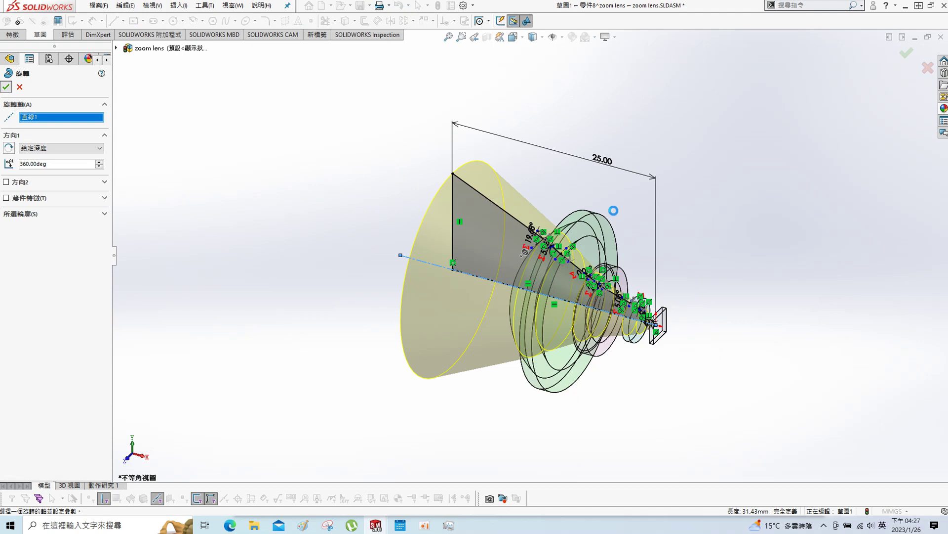
key(Return)
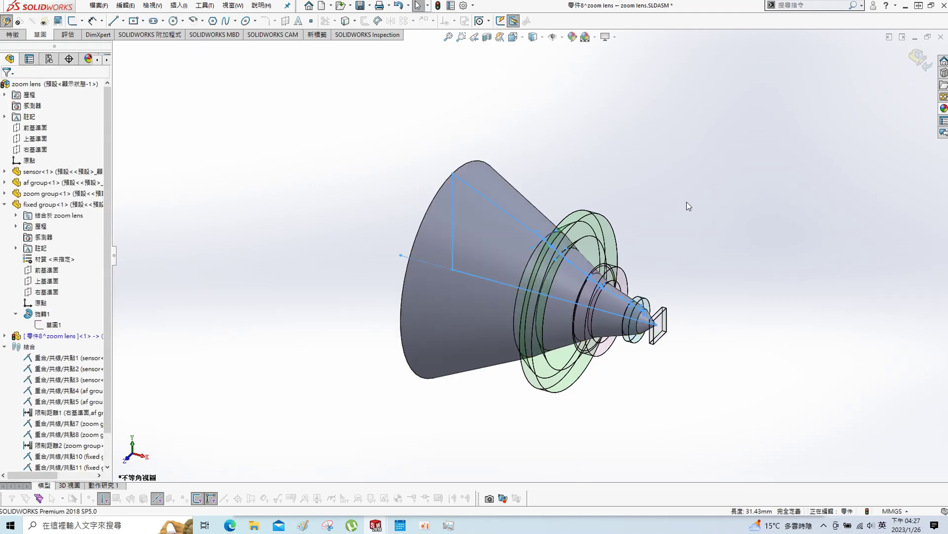
click(920, 58)
mouse_move(695, 286)
middle_down()
mouse_move(728, 288)
mouse_move(711, 359)
mouse_move(699, 364)
middle_up()
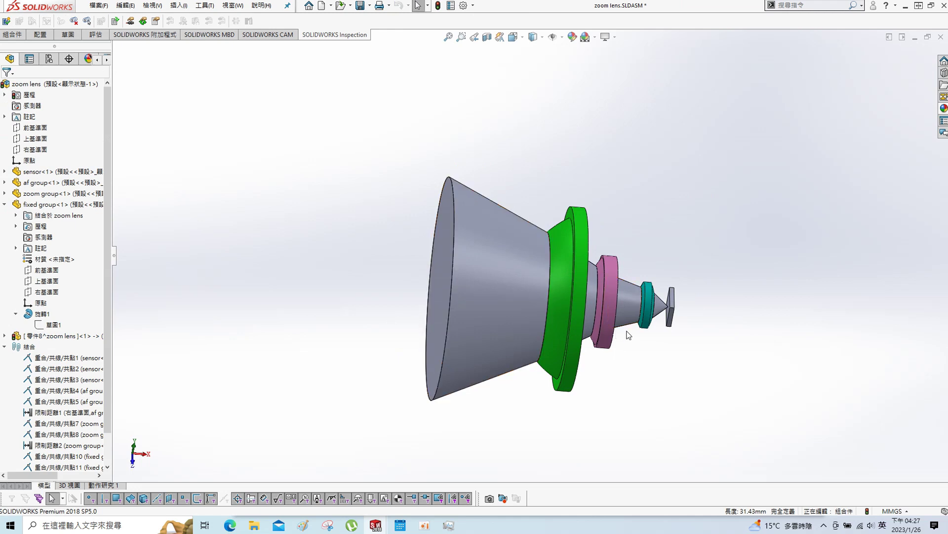
drag(606, 302, 736, 349)
click(440, 6)
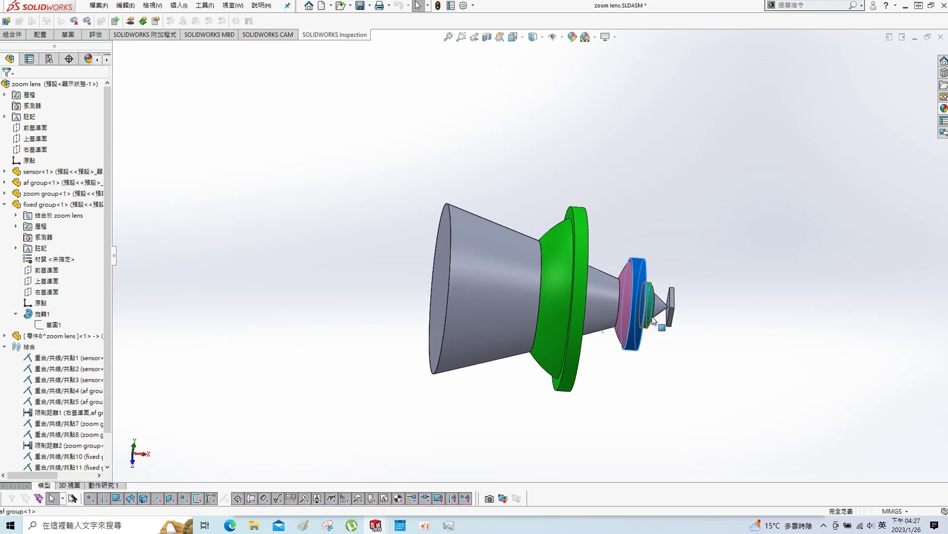
drag(649, 320, 707, 315)
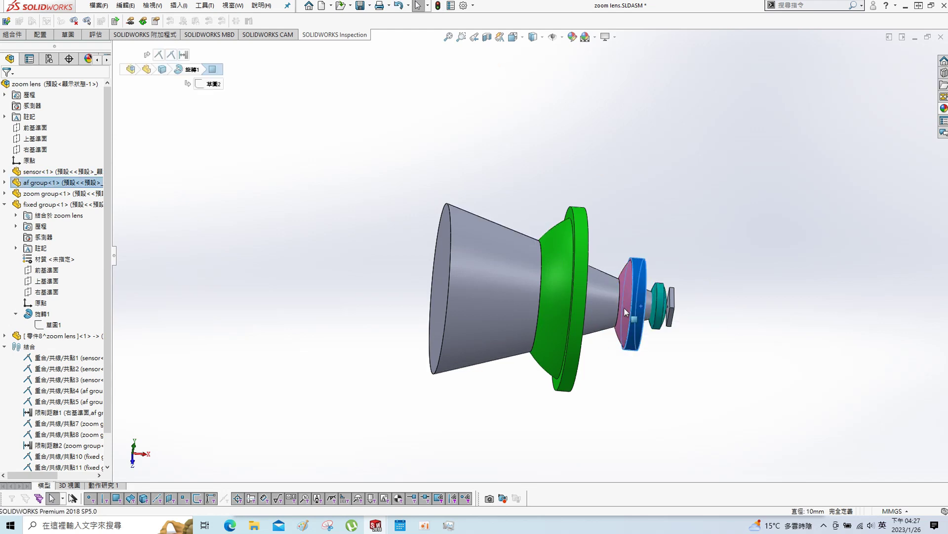
drag(636, 311, 562, 303)
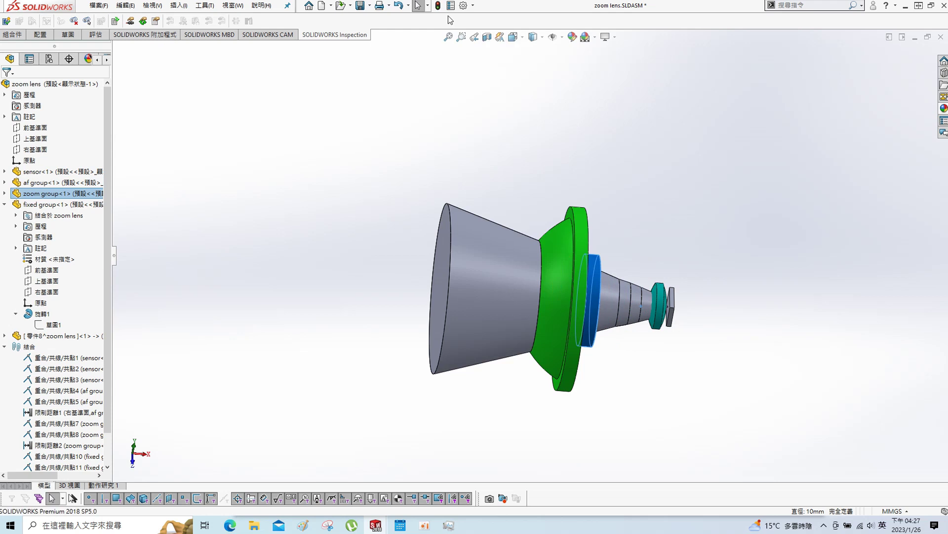
key(ctrl+z)
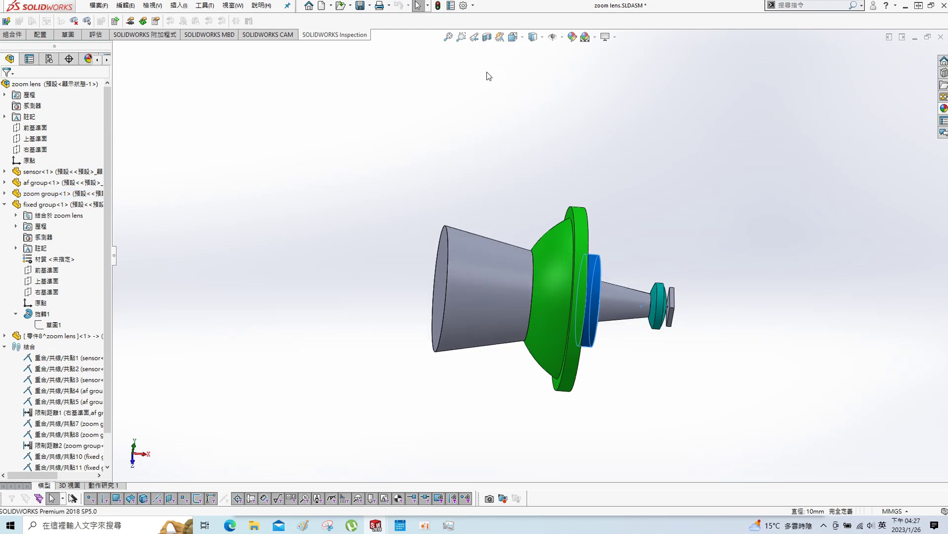
drag(666, 302, 540, 289)
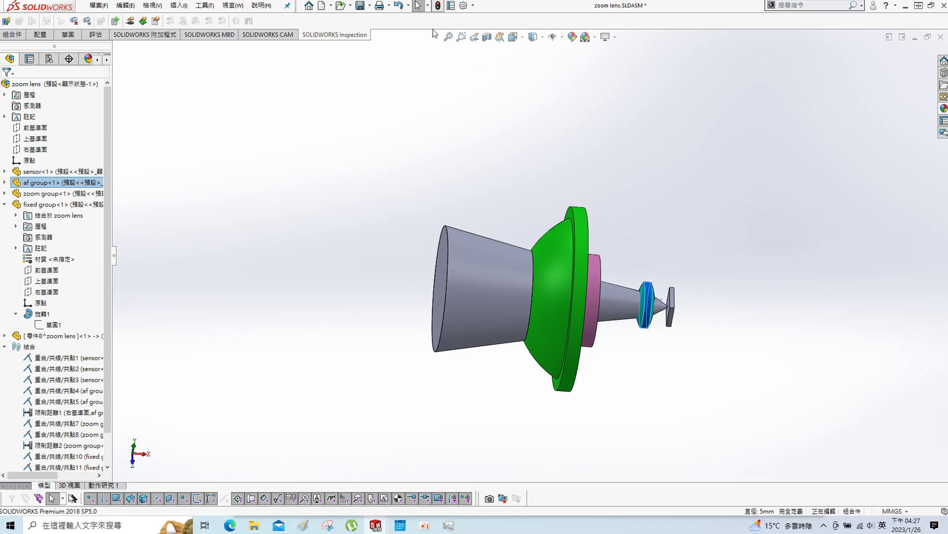
key(ctrl+z)
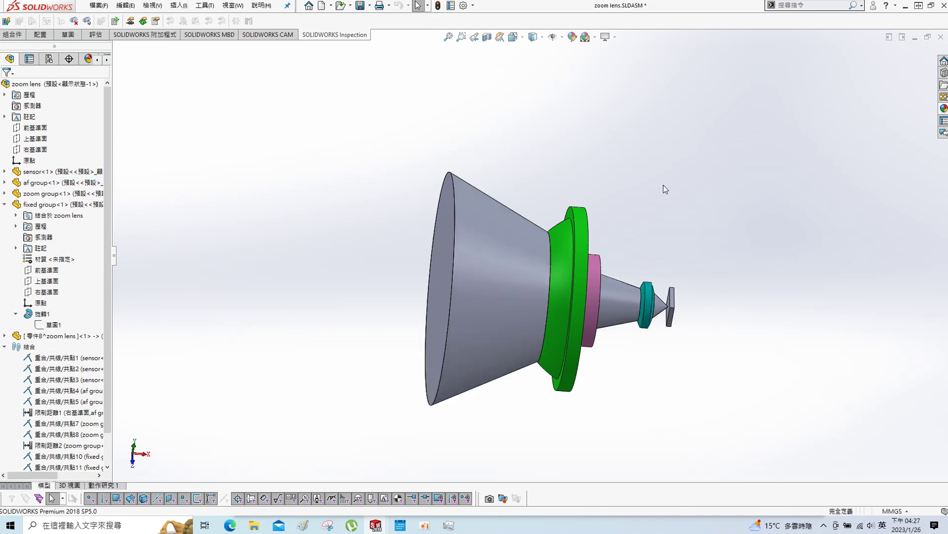
Step: Apply a section view cut to the lens assembly
click(486, 36)
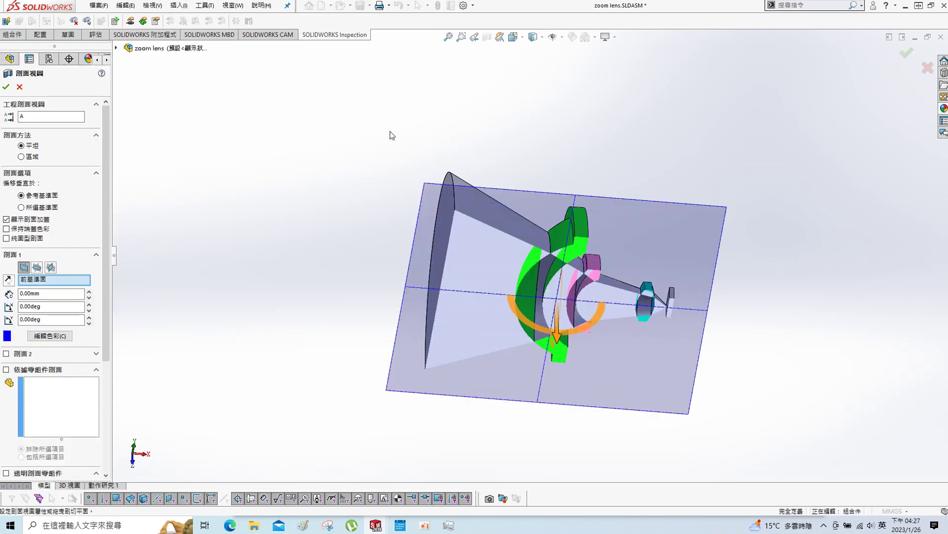
click(6, 87)
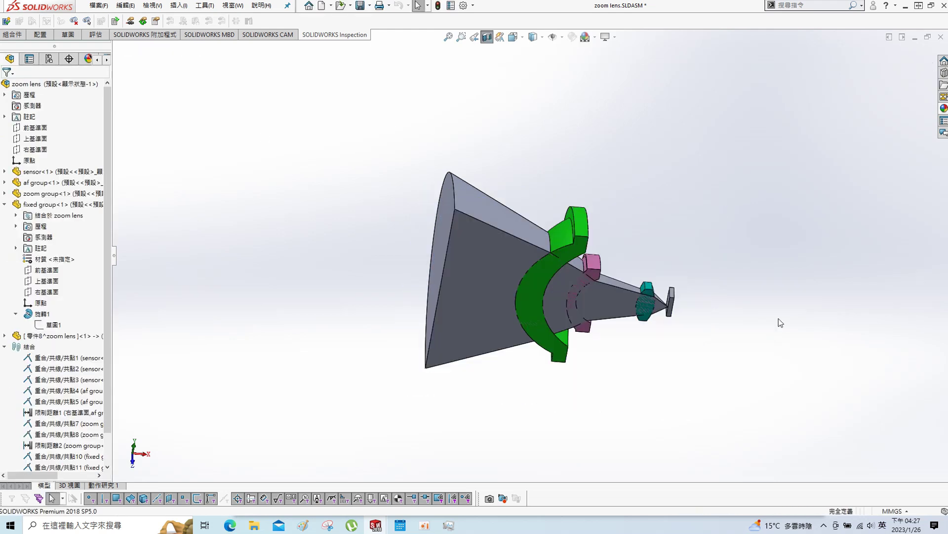
middle_drag(779, 318, 782, 213)
Step: Slide the zoom and af groups along the axis, rebuilding after each, and orbit to inspect
drag(596, 260, 677, 270)
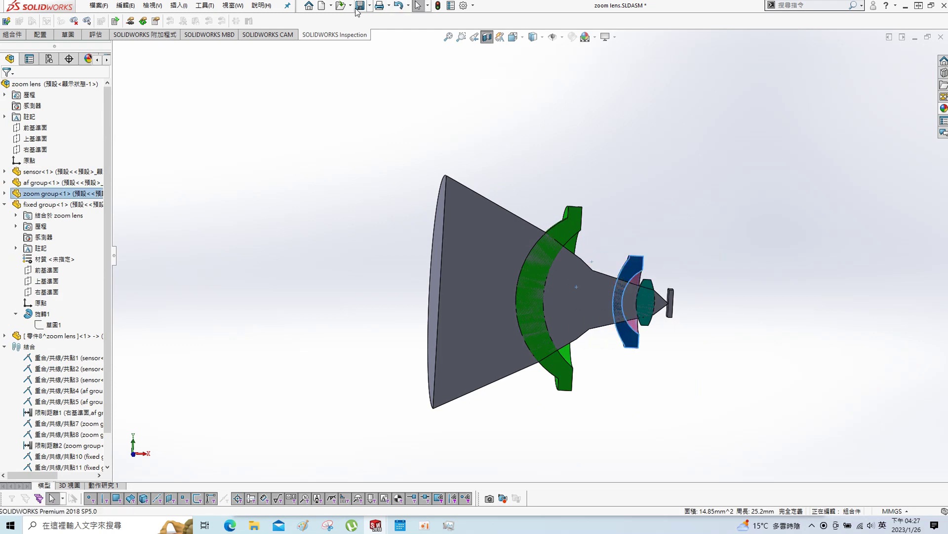
click(437, 6)
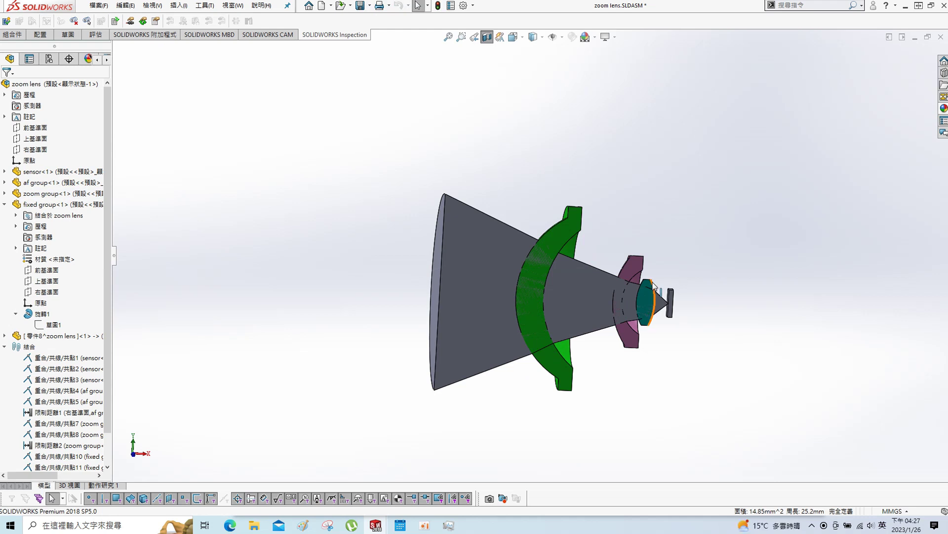
drag(653, 302, 726, 295)
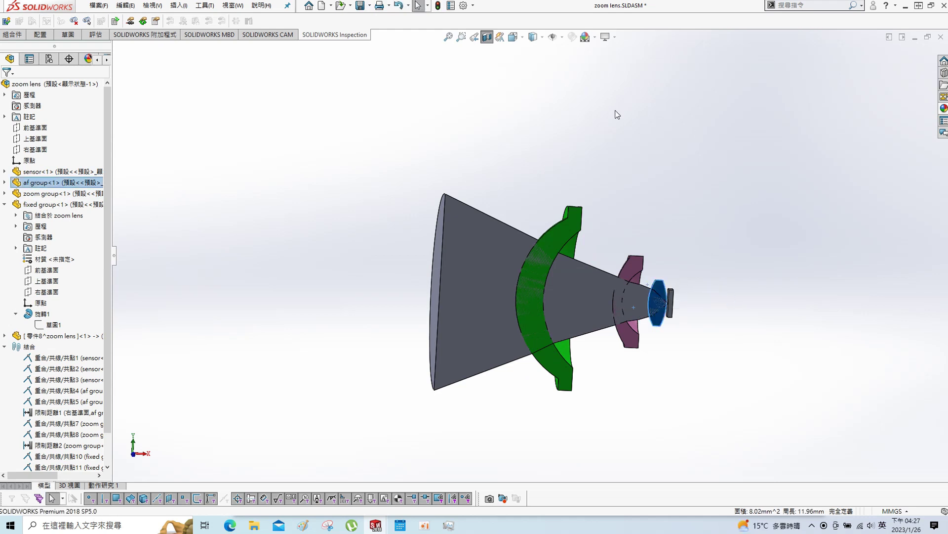
click(438, 6)
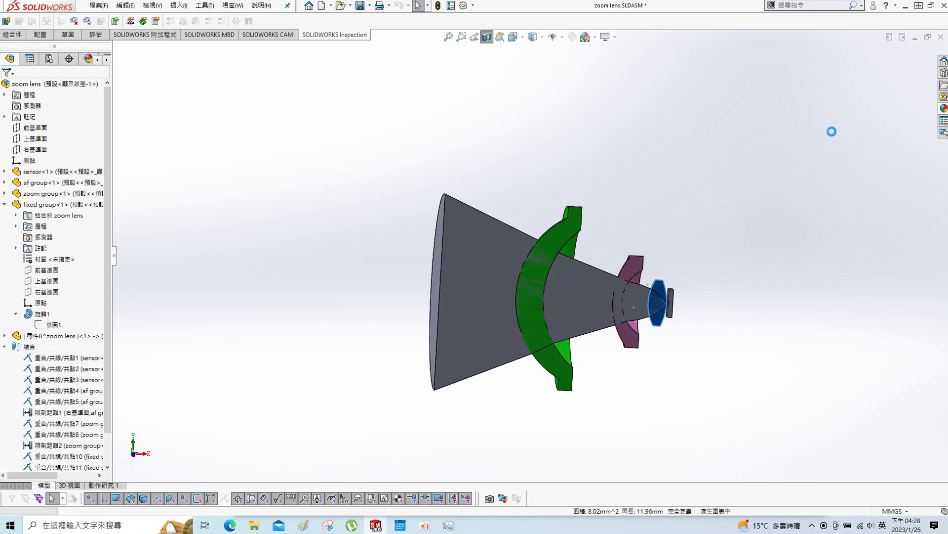
middle_drag(572, 311, 592, 371)
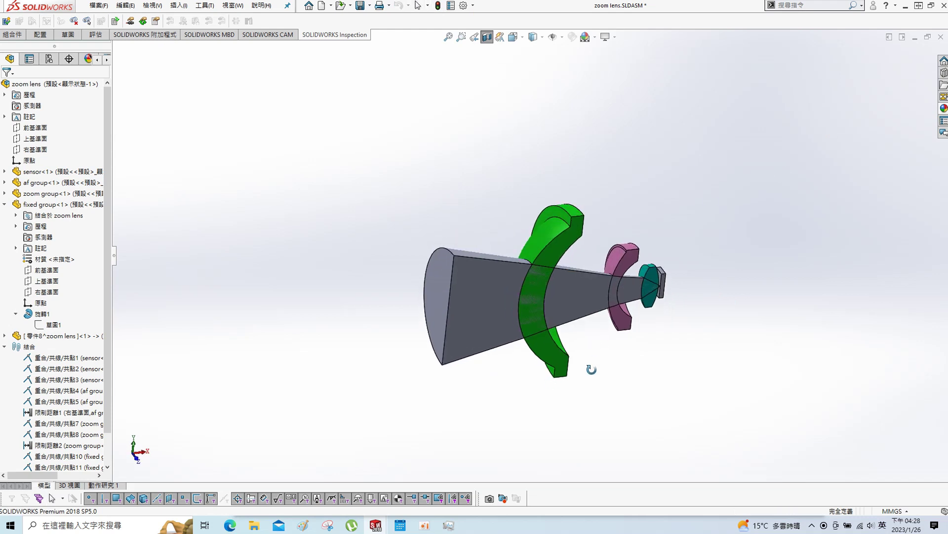
mouse_move(598, 296)
middle_down()
mouse_move(629, 350)
mouse_move(629, 318)
mouse_move(627, 336)
middle_up()
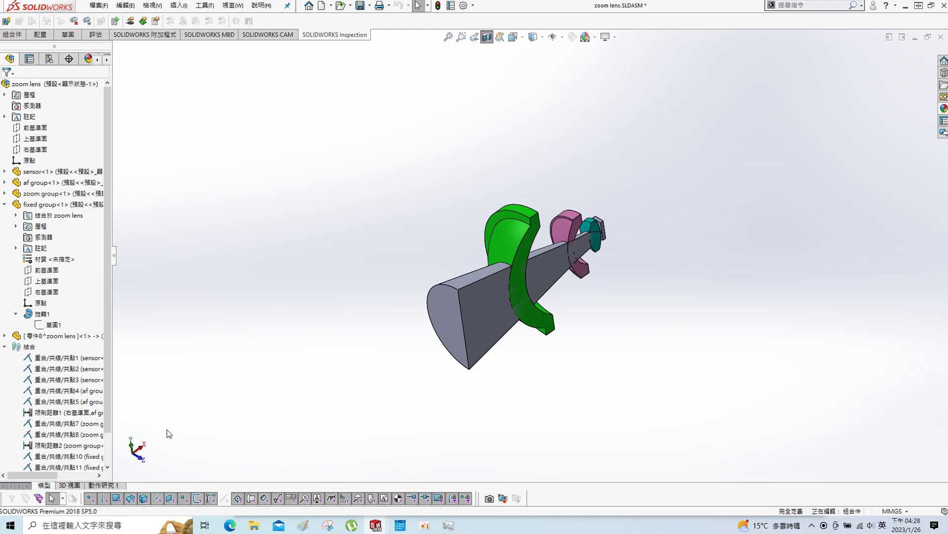
Step: Browse the cone part's right-click options without choosing any
right_click(79, 336)
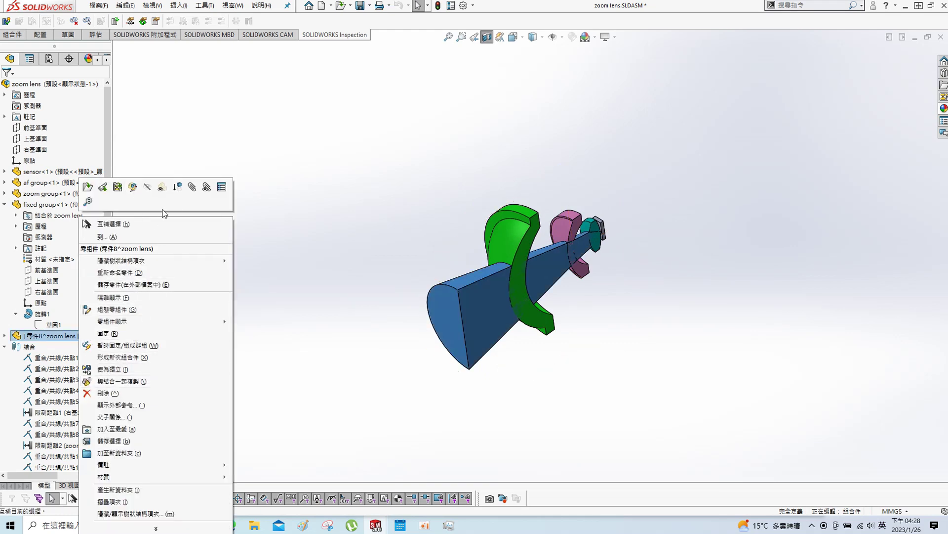
click(345, 205)
right_click(470, 327)
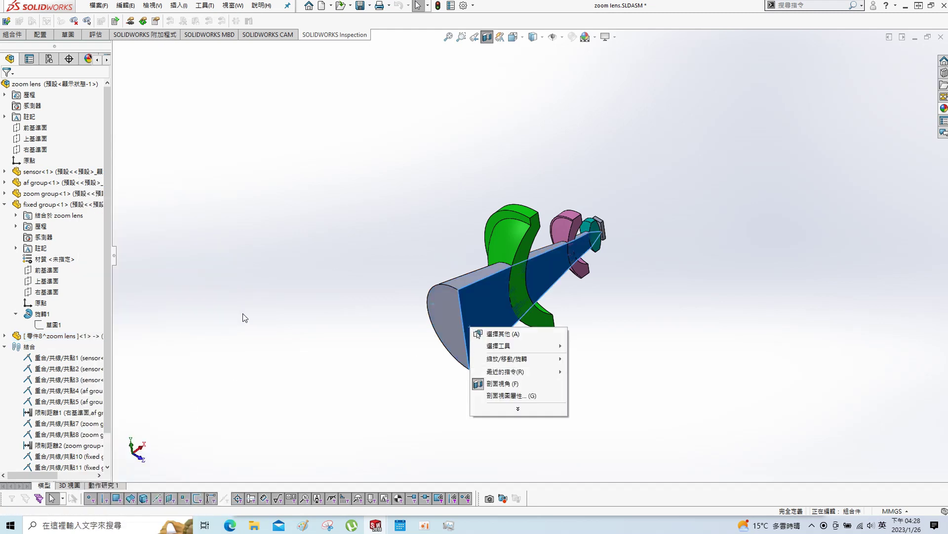
click(77, 337)
right_click(77, 337)
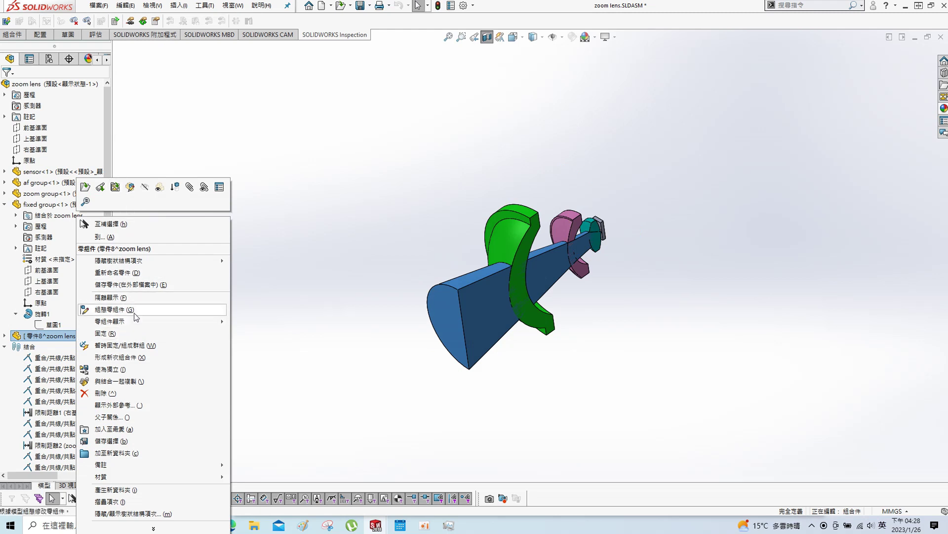
click(139, 528)
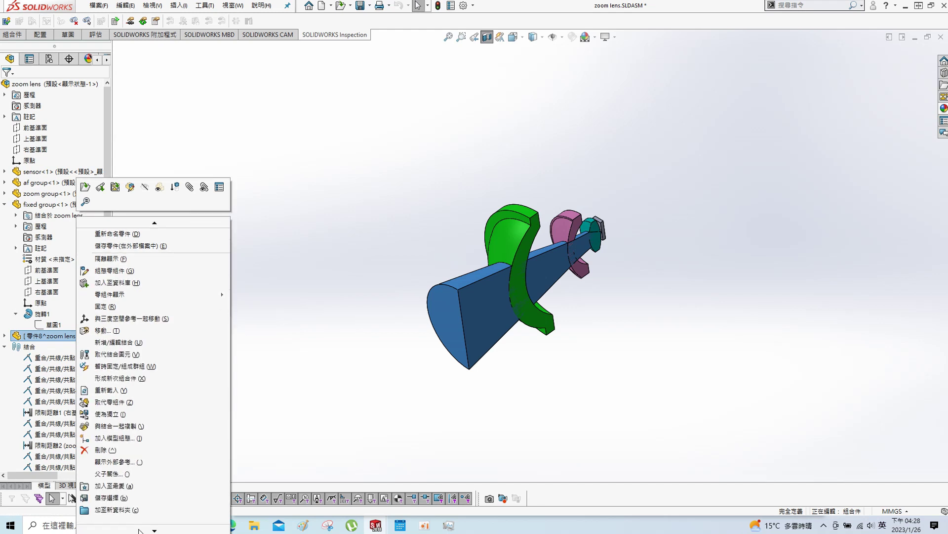
mouse_move(152, 529)
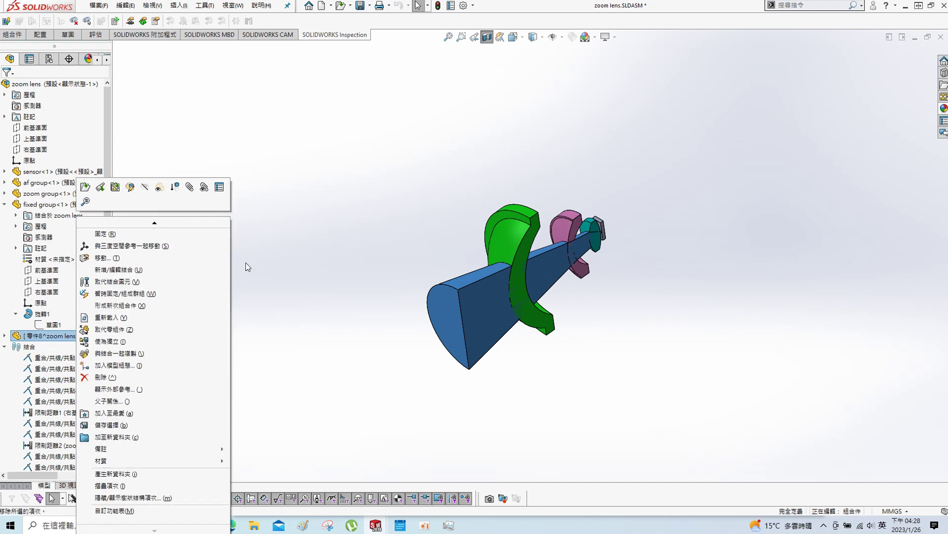
click(297, 277)
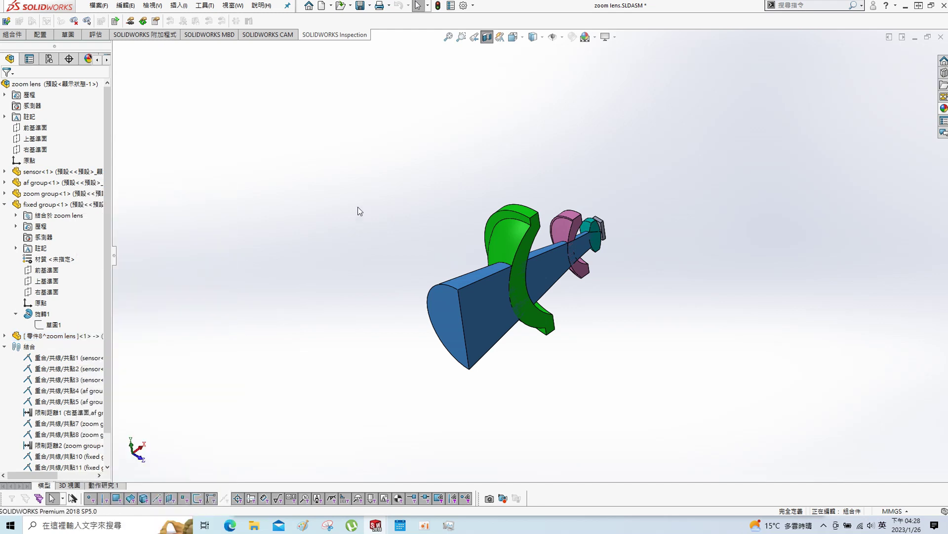
Step: Turn off the section view and Save All, keeping the cone part stored internally
click(485, 37)
key(ctrl+s)
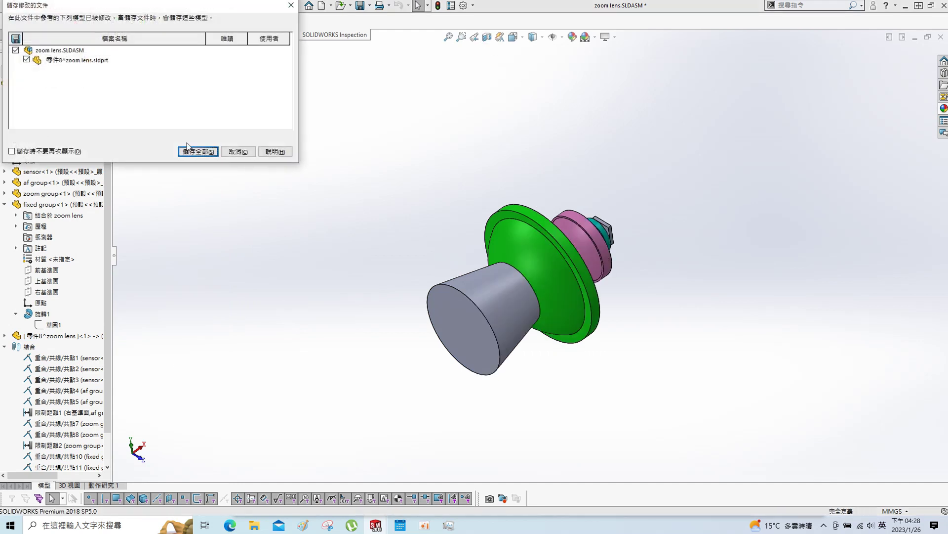
click(188, 151)
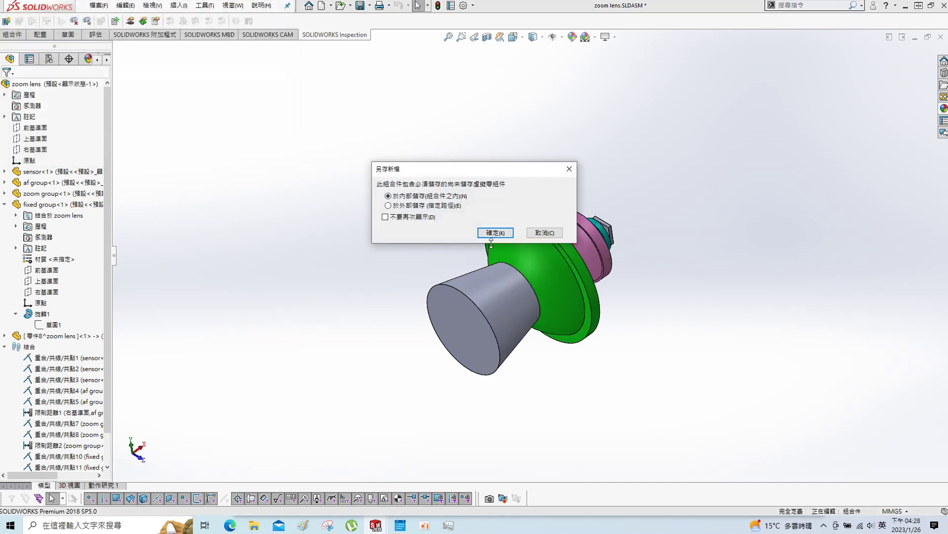
click(491, 233)
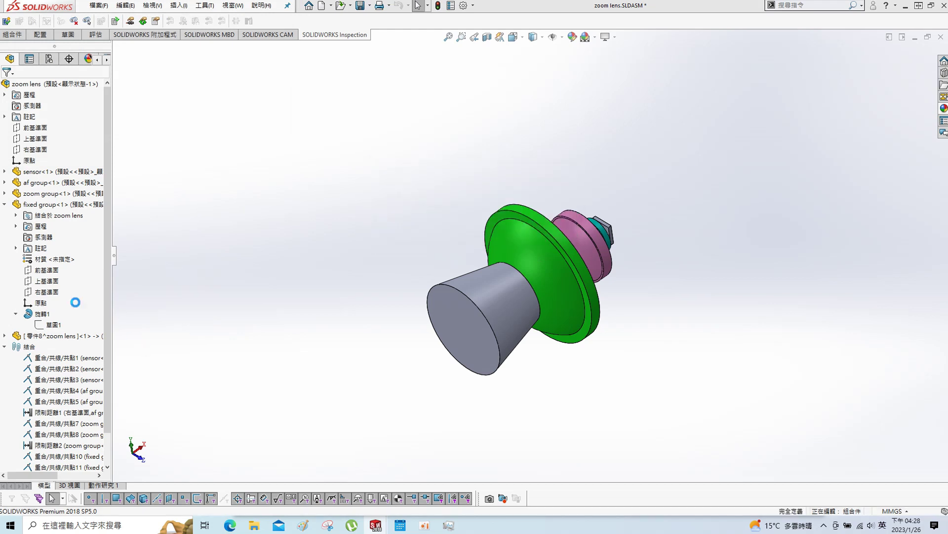
right_click(55, 337)
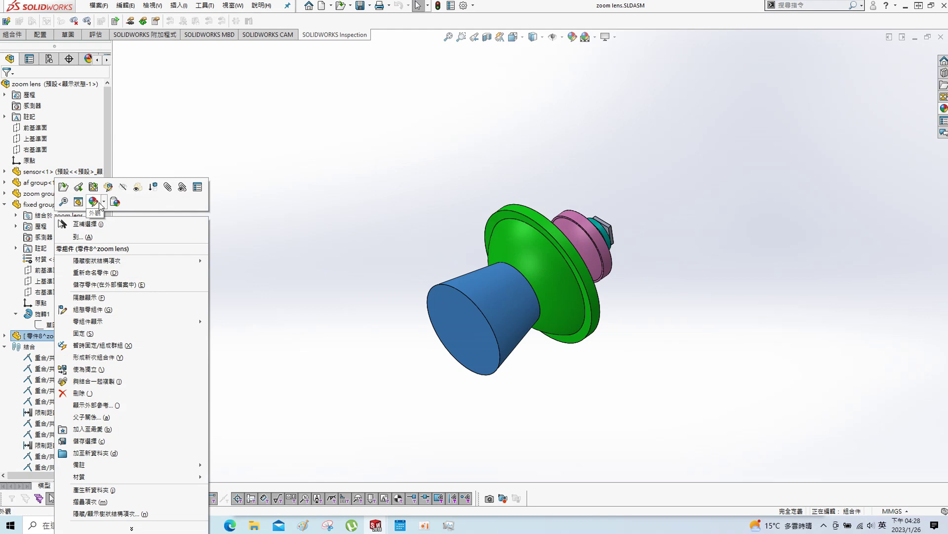
Step: Give the cone part a part-level blue appearance of RGB 71, 119, 255
click(106, 204)
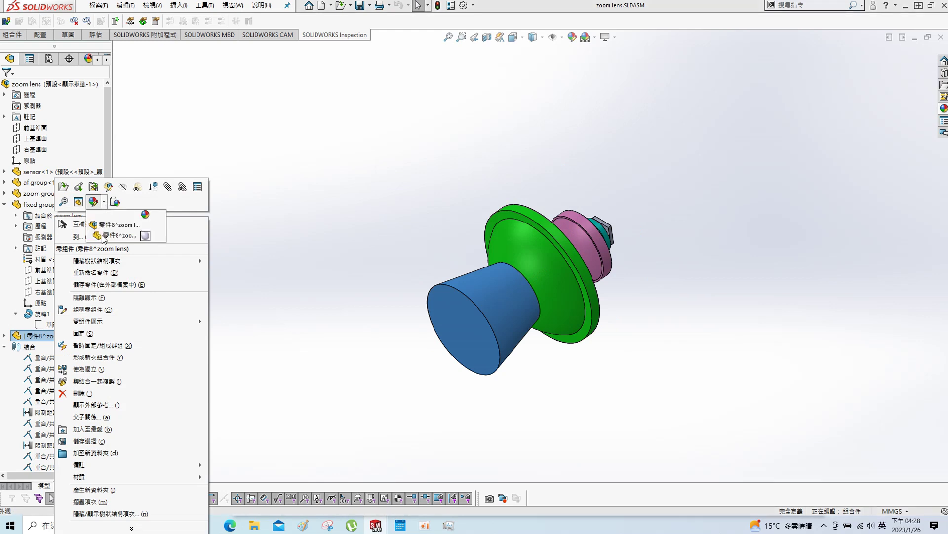
click(105, 203)
click(112, 237)
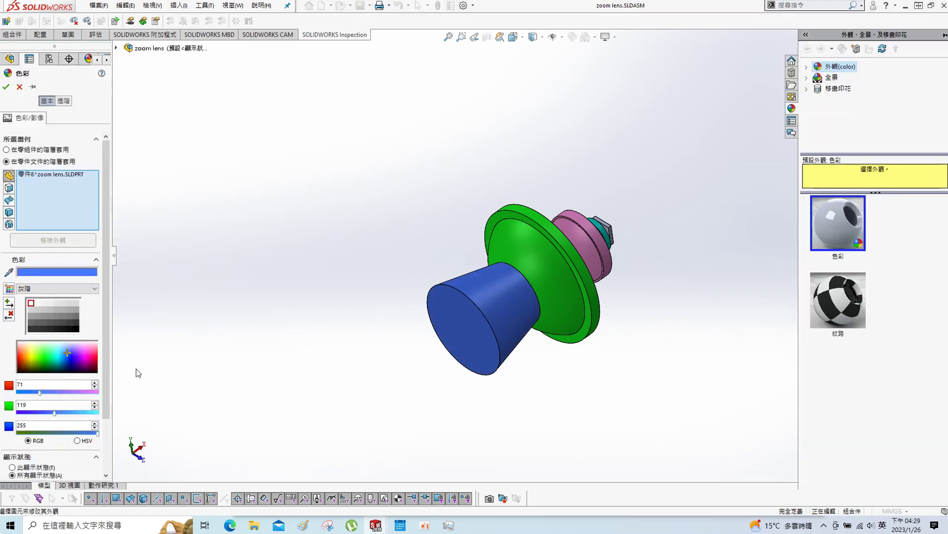
key(Return)
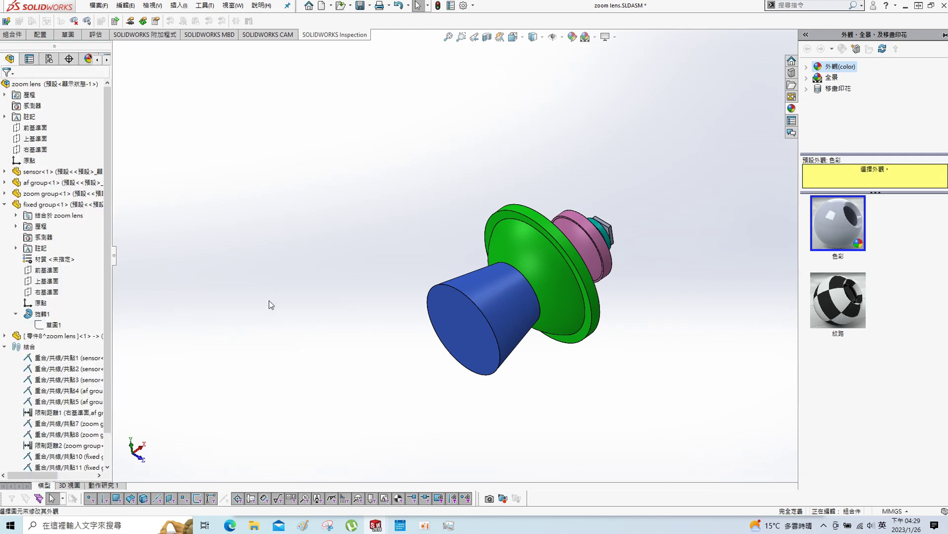
right_click(69, 342)
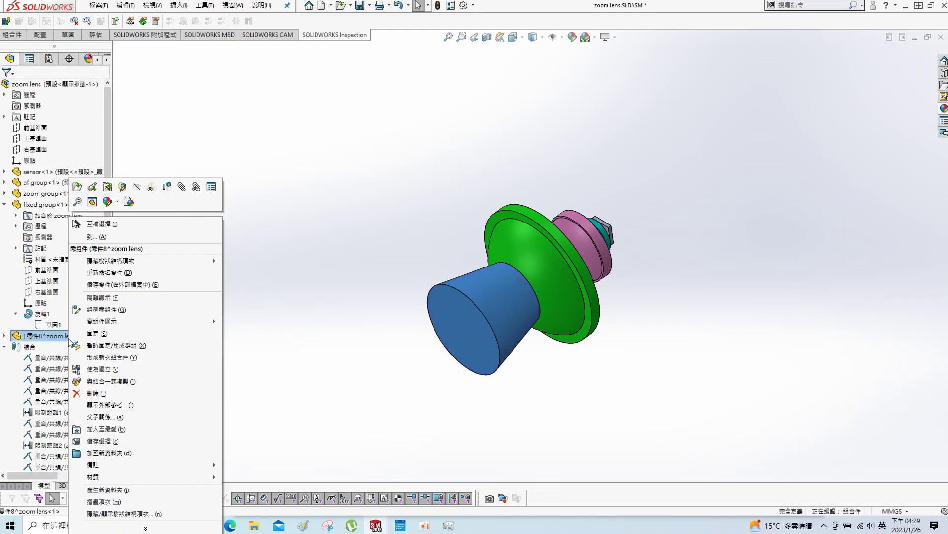
Step: Rename the cone part 'optics' and save it as an external part file
click(136, 273)
text(s)
key(Return)
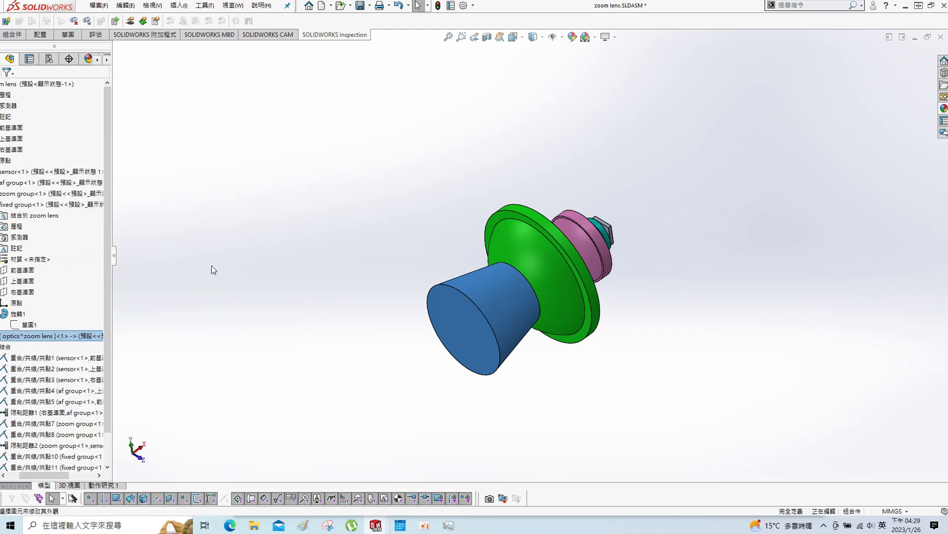
right_click(75, 336)
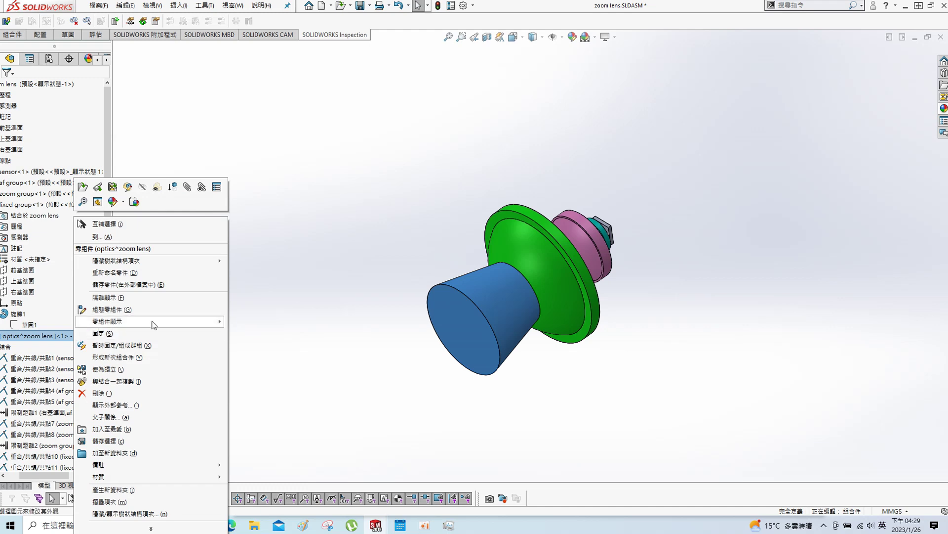
click(144, 285)
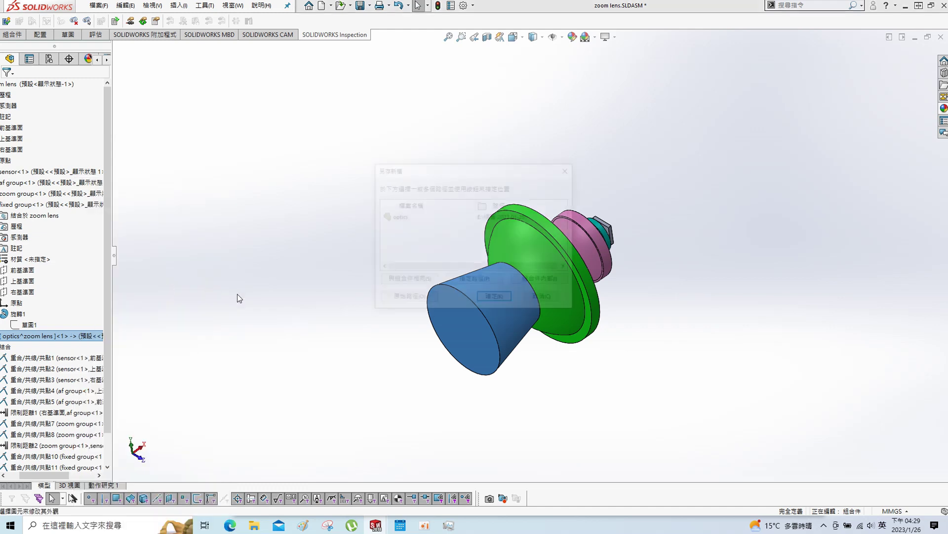
click(504, 300)
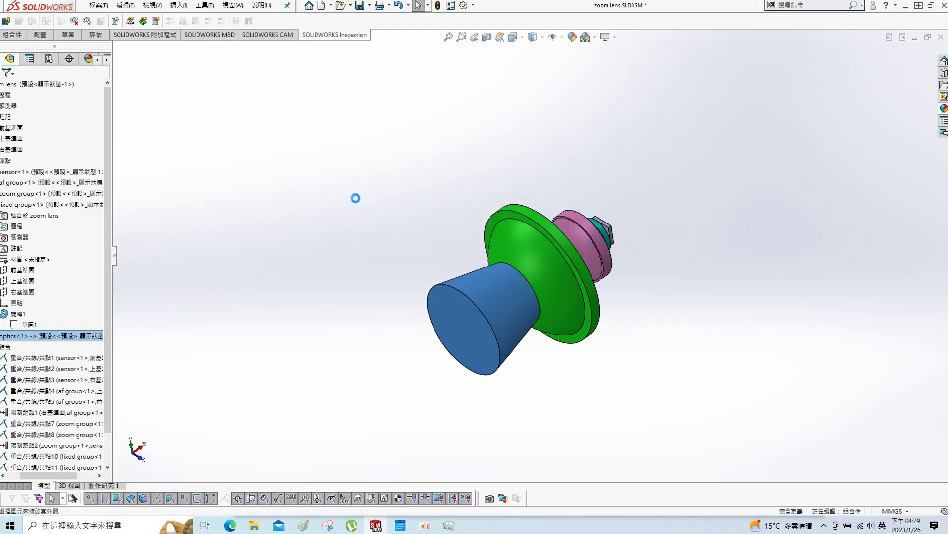
Step: Save the current orientation as a named view '1' and save the assembly
key(space)
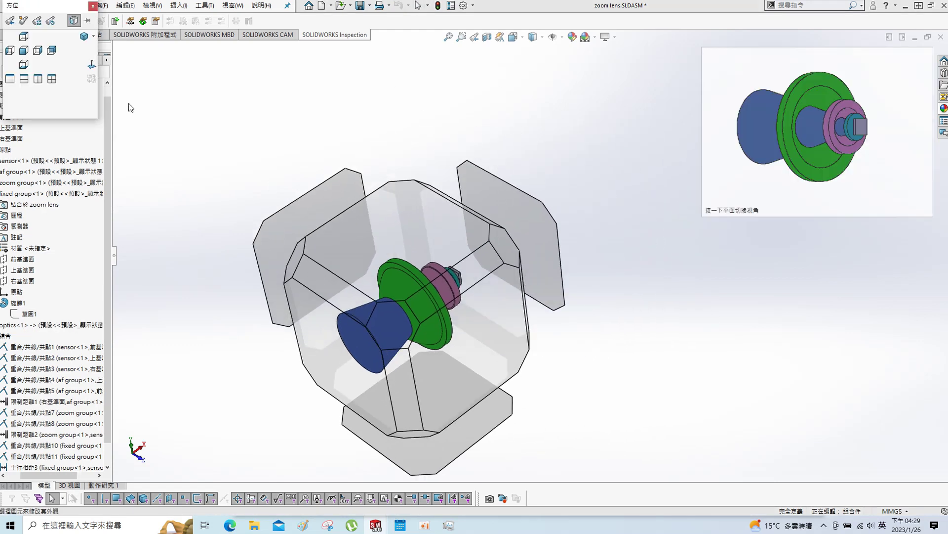
click(24, 23)
text(1)
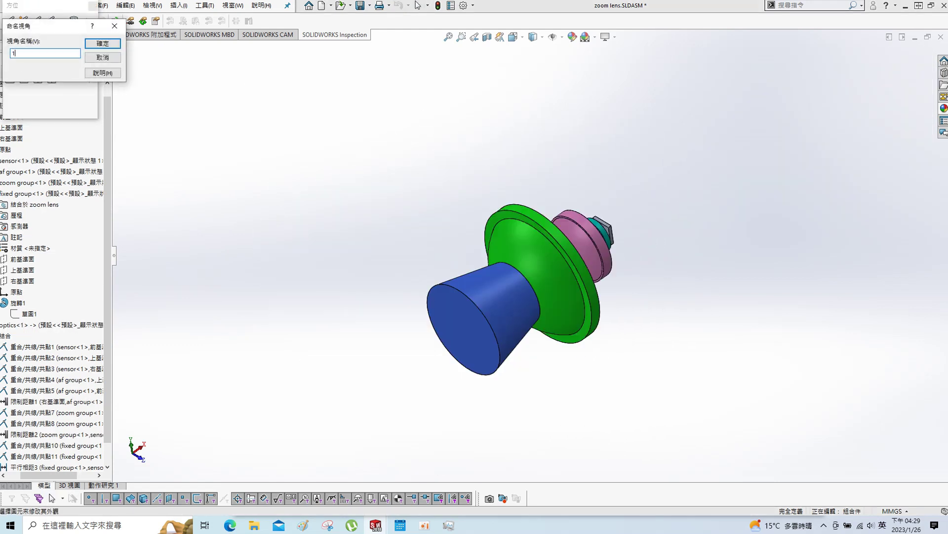
key(Return)
key(Escape)
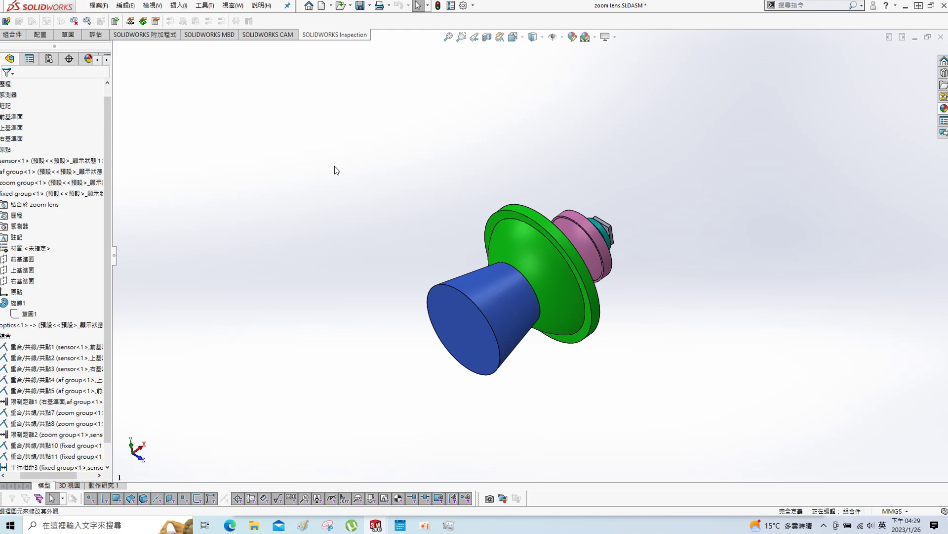
key(ctrl+s)
Step: Section the assembly through the Front Plane and bring up Motion Study 1
click(615, 224)
click(637, 164)
click(487, 37)
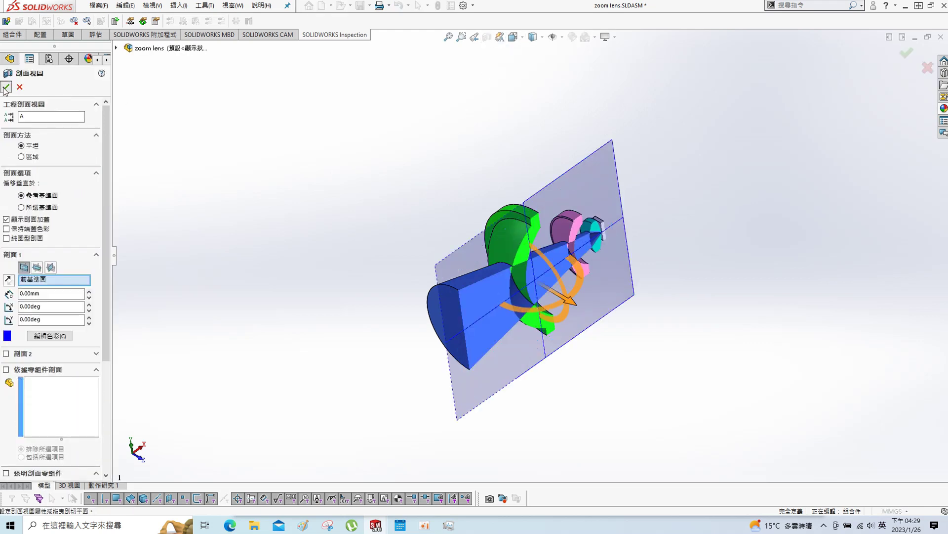
click(6, 87)
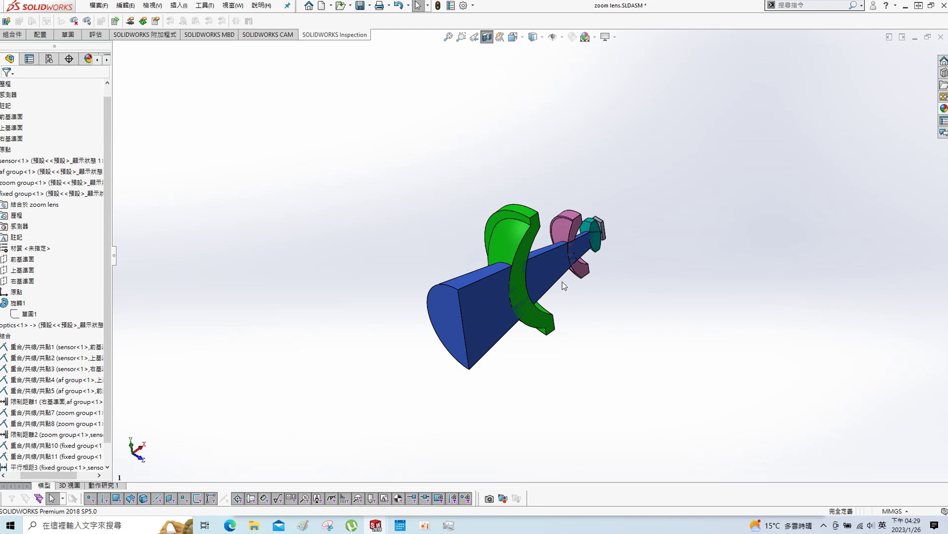
click(102, 486)
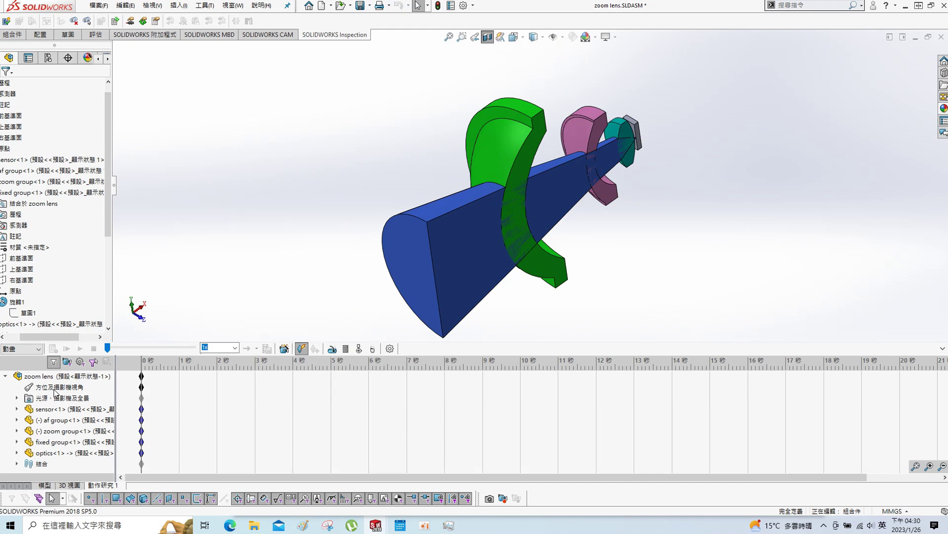
Step: Disable view keyframes and slide the pink zoom group along the lens axis for the 2 s pose
right_click(55, 388)
click(93, 406)
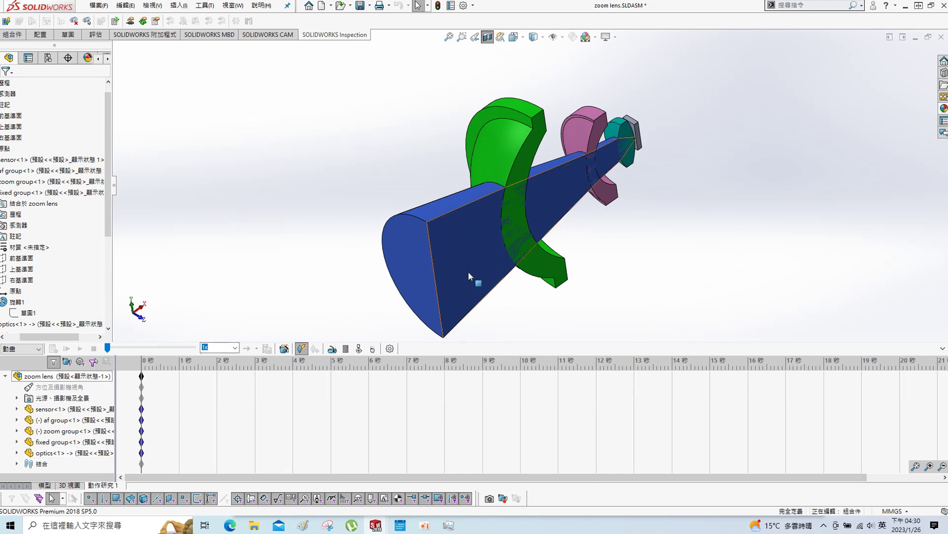
drag(581, 147, 484, 184)
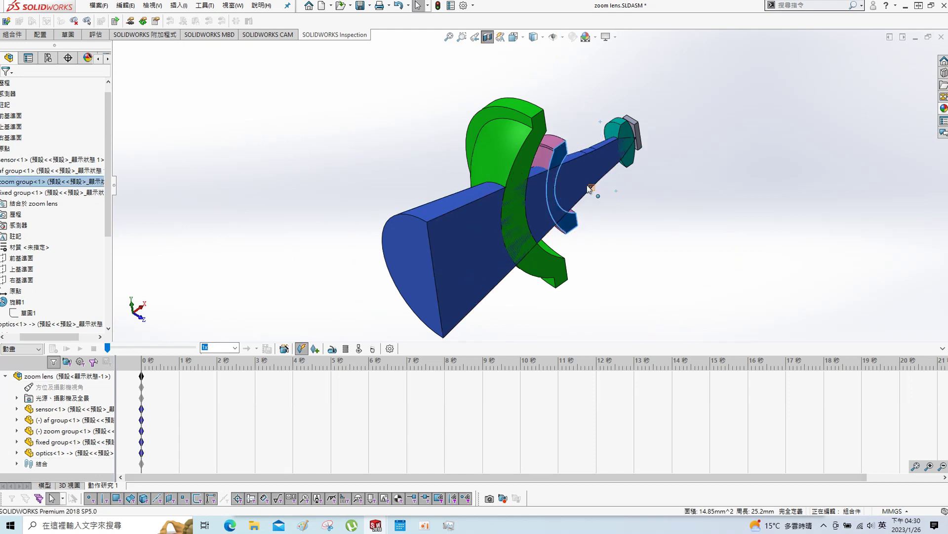
drag(589, 190, 734, 72)
drag(142, 361, 203, 355)
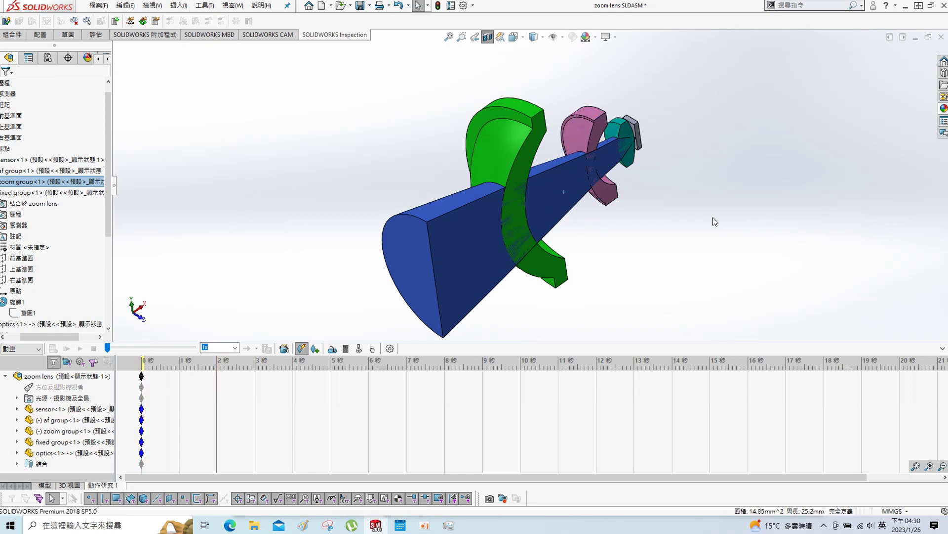
drag(605, 143, 456, 217)
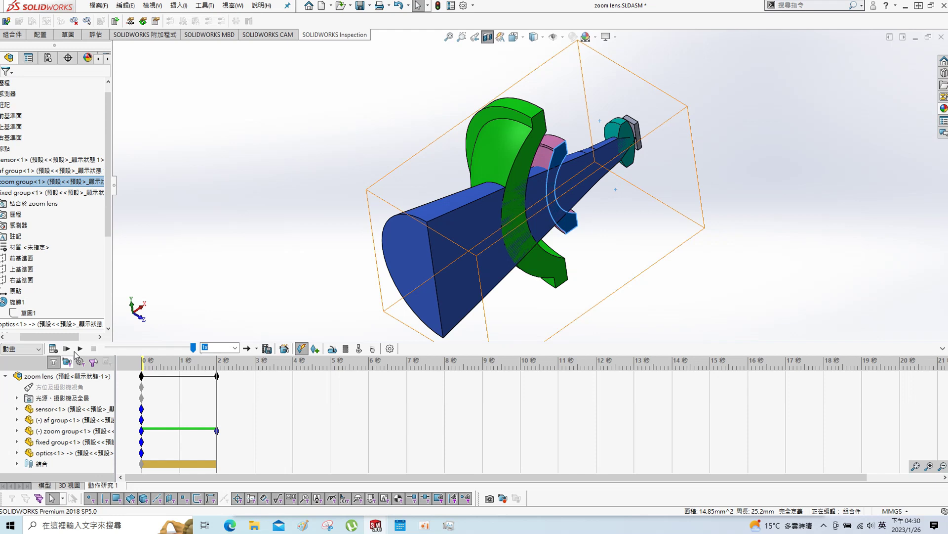
Step: Place lens-group keys at 2 s and 4 s on the timeline
right_click(218, 421)
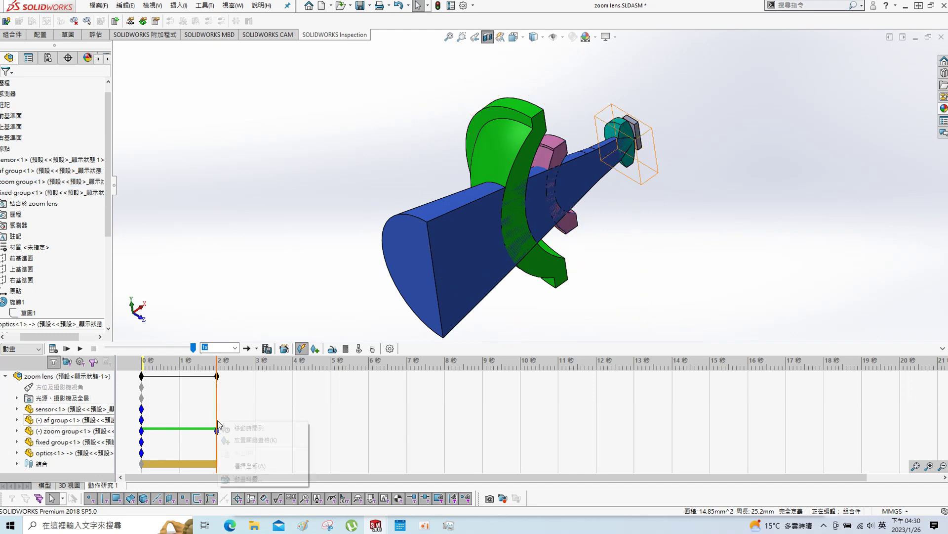
click(254, 440)
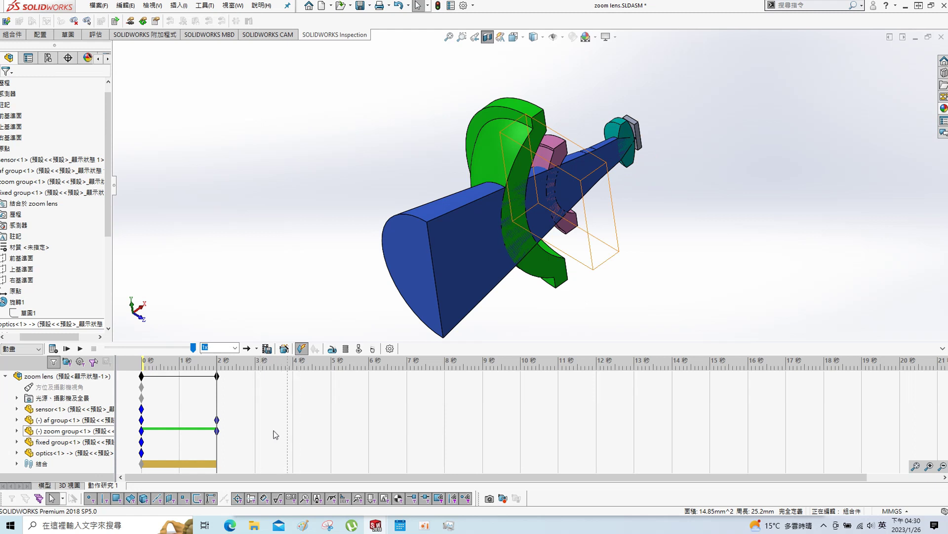
right_click(293, 429)
click(309, 435)
right_click(292, 417)
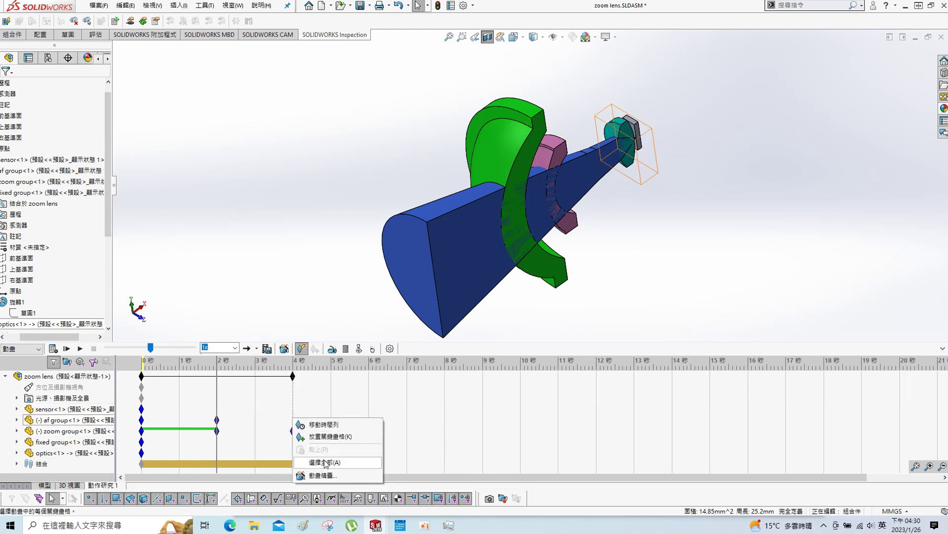
click(414, 471)
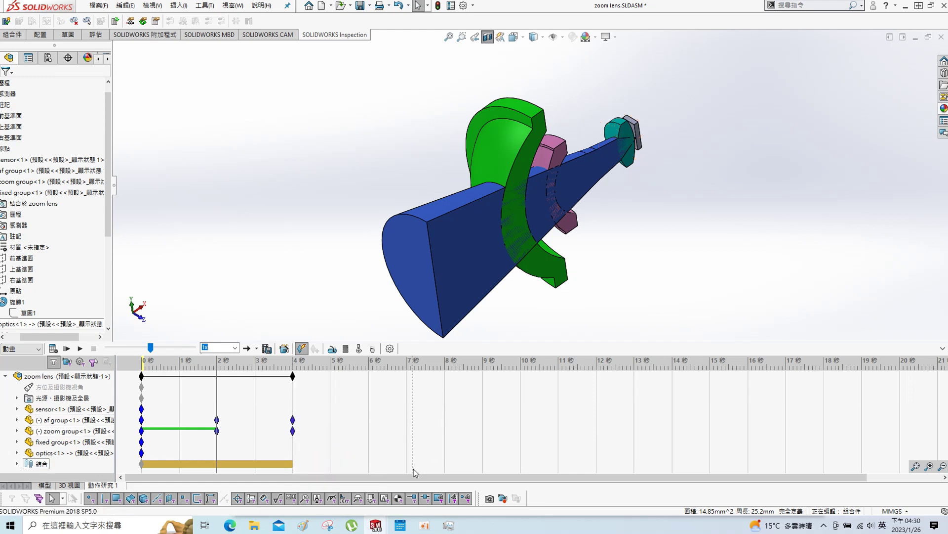
Step: Move the time marker to 6 s and shift the teal af group along the axis
click(246, 376)
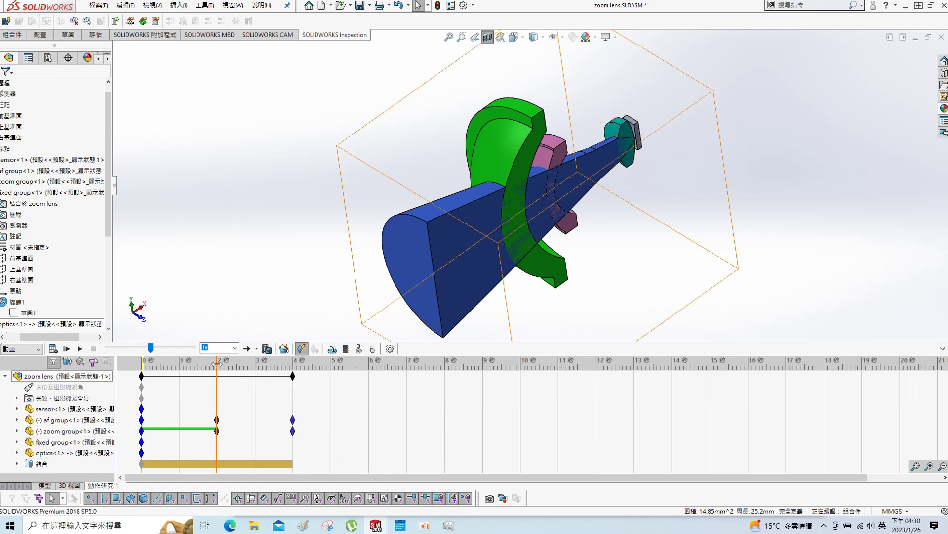
drag(216, 364, 369, 365)
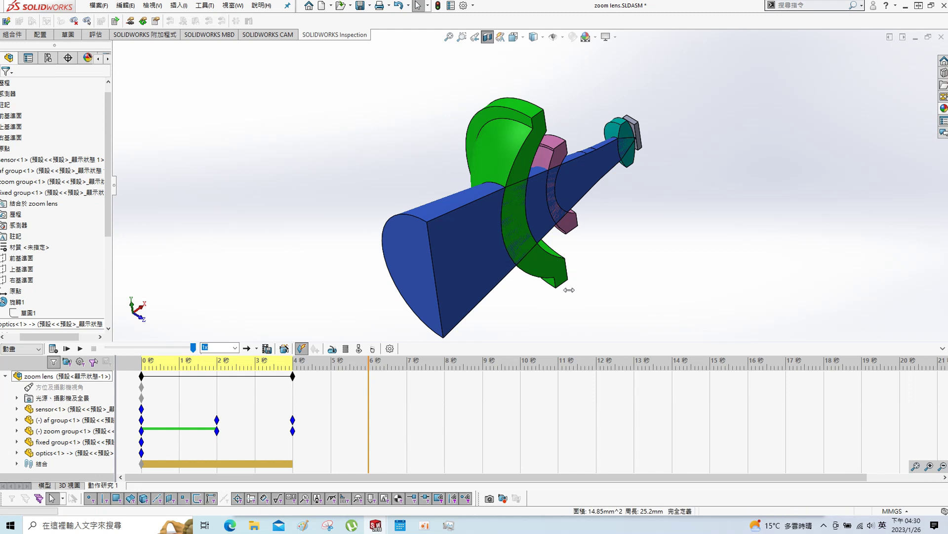
drag(624, 143, 538, 199)
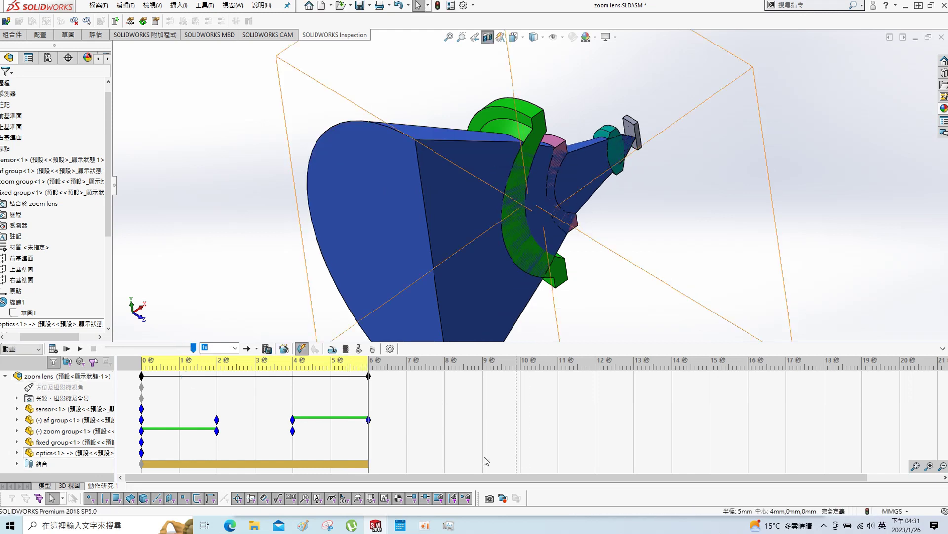
Step: Place zoom group and af group keys at 6 s and 8 s
right_click(369, 433)
click(395, 446)
right_click(445, 433)
click(459, 444)
right_click(444, 421)
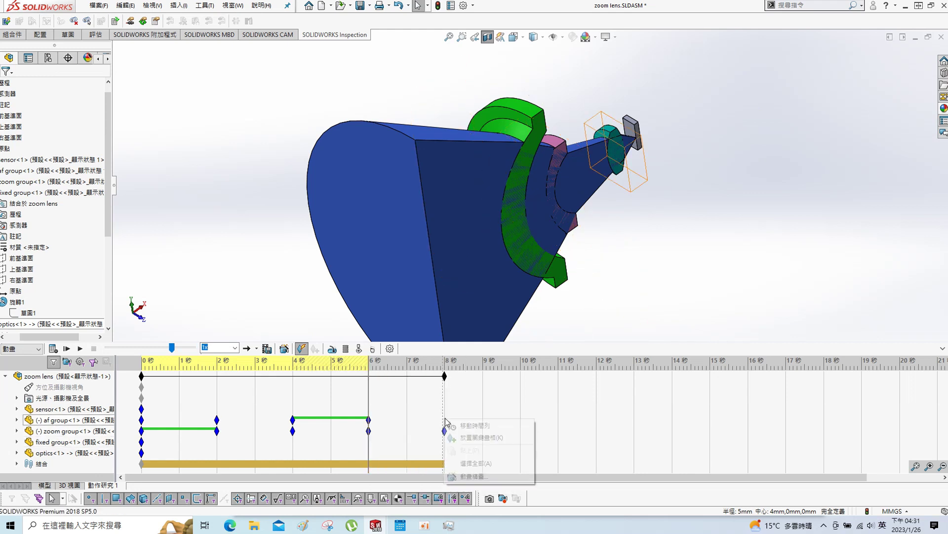
click(478, 436)
click(443, 420)
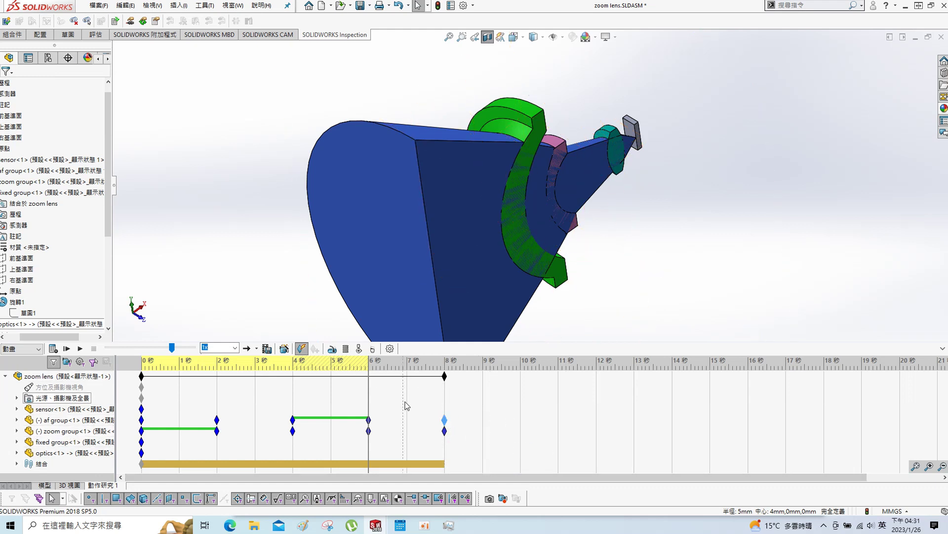
Step: Move the zoom group into its 10 s pose and key it at 10 s
drag(370, 391, 522, 389)
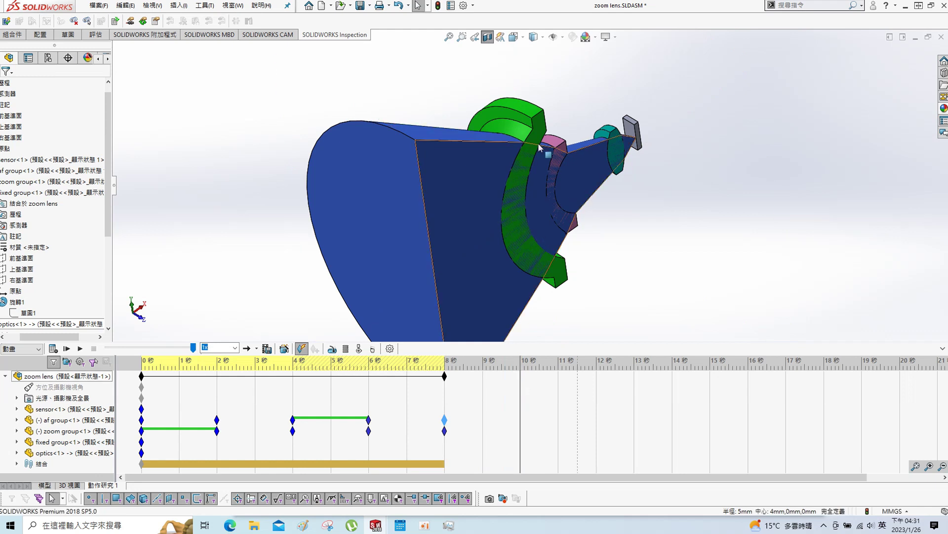
drag(562, 154, 645, 116)
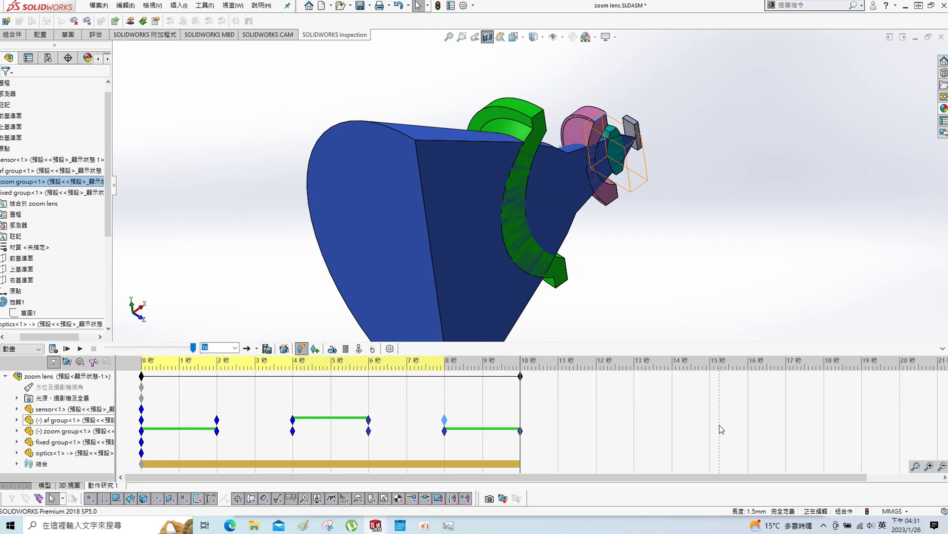
right_click(521, 421)
click(557, 443)
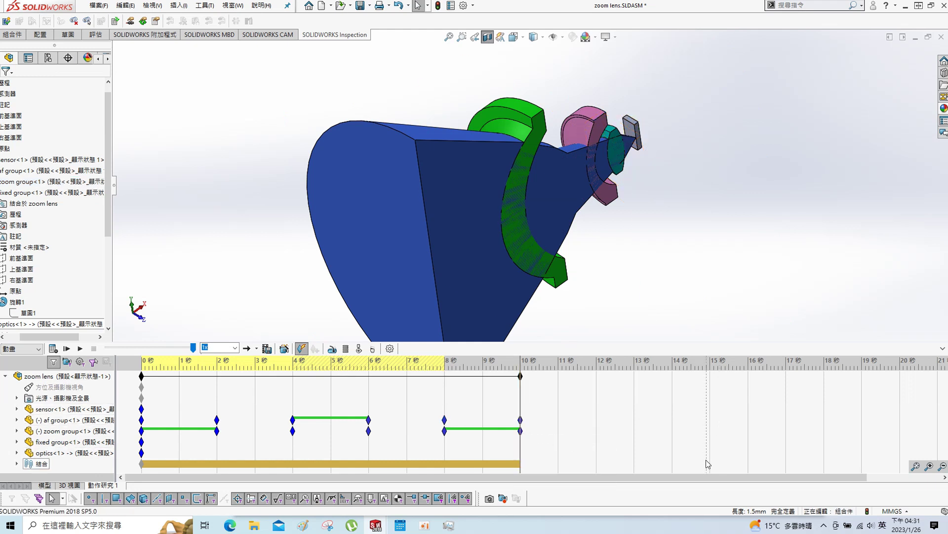
Step: Add zoom group and af group keys at 12 s to extend the animation
right_click(596, 431)
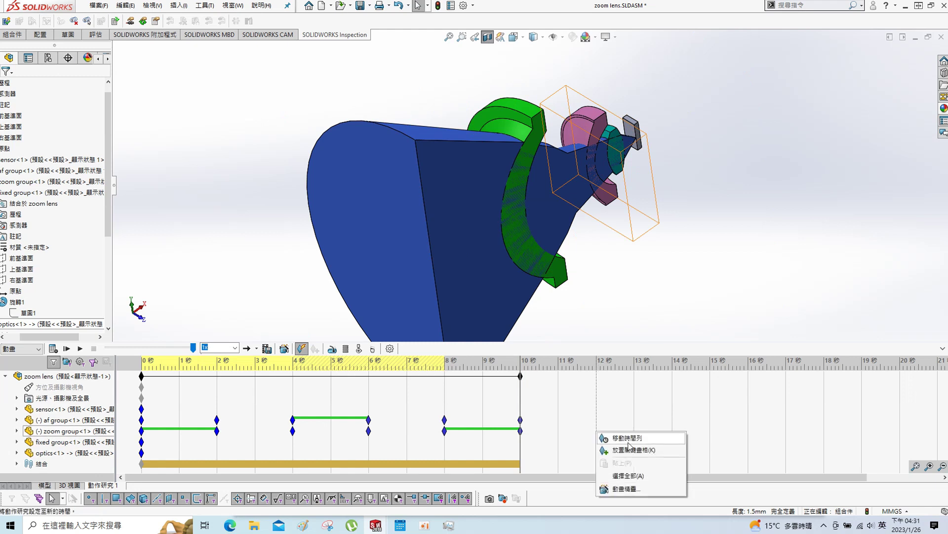
click(628, 450)
right_click(597, 423)
click(624, 442)
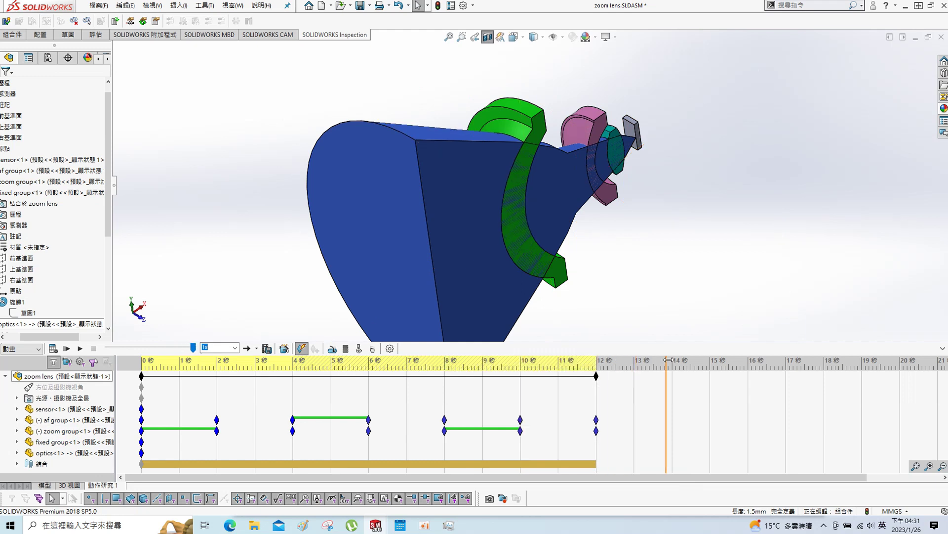
Step: Drag the teal af group lens to its 14 s pose, then recalculate and replay the 14-second animation
click(614, 140)
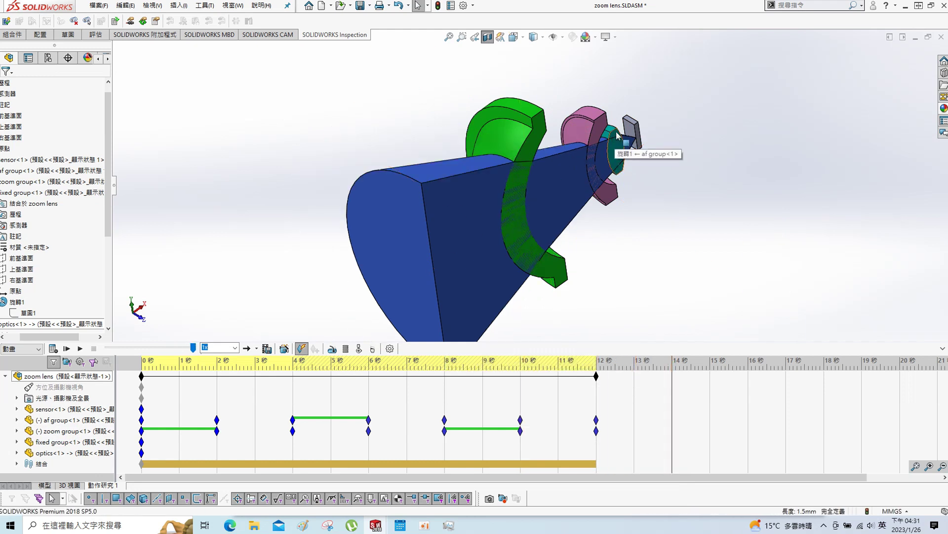
drag(617, 136, 629, 146)
click(53, 349)
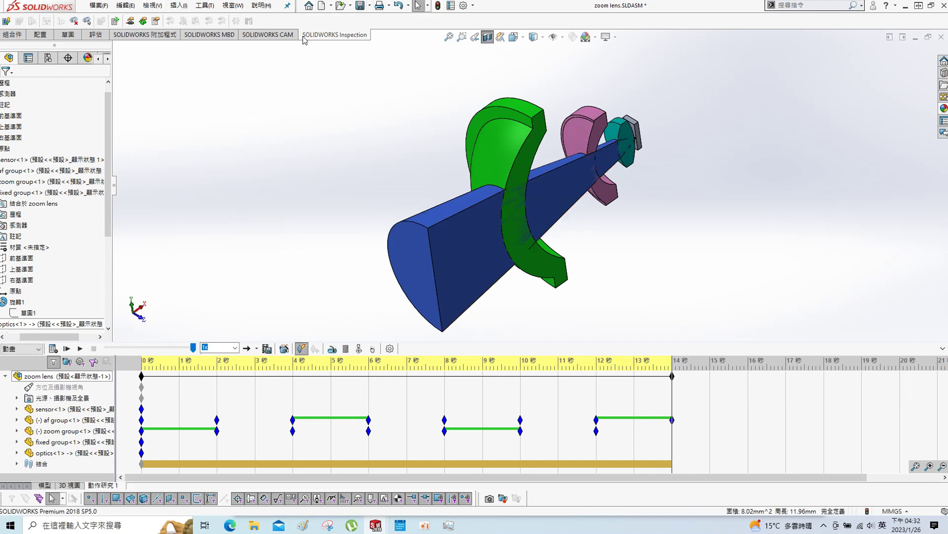
click(66, 349)
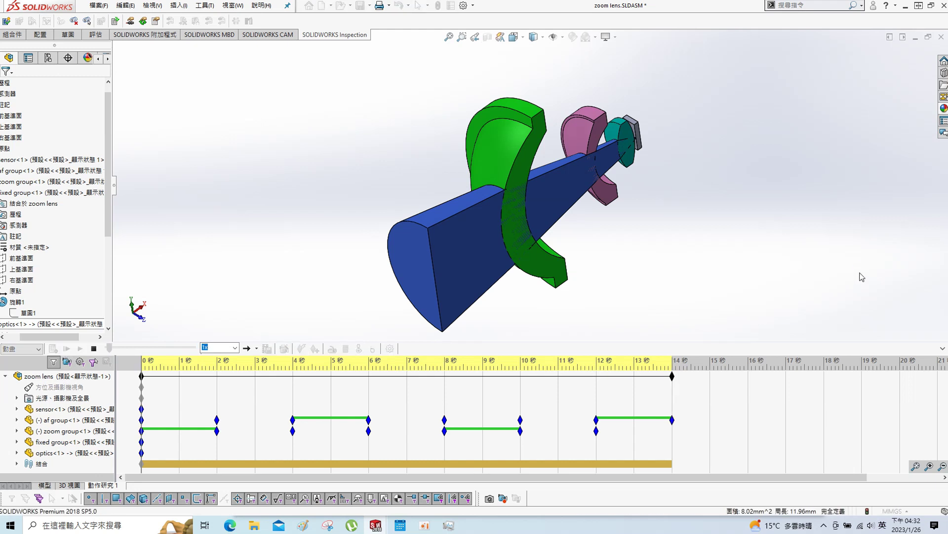